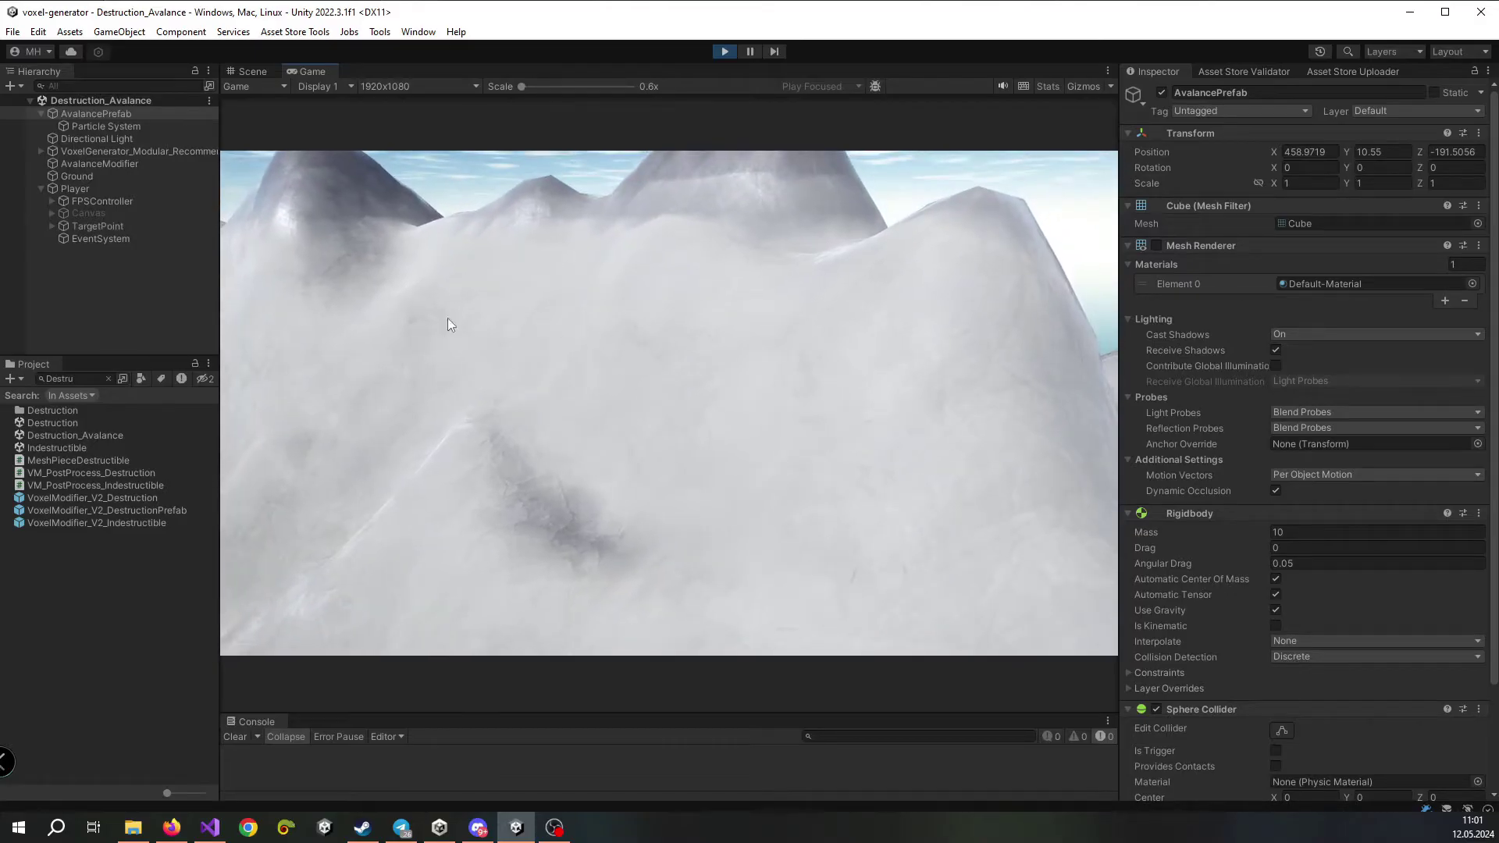
# Trigger avalanches across the snowy mountain slopes in the running game, look around the cliffs, and stop the test
pyautogui.moveTo(442, 316)
pyautogui.mouseDown()
pyautogui.moveTo(895, 379)
pyautogui.moveTo(905, 355)
pyautogui.mouseUp()
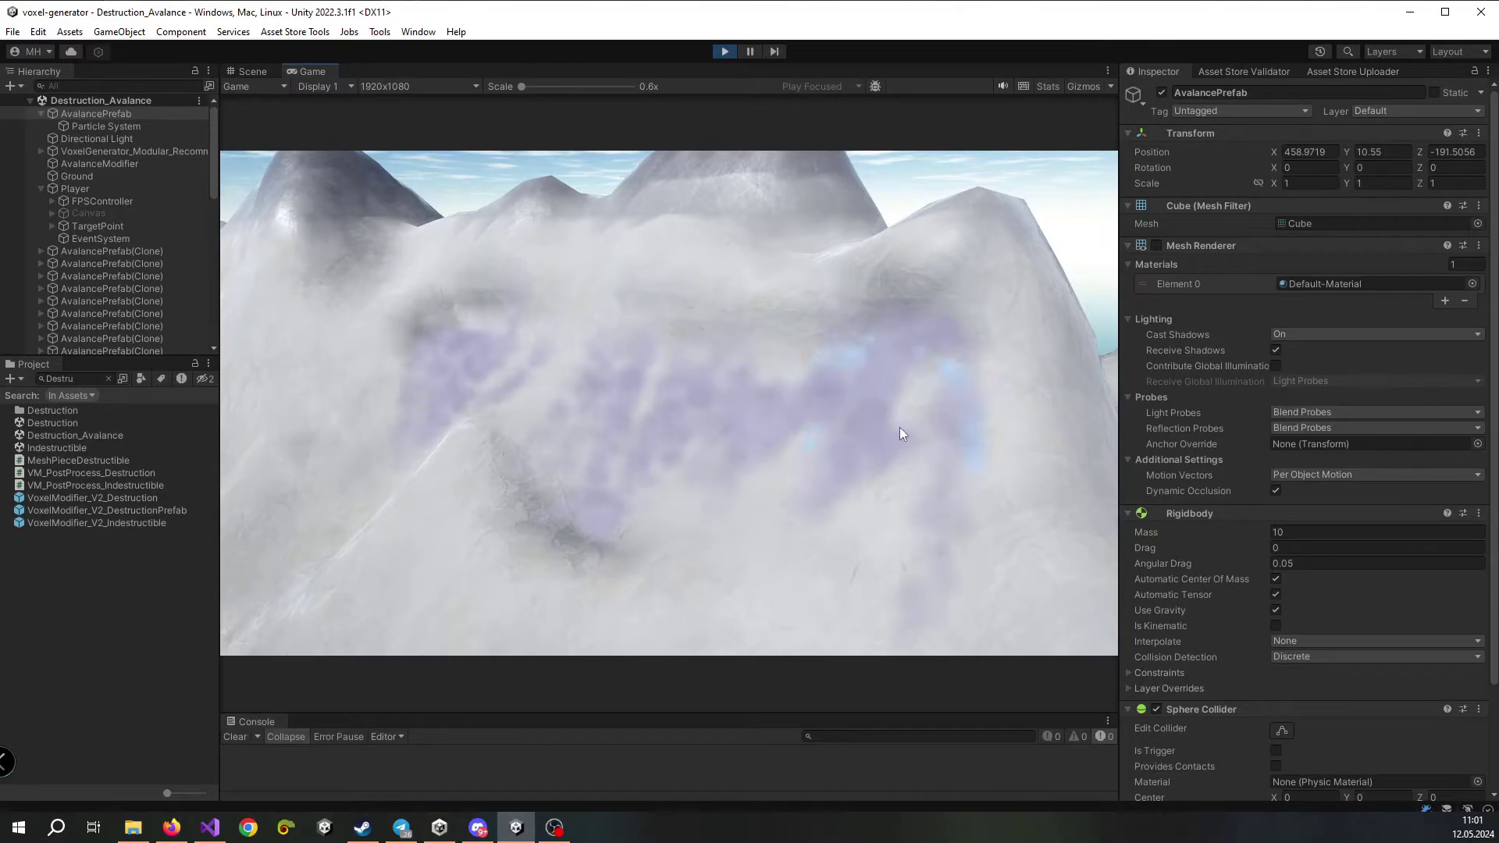
pyautogui.moveTo(516, 417); pyautogui.dragTo(503, 442, button='right')
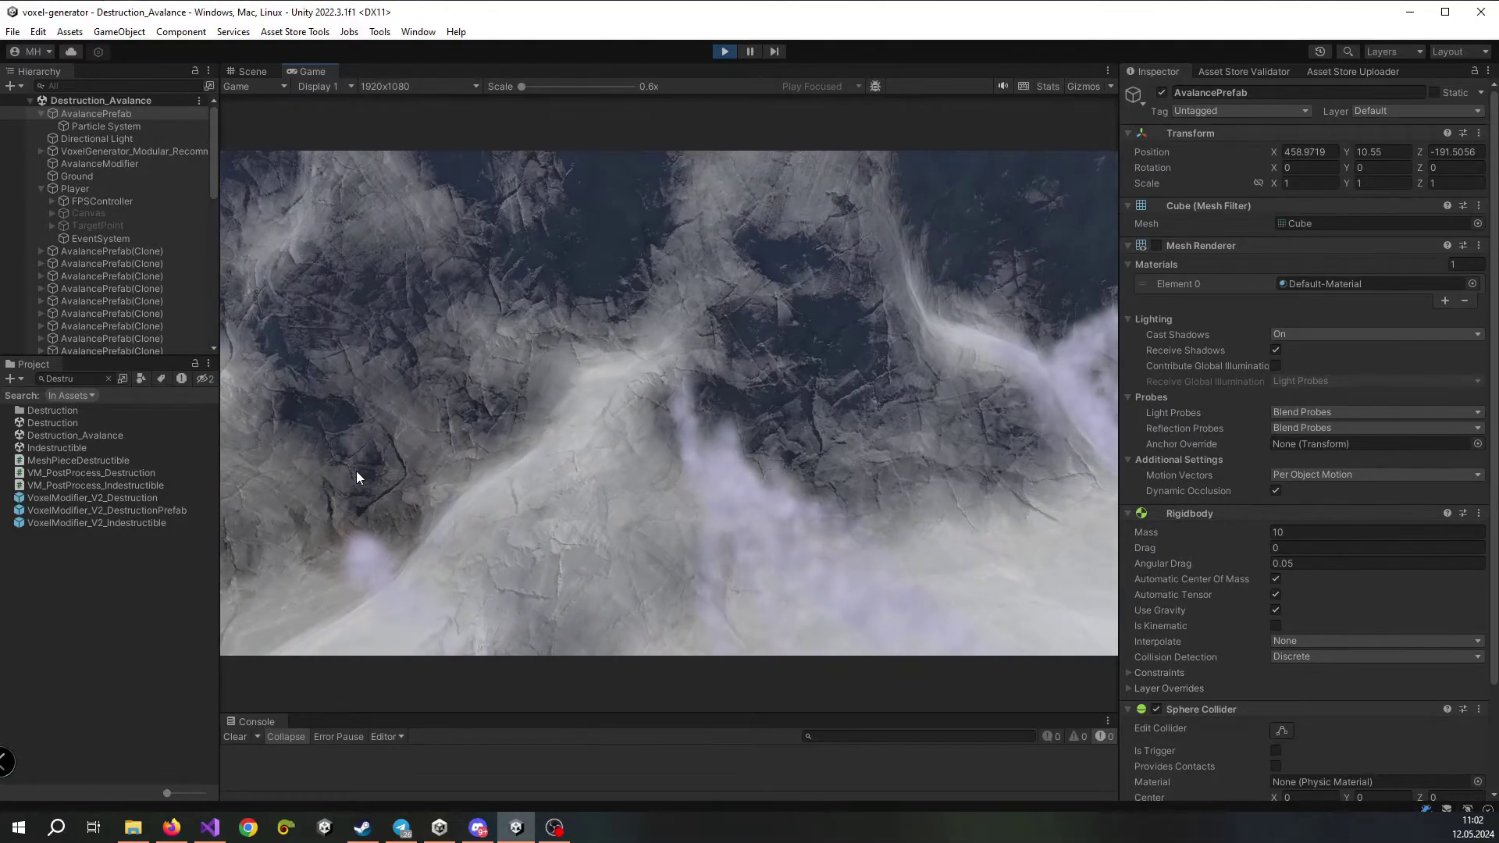
pyautogui.moveTo(447, 456); pyautogui.dragTo(468, 406, button='right')
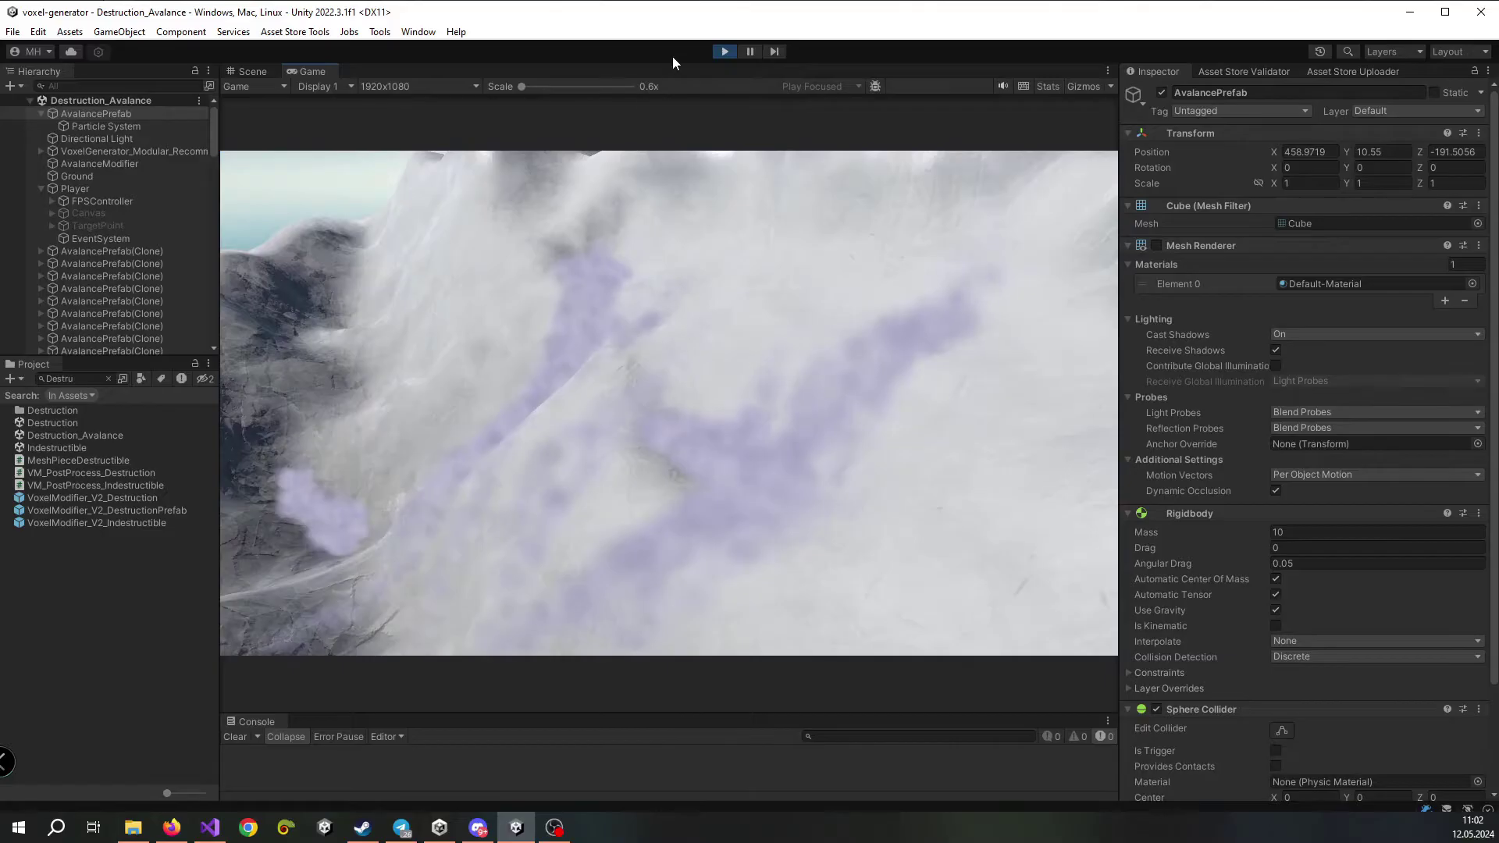
pyautogui.click(724, 51)
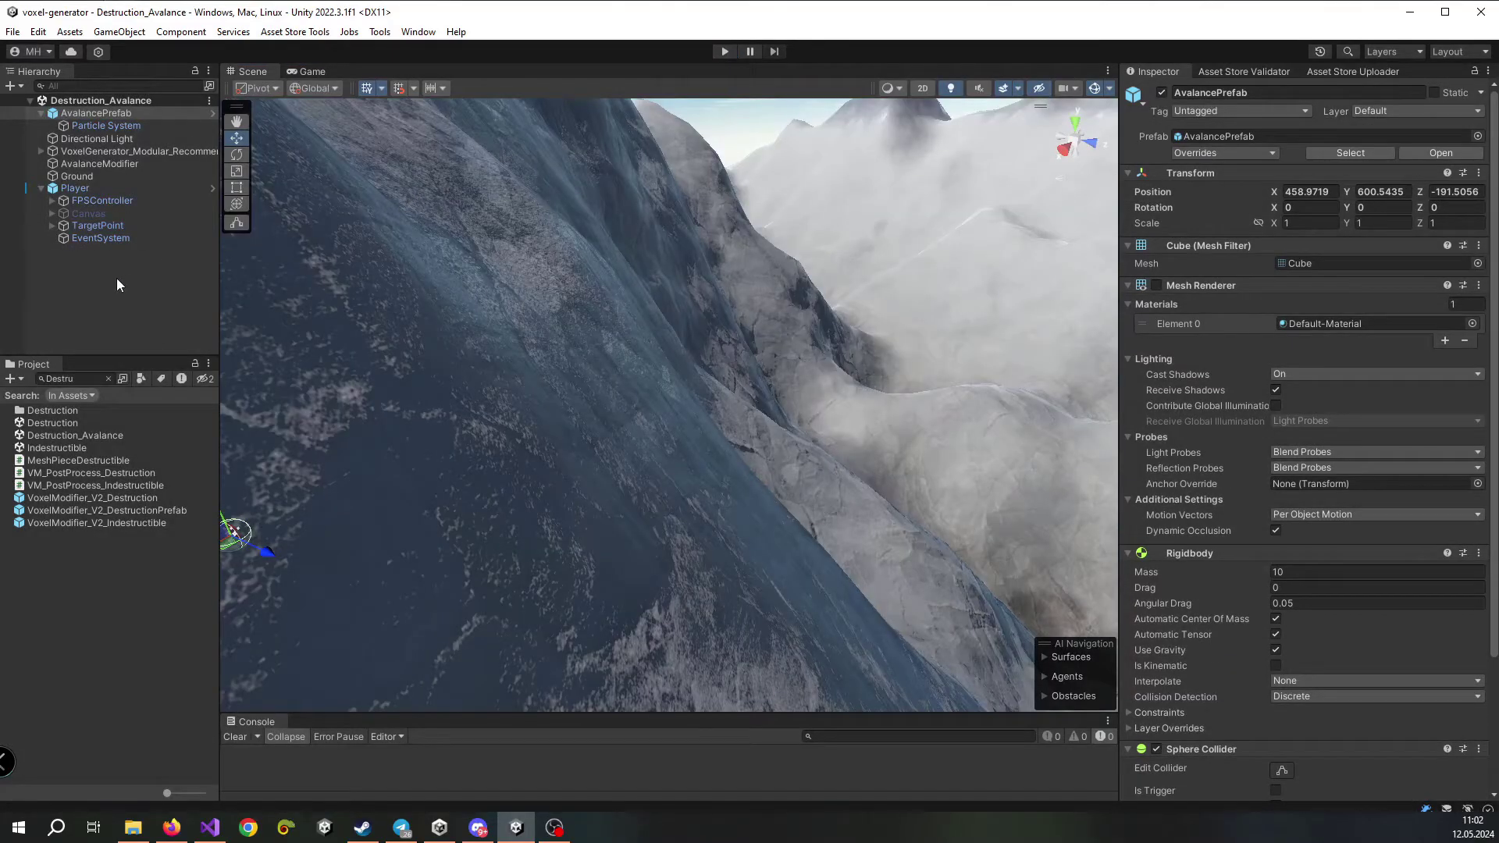
# Inspect the AvalancePrefab and its Particle System child in the scene, and play the particle preview
pyautogui.click(118, 284)
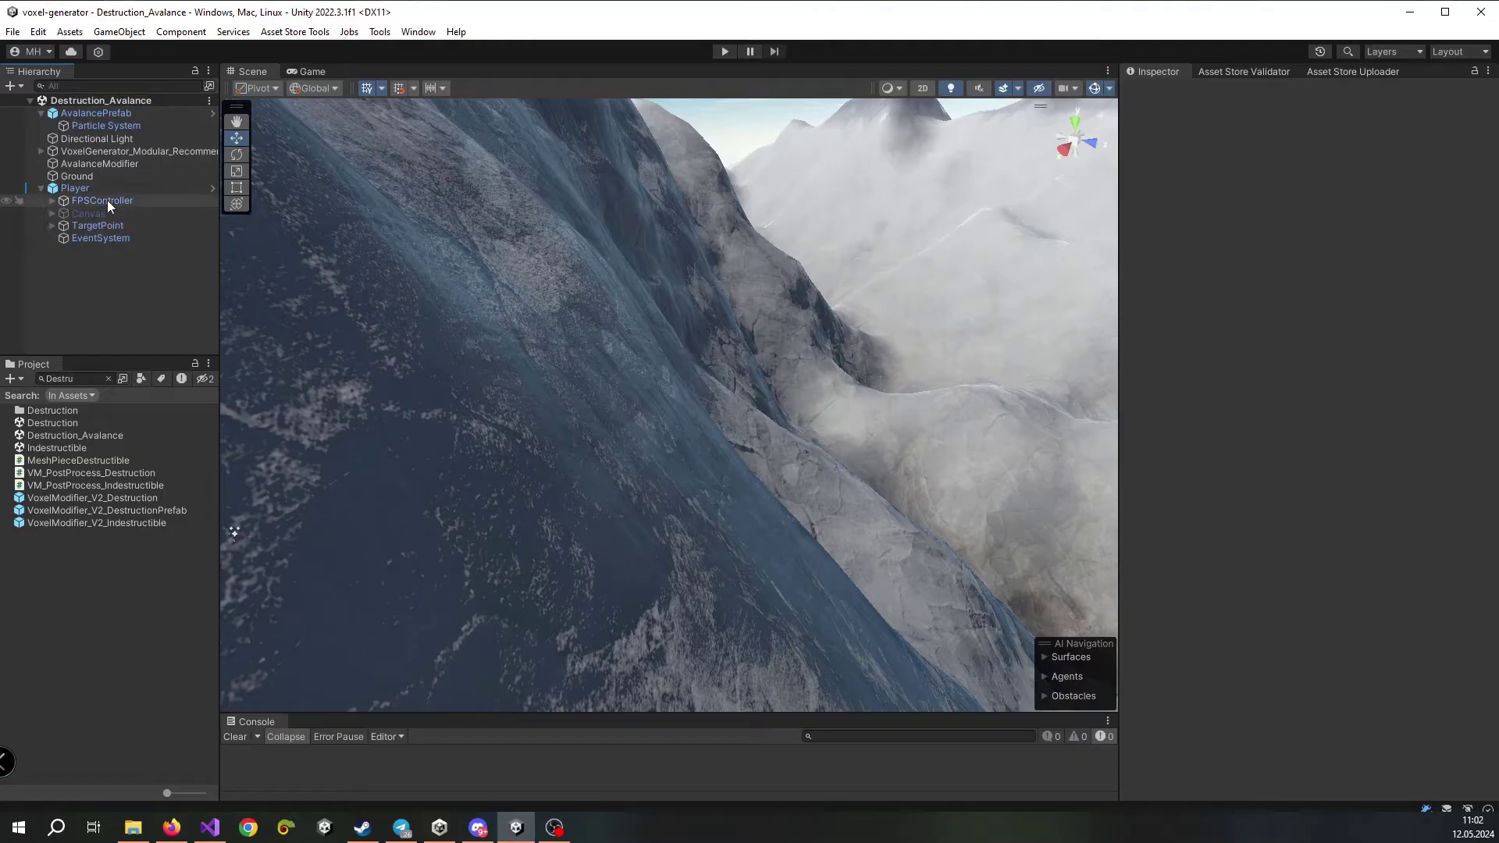
pyautogui.click(91, 112)
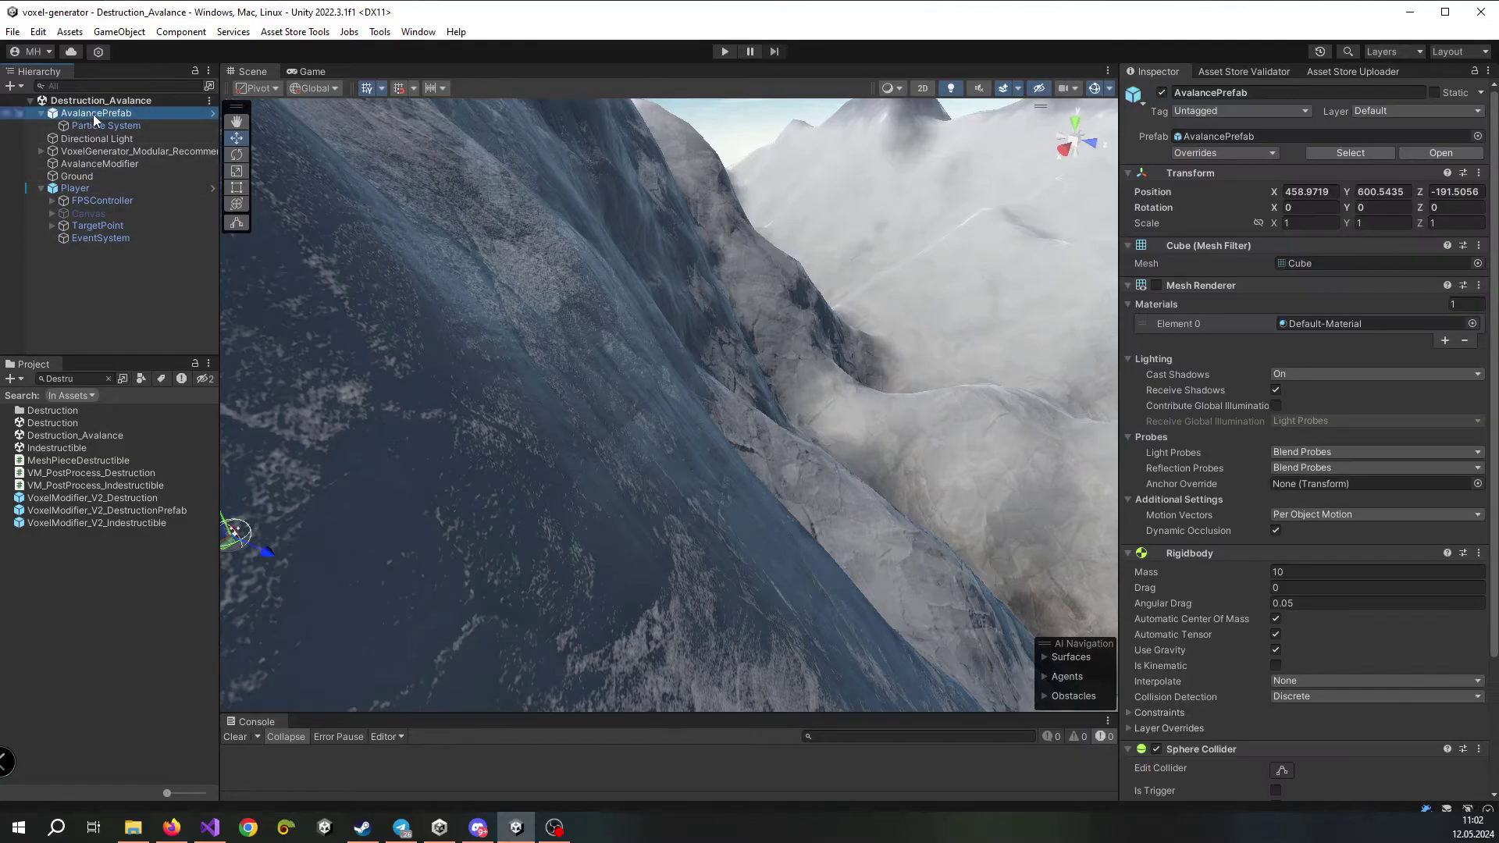
pyautogui.press('f')
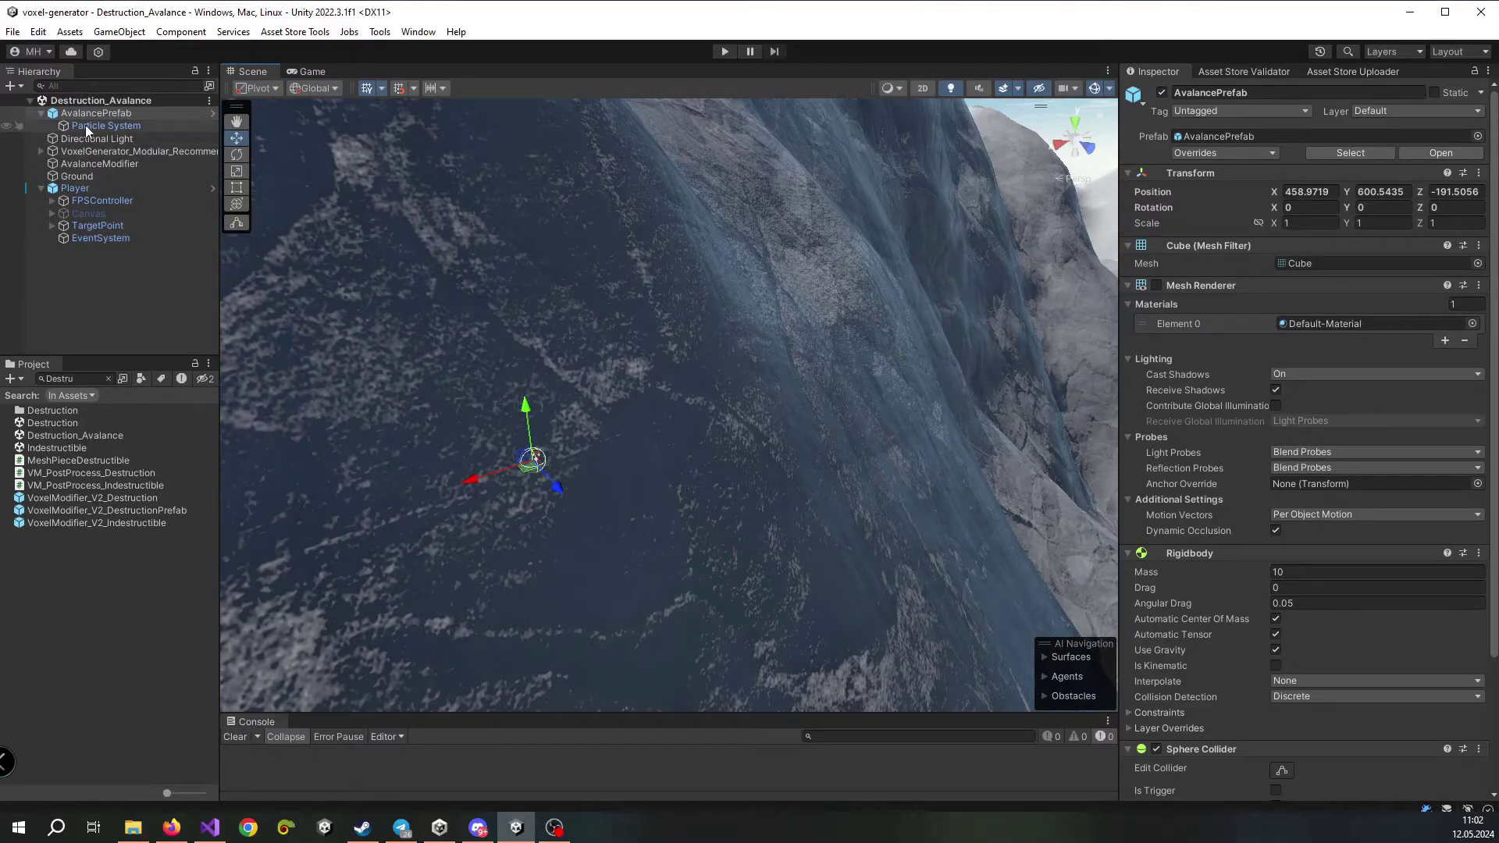
pyautogui.moveTo(518, 384); pyautogui.dragTo(507, 304, button='right')
pyautogui.click(129, 125)
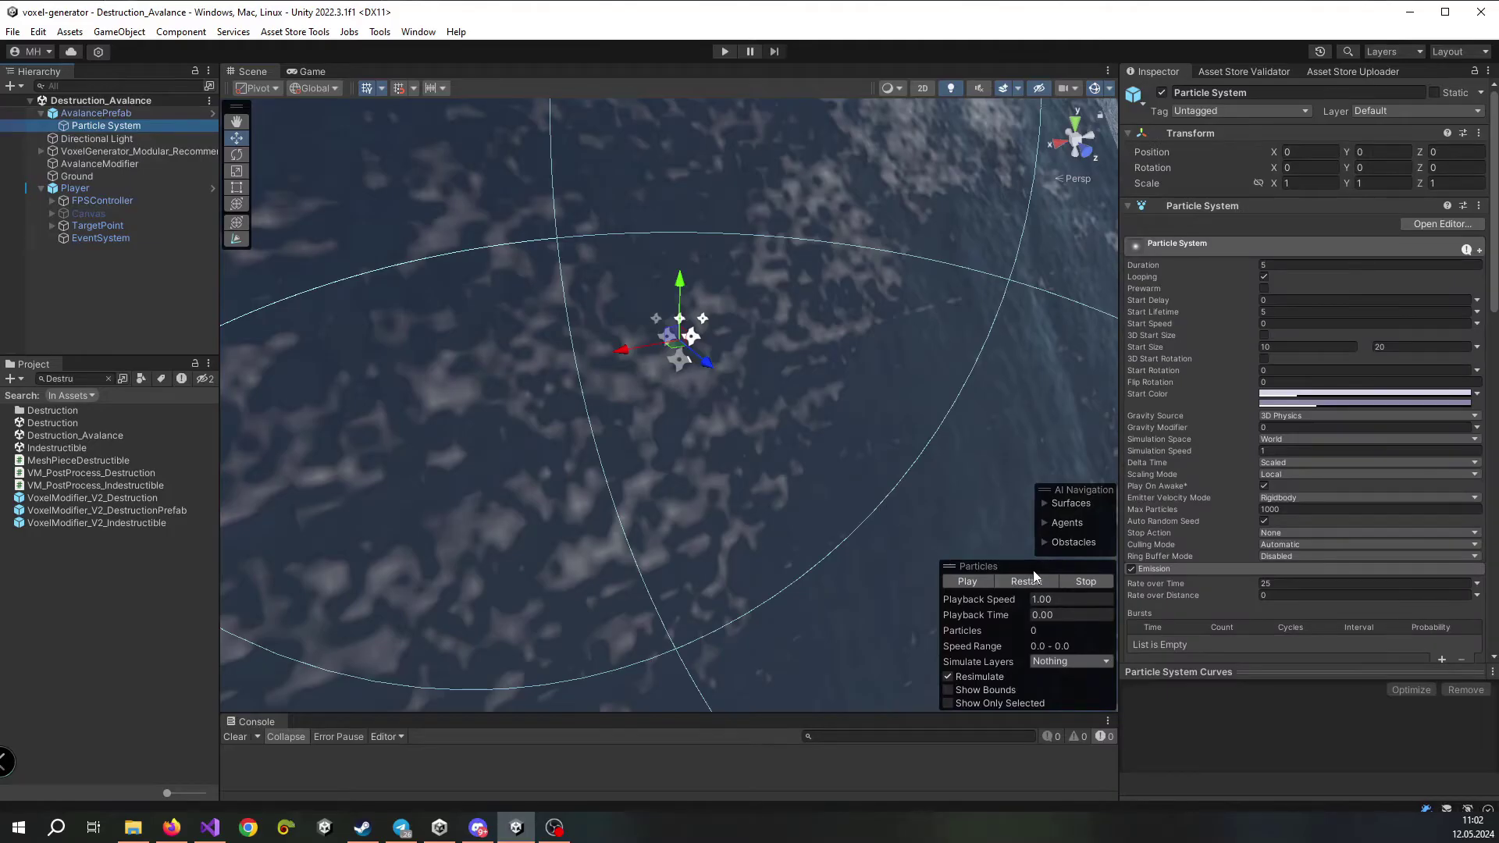
pyautogui.click(1000, 582)
pyautogui.scroll(-5, 752, 378)
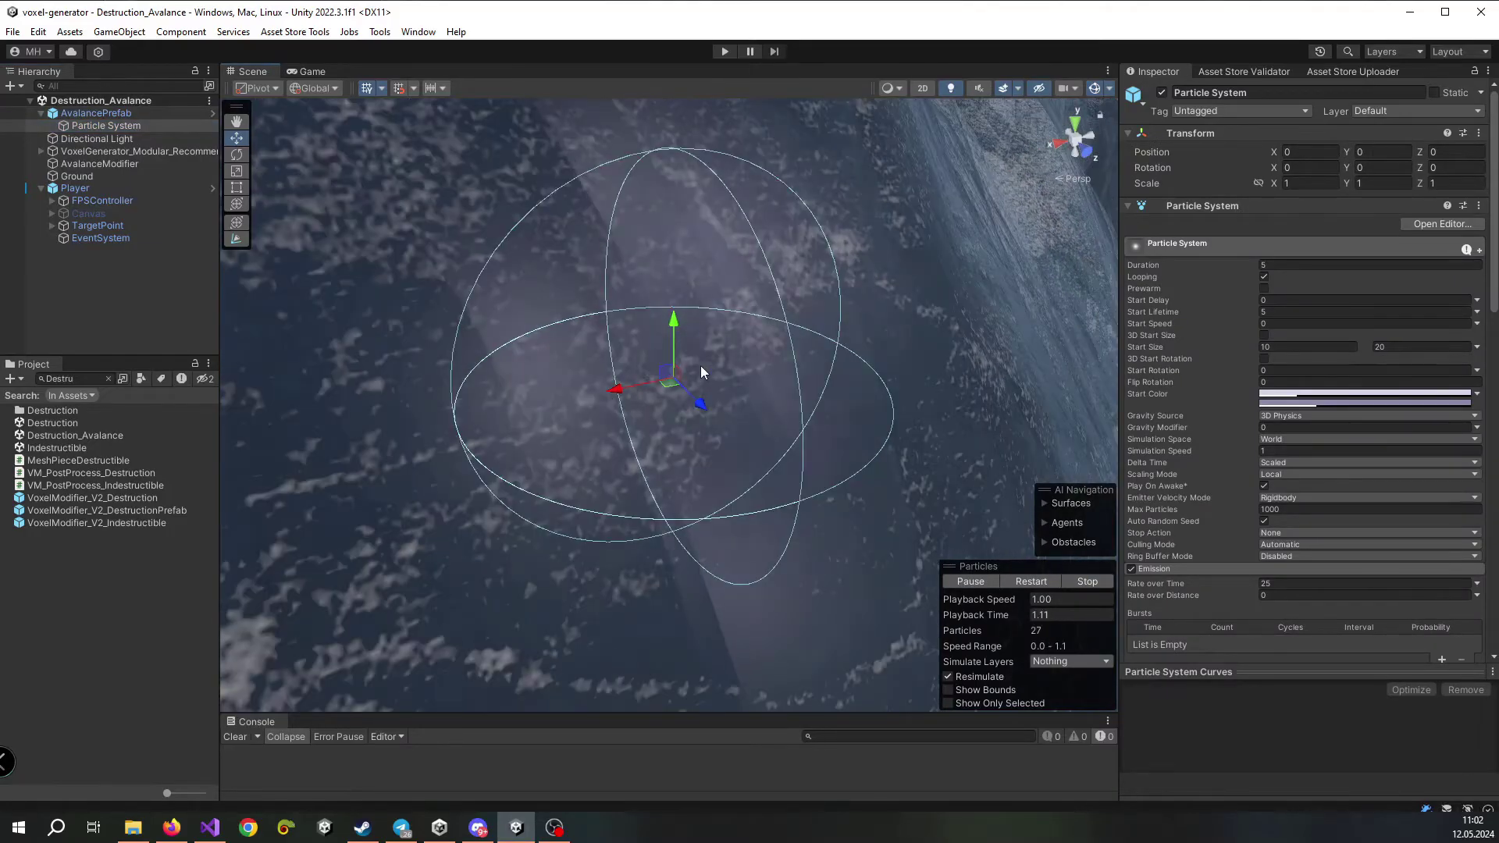
# Examine the VoxelGenerator object's settings, its snowy terrain and its child WorldAlgorithms
pyautogui.click(110, 148)
pyautogui.moveTo(671, 336); pyautogui.dragTo(1063, 285, button='right')
pyautogui.keyDown('alt'); pyautogui.moveTo(1063, 286); pyautogui.dragTo(1085, 303); pyautogui.keyUp('alt')
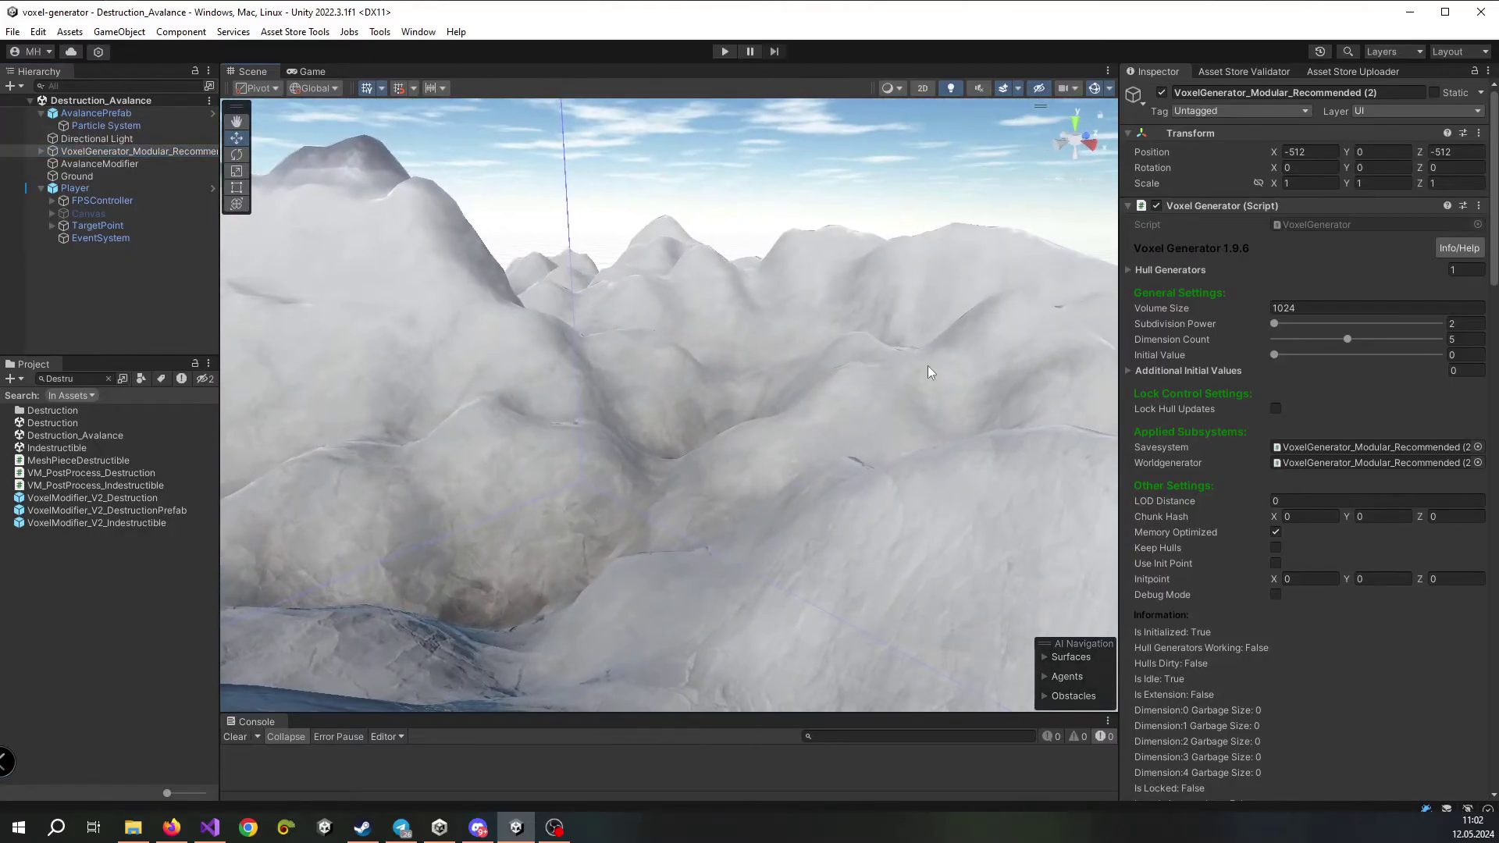
pyautogui.click(42, 152)
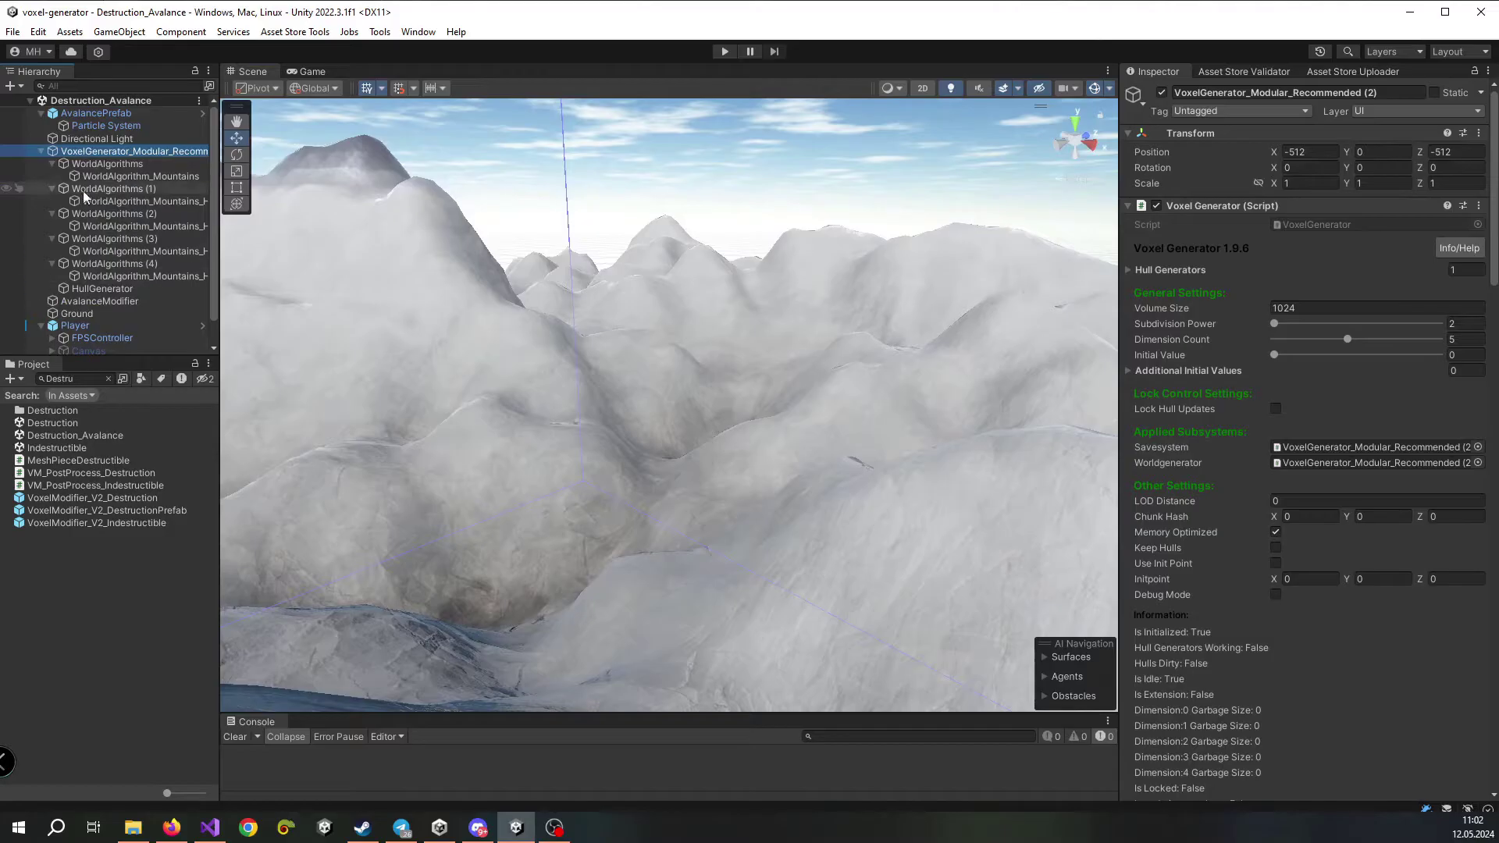
pyautogui.click(42, 151)
# Remove the Destruction element from the AvalanceModifier's Post Process Module
pyautogui.click(86, 164)
pyautogui.moveTo(829, 290); pyautogui.dragTo(843, 342, button='right')
pyautogui.scroll(-2, 1320, 429)
pyautogui.scroll(-4, 1312, 432)
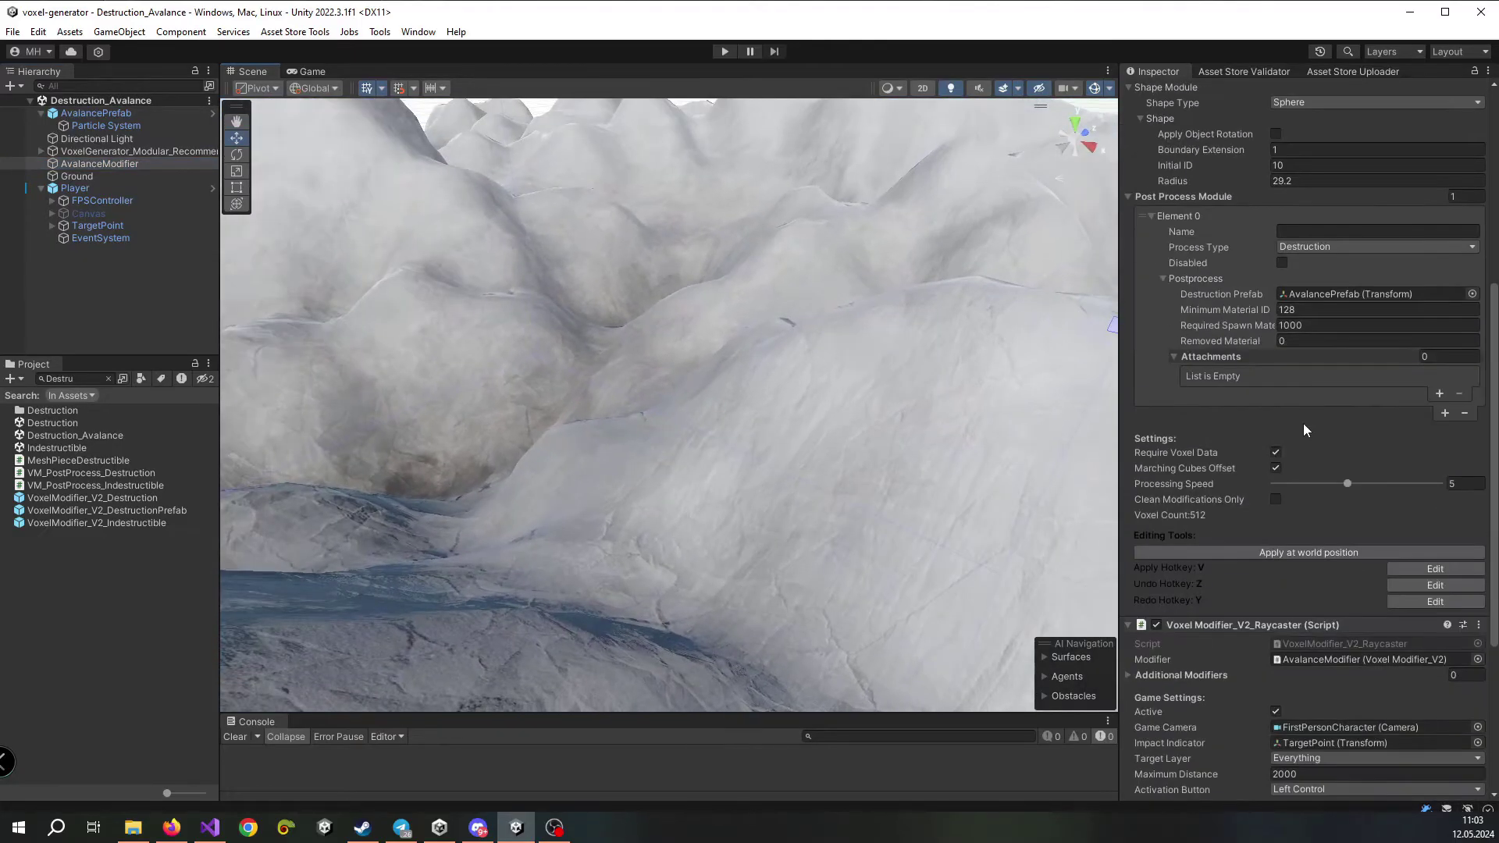
pyautogui.click(1156, 383)
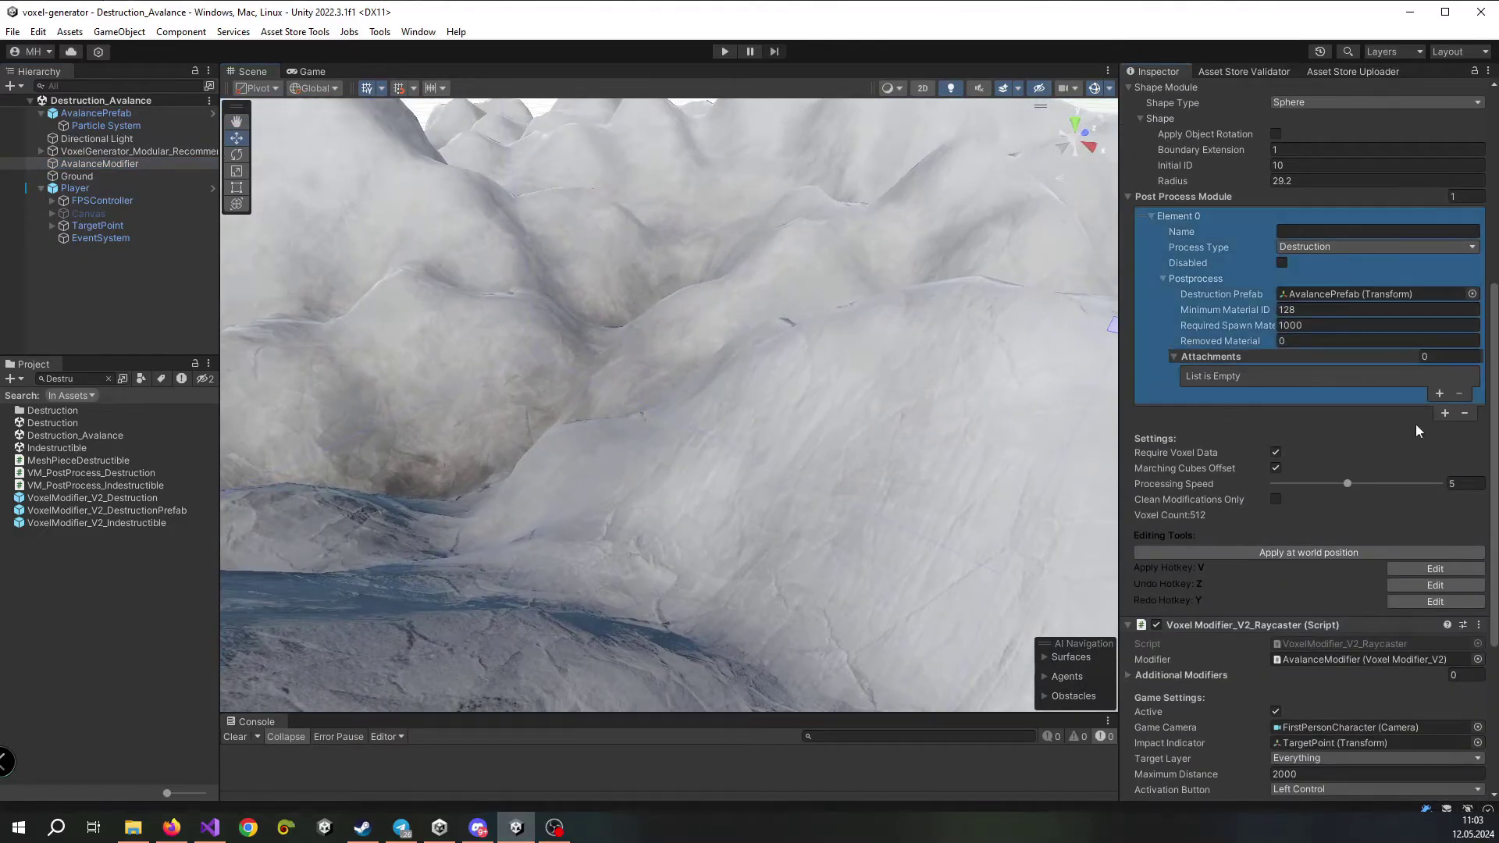
pyautogui.click(1466, 414)
pyautogui.scroll(2, 1288, 374)
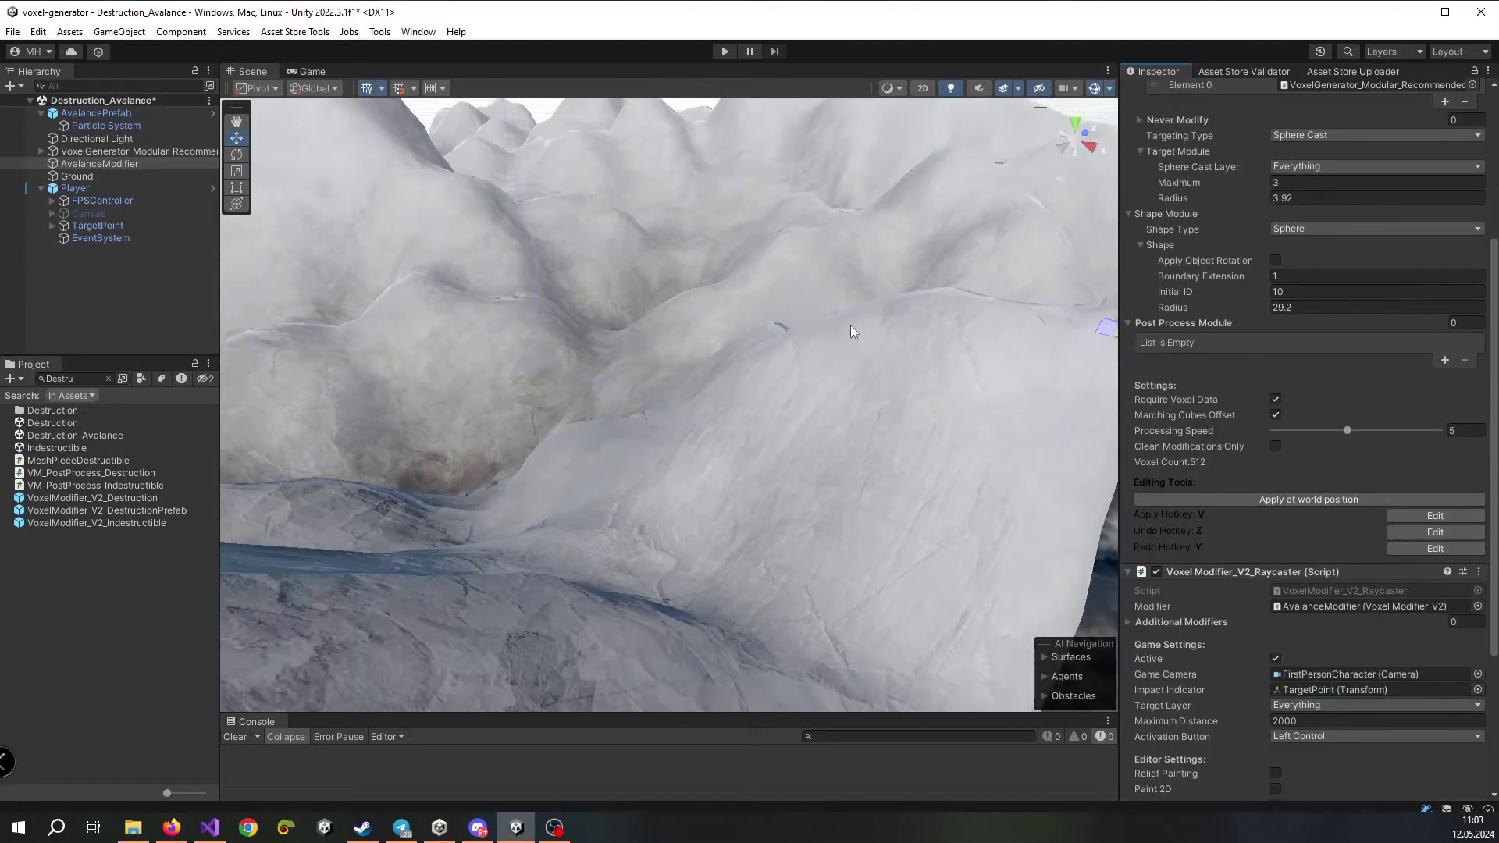
# Run the scene, carve holes in the snowy ridge without any post process, and stop the test
pyautogui.moveTo(850, 325); pyautogui.dragTo(781, 391, button='right')
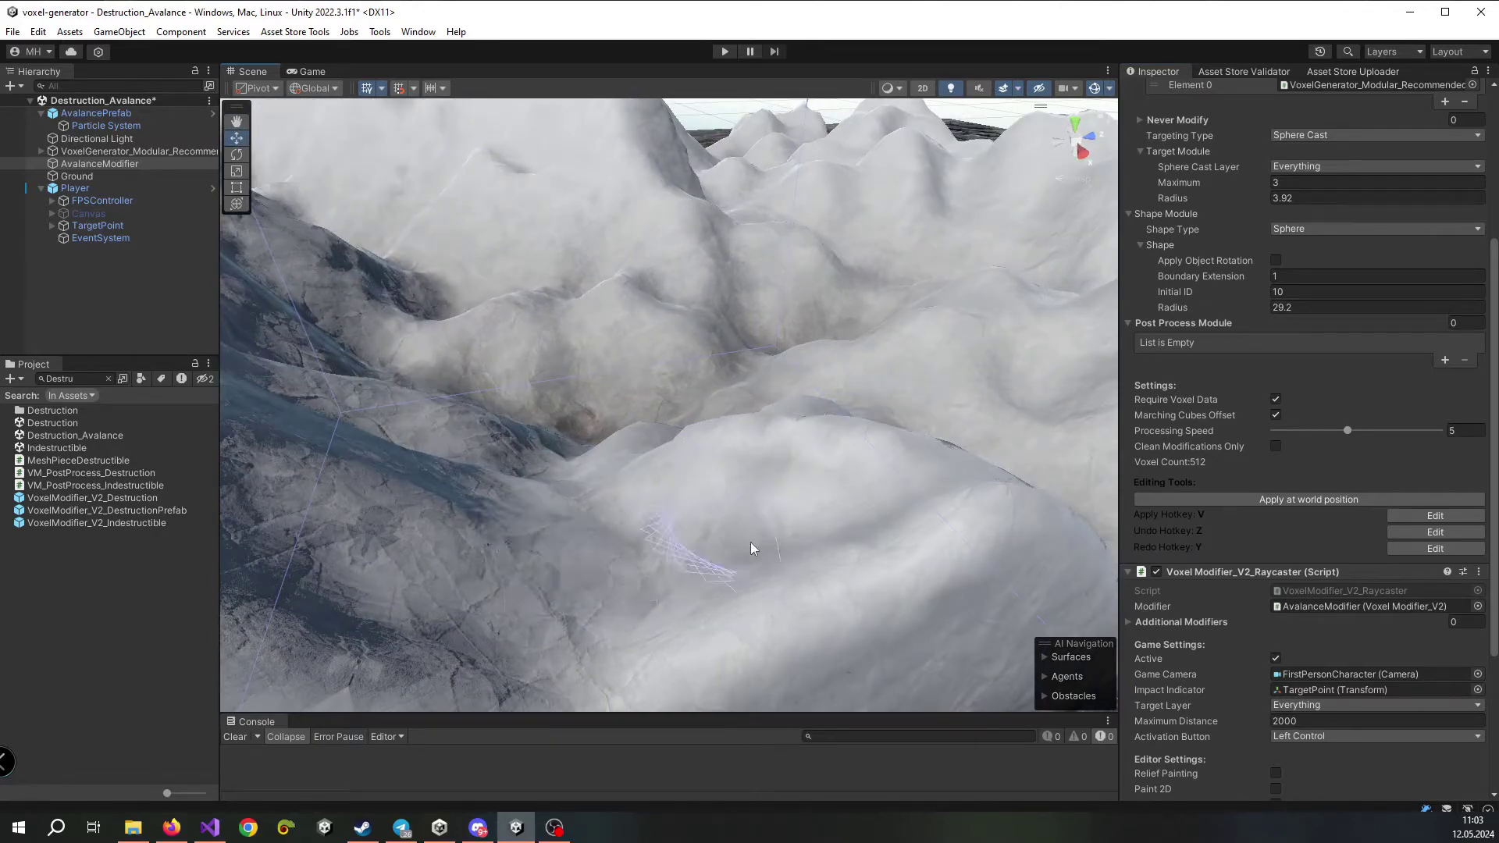
pyautogui.moveTo(803, 418)
pyautogui.mouseDown(button='right')
pyautogui.moveTo(474, 428)
pyautogui.moveTo(713, 386)
pyautogui.moveTo(780, 405)
pyautogui.moveTo(699, 436)
pyautogui.moveTo(800, 420)
pyautogui.mouseUp(button='right')
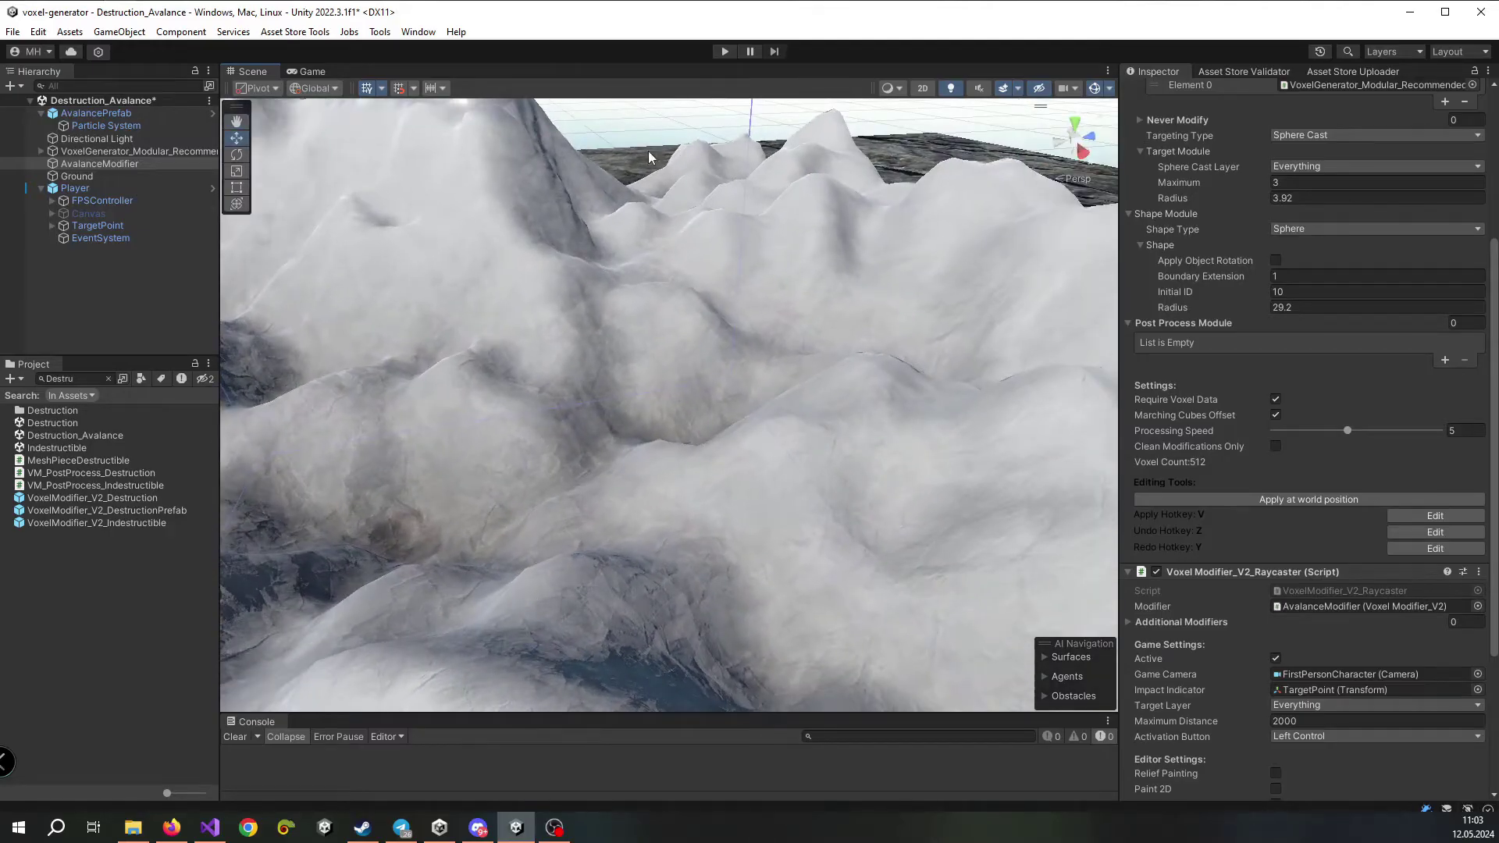
pyautogui.click(724, 53)
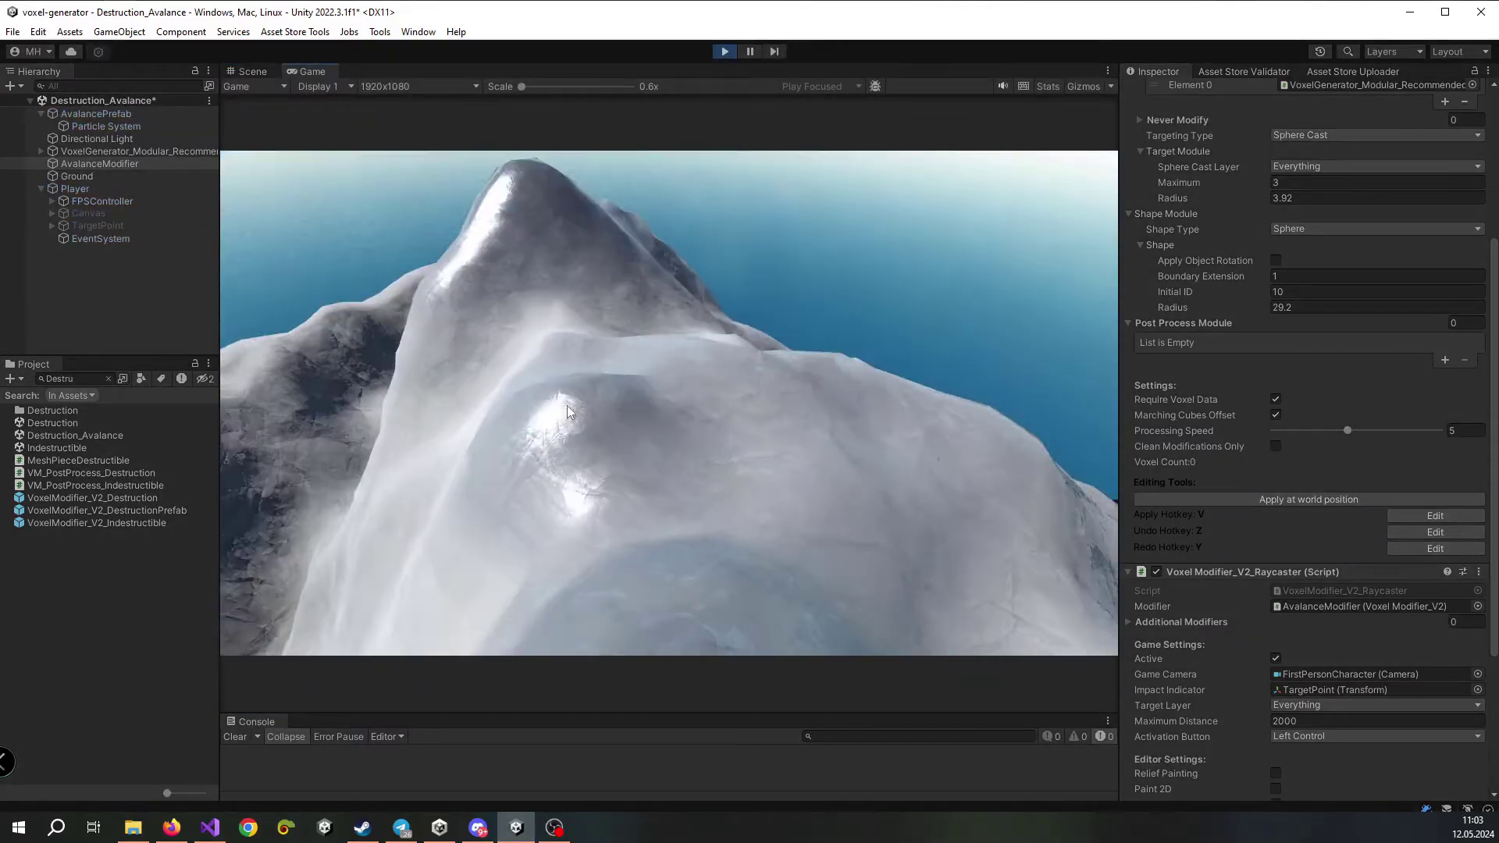
pyautogui.keyDown('ctrl'); pyautogui.click(707, 400); pyautogui.keyUp('ctrl')
pyautogui.keyDown('ctrl'); pyautogui.click(798, 377); pyautogui.keyUp('ctrl')
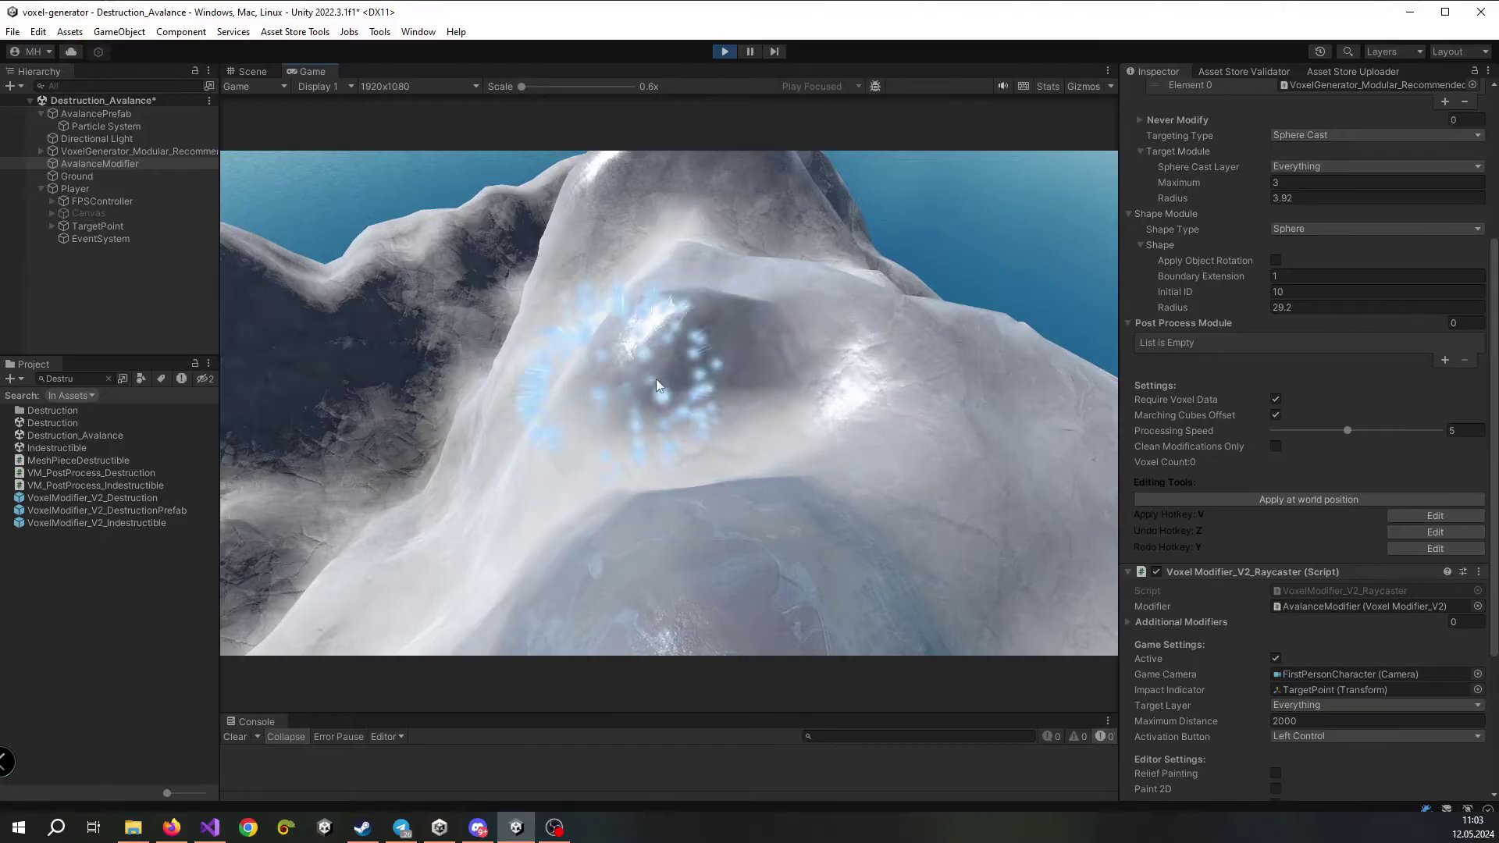
pyautogui.press('ctrl')
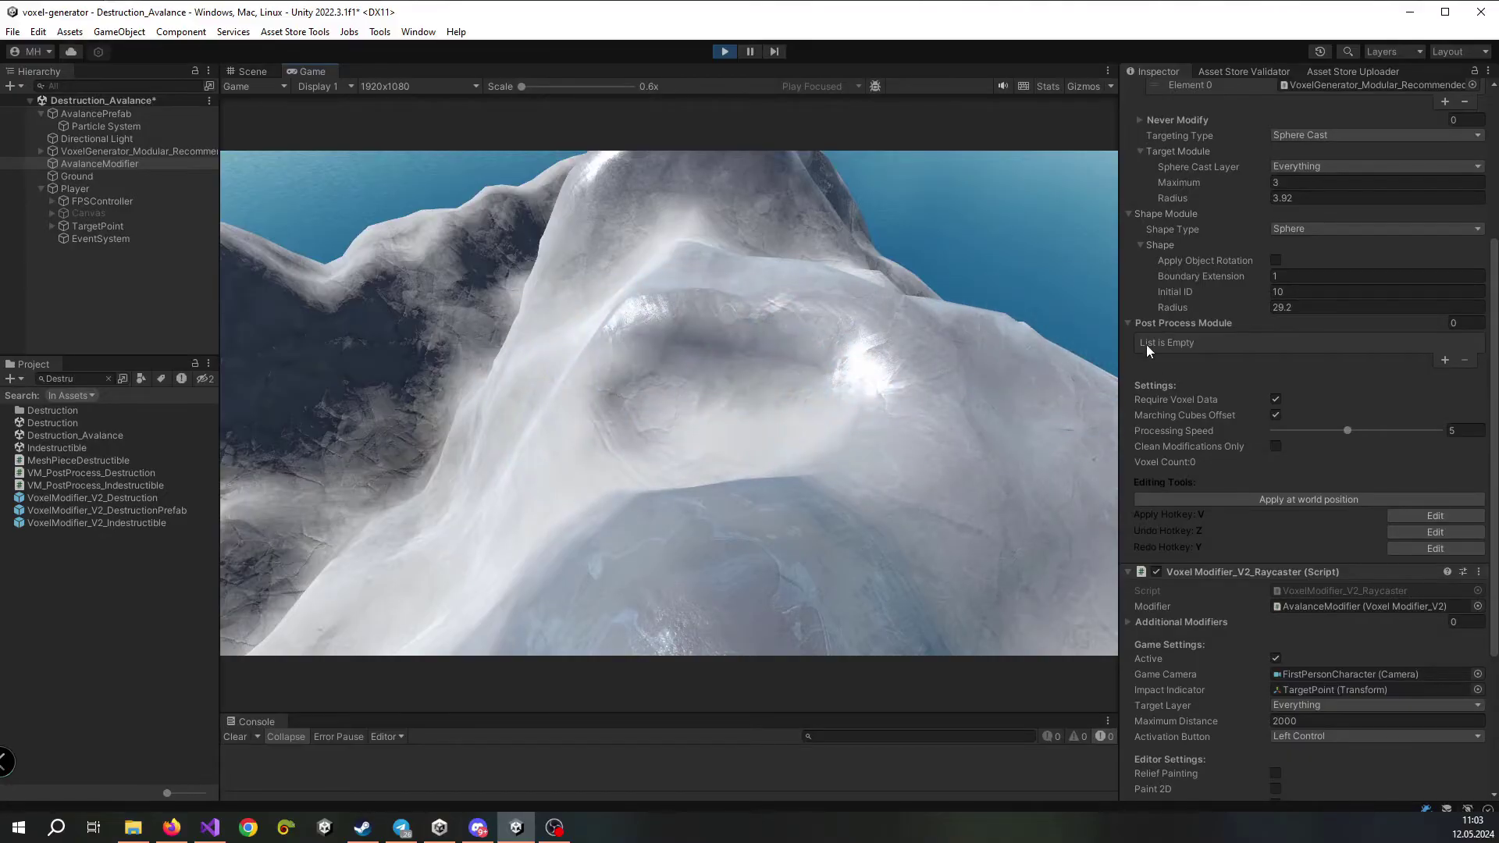
pyautogui.click(723, 53)
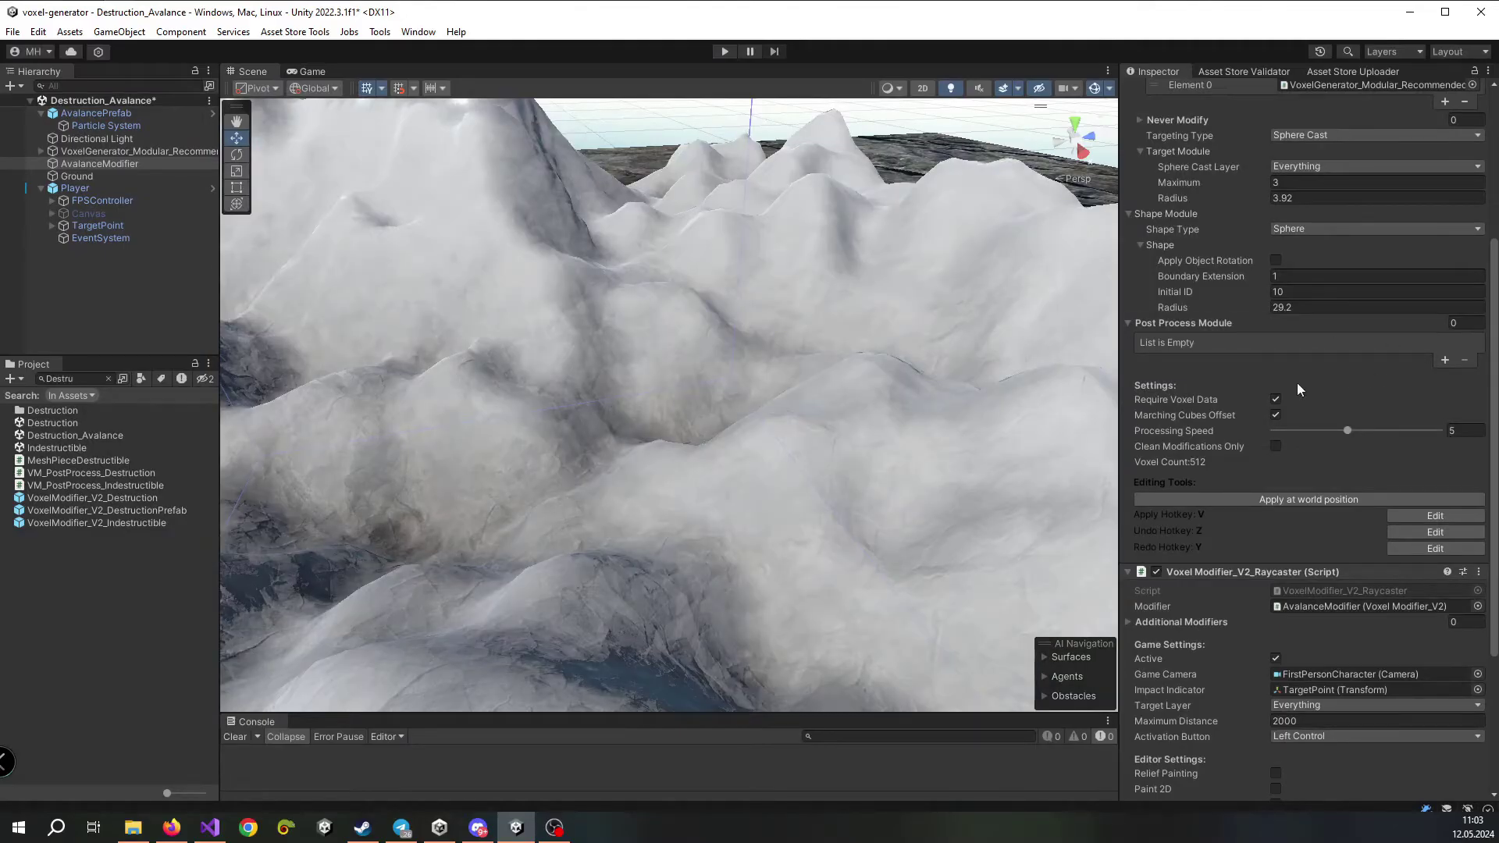
# Add a Post Process Module element of type Destruction and assign VoxelModifier_V2_DestructionPrefab as its Destruction Prefab
pyautogui.click(1444, 361)
pyautogui.click(1342, 374)
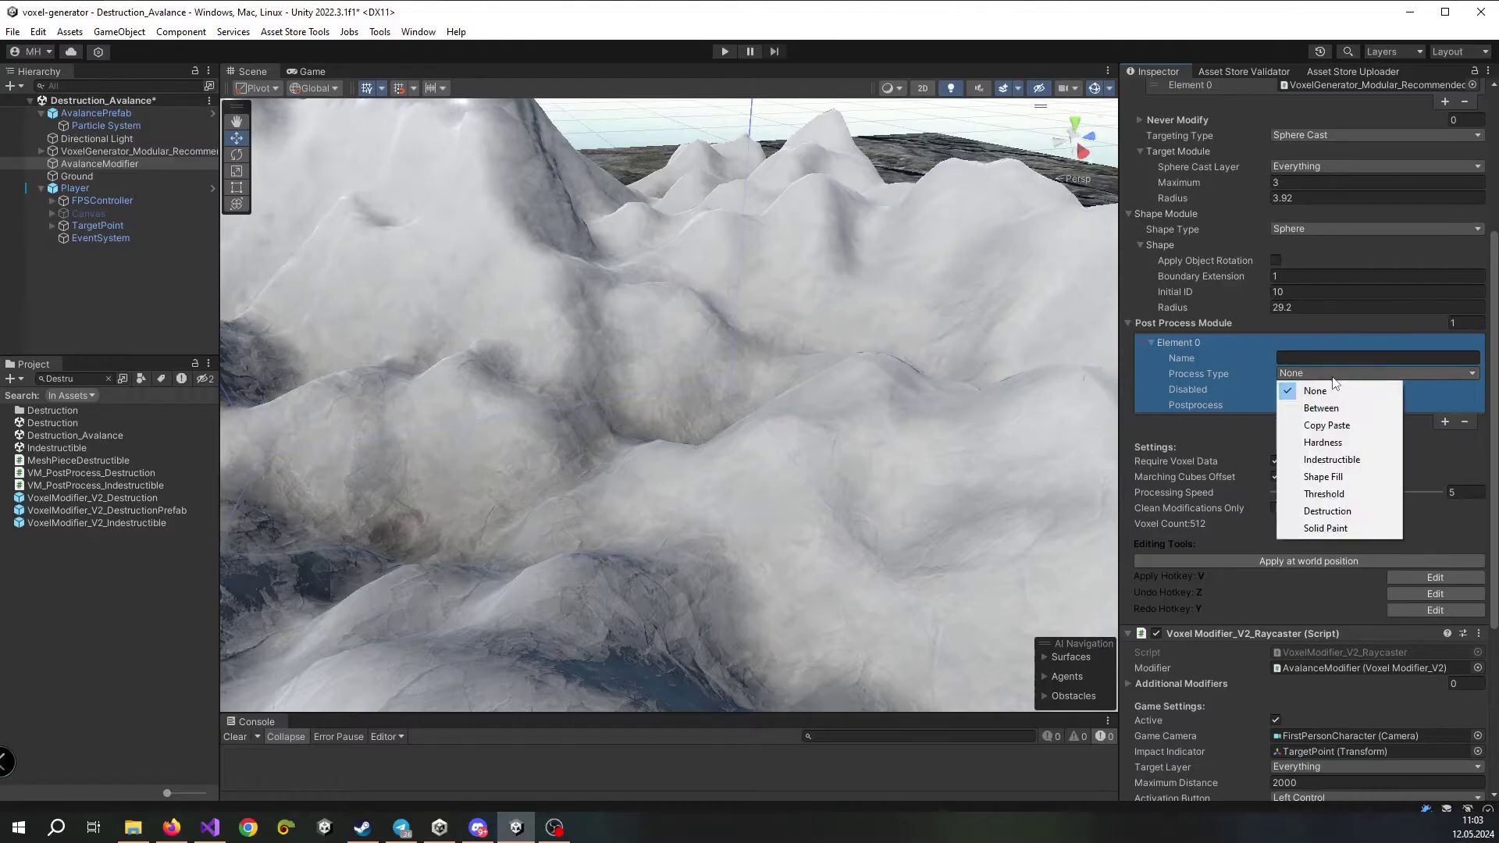
pyautogui.click(1327, 510)
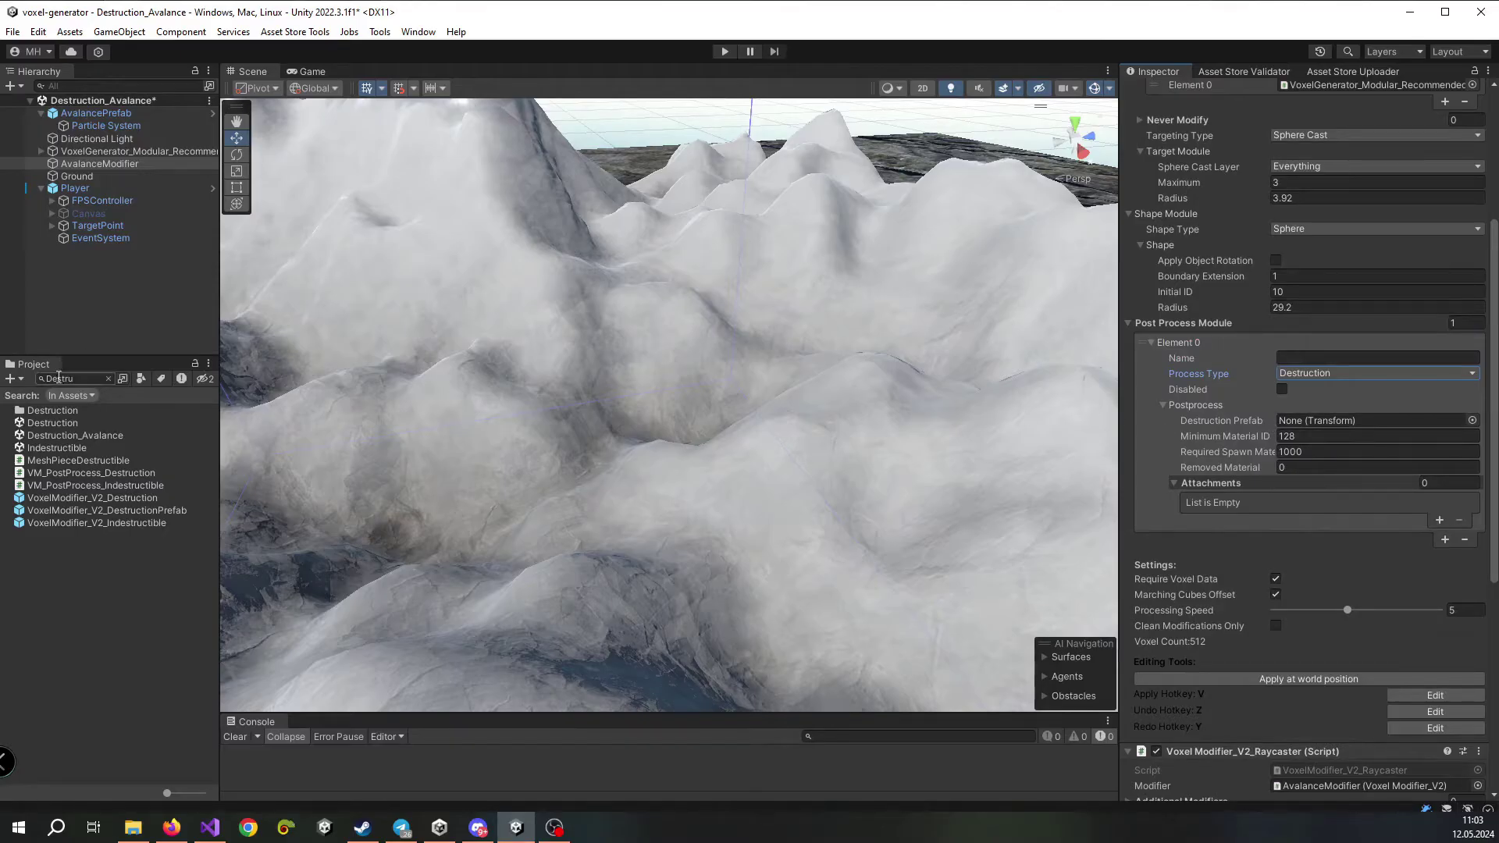
pyautogui.moveTo(139, 505); pyautogui.dragTo(722, 497)
pyautogui.moveTo(1266, 427); pyautogui.dragTo(1302, 421)
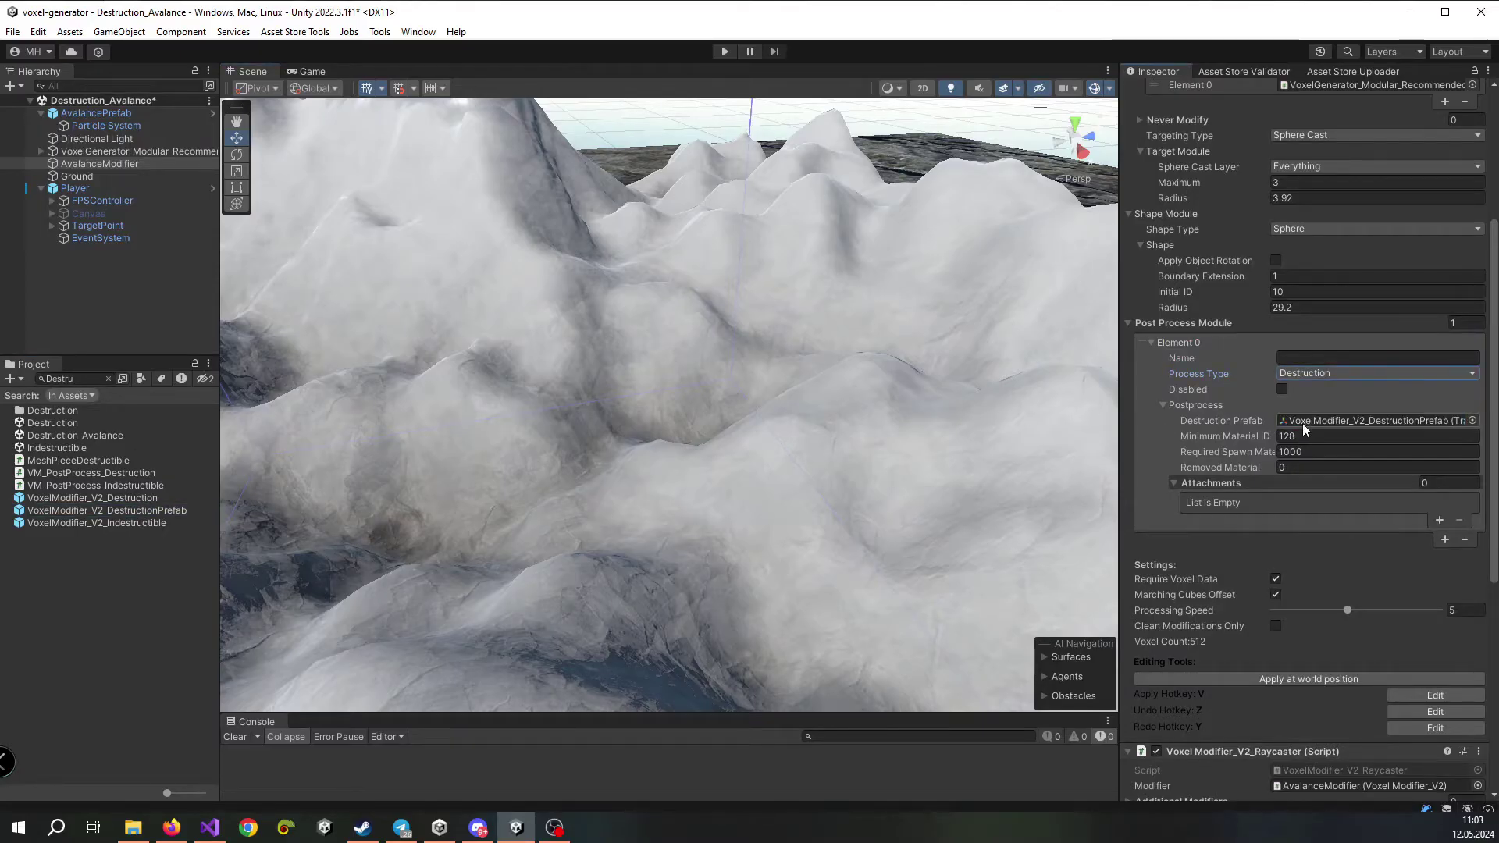
pyautogui.click(1402, 423)
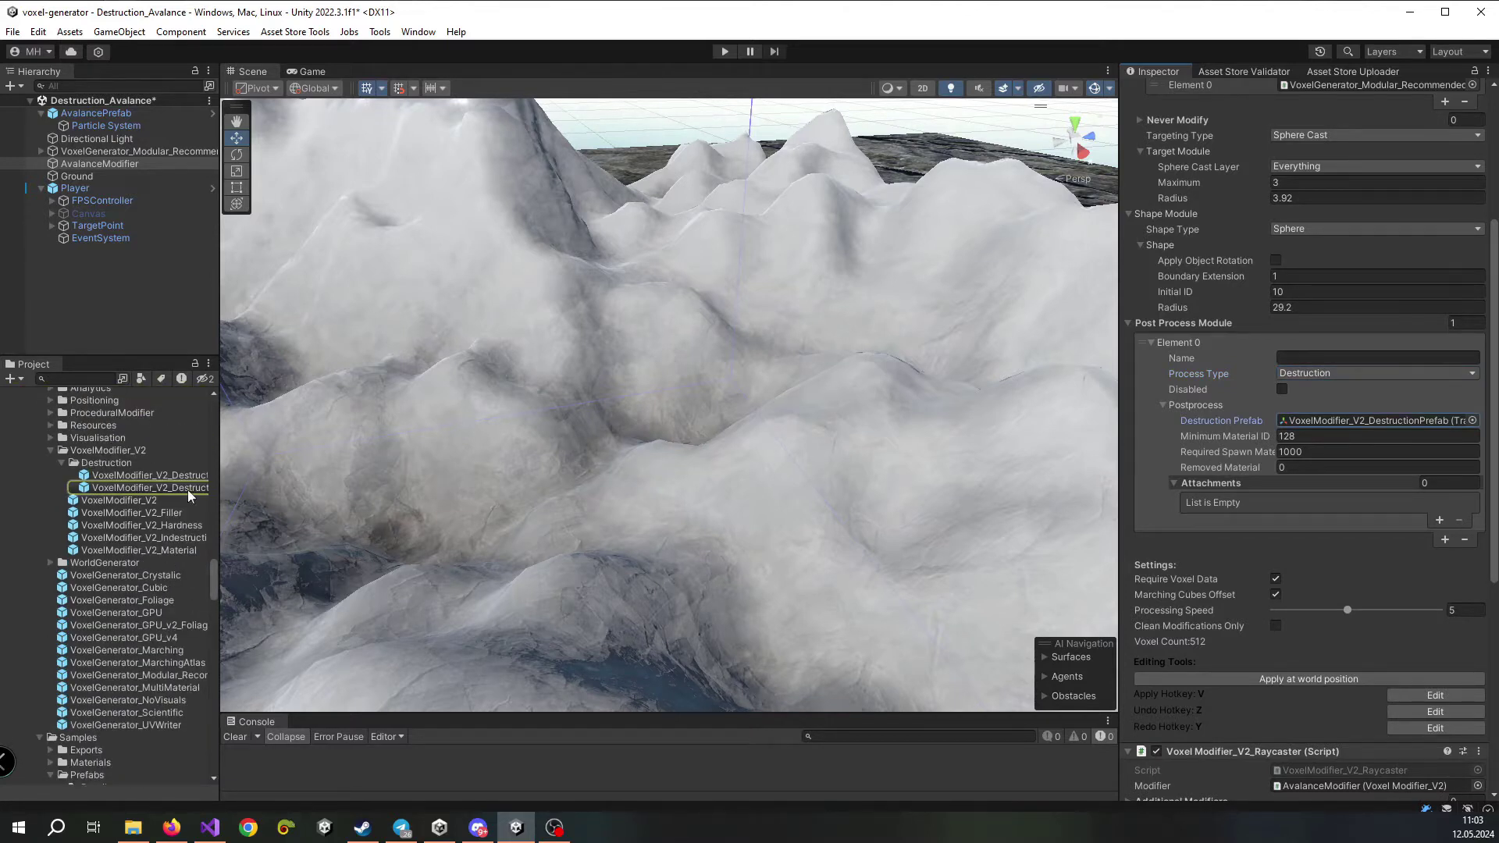
# Run the scene and carve into the snowy peak to test the new destruction prefab
pyautogui.moveTo(675, 372); pyautogui.dragTo(621, 383, button='right')
pyautogui.click(724, 52)
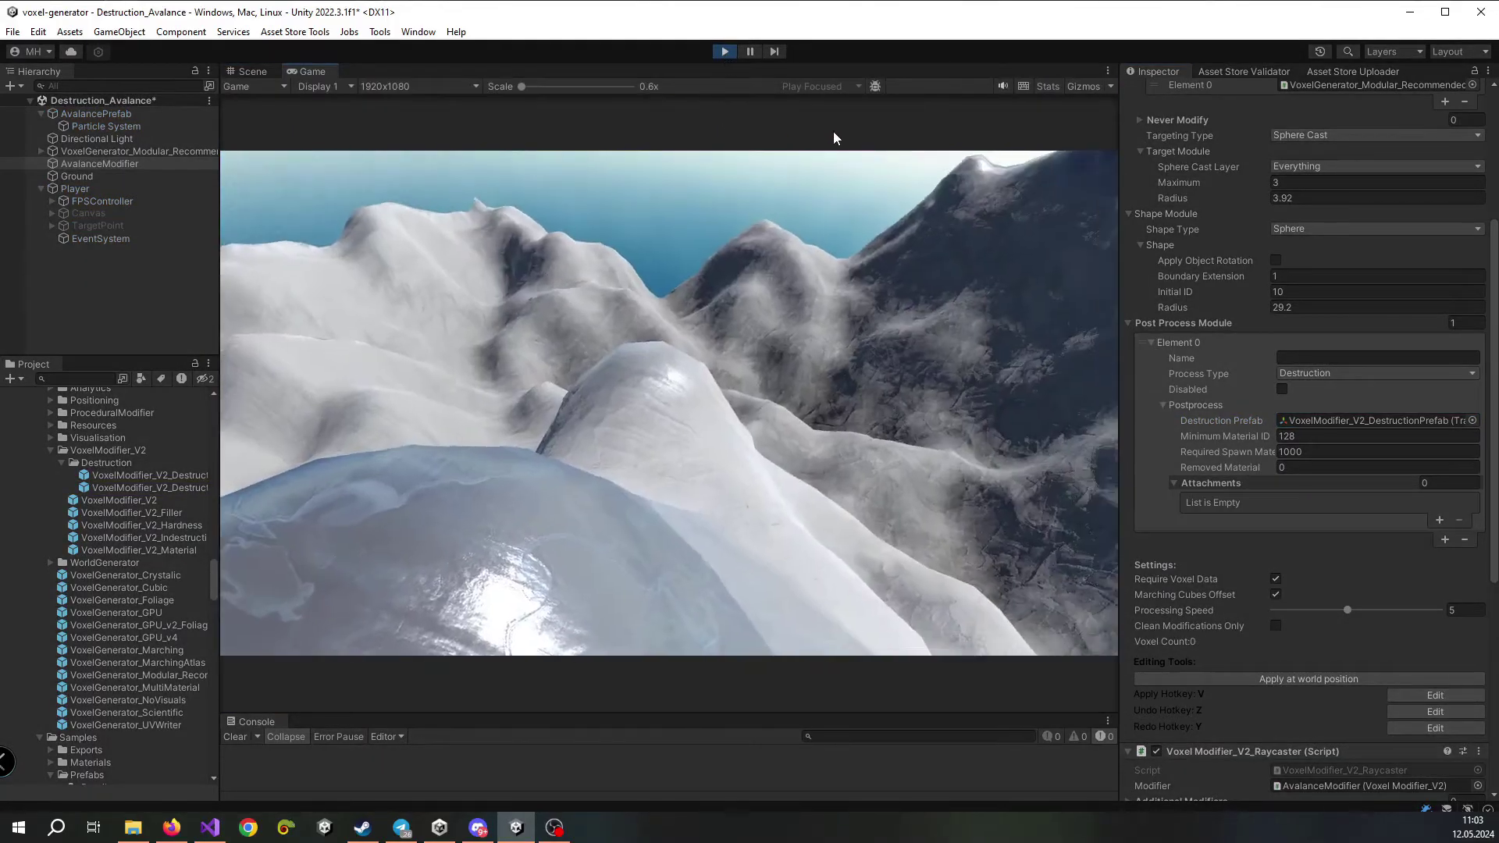
pyautogui.click(589, 249)
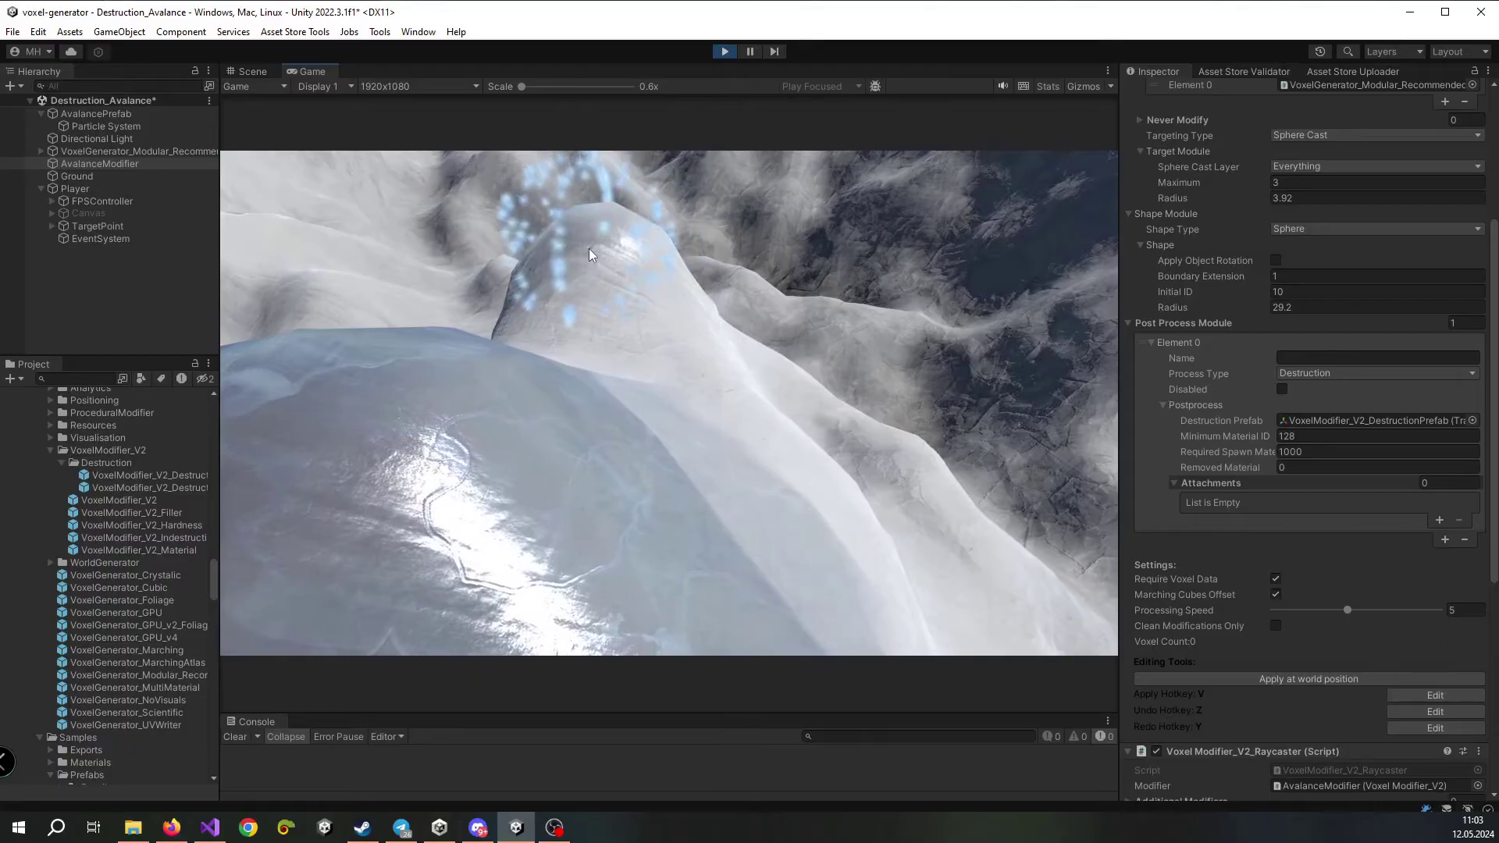
pyautogui.moveTo(640, 279)
pyautogui.mouseDown()
pyautogui.moveTo(620, 276)
pyautogui.moveTo(659, 358)
pyautogui.moveTo(625, 298)
pyautogui.moveTo(676, 316)
pyautogui.mouseUp()
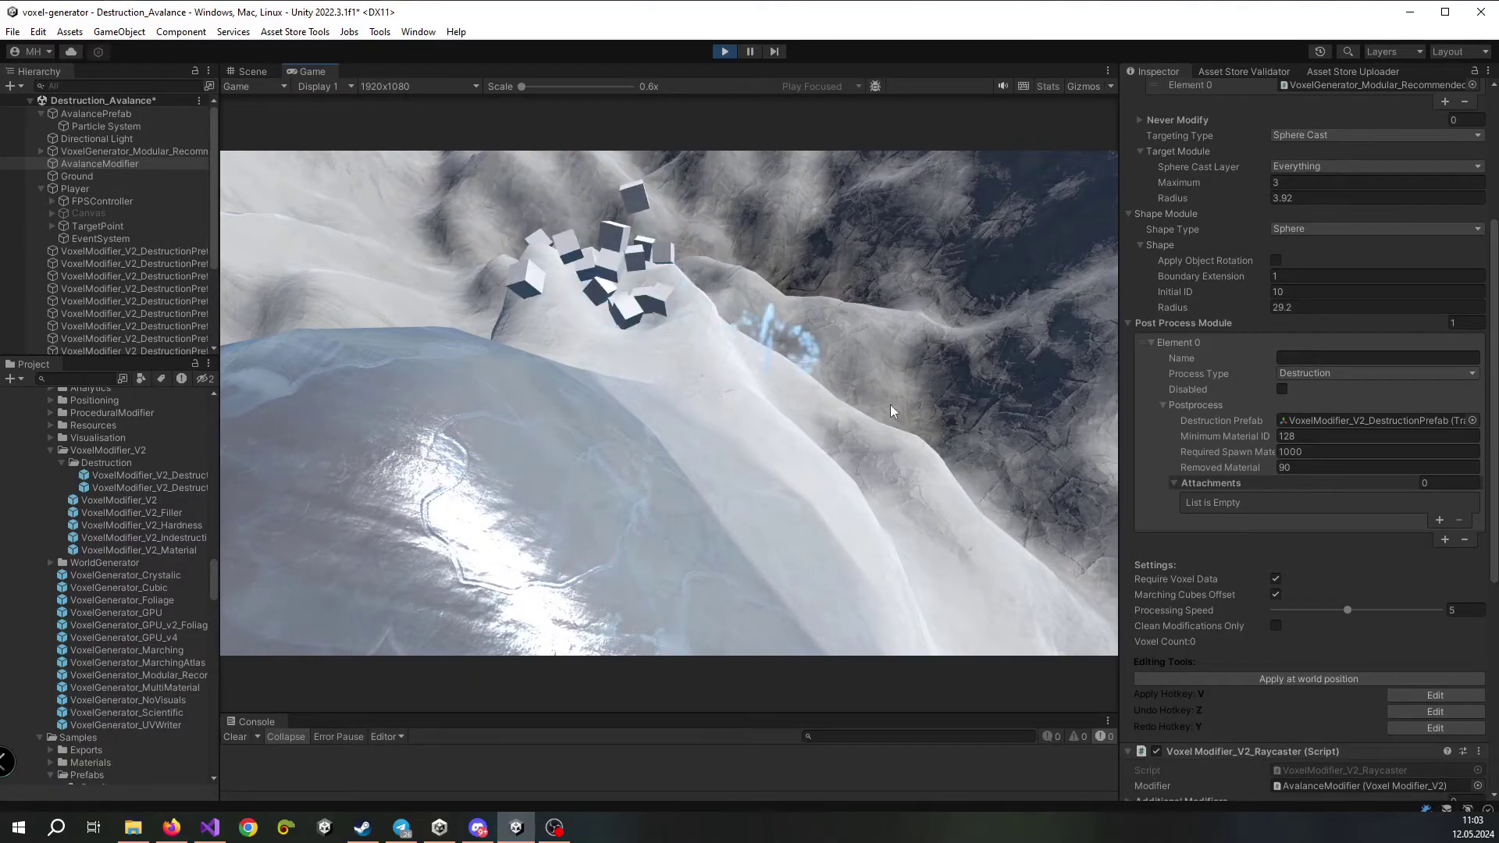
# Turn off Require Voxel Data on the running modifier and carve the snow ridge facing the dark cliffs
pyautogui.click(1276, 579)
pyautogui.moveTo(719, 326); pyautogui.dragTo(844, 610, button='right')
pyautogui.moveTo(613, 457); pyautogui.dragTo(574, 478)
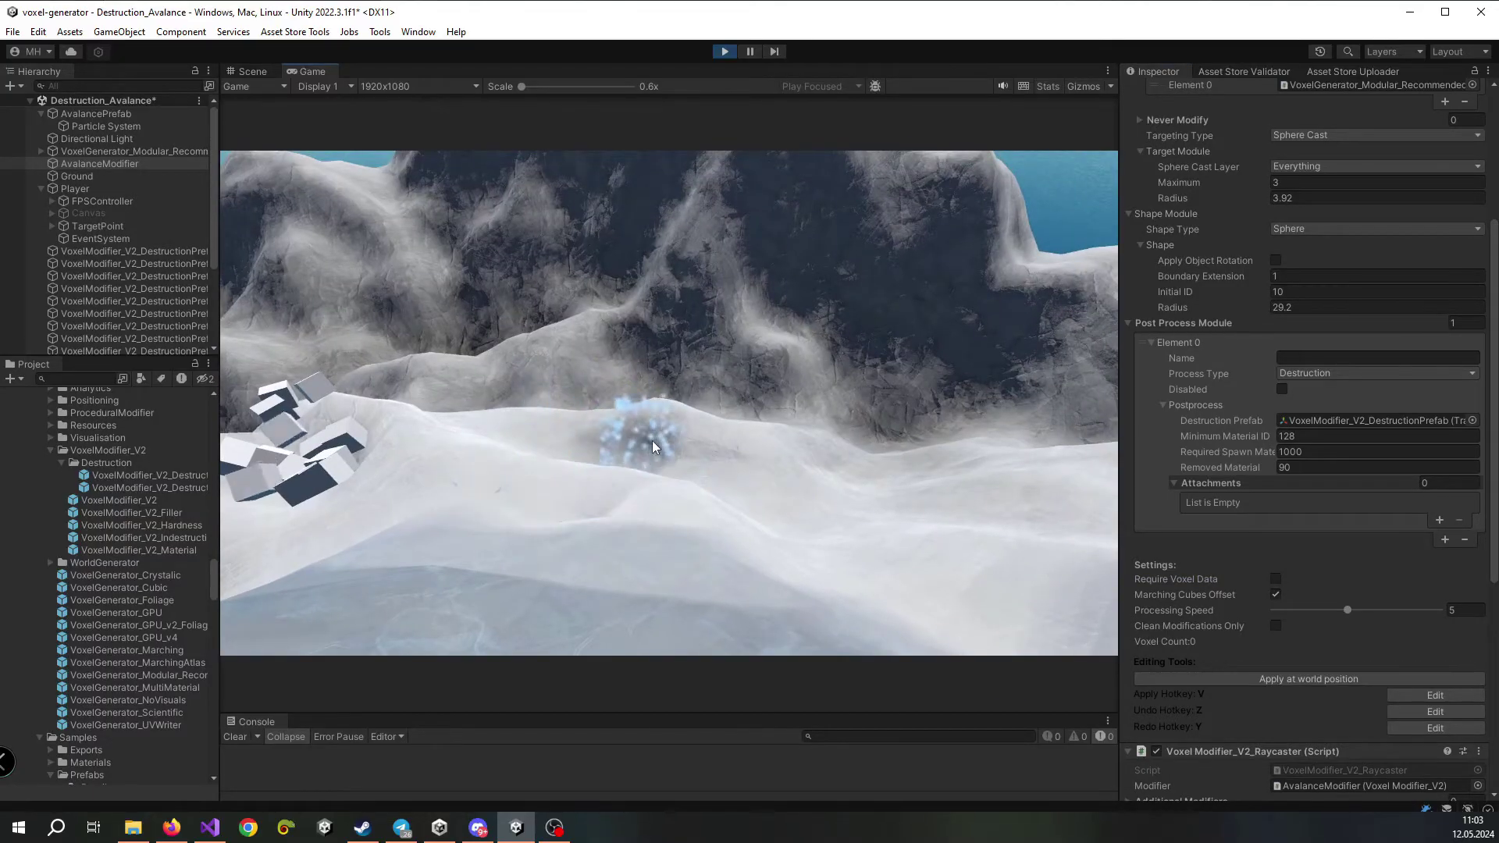
# Set the Destruction element's Minimum Material ID to 0 and carve the terrain again
pyautogui.click(1297, 437)
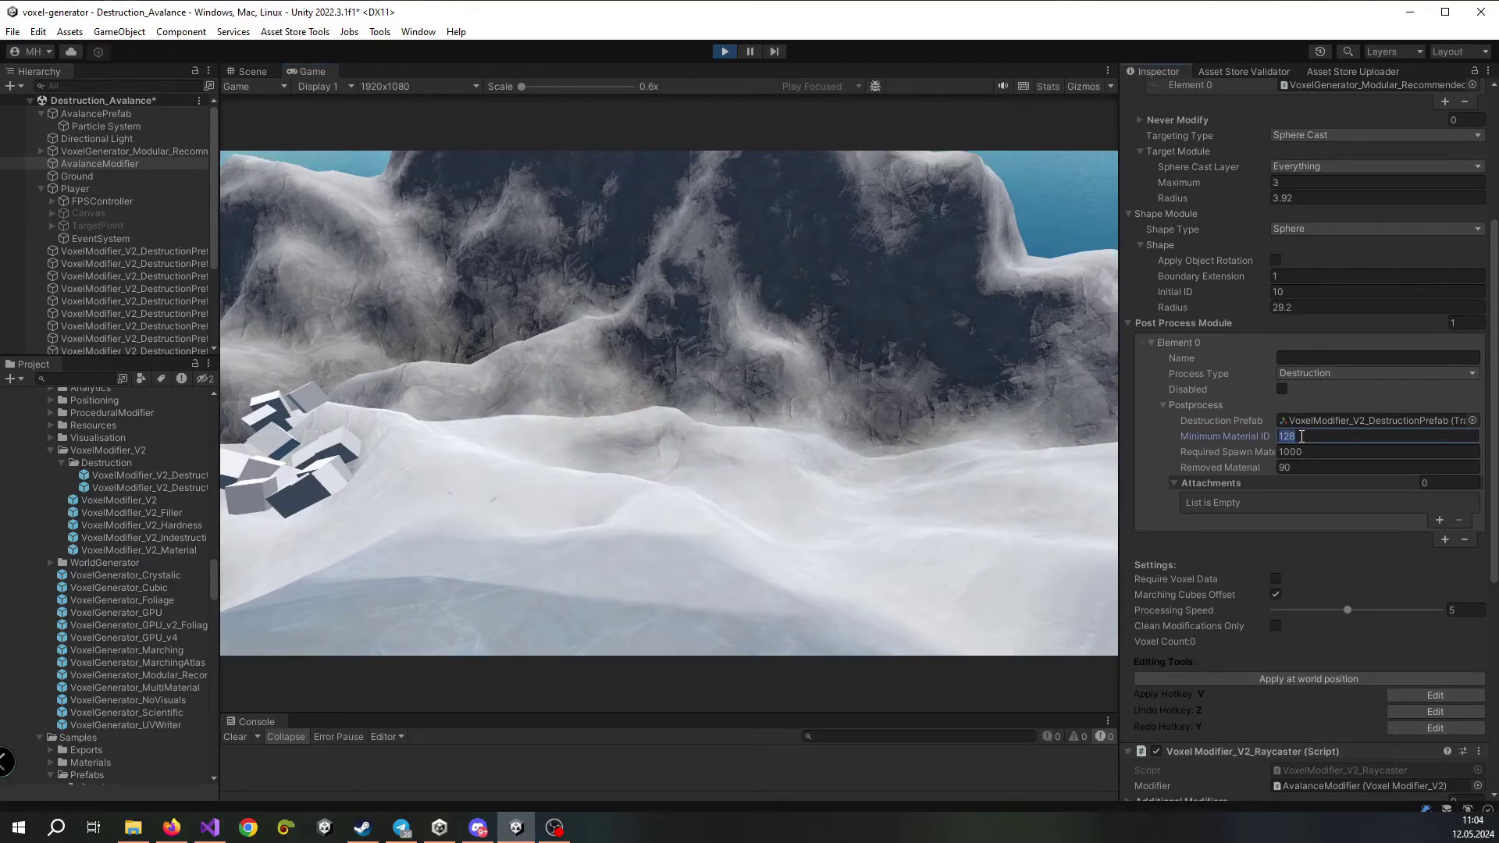
pyautogui.click(981, 428)
pyautogui.click(927, 423)
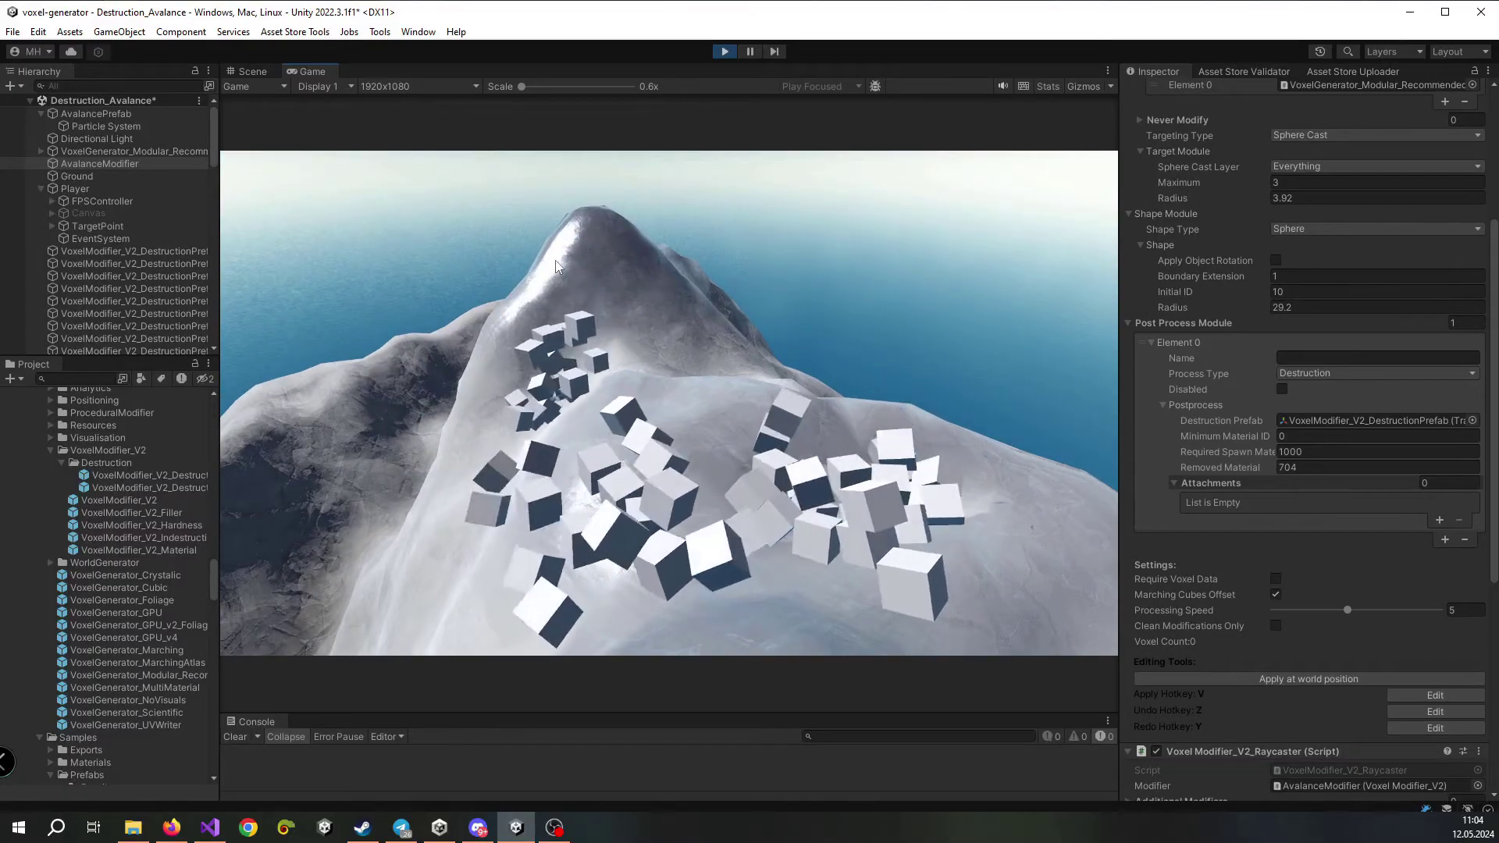
# Carve the mountain summit, its slope and the foreground ridge to test how the destruction pieces spawn and fall
pyautogui.click(554, 238)
pyautogui.click(578, 215)
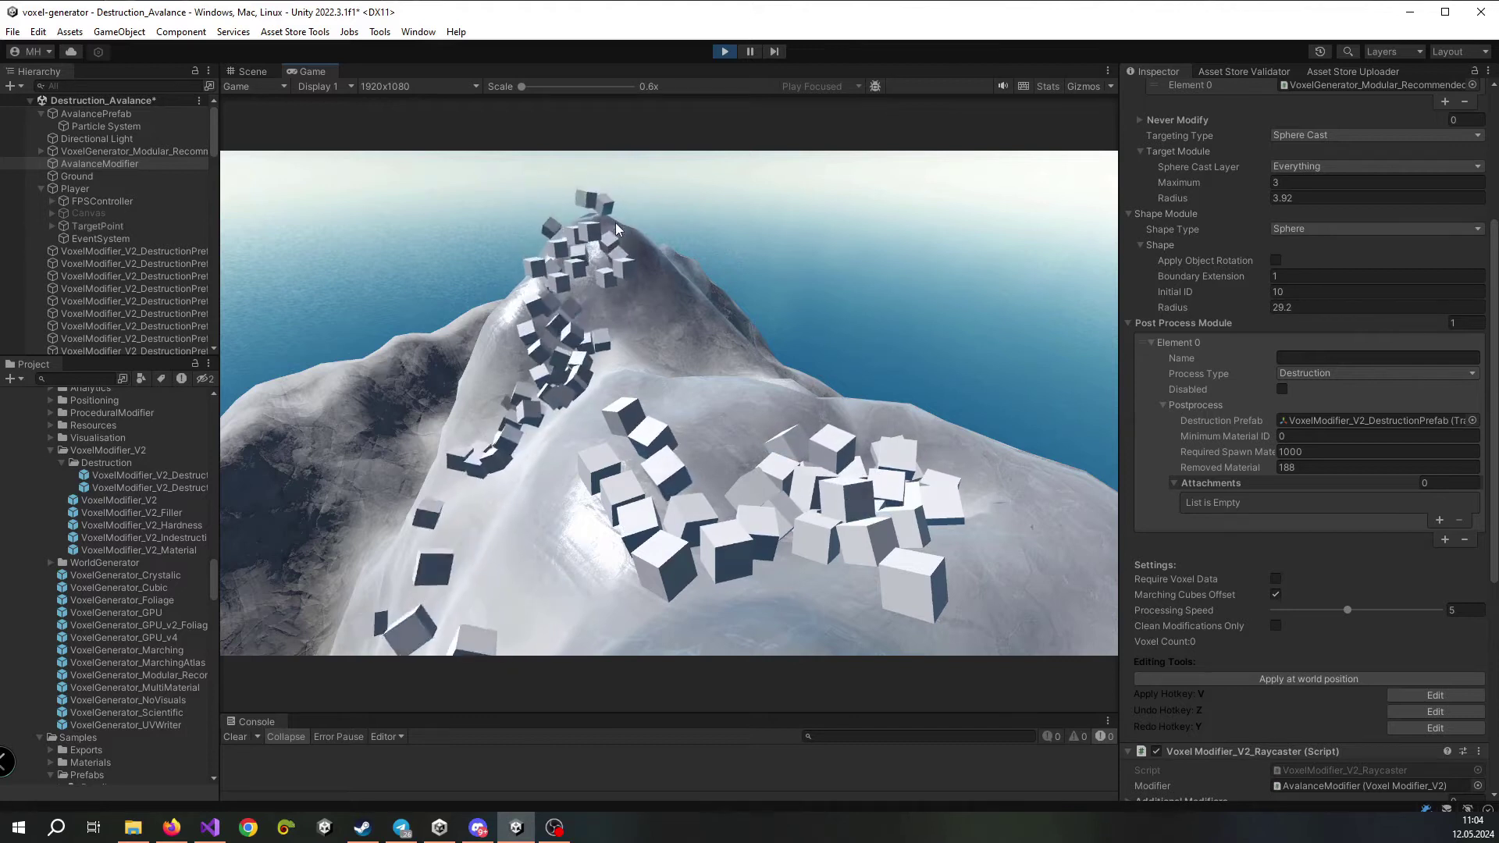
pyautogui.click(603, 396)
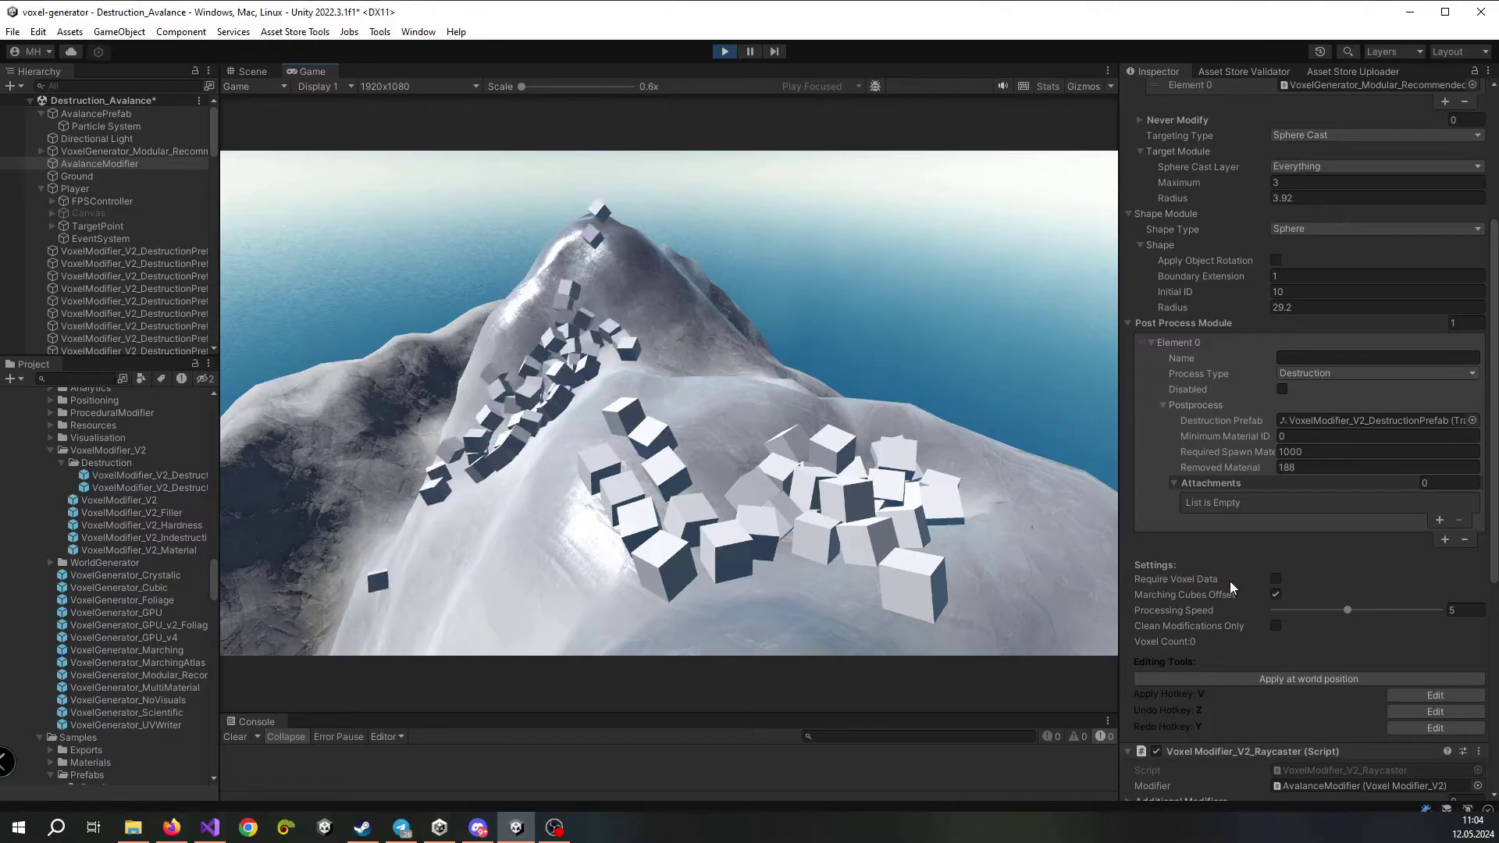
pyautogui.click(629, 247)
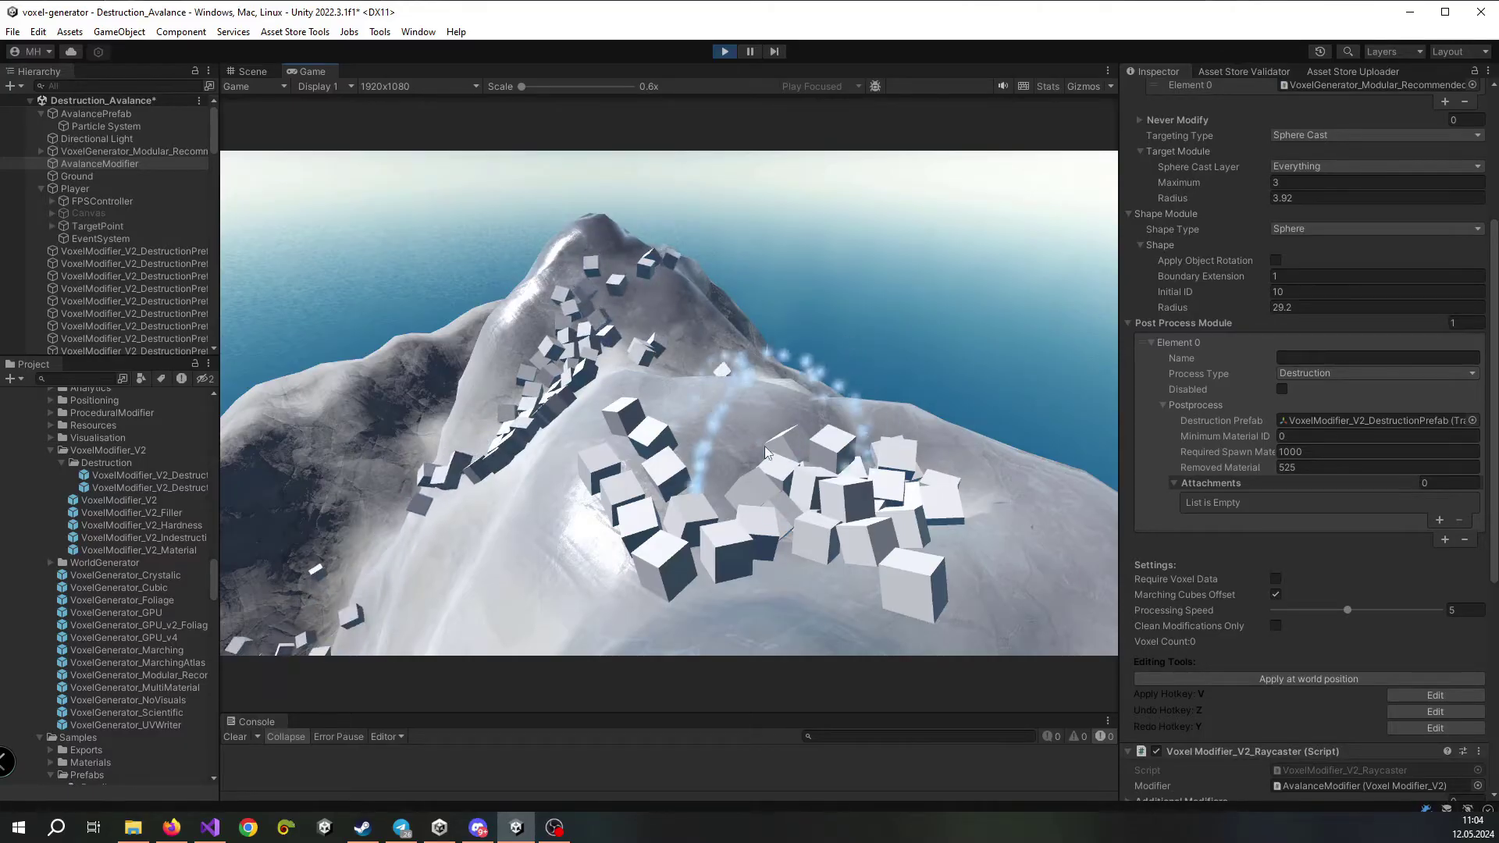
pyautogui.click(1003, 555)
pyautogui.moveTo(1005, 562); pyautogui.dragTo(809, 437)
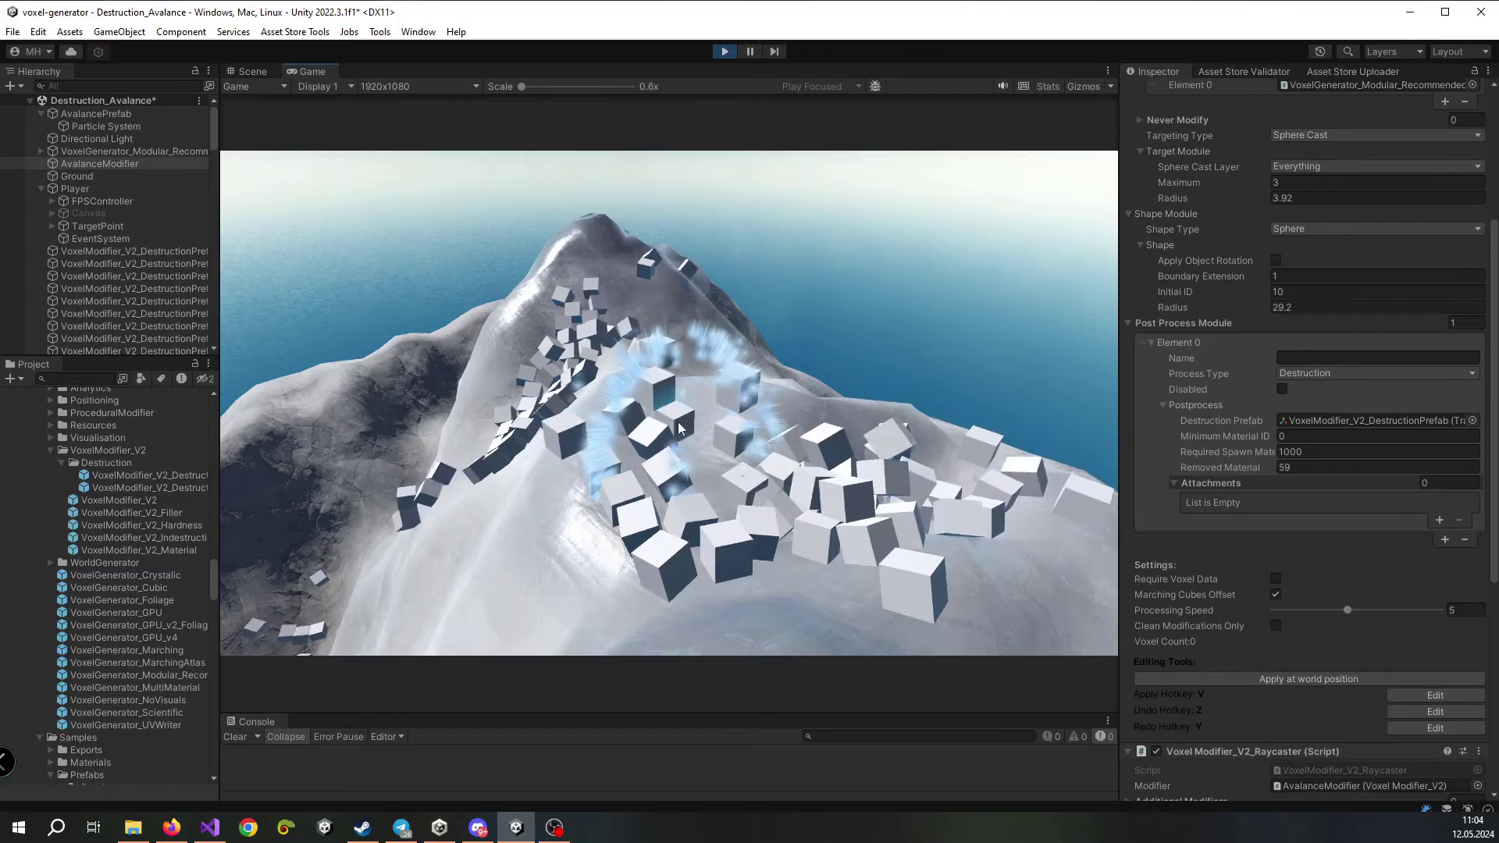
pyautogui.moveTo(686, 418)
pyautogui.mouseDown()
pyautogui.moveTo(723, 400)
pyautogui.moveTo(822, 476)
pyautogui.mouseUp()
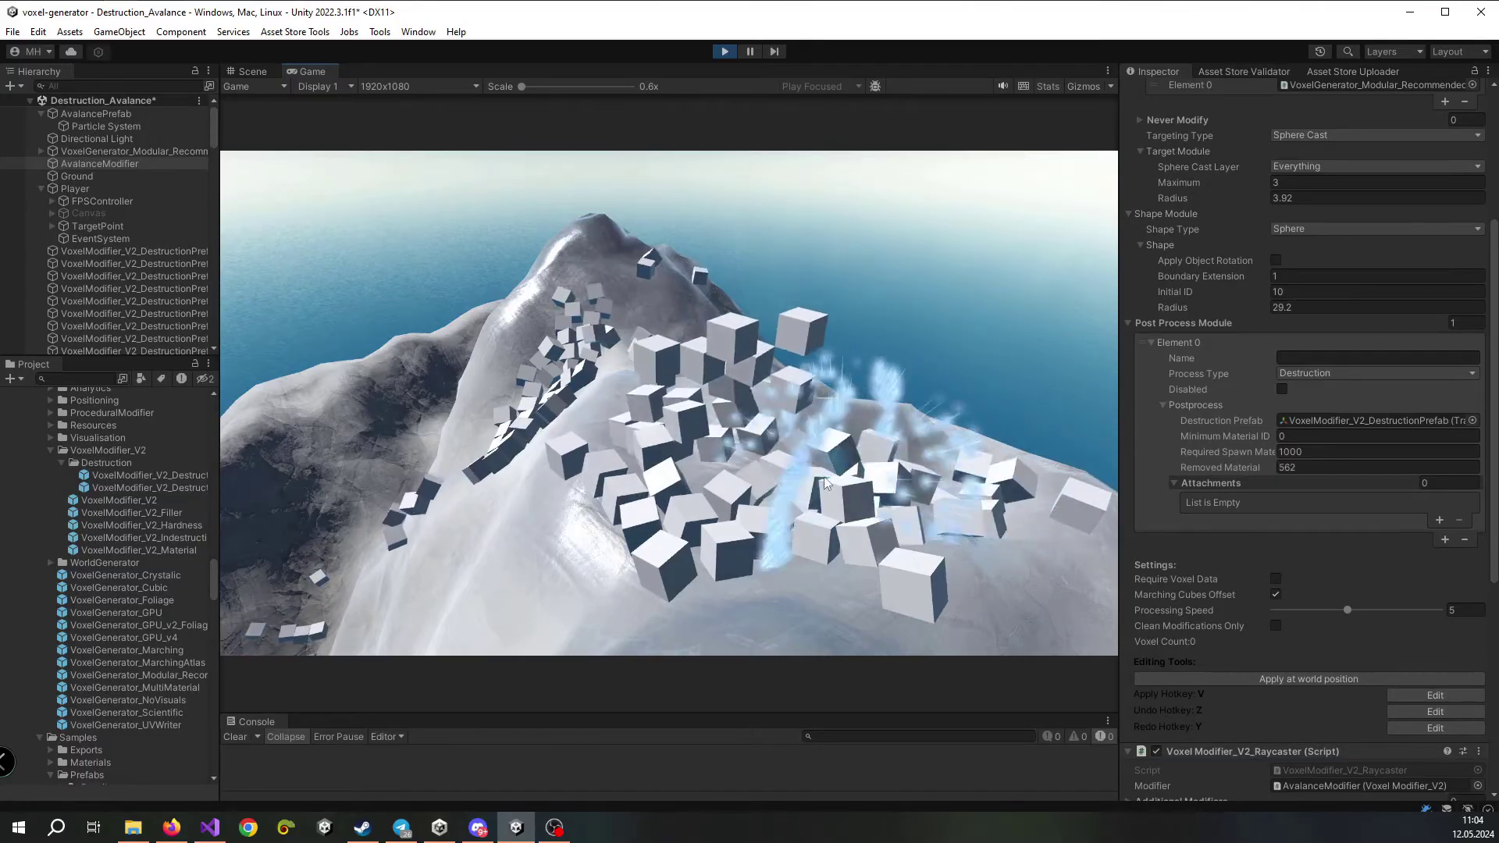
# Turn on Require Voxel Data on the running modifier and carve the icy summit and the snow ridge beside it
pyautogui.click(1275, 578)
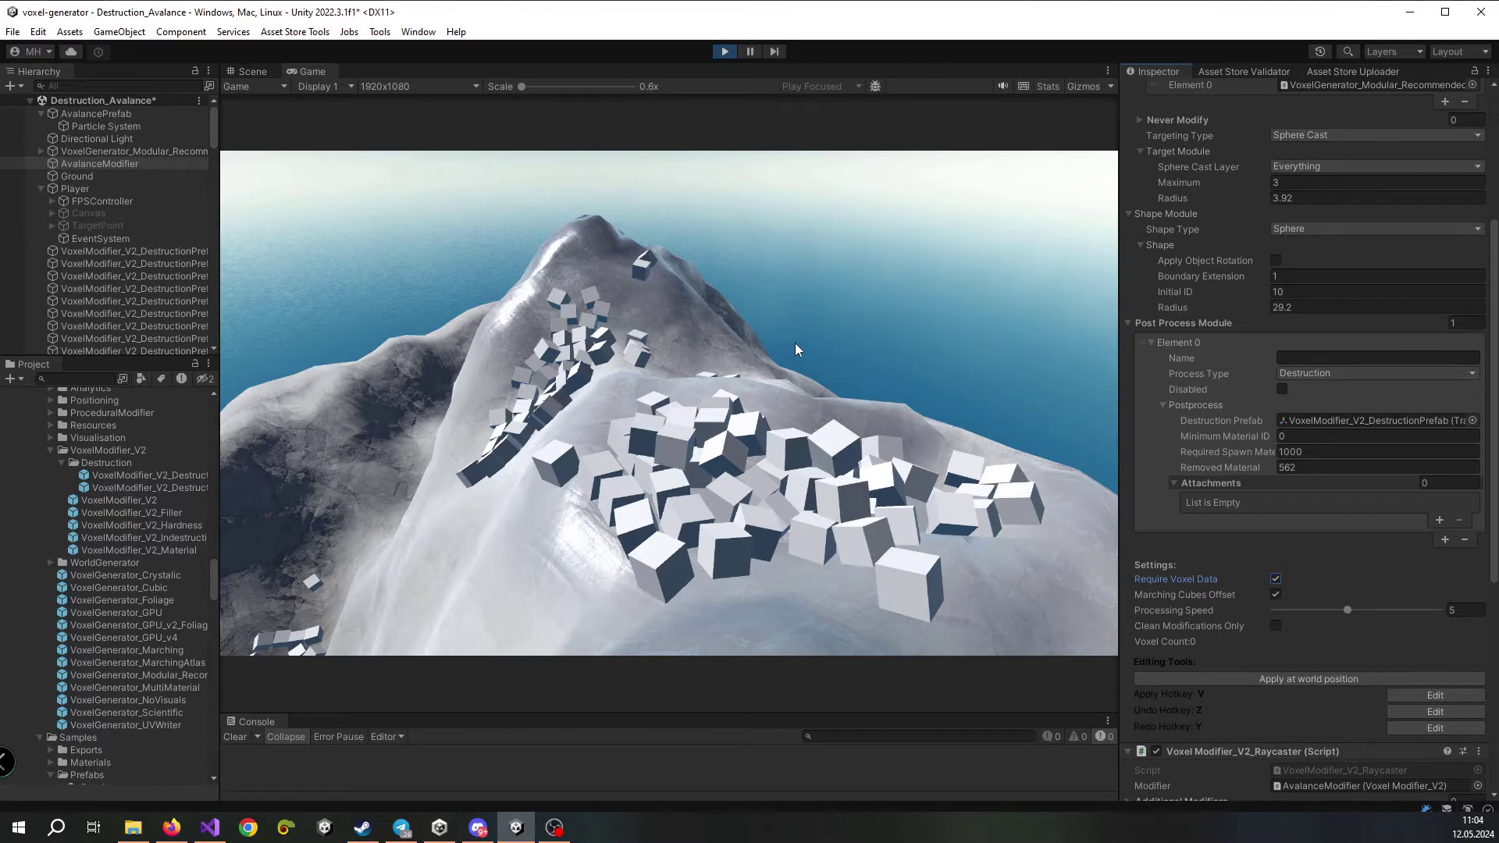
pyautogui.click(901, 293)
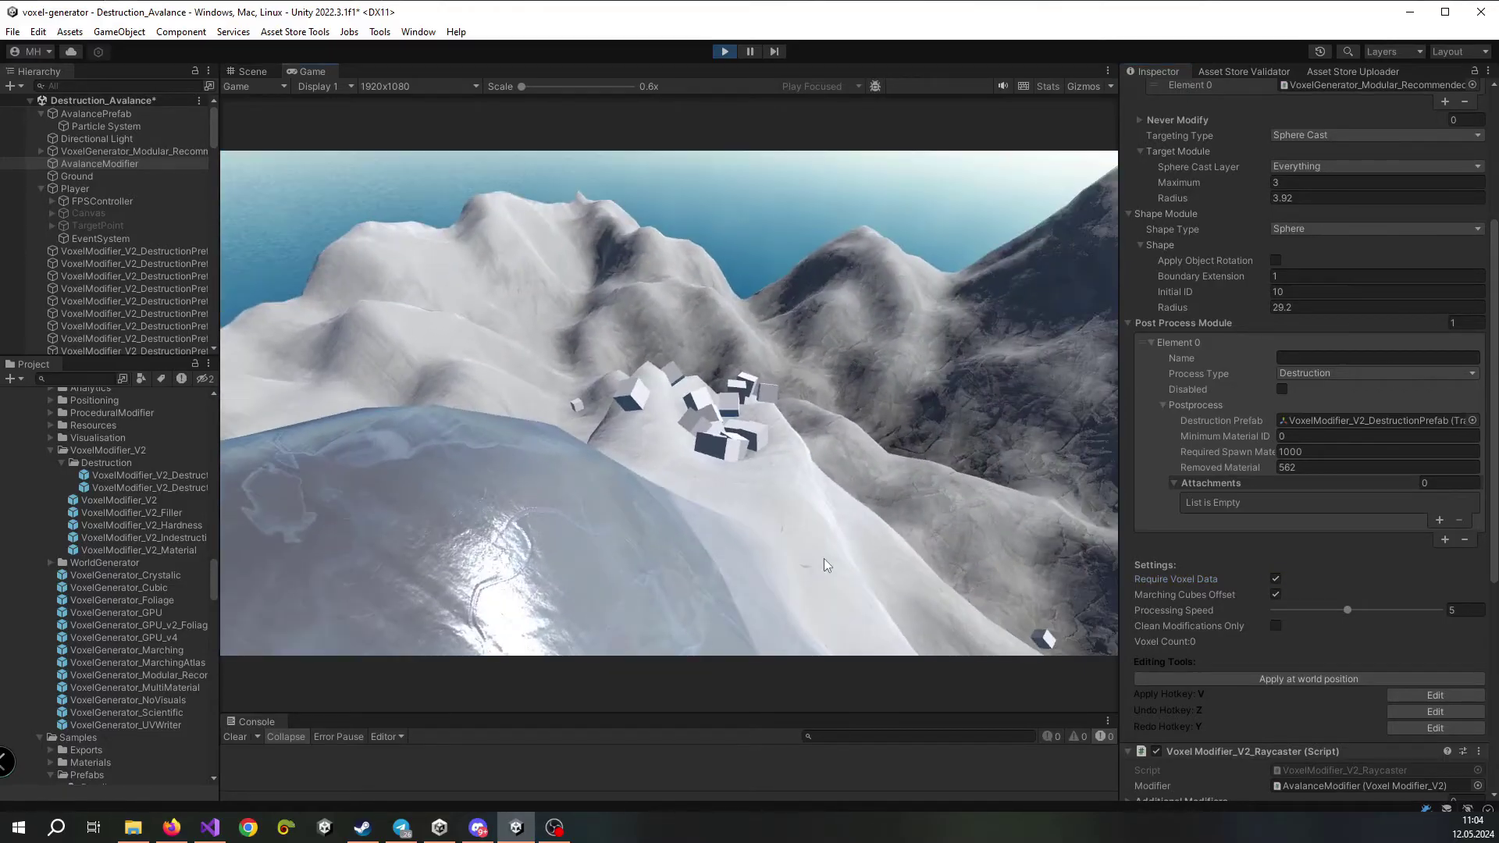
pyautogui.moveTo(823, 559); pyautogui.dragTo(757, 550, button='right')
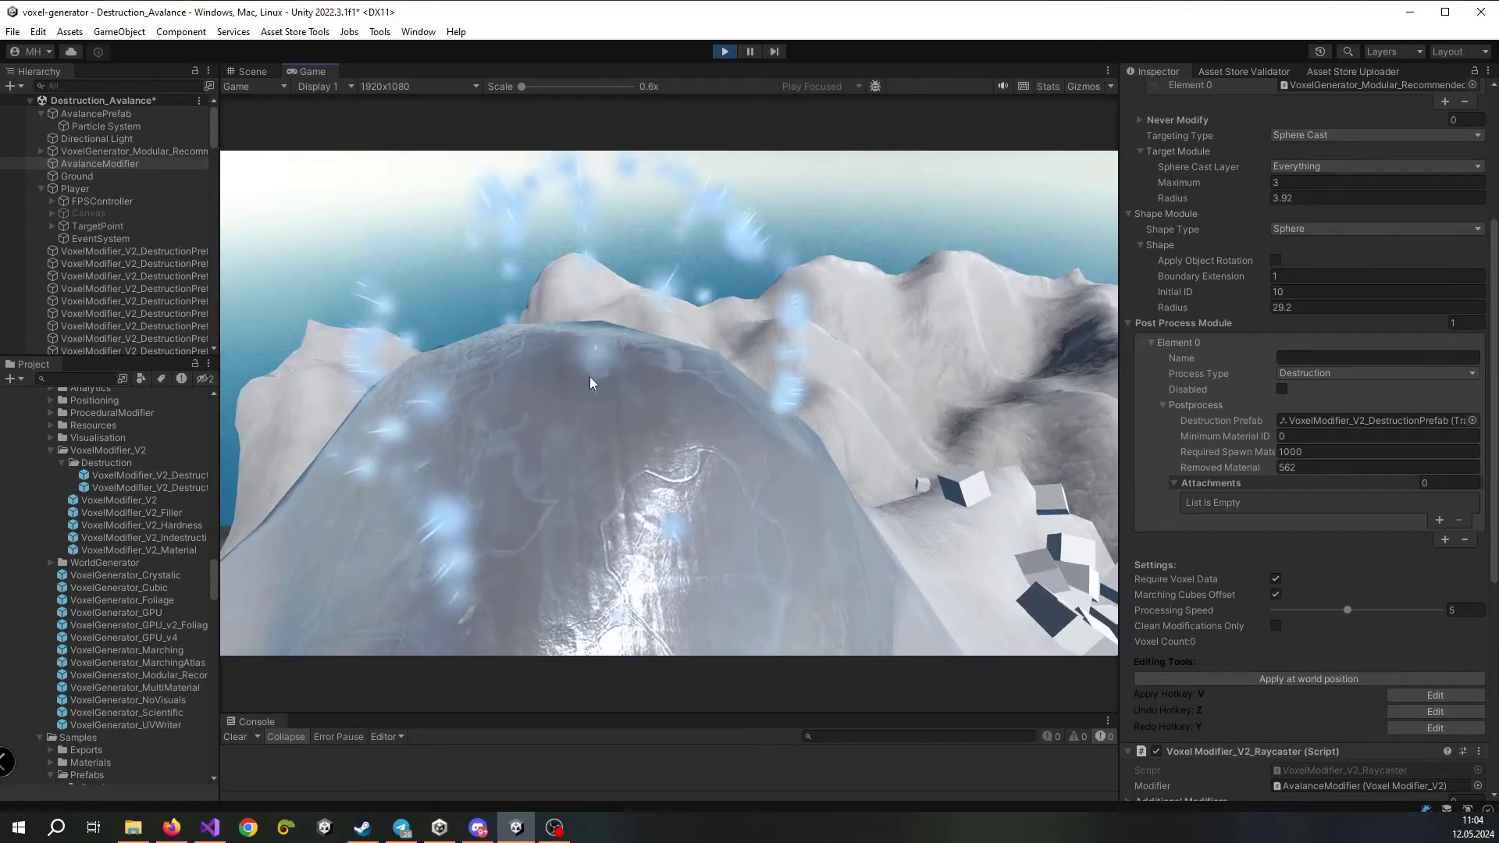
pyautogui.moveTo(587, 370)
pyautogui.mouseDown()
pyautogui.moveTo(585, 345)
pyautogui.moveTo(557, 379)
pyautogui.moveTo(614, 428)
pyautogui.moveTo(740, 475)
pyautogui.moveTo(771, 520)
pyautogui.moveTo(854, 548)
pyautogui.moveTo(813, 539)
pyautogui.mouseUp()
pyautogui.moveTo(813, 538); pyautogui.dragTo(943, 545, button='right')
pyautogui.moveTo(943, 545); pyautogui.dragTo(775, 434)
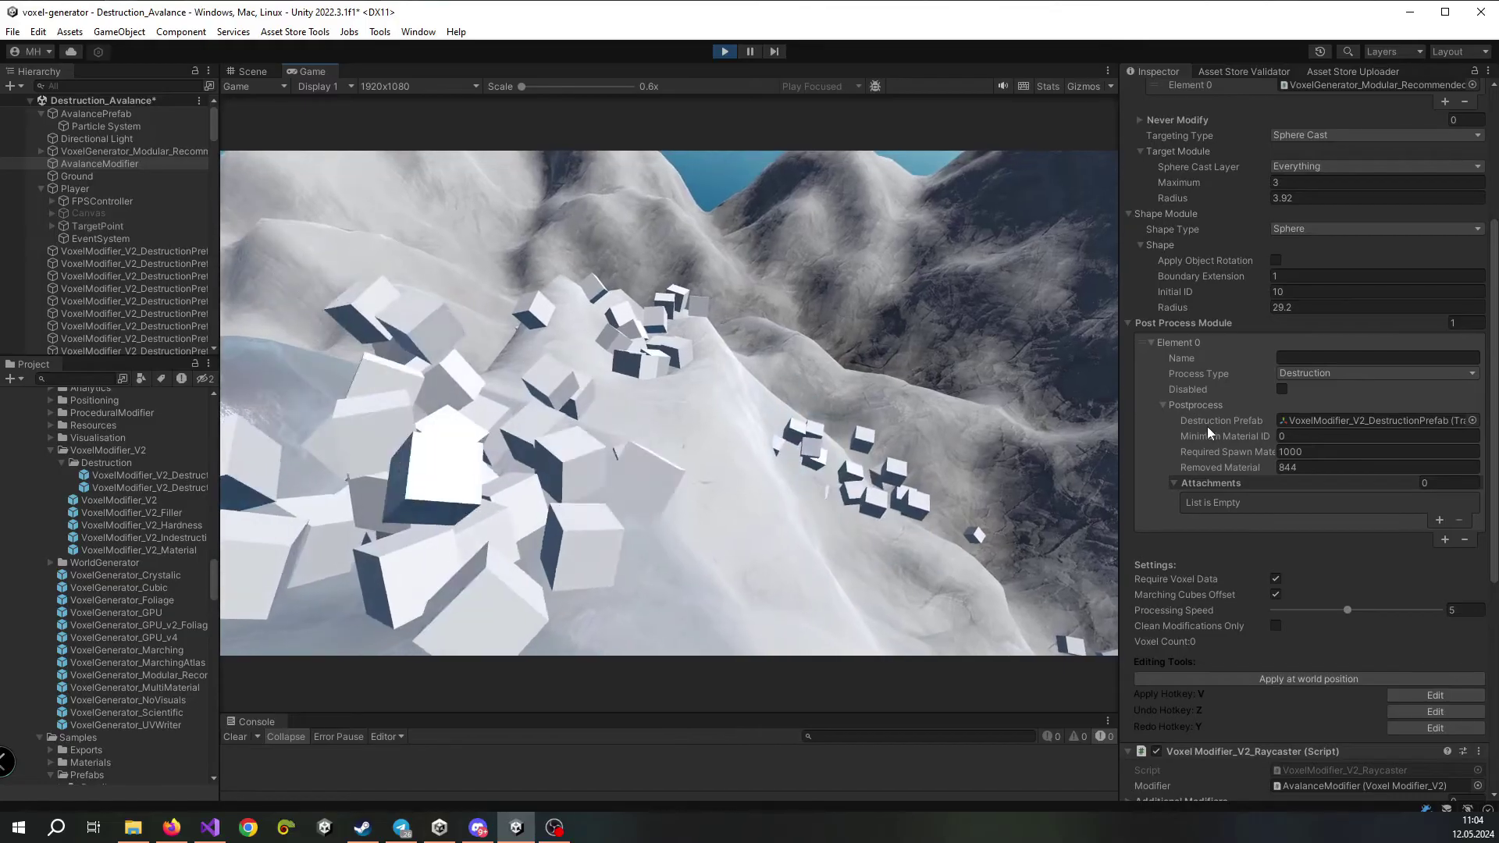
# Set the Destruction element's Minimum Material ID to 128, carve the terrain again and stop the scene
pyautogui.click(1267, 434)
pyautogui.write('12')
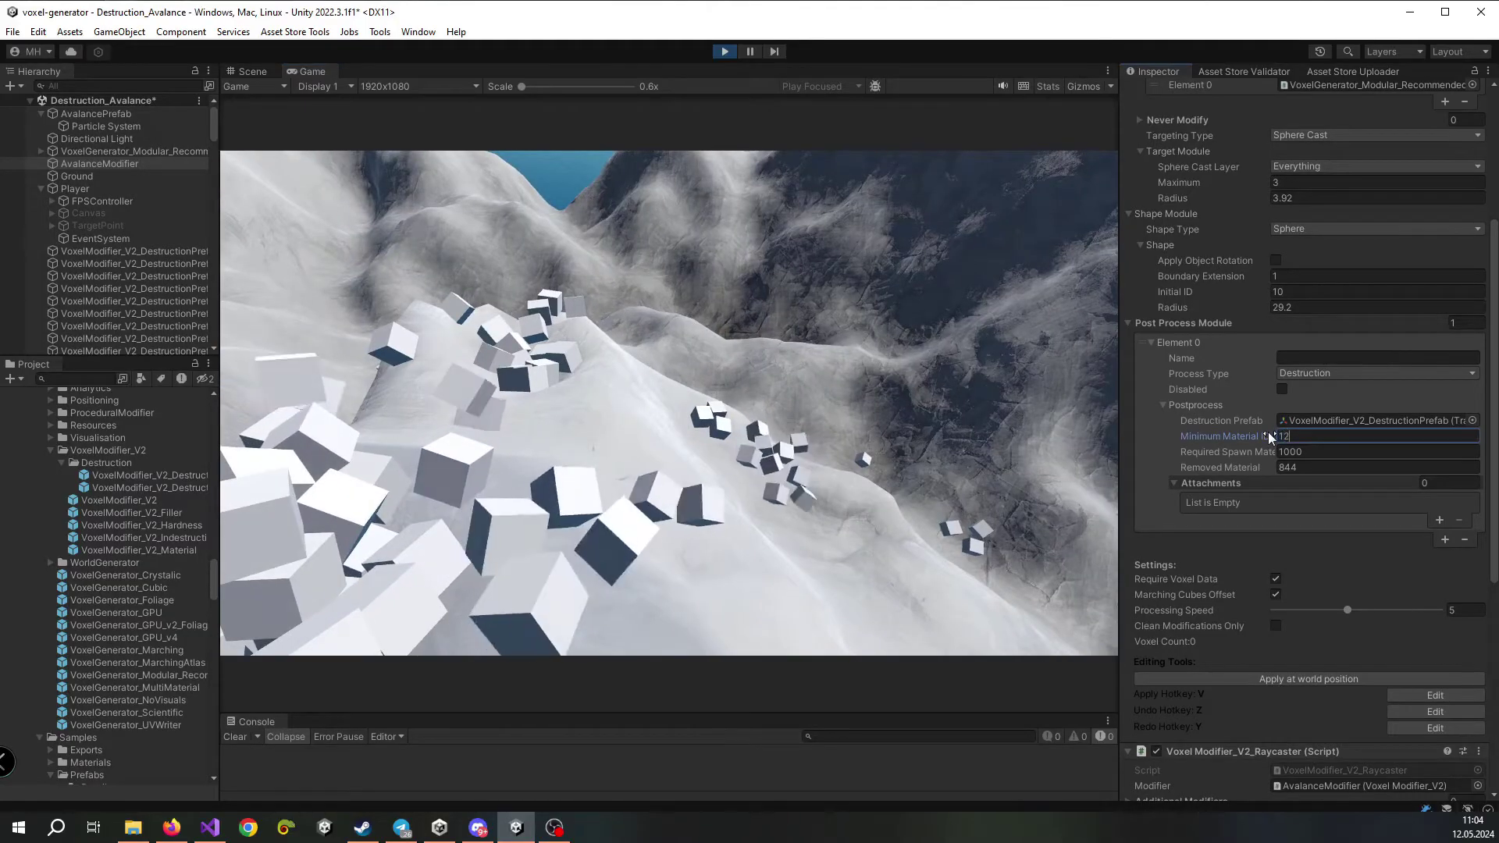
pyautogui.write('8')
pyautogui.moveTo(838, 363); pyautogui.dragTo(727, 467, button='right')
pyautogui.moveTo(749, 451)
pyautogui.mouseDown()
pyautogui.moveTo(794, 431)
pyautogui.moveTo(438, 316)
pyautogui.moveTo(480, 386)
pyautogui.moveTo(673, 489)
pyautogui.moveTo(827, 448)
pyautogui.moveTo(875, 411)
pyautogui.moveTo(754, 259)
pyautogui.moveTo(940, 309)
pyautogui.moveTo(910, 364)
pyautogui.mouseUp()
pyautogui.moveTo(910, 363)
pyautogui.mouseDown(button='right')
pyautogui.moveTo(904, 375)
pyautogui.moveTo(890, 344)
pyautogui.mouseUp(button='right')
pyautogui.click(725, 51)
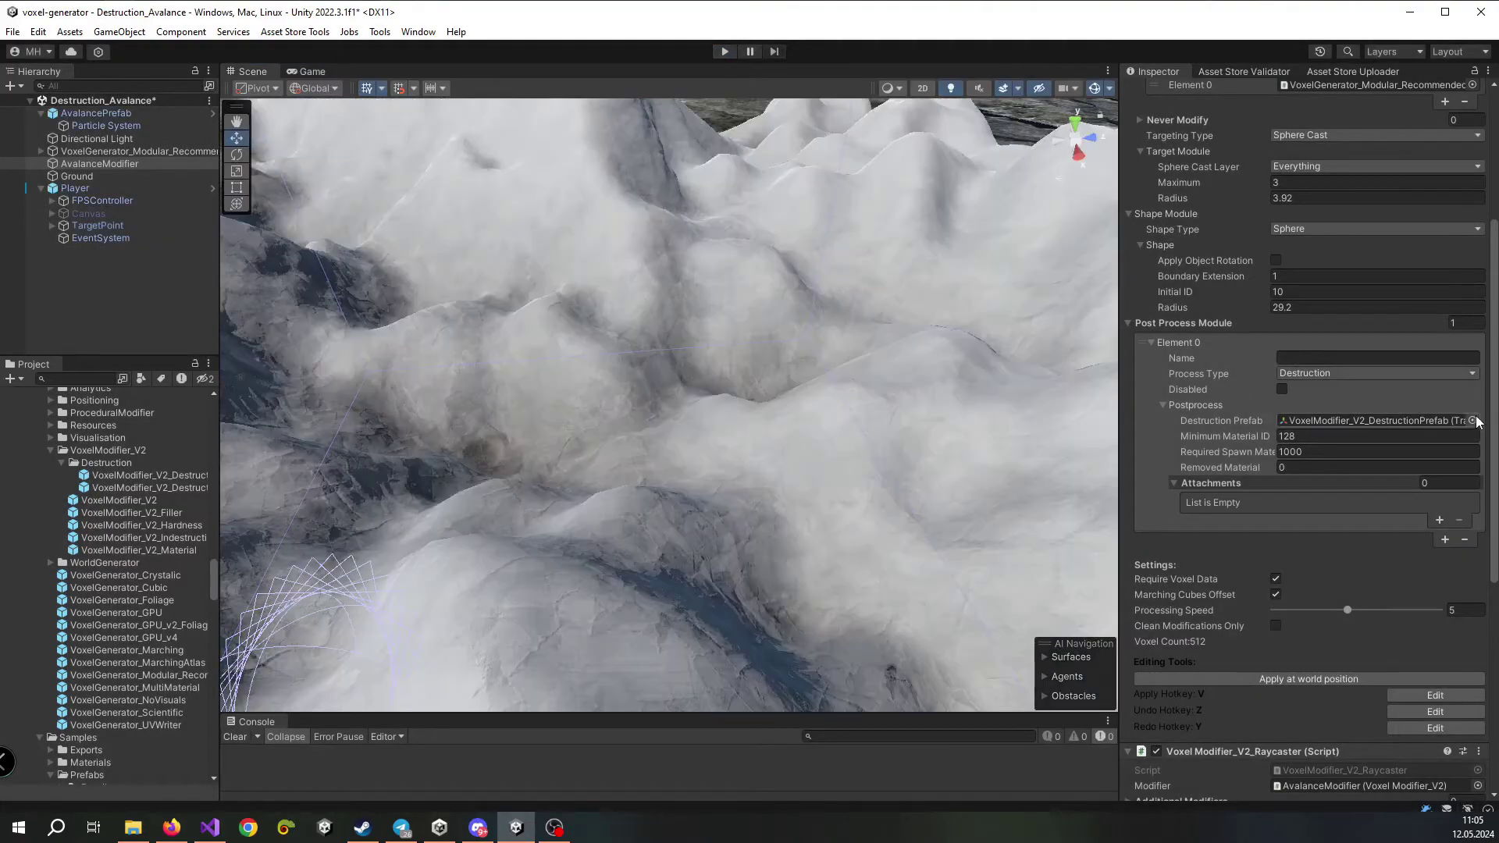
# Assign the scene's AvalancePrefab as the Destruction element's Destruction Prefab
pyautogui.click(1474, 420)
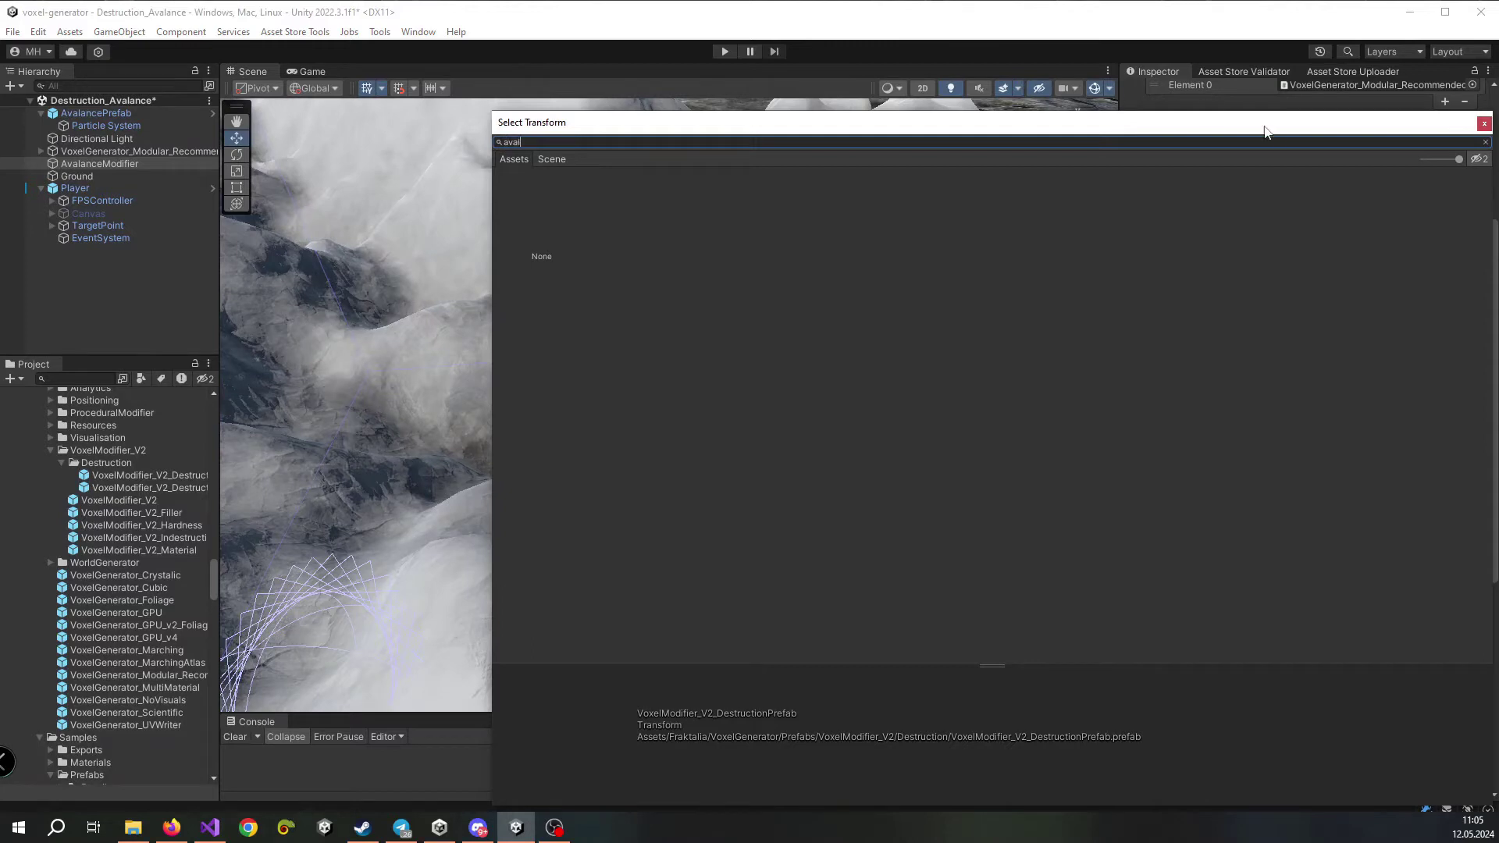
pyautogui.click(1483, 123)
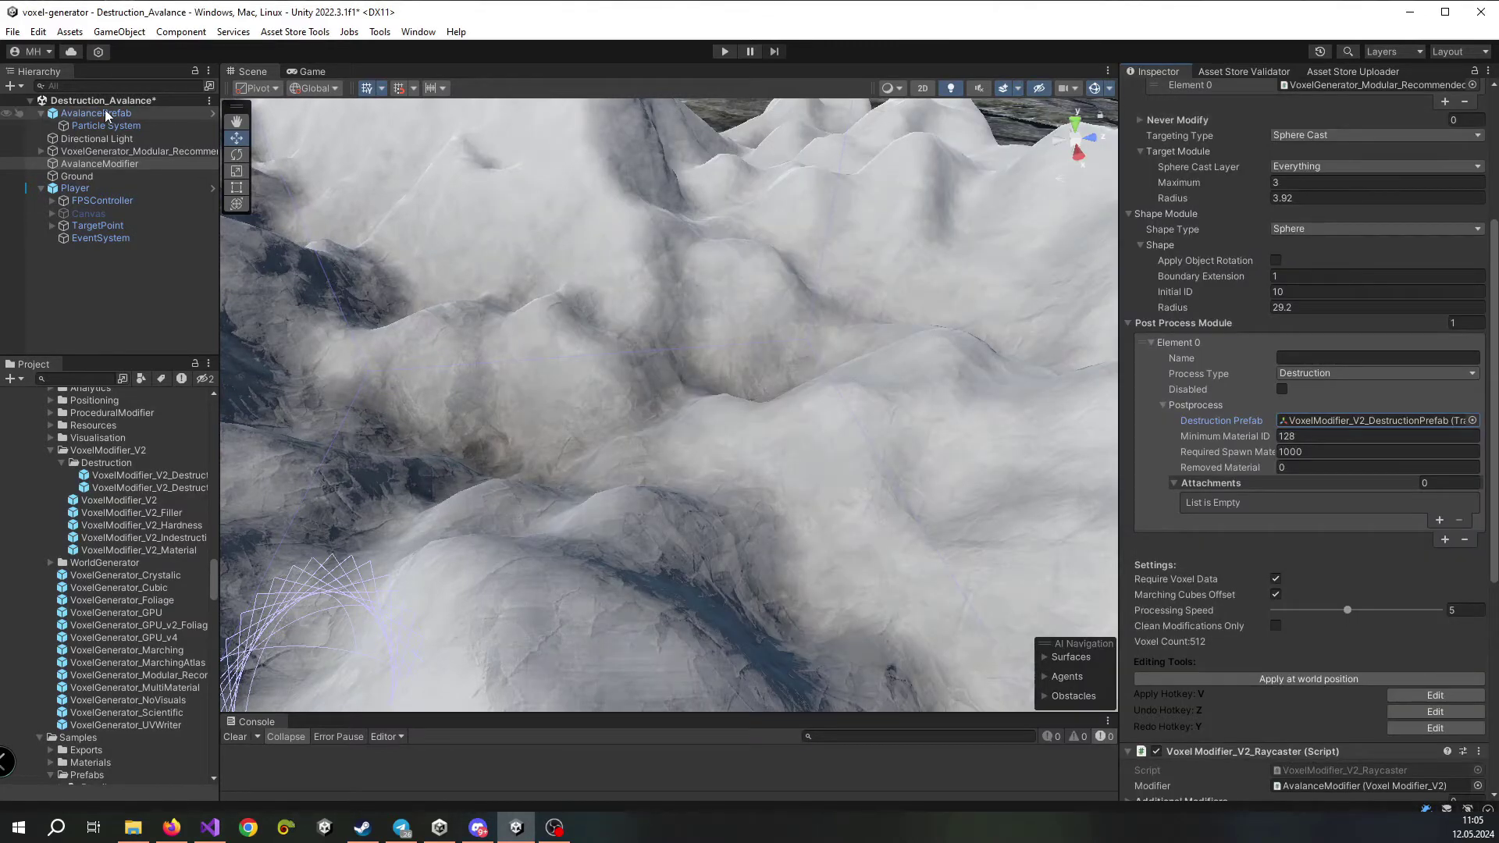
pyautogui.moveTo(1262, 348); pyautogui.dragTo(1350, 421)
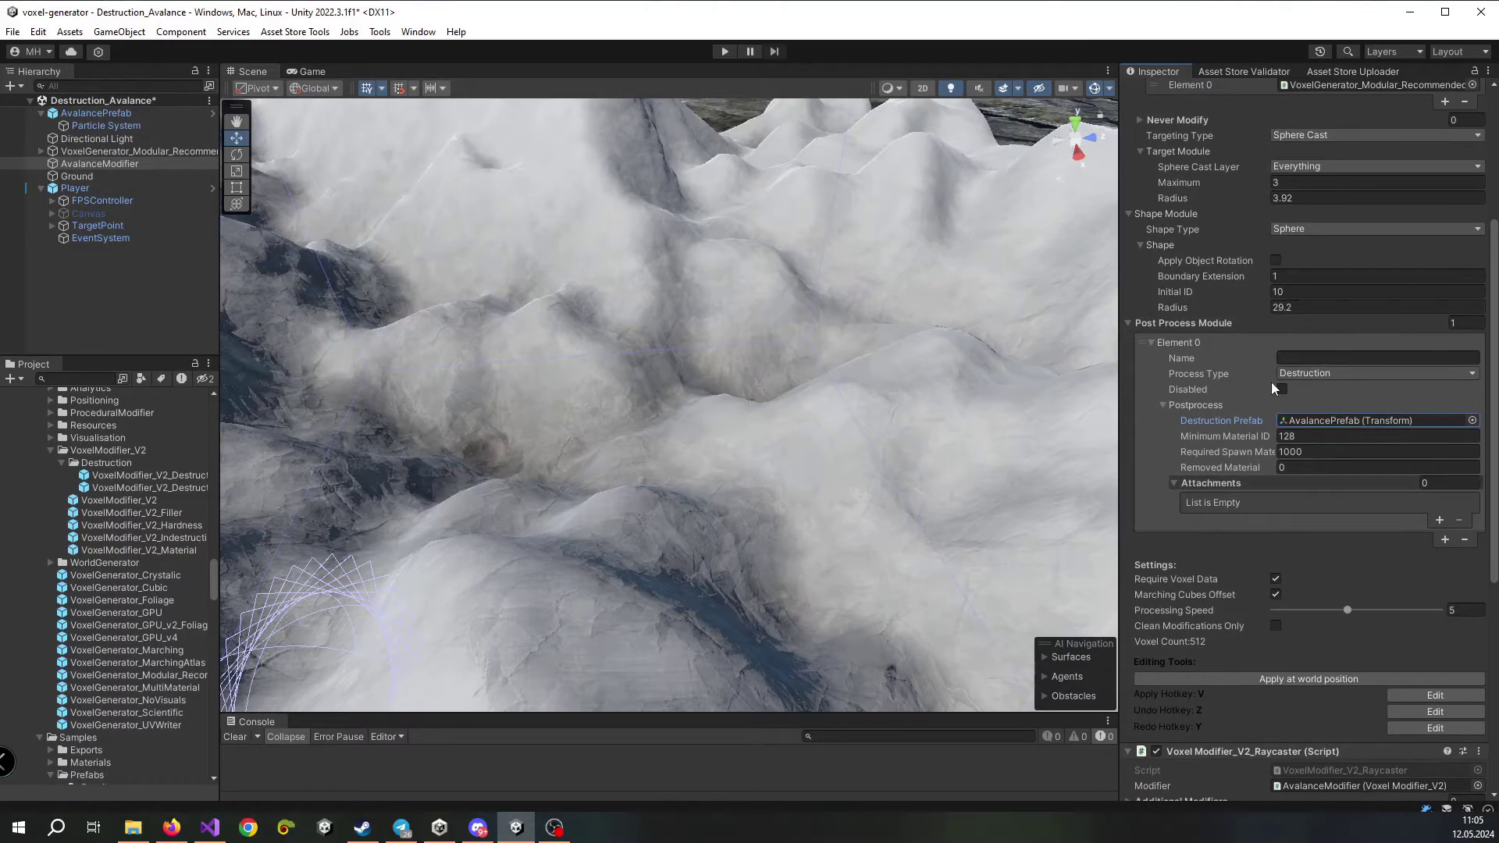
# Set the Radius of the modifier's Sphere shape to 29.64
pyautogui.scroll(3, 1261, 345)
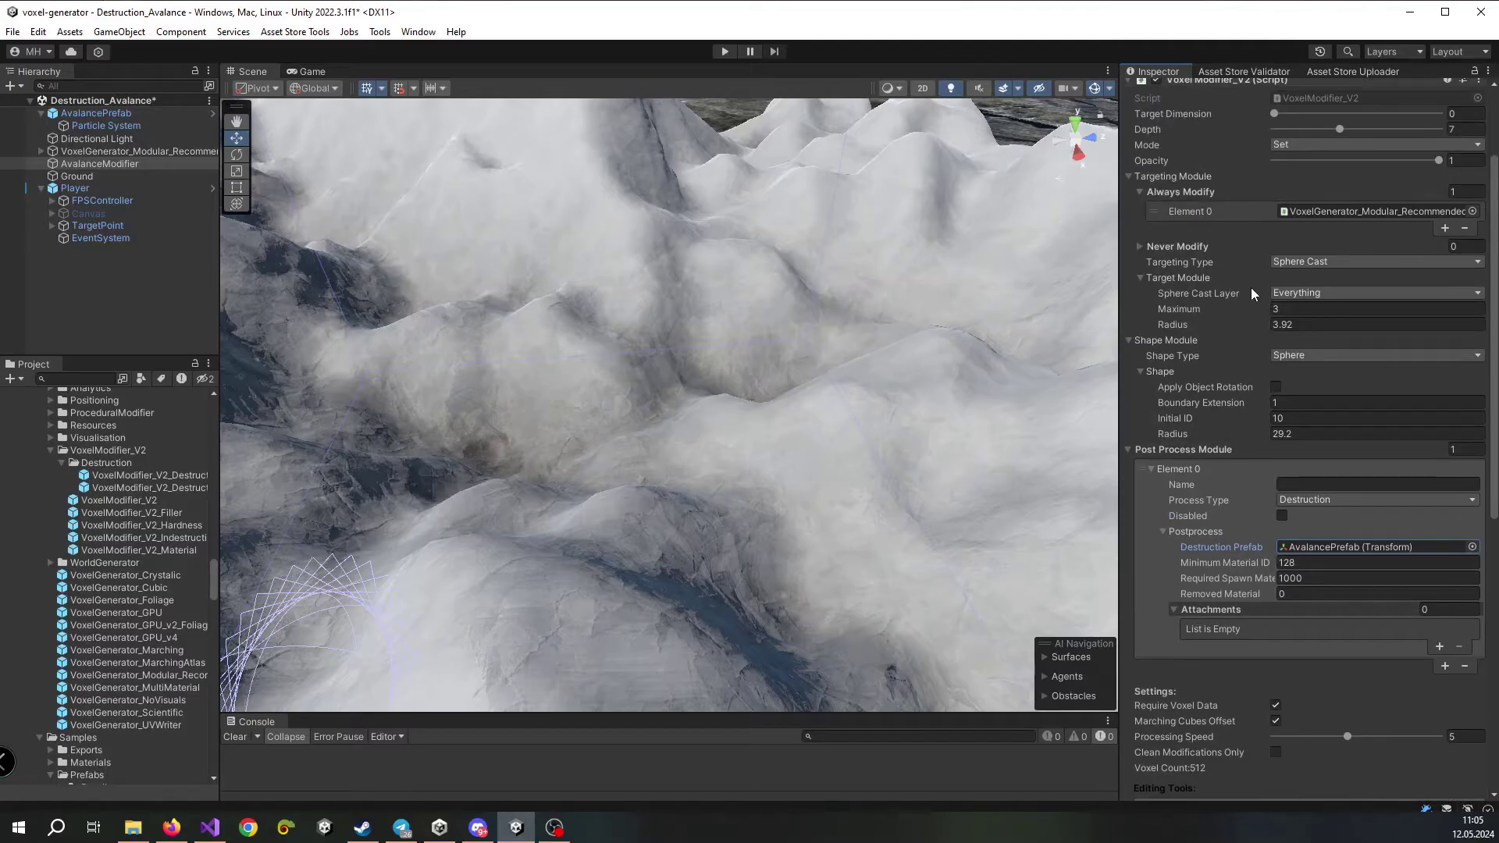
pyautogui.scroll(1, 1285, 181)
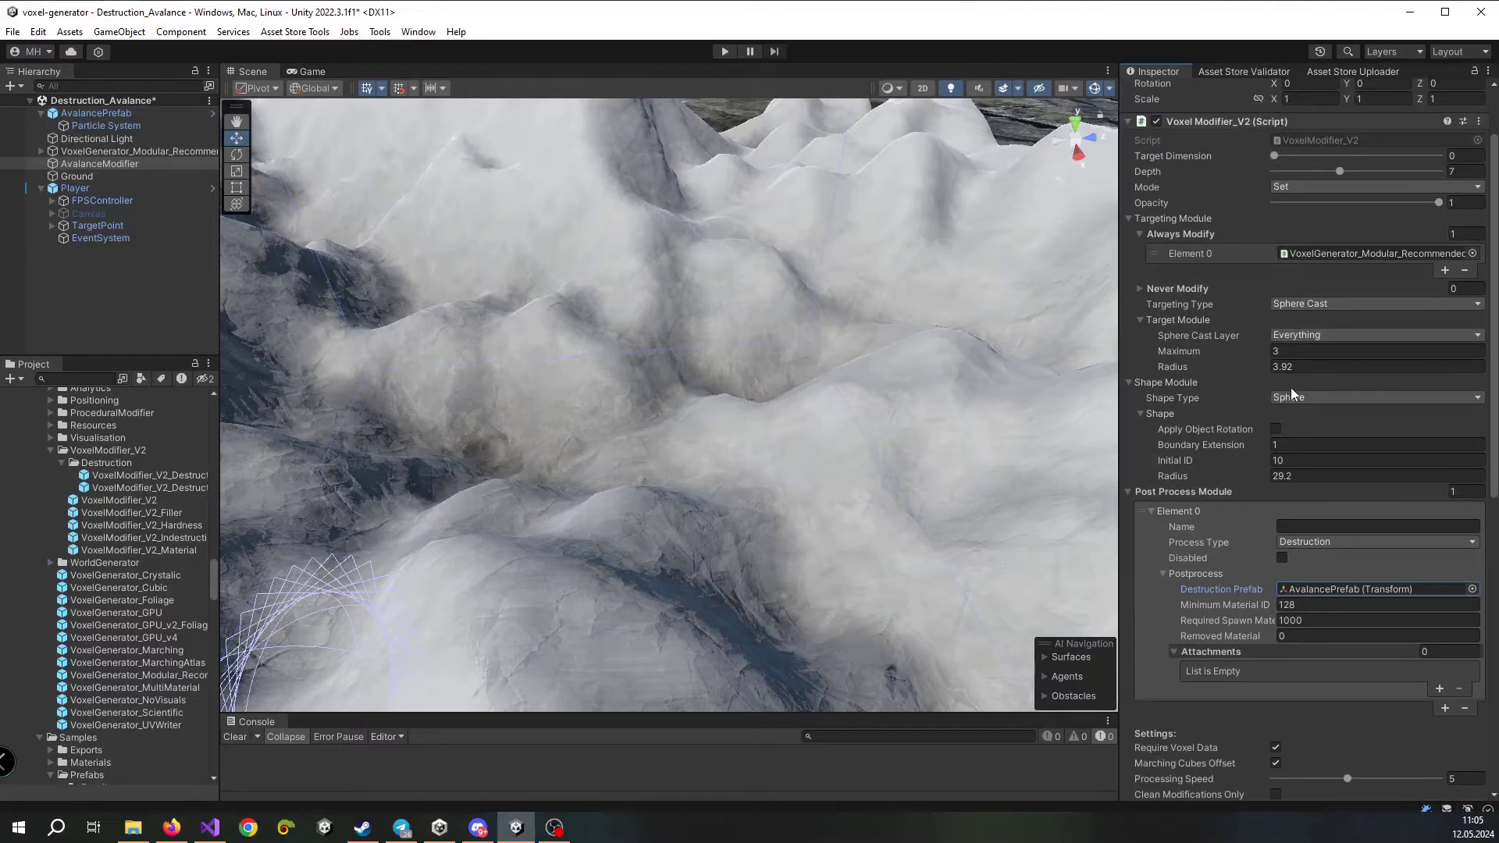
pyautogui.moveTo(1230, 478)
pyautogui.mouseDown()
pyautogui.moveTo(1248, 476)
pyautogui.moveTo(1186, 471)
pyautogui.moveTo(1273, 470)
pyautogui.moveTo(1252, 459)
pyautogui.mouseUp()
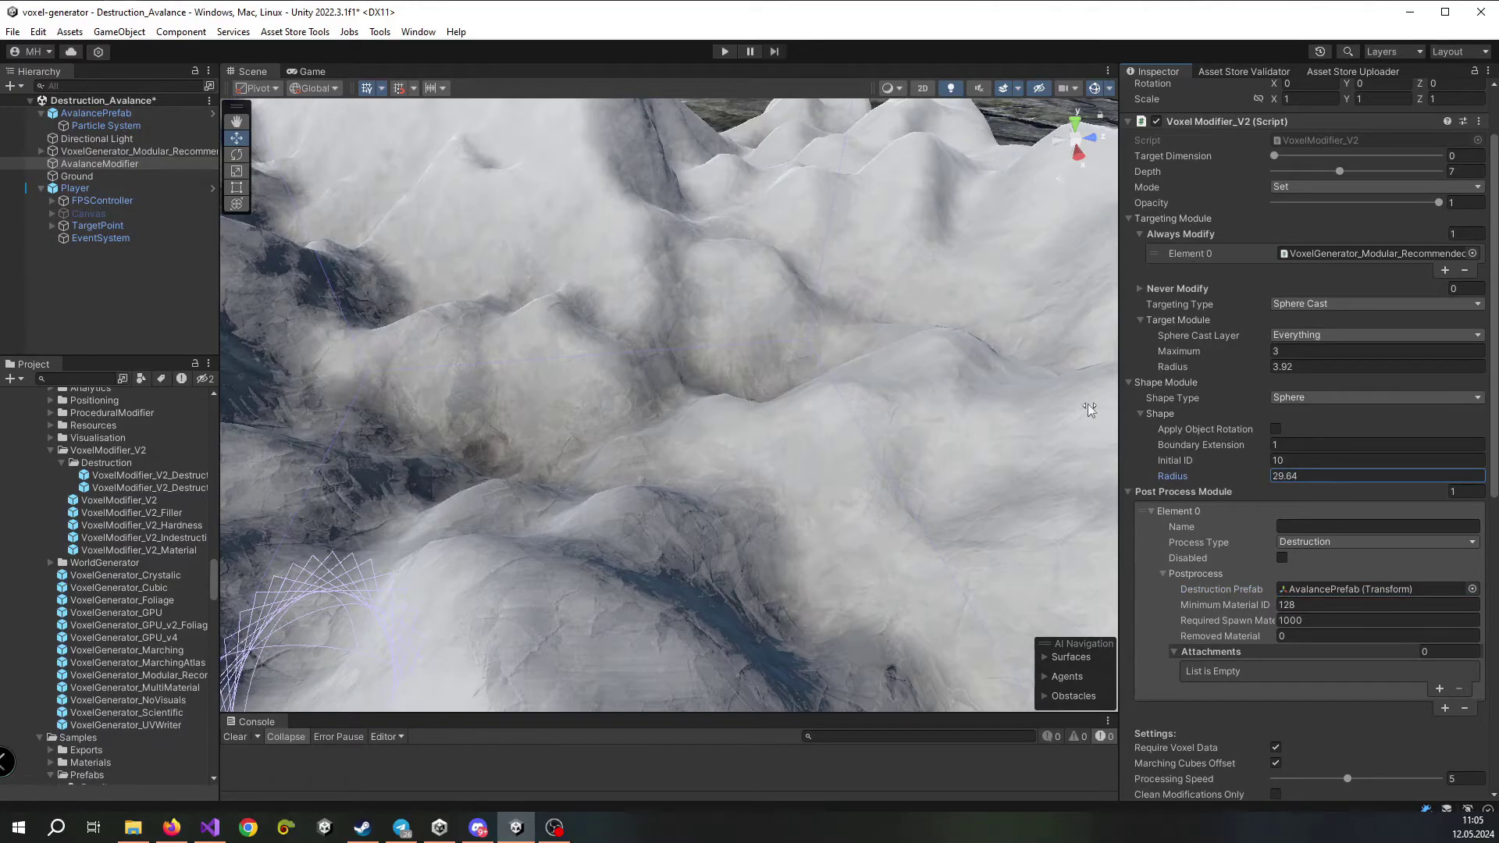
# Run the scene and carve the snow ridges and dark cliffs to test the avalanche effect
pyautogui.click(721, 52)
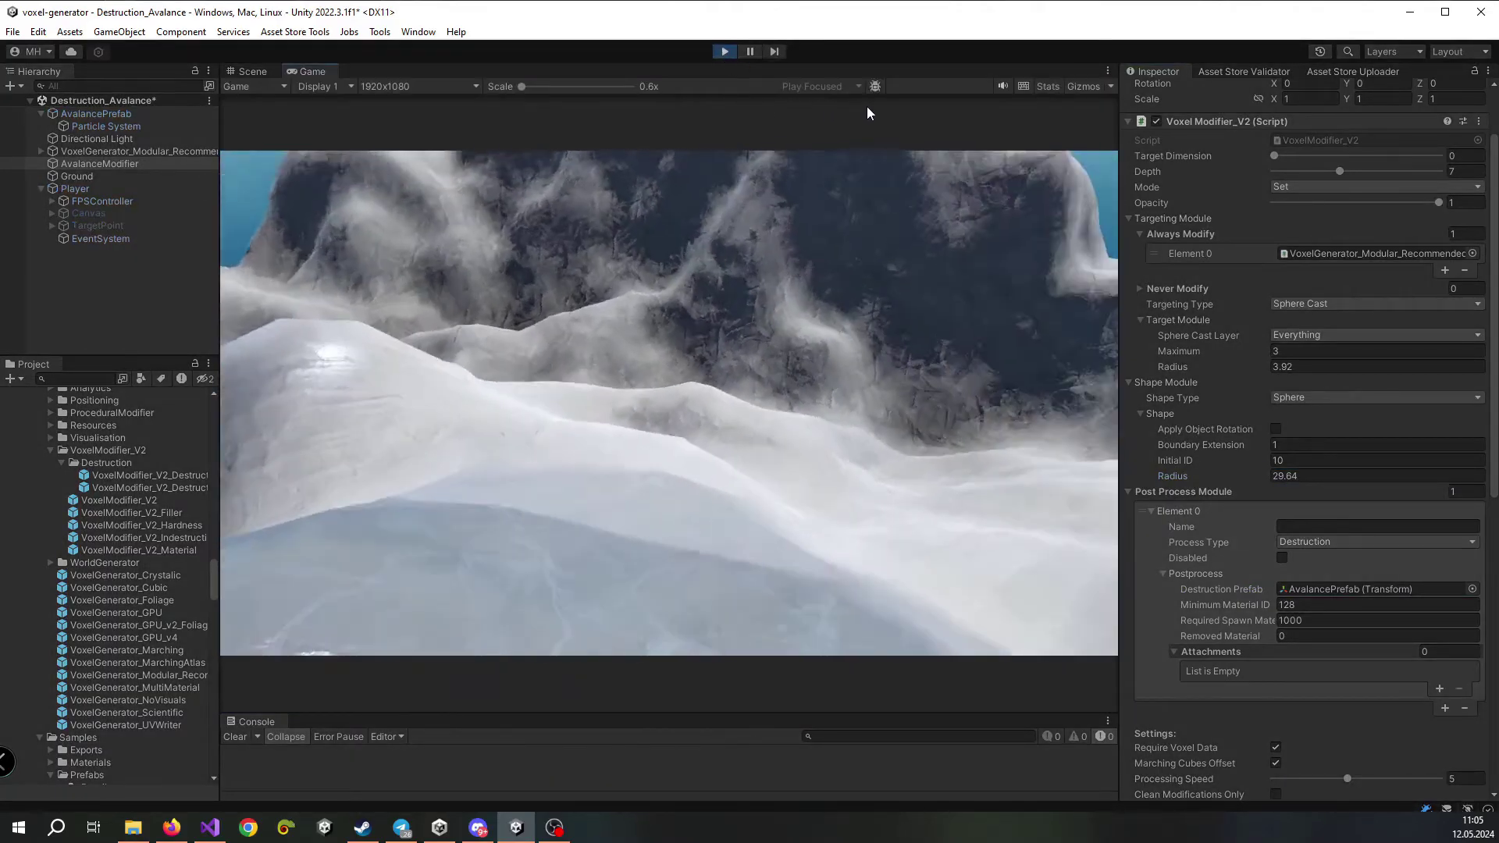
pyautogui.click(353, 439)
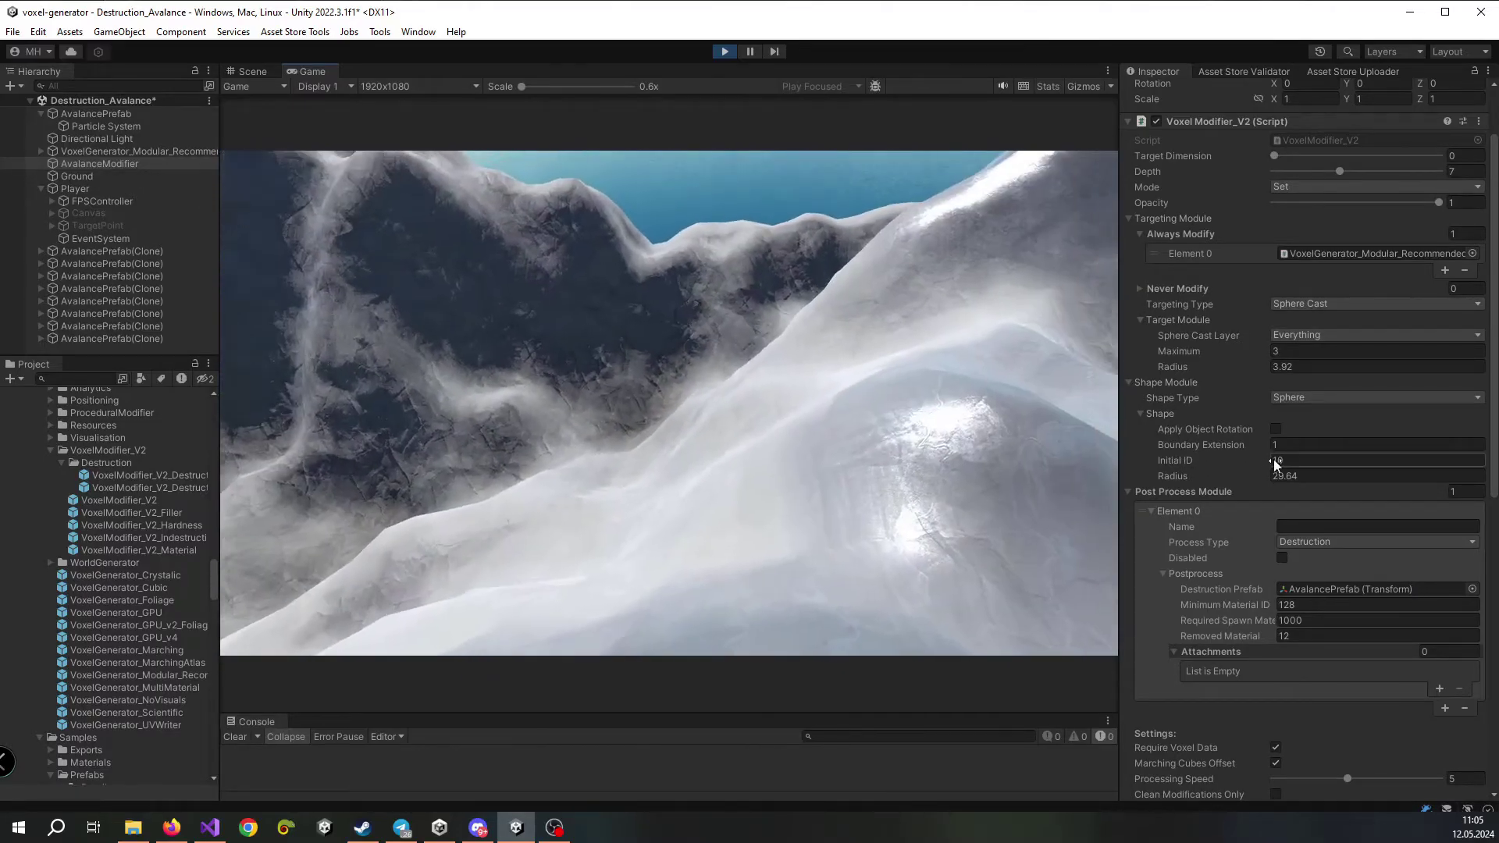
pyautogui.click(839, 462)
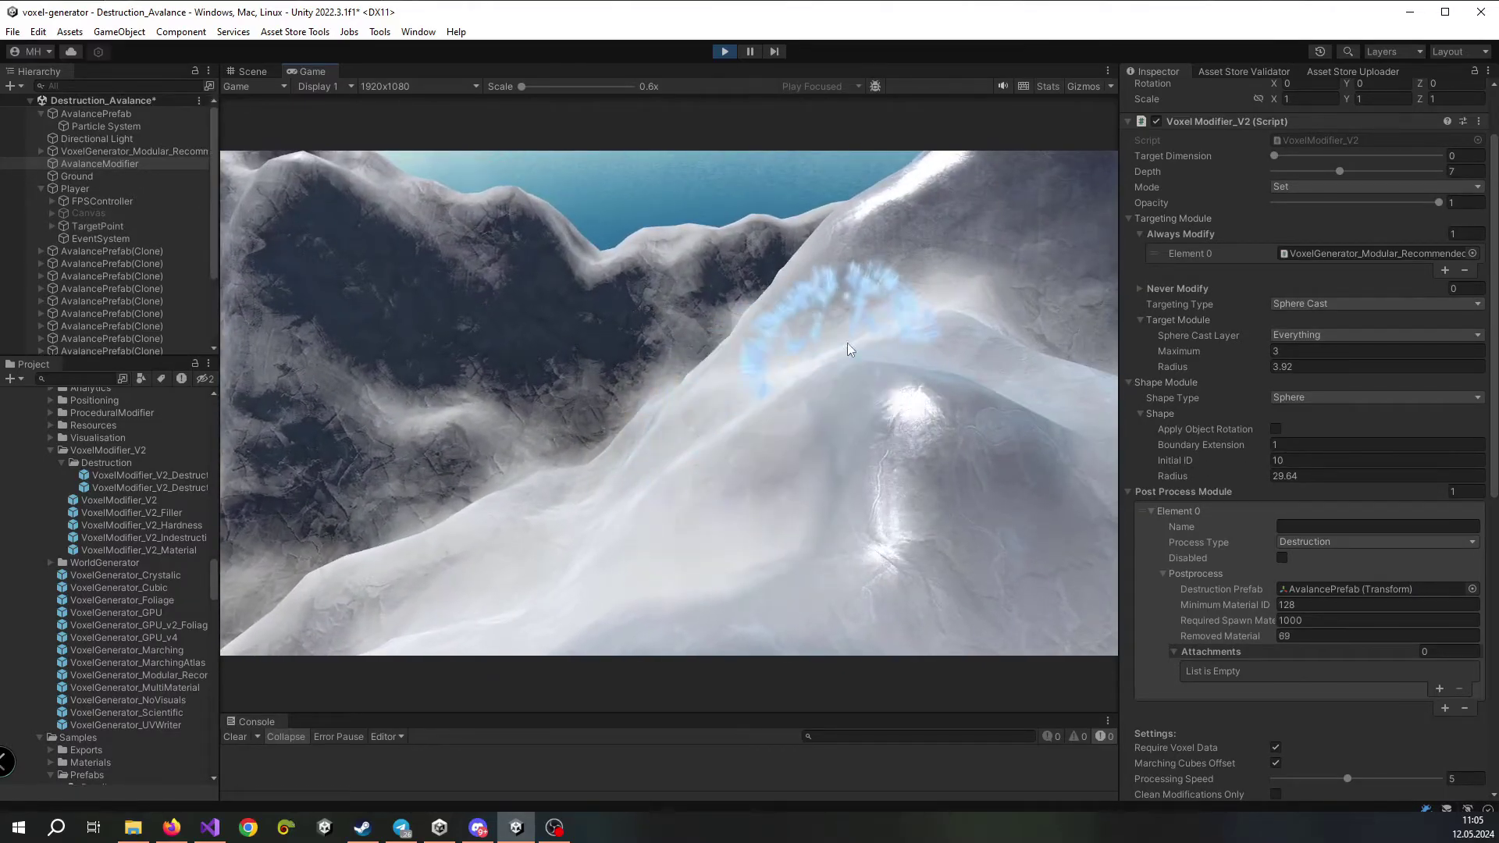
pyautogui.click(864, 269)
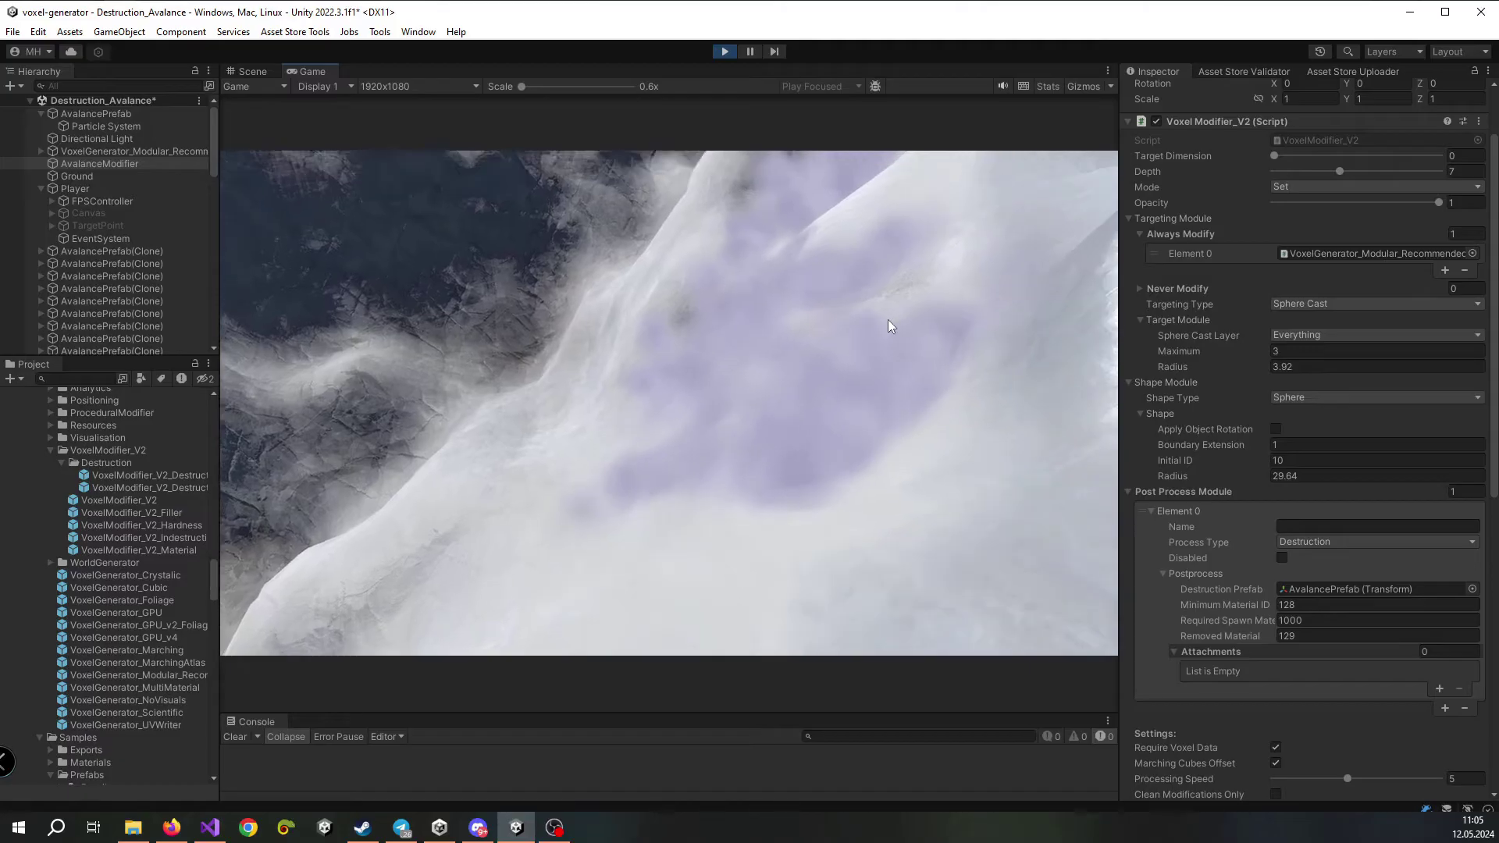
pyautogui.moveTo(887, 319)
pyautogui.mouseDown()
pyautogui.moveTo(617, 520)
pyautogui.moveTo(558, 493)
pyautogui.moveTo(664, 387)
pyautogui.mouseUp()
pyautogui.click(367, 292)
pyautogui.moveTo(317, 209); pyautogui.dragTo(291, 201, button='right')
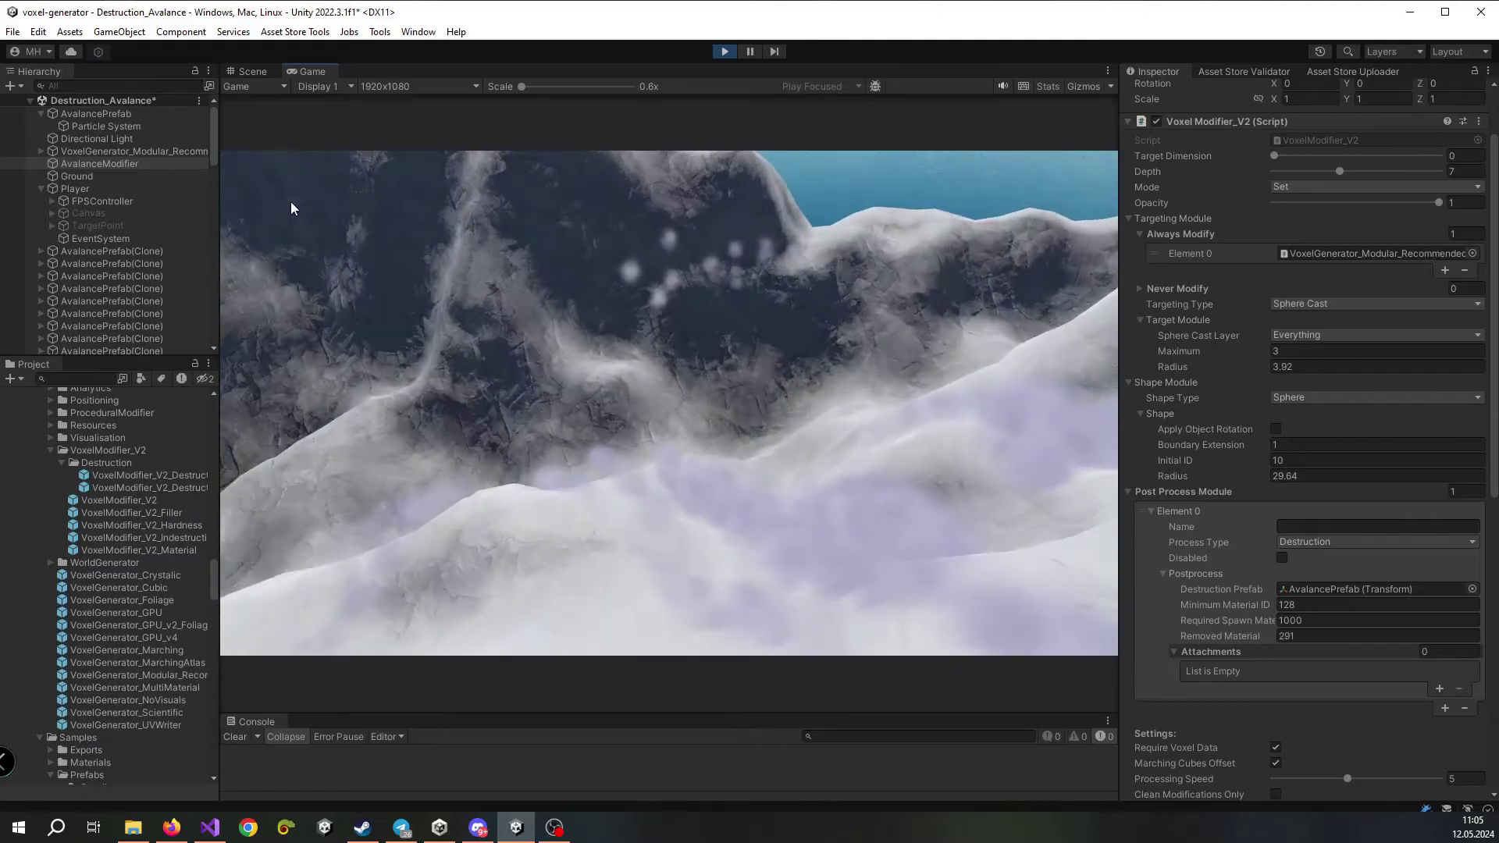
pyautogui.click(425, 233)
pyautogui.click(500, 244)
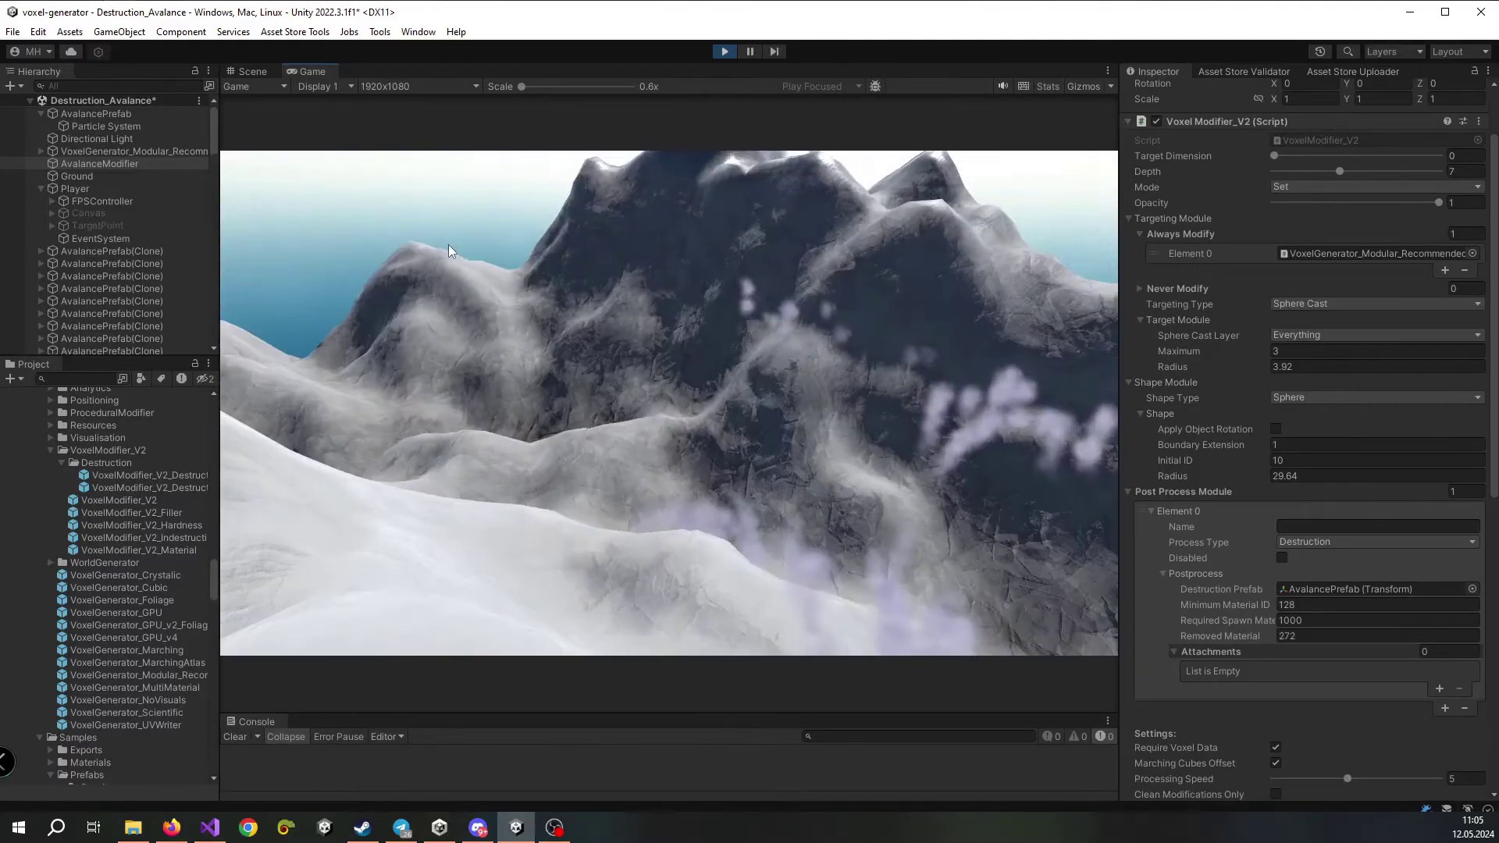
pyautogui.click(975, 469)
# Widen the Inspector so the Destruction property names fit, and carve the glossy snow slope below the summit
pyautogui.click(1152, 628)
pyautogui.moveTo(1121, 617); pyautogui.dragTo(1051, 621)
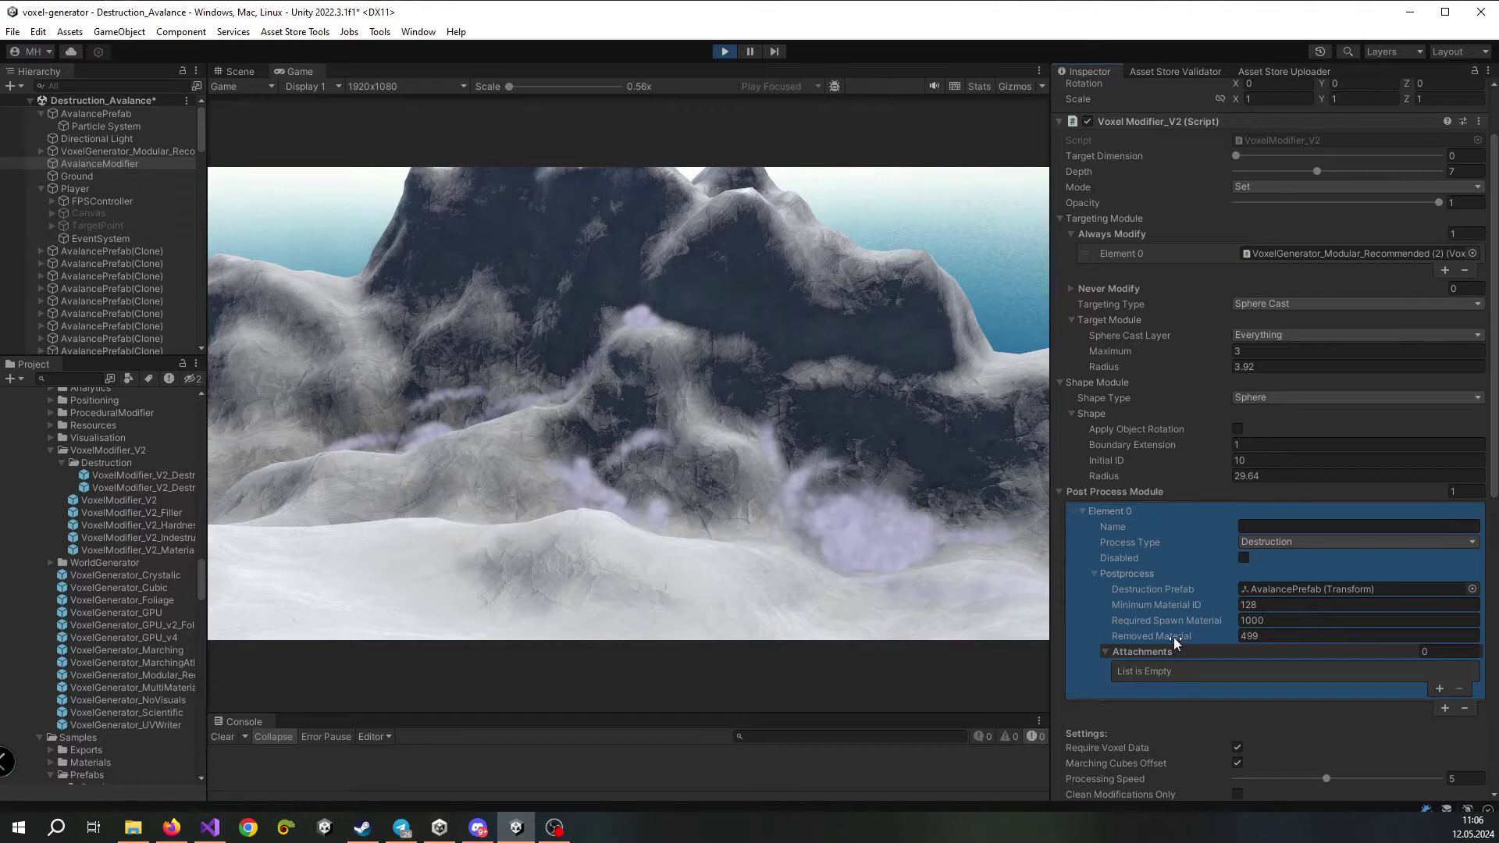
pyautogui.click(504, 403)
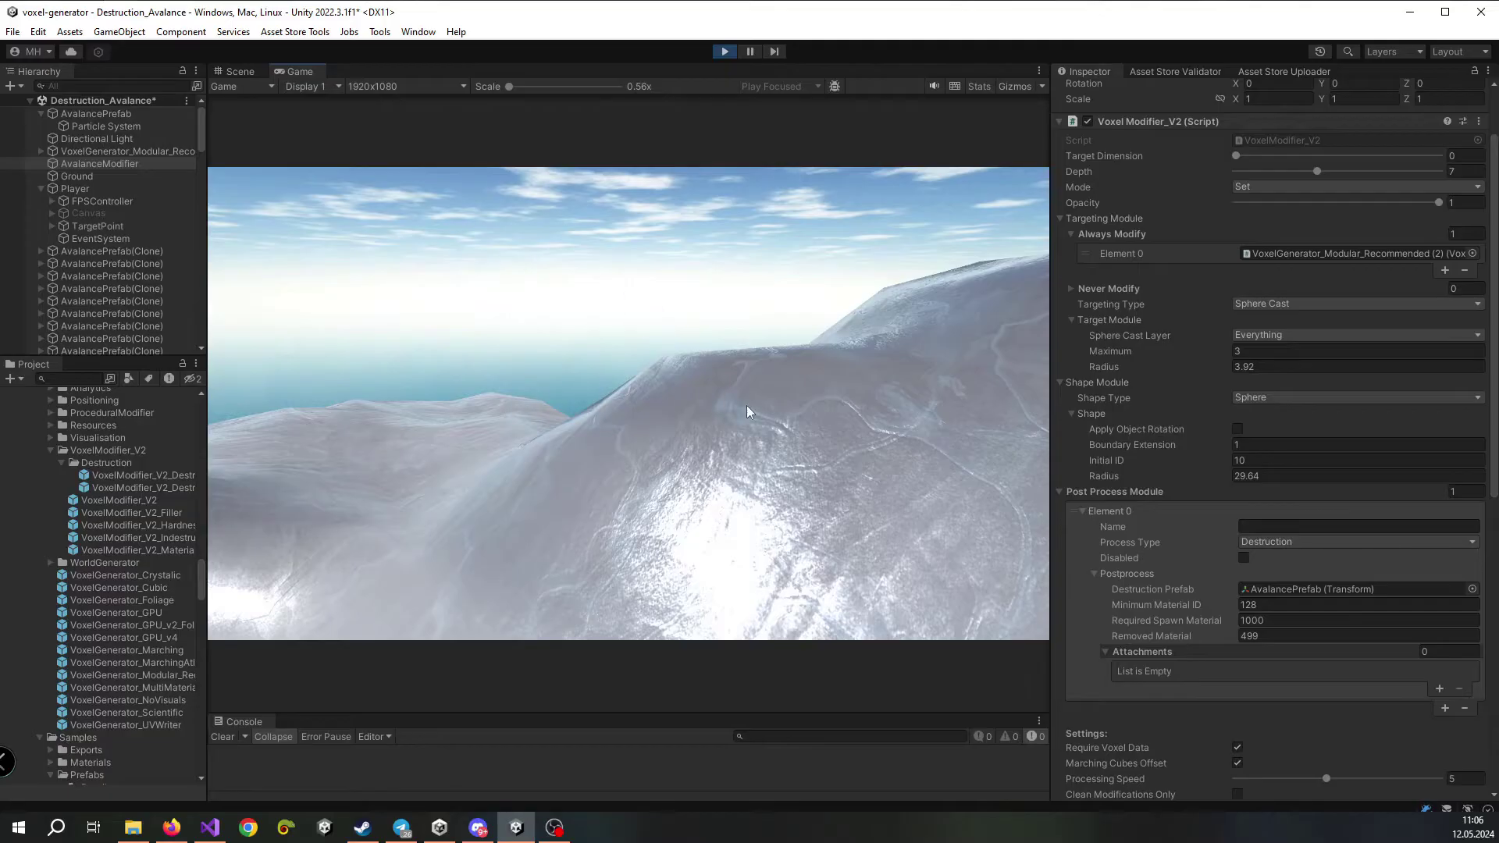
pyautogui.click(747, 406)
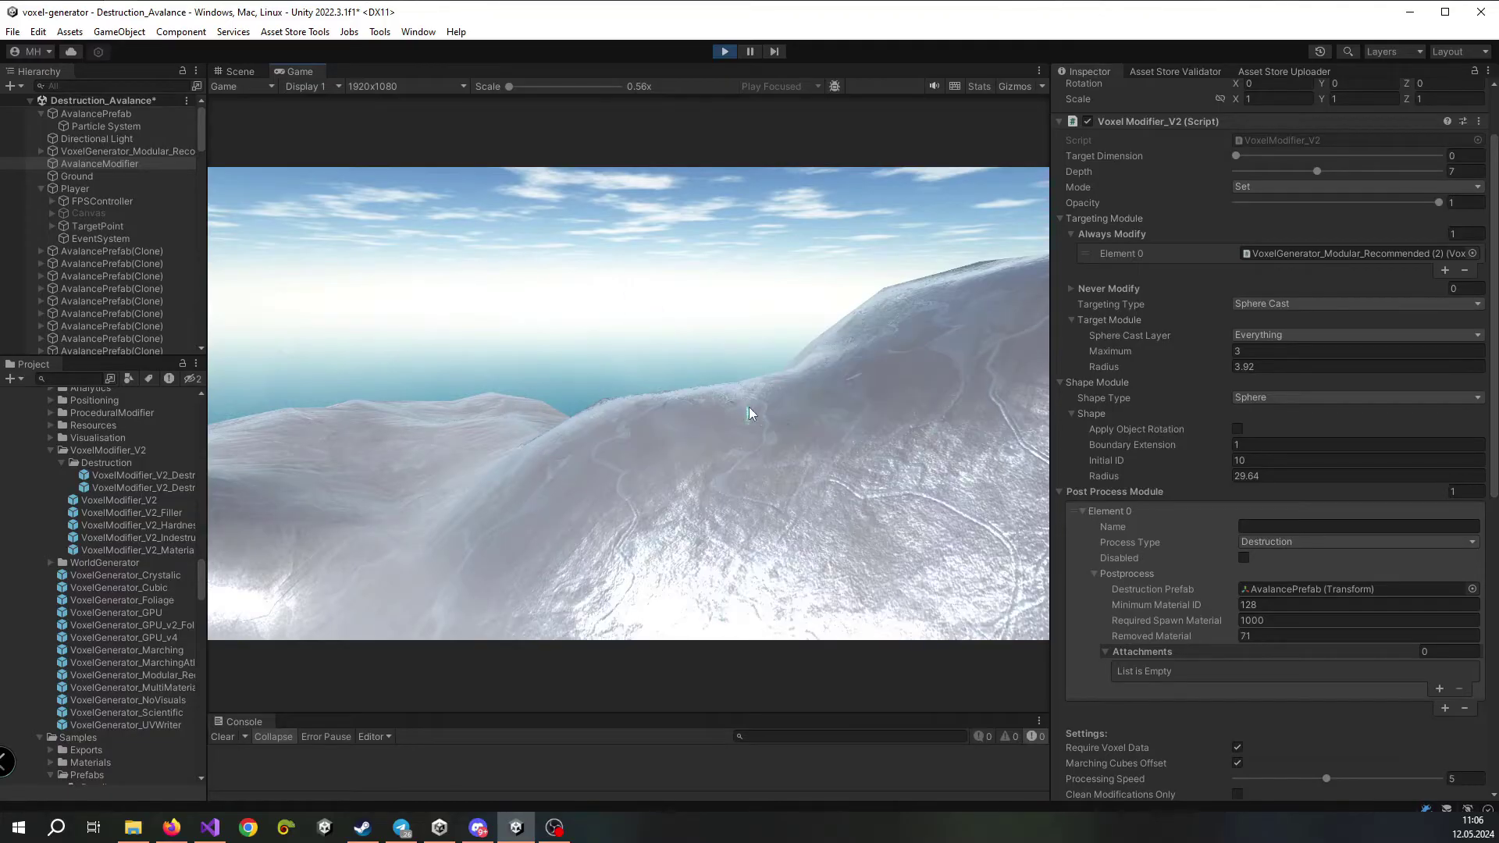
# Set the Destruction element's Required Spawn Material to 10000 on the running modifier
pyautogui.click(1249, 620)
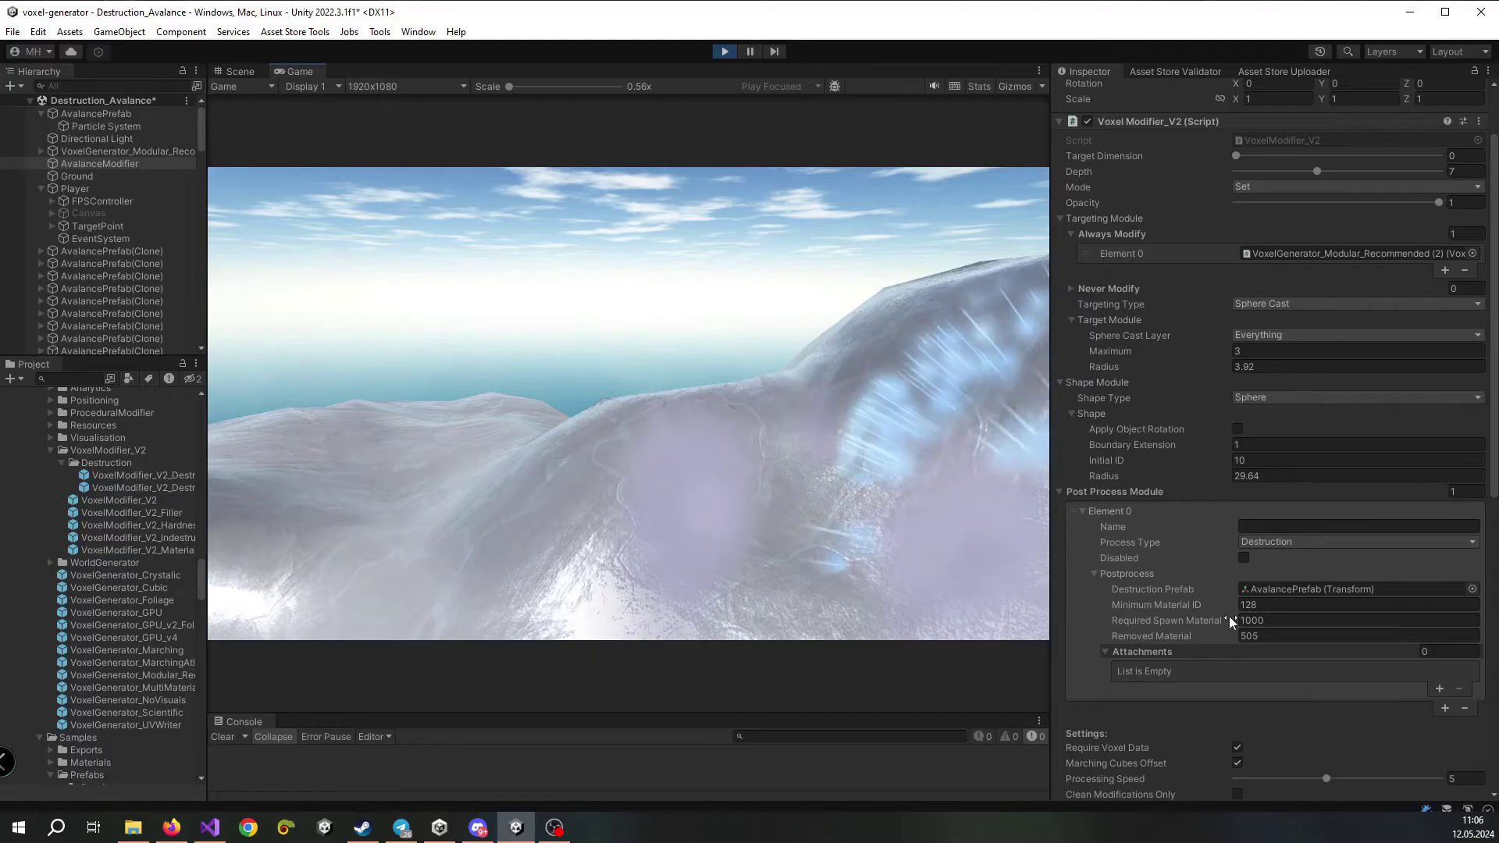
pyautogui.doubleClick(1278, 621)
pyautogui.click(1282, 618)
# Carve the terrain repeatedly to test how often avalanches spawn with the higher material requirement, and stop the scene
pyautogui.moveTo(855, 430); pyautogui.dragTo(576, 542, button='right')
pyautogui.click(614, 412)
pyautogui.click(630, 387)
pyautogui.click(634, 384)
pyautogui.click(667, 351)
pyautogui.click(667, 324)
pyautogui.moveTo(667, 320)
pyautogui.mouseDown()
pyautogui.moveTo(711, 434)
pyautogui.moveTo(708, 384)
pyautogui.moveTo(678, 354)
pyautogui.moveTo(608, 338)
pyautogui.moveTo(609, 432)
pyautogui.moveTo(761, 498)
pyautogui.moveTo(726, 451)
pyautogui.mouseUp()
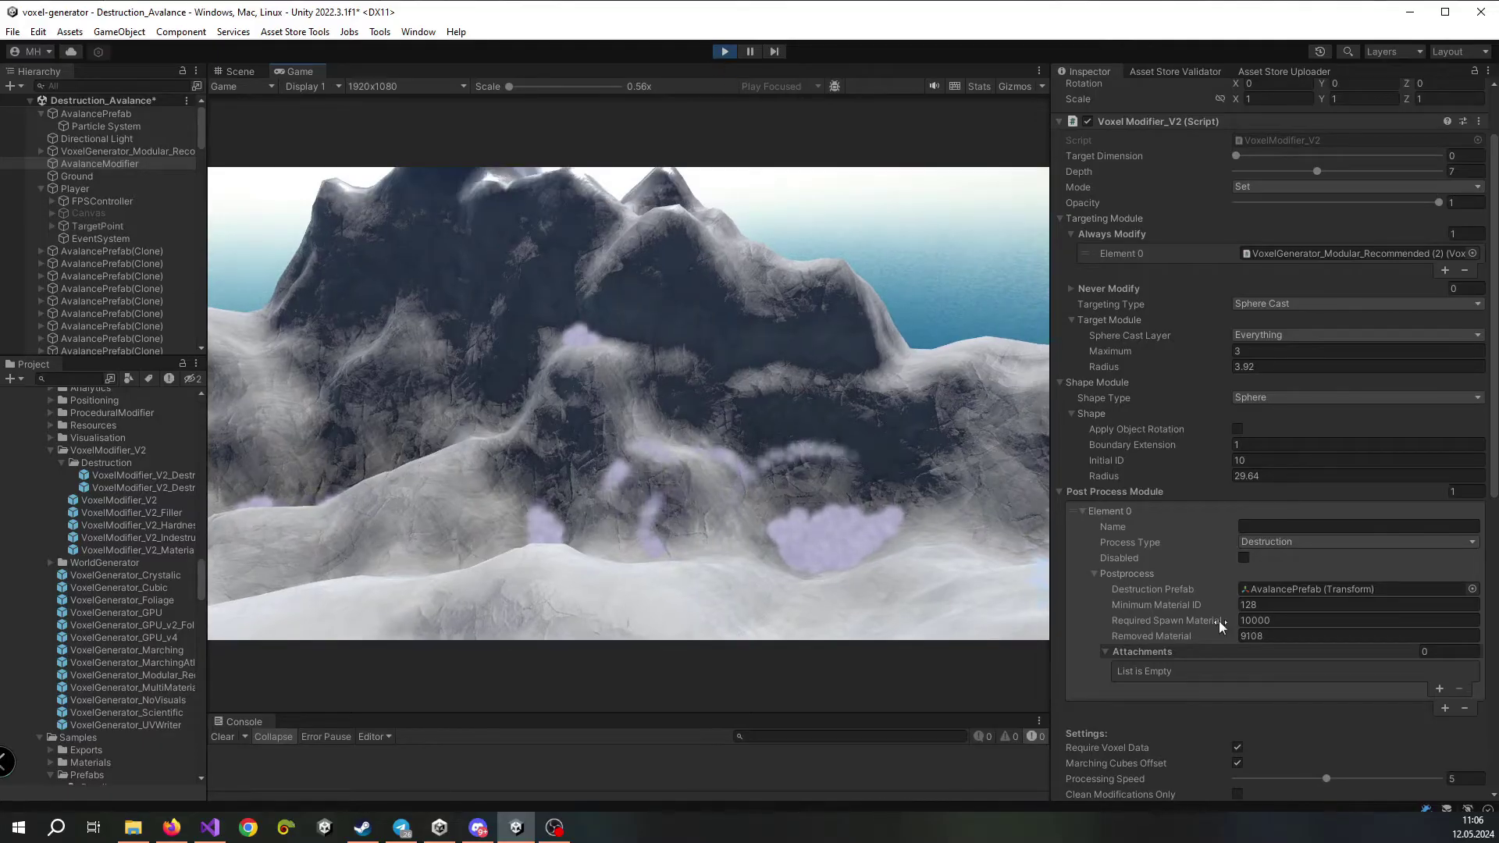
pyautogui.click(1194, 621)
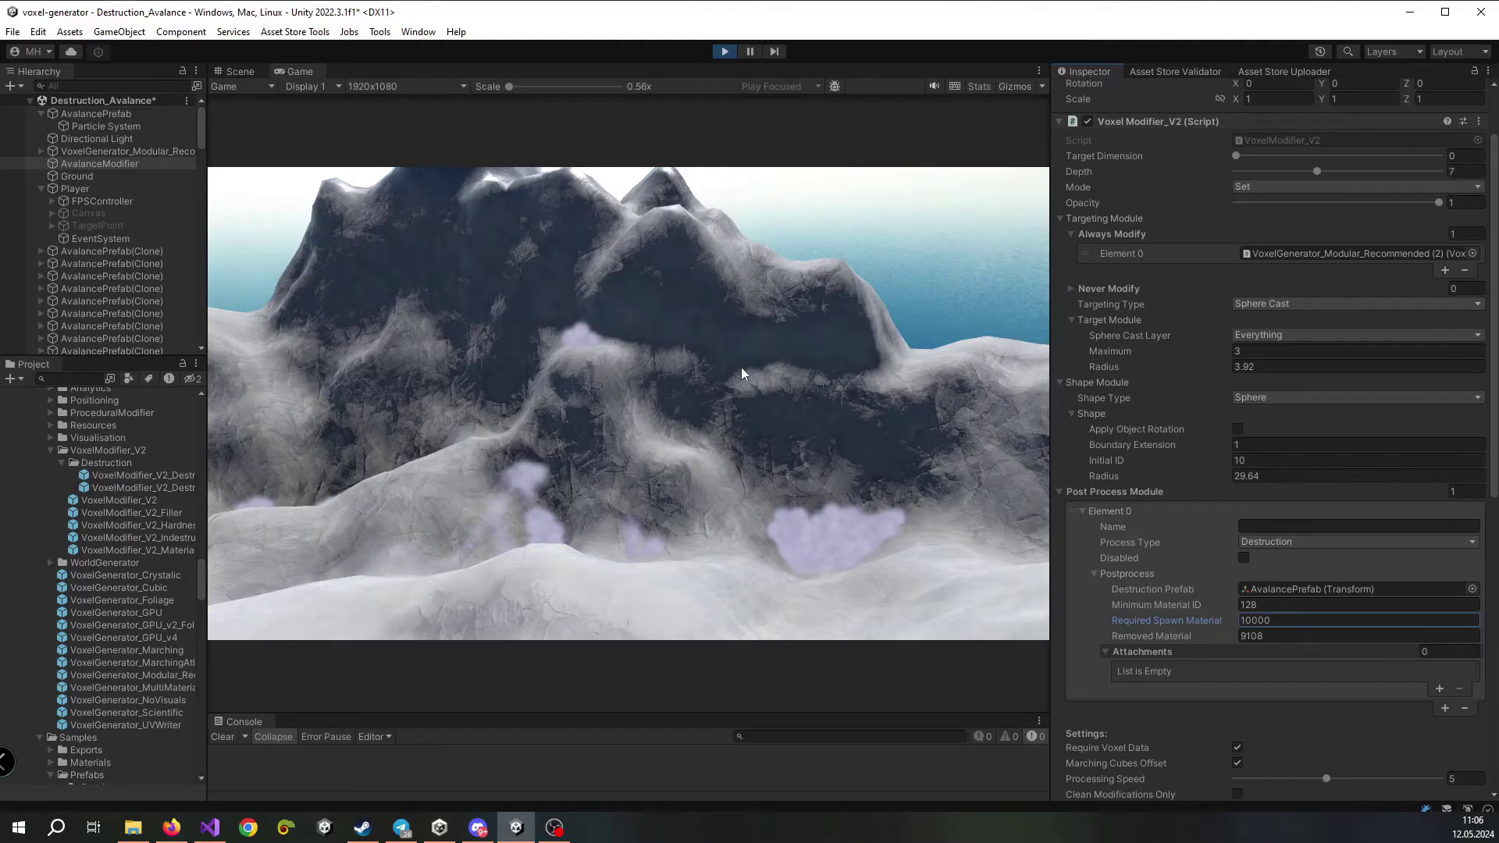
pyautogui.click(726, 52)
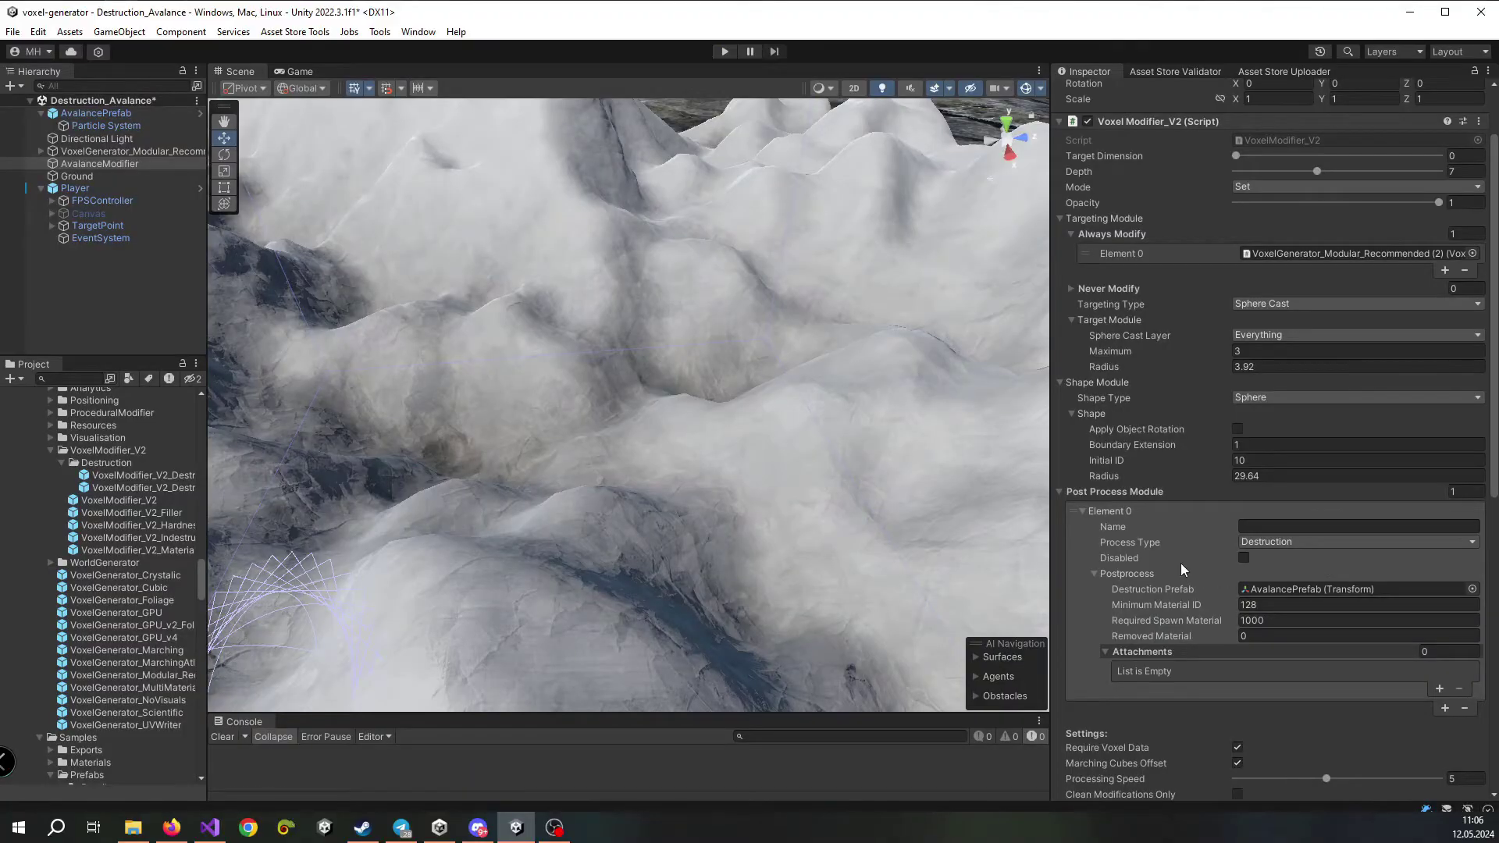
# Add an empty entry to the Destruction element's Attachments and a Mesh Piece Attachment_Decay component to AvalanceModifier
pyautogui.scroll(-4, 1179, 564)
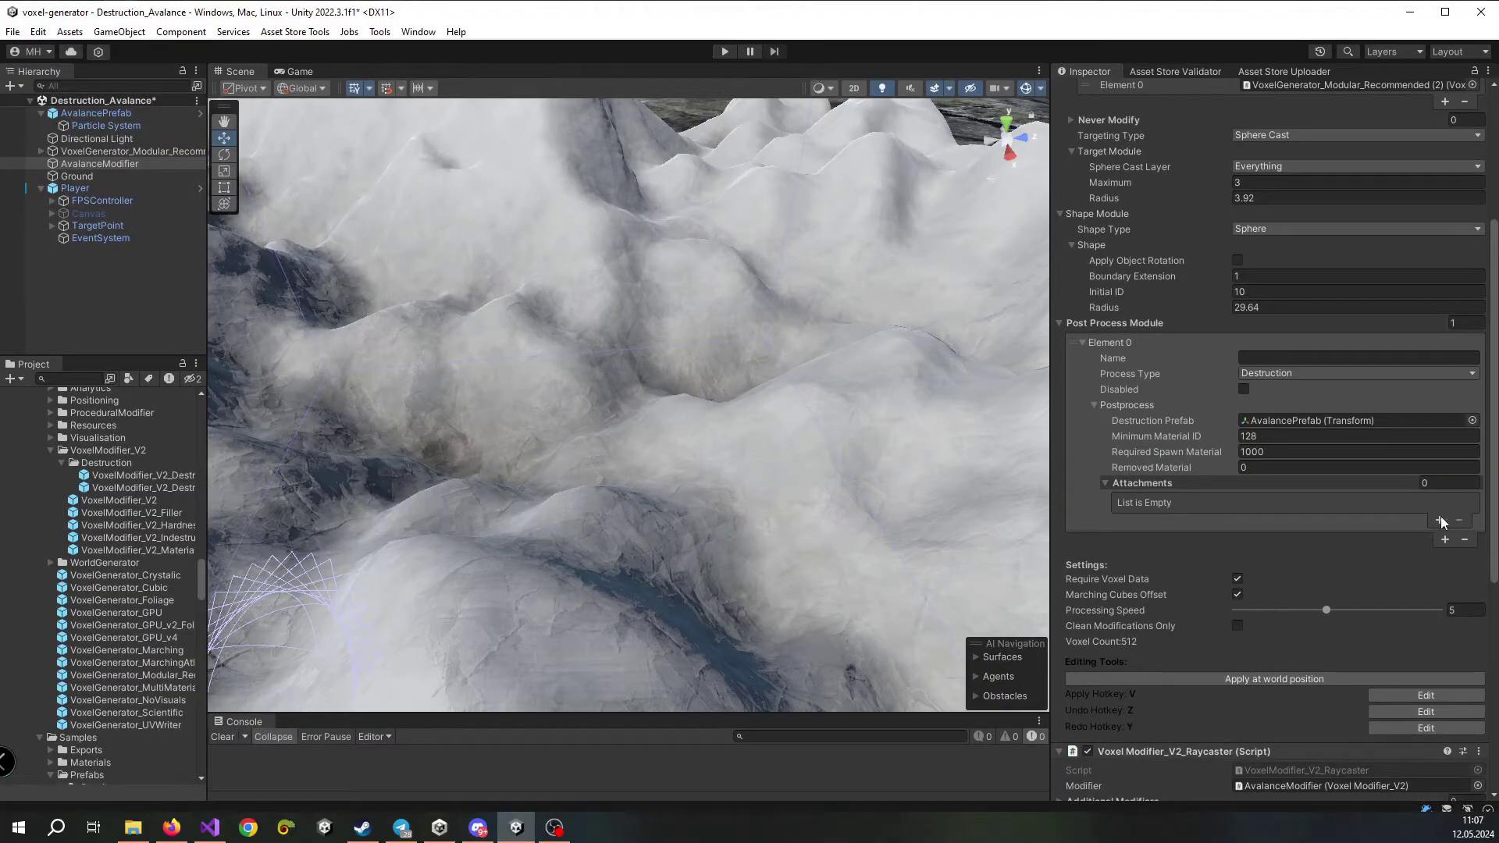
pyautogui.click(1439, 519)
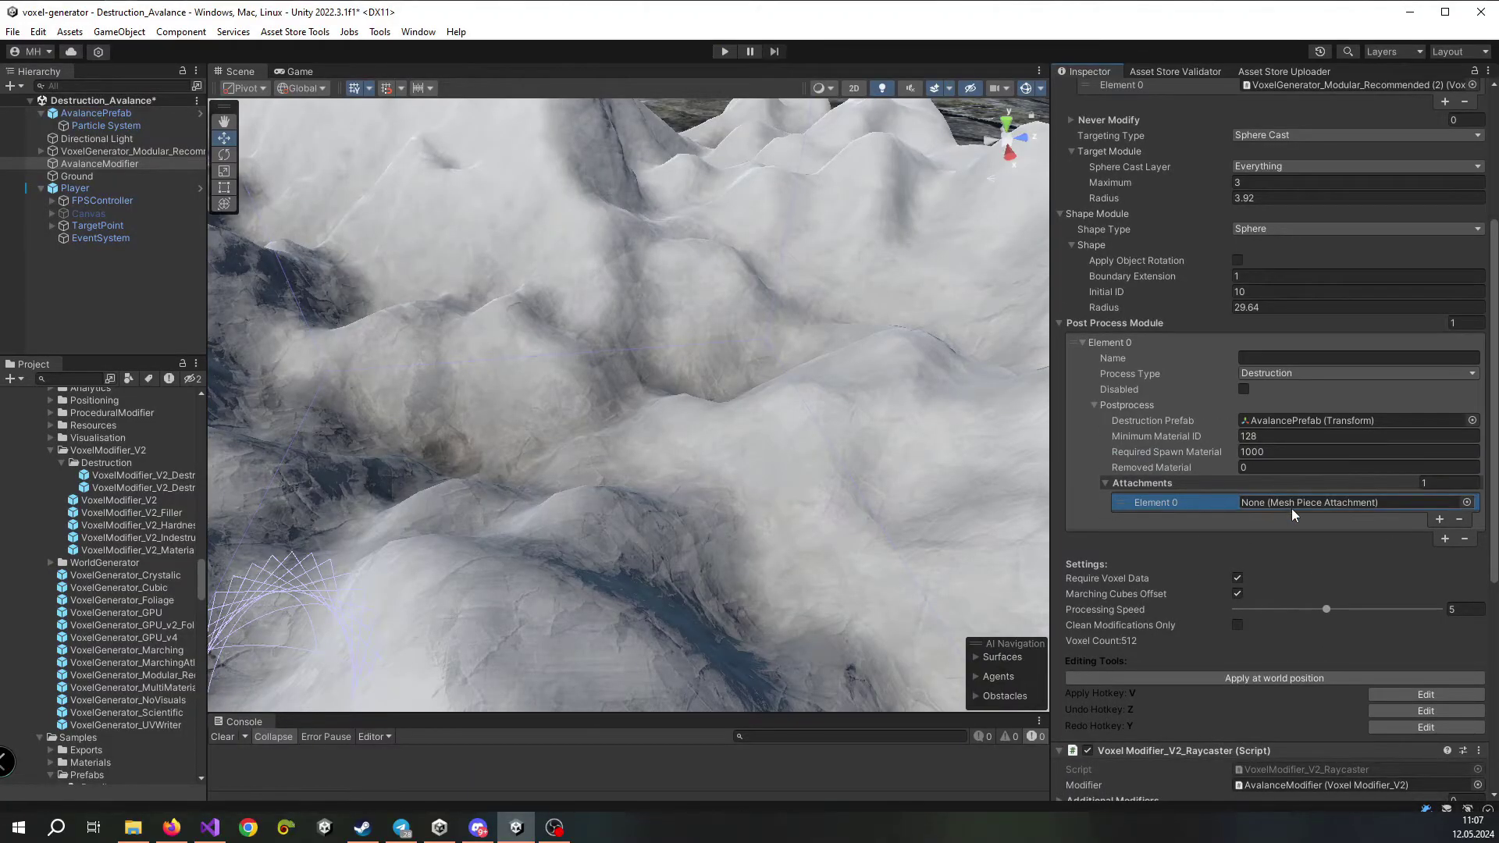
pyautogui.scroll(-10, 1223, 518)
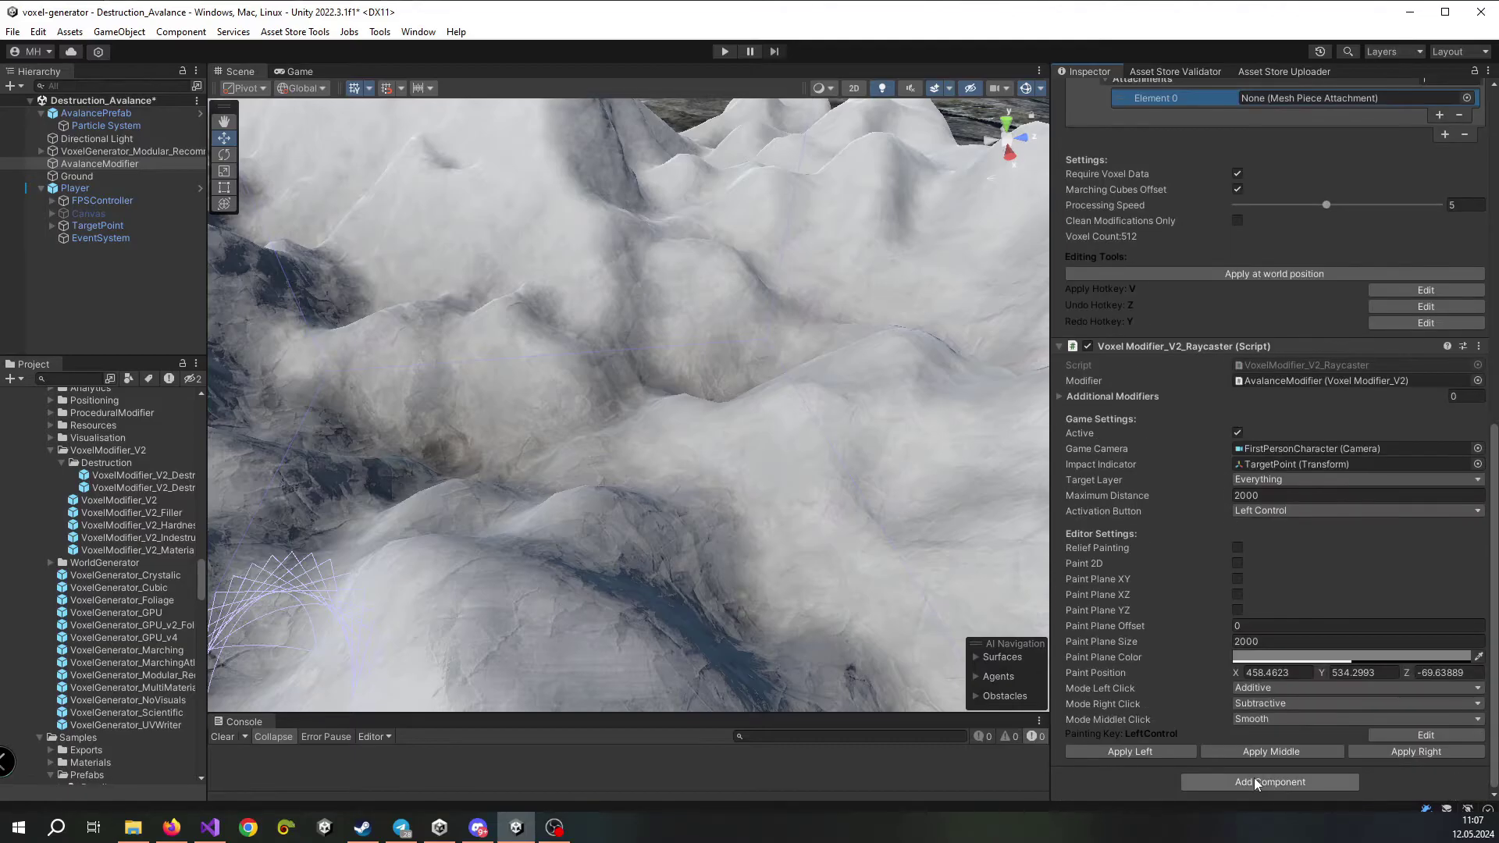
pyautogui.click(1253, 778)
pyautogui.write('M')
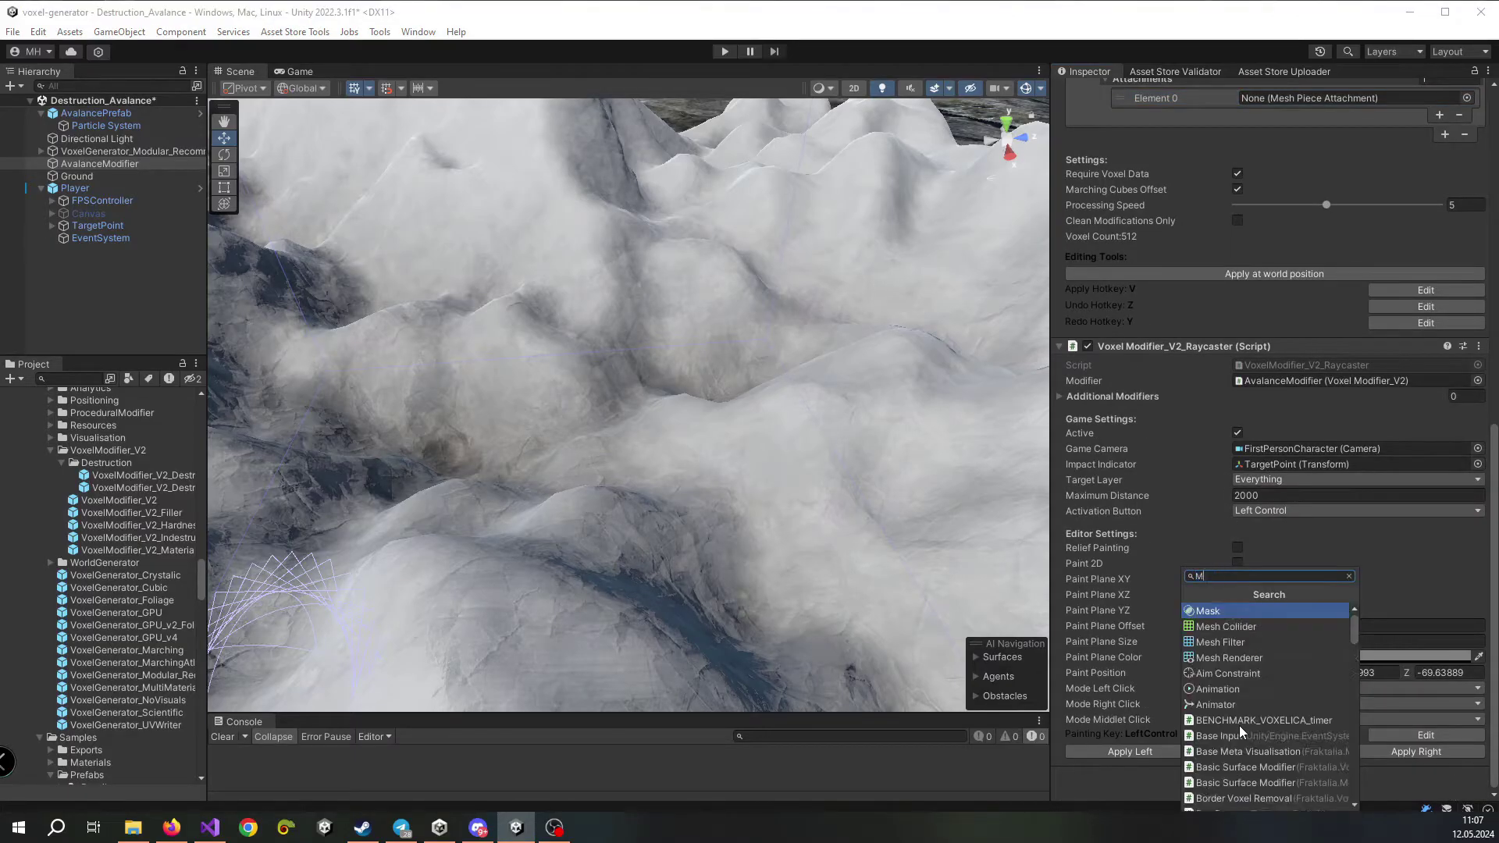
pyautogui.write('eshpie')
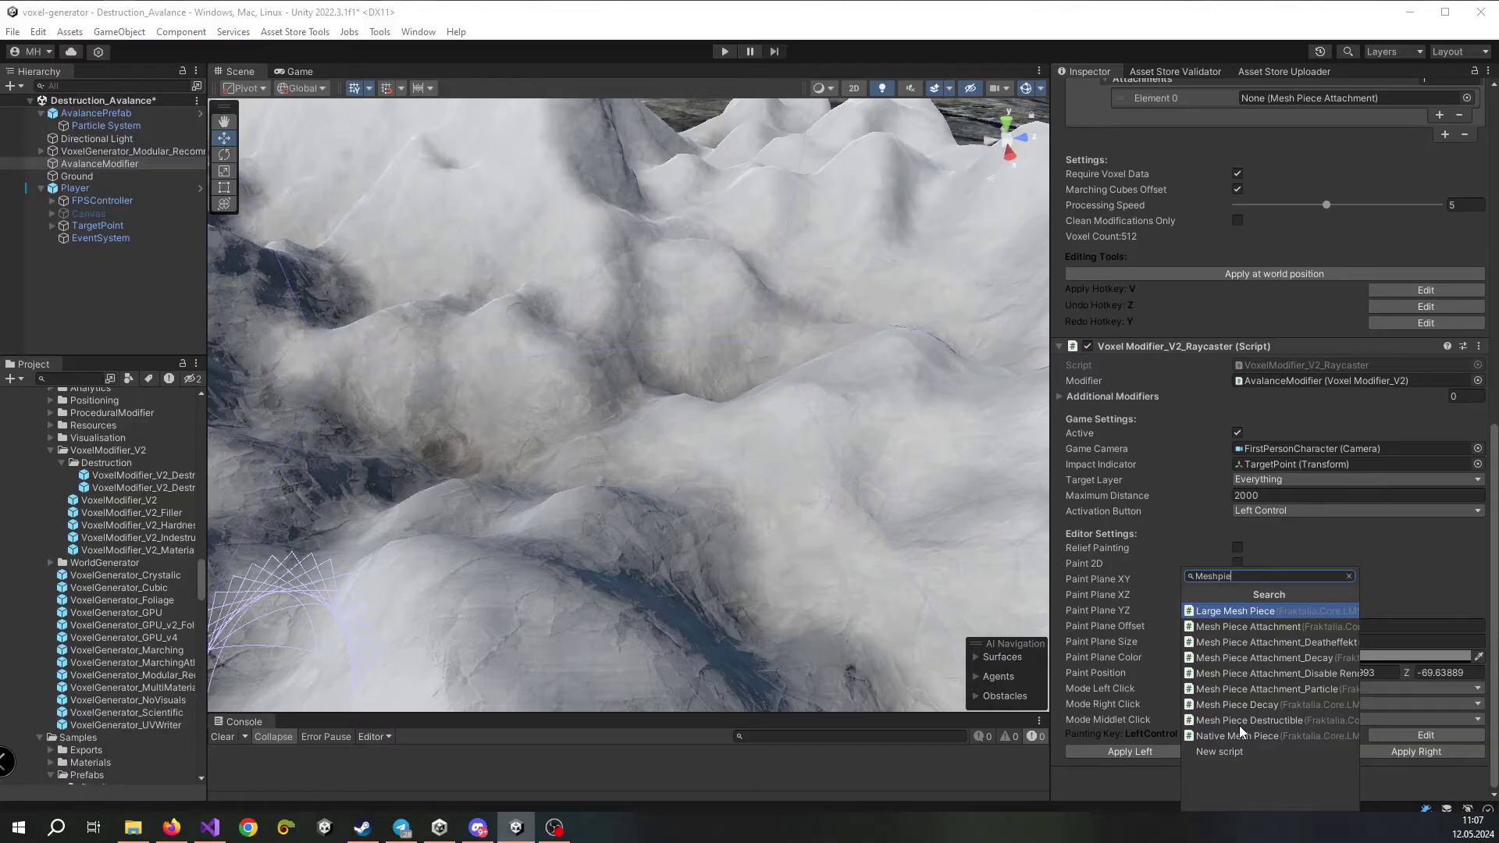
pyautogui.click(1261, 657)
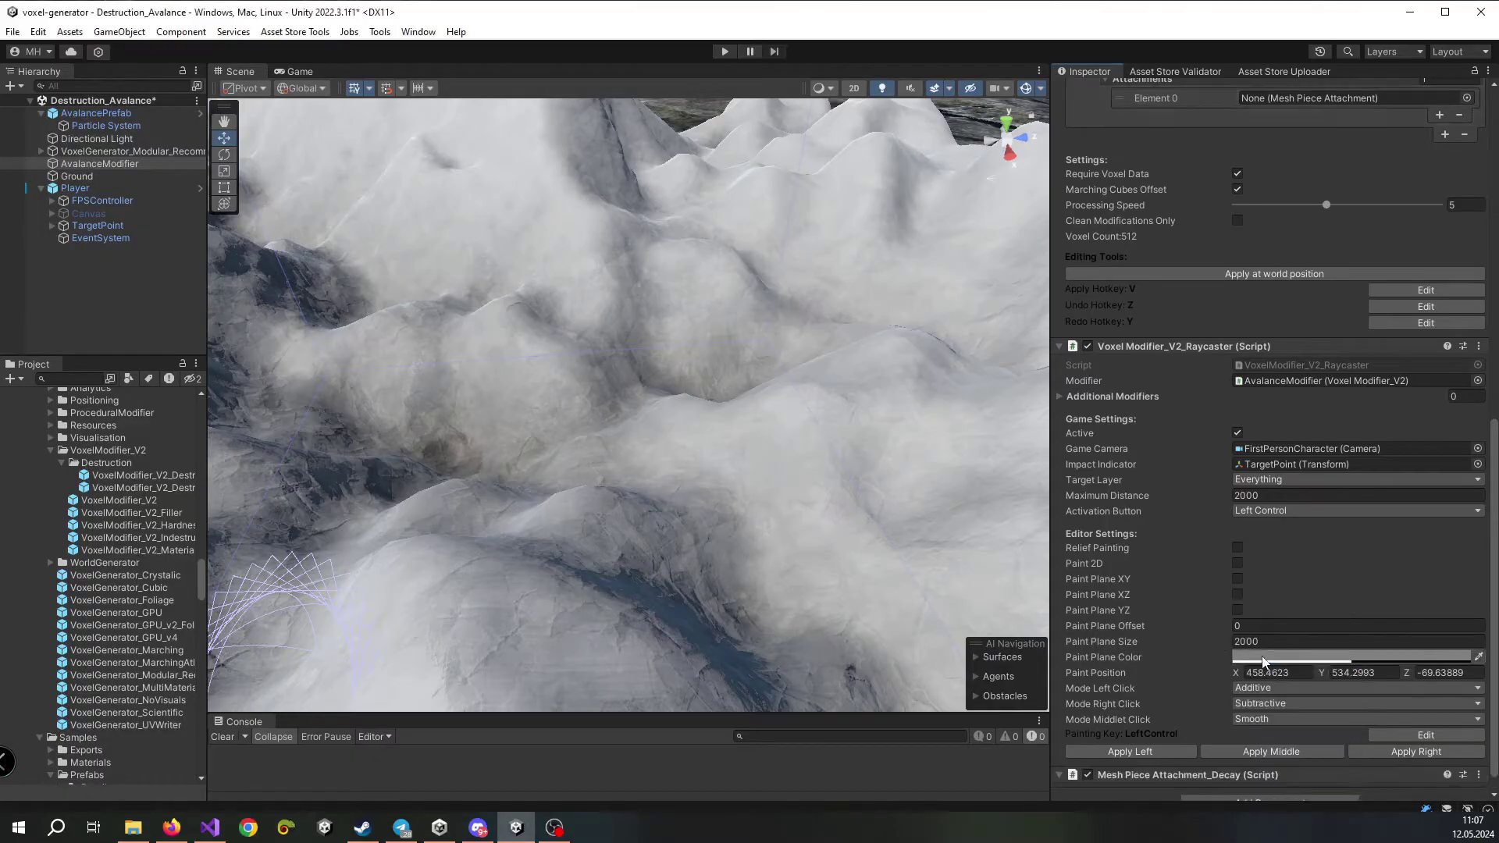
# Set the decay attachment's Decay Time_Min_Max to X 3 and Y 5
pyautogui.scroll(-3, 1199, 617)
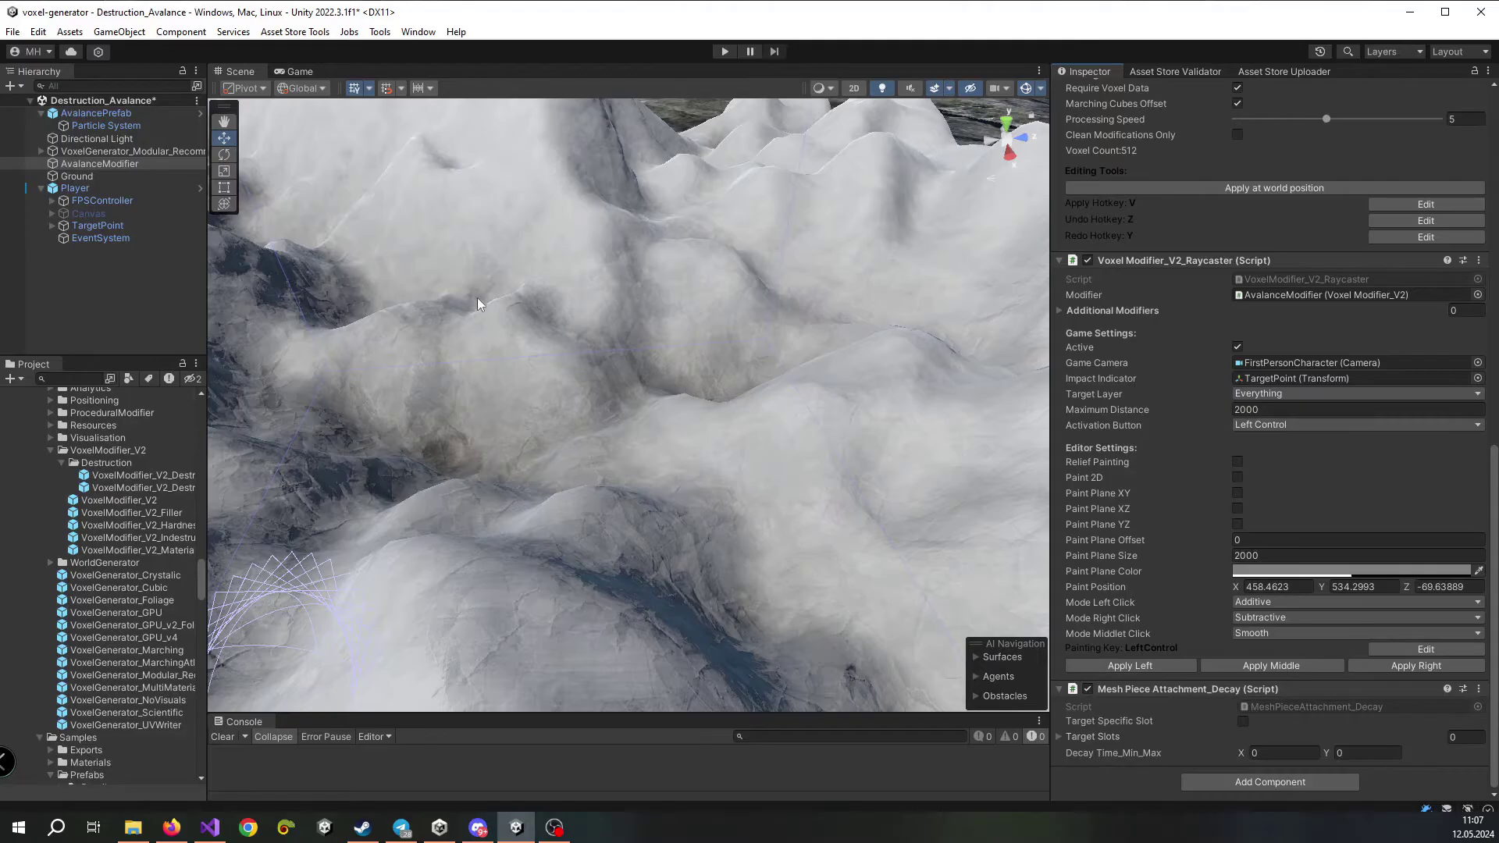
pyautogui.click(1267, 749)
pyautogui.click(1352, 751)
pyautogui.write('5')
# Run the scene, check the Destruction element's Attachments entry on the modifier, and stop the scene
pyautogui.click(723, 53)
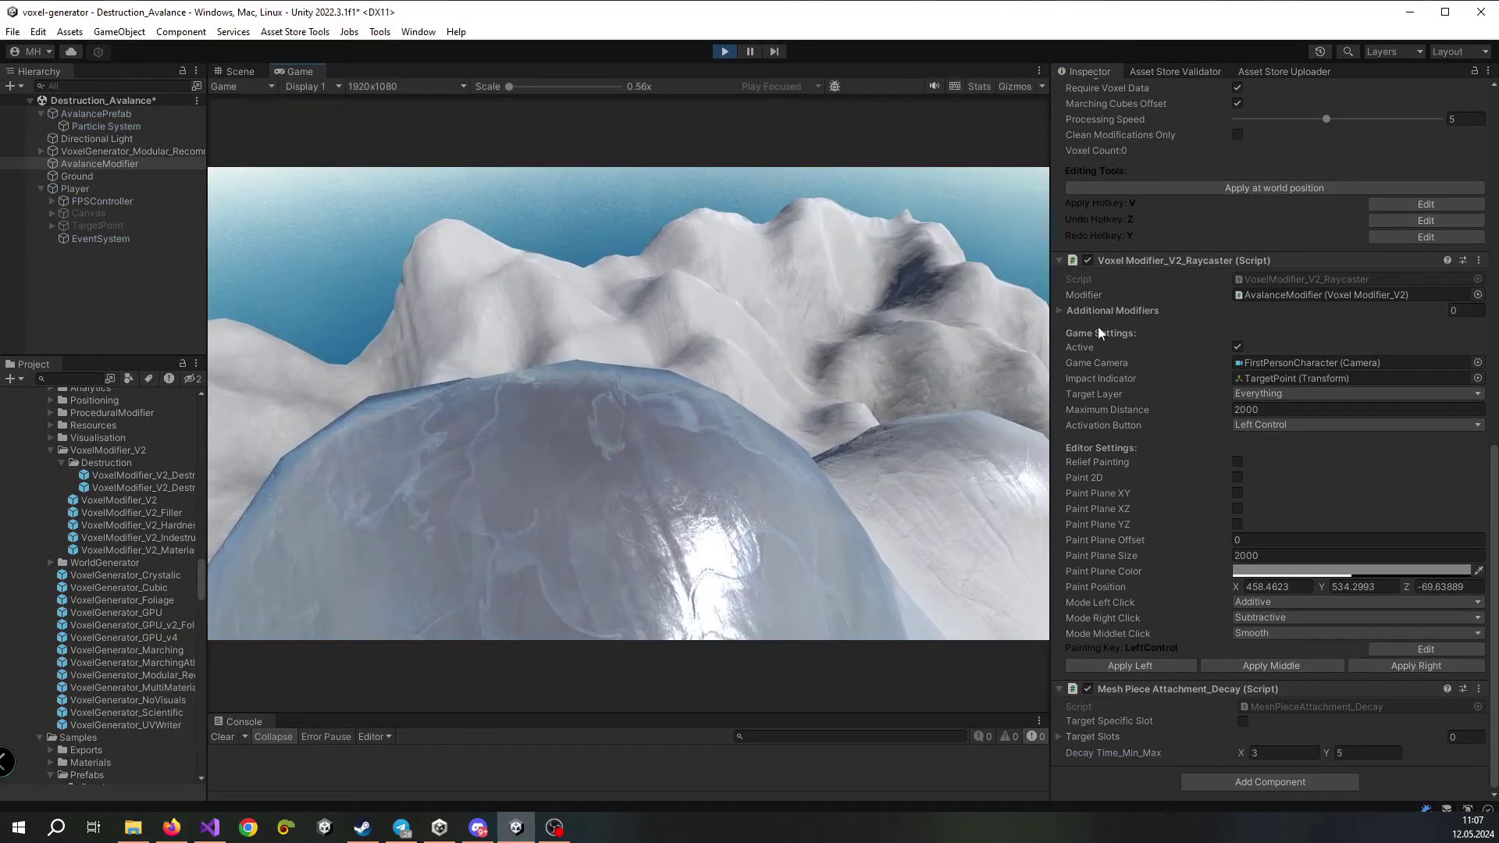
pyautogui.scroll(2, 1231, 394)
pyautogui.scroll(-2, 1231, 394)
pyautogui.scroll(5, 1229, 388)
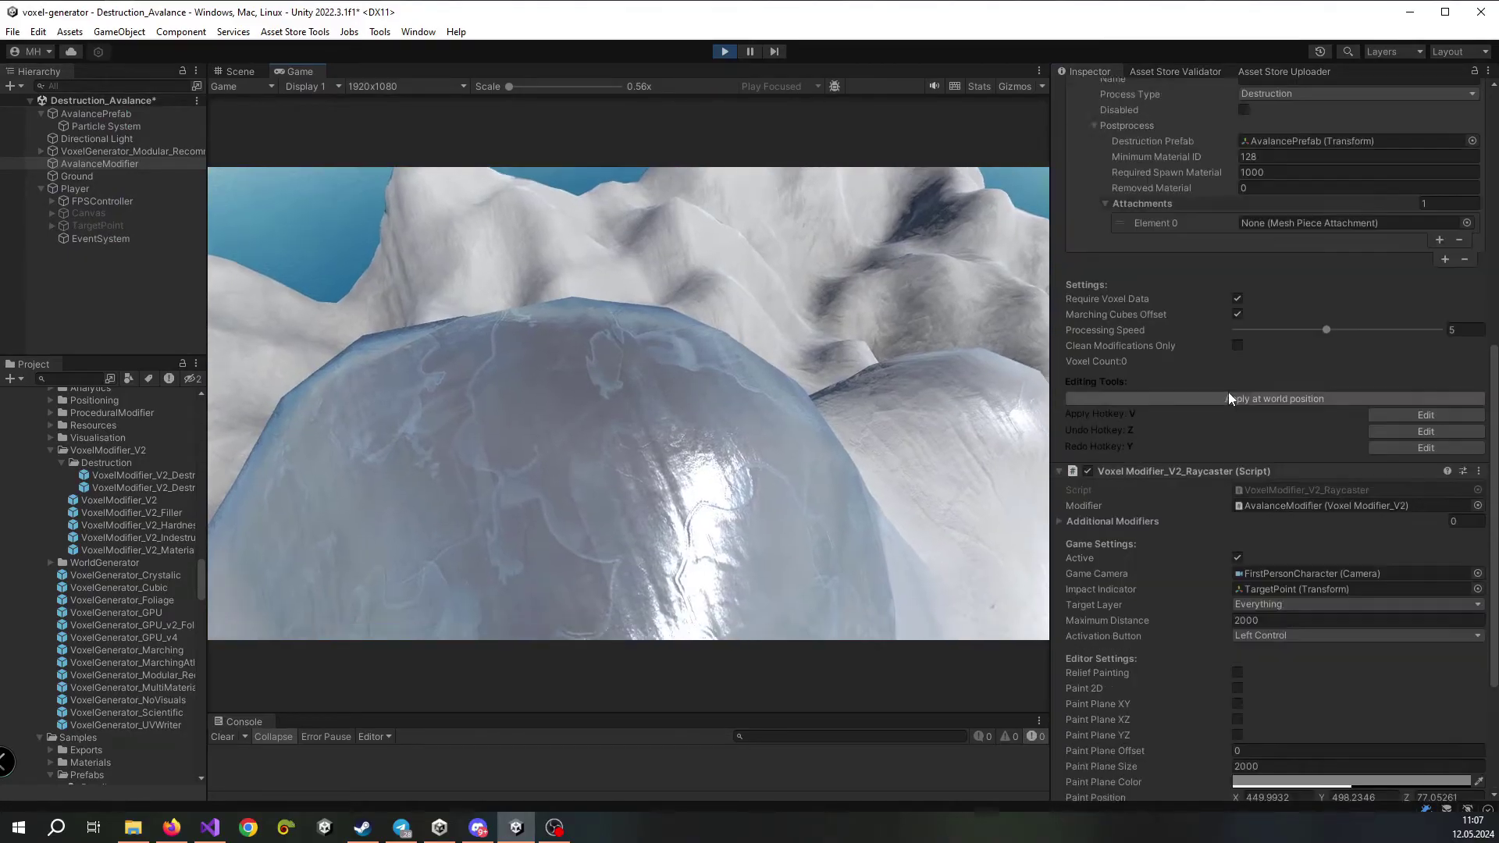
pyautogui.click(725, 52)
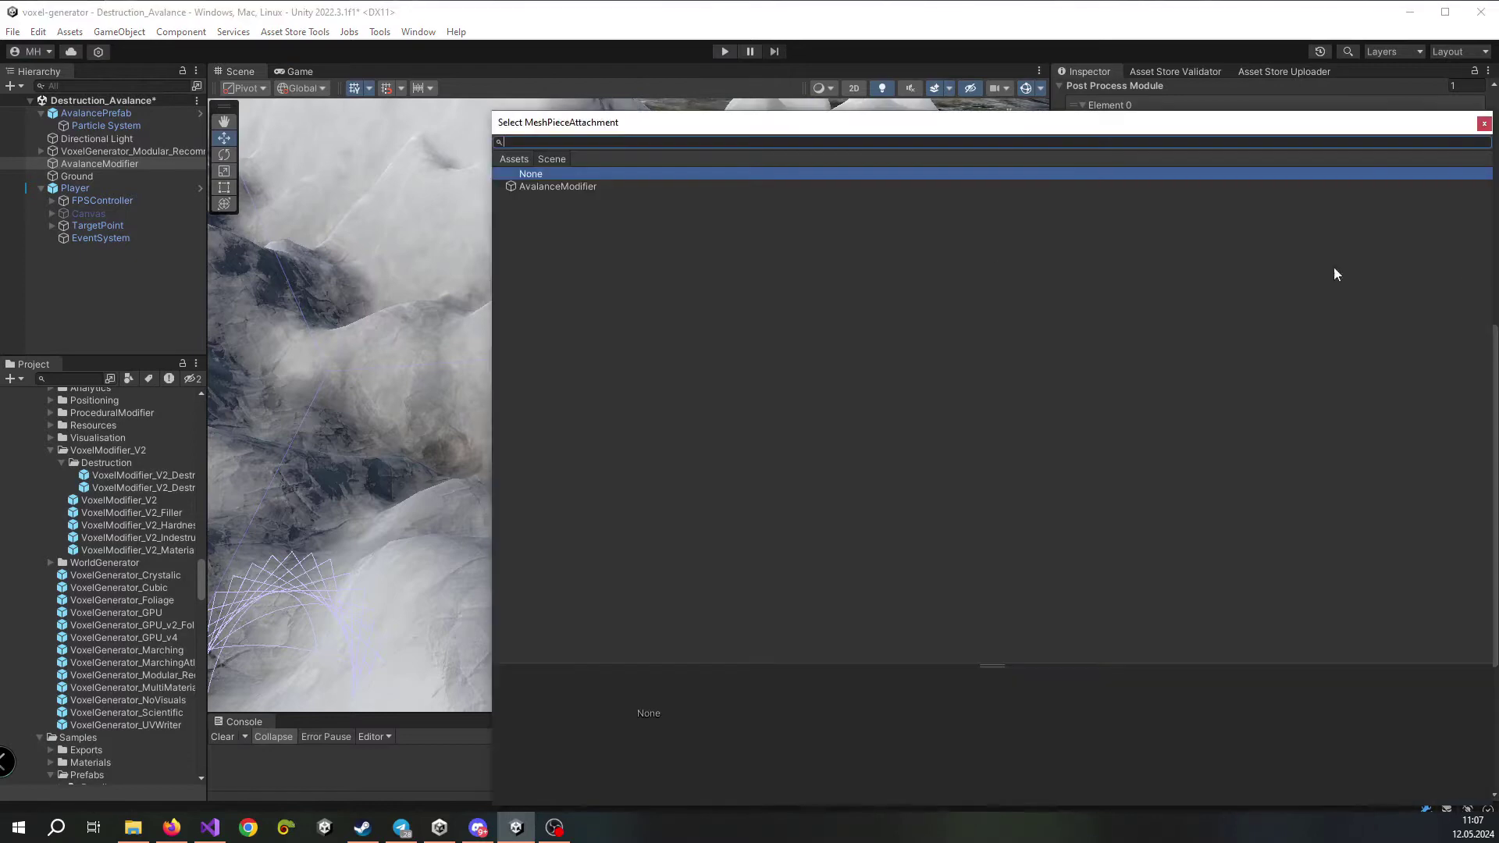
# Assign AvalanceModifier's decay component to the Destruction element's Attachments entry, run the scene and carve the terrain to test the decay
pyautogui.doubleClick(559, 187)
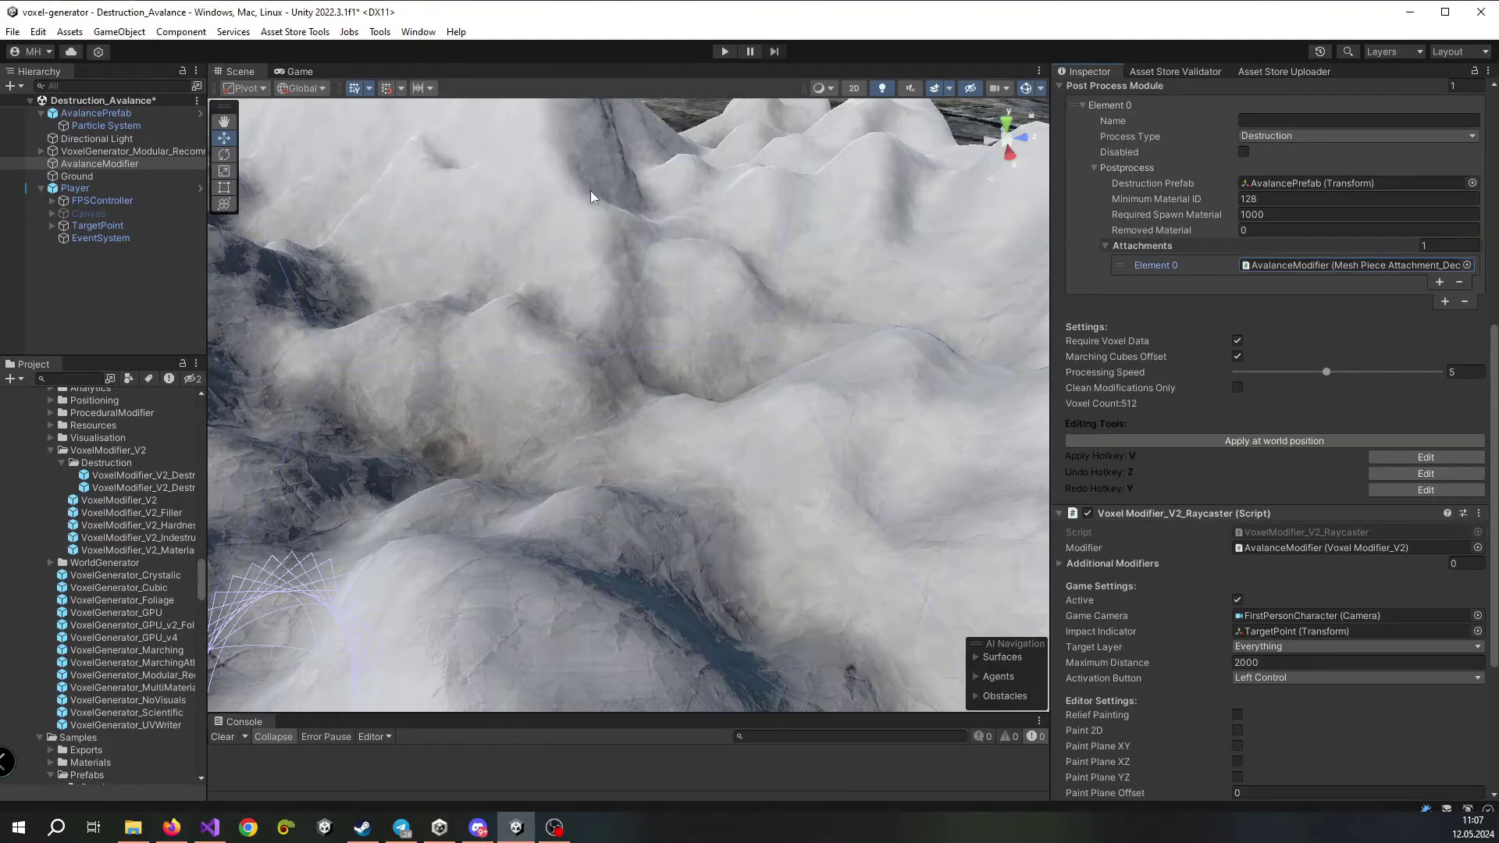
pyautogui.click(725, 51)
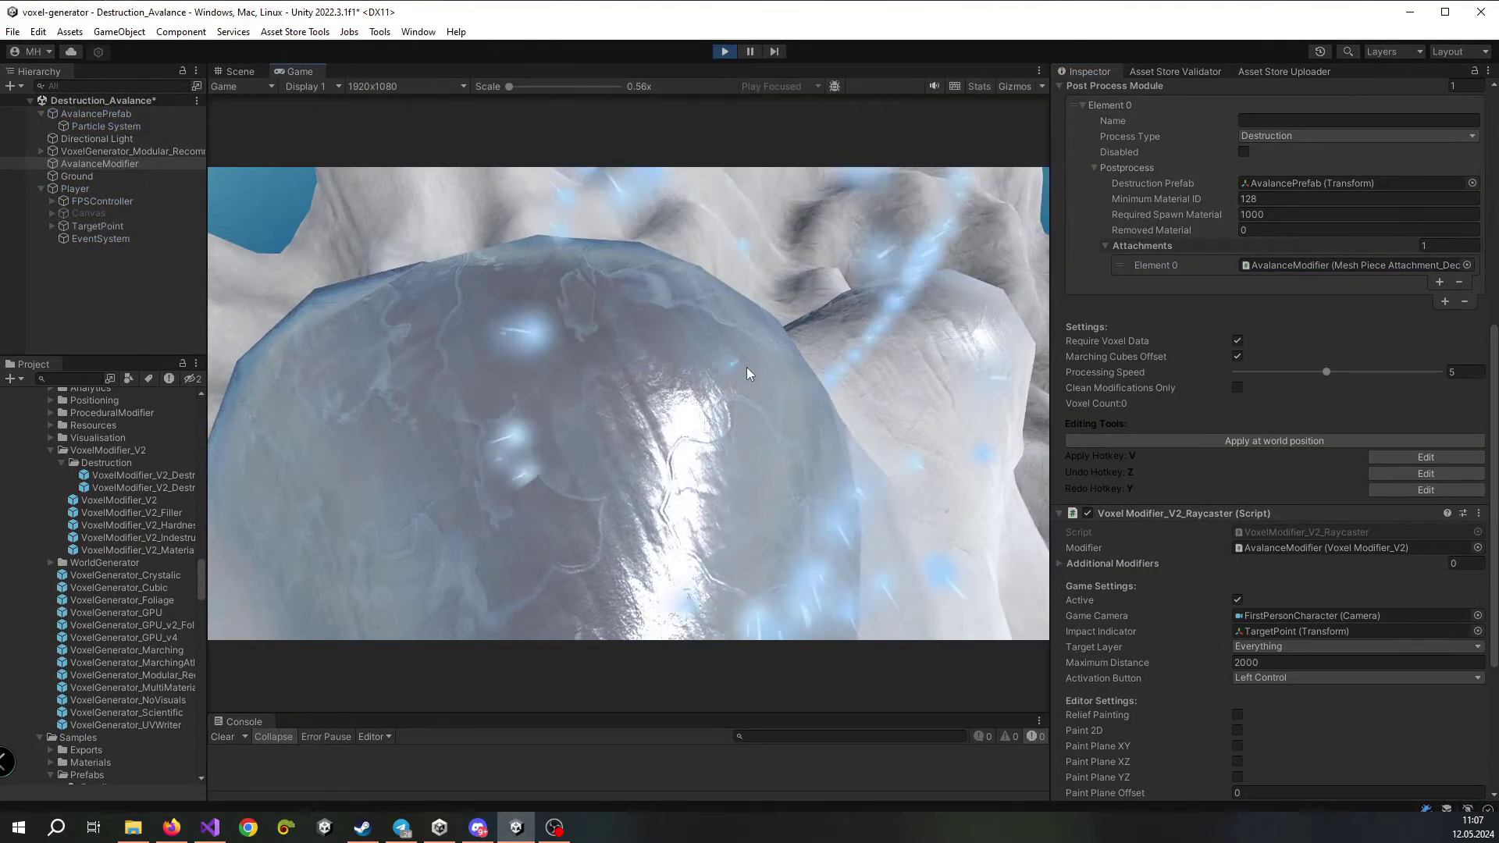
pyautogui.press('ctrl')
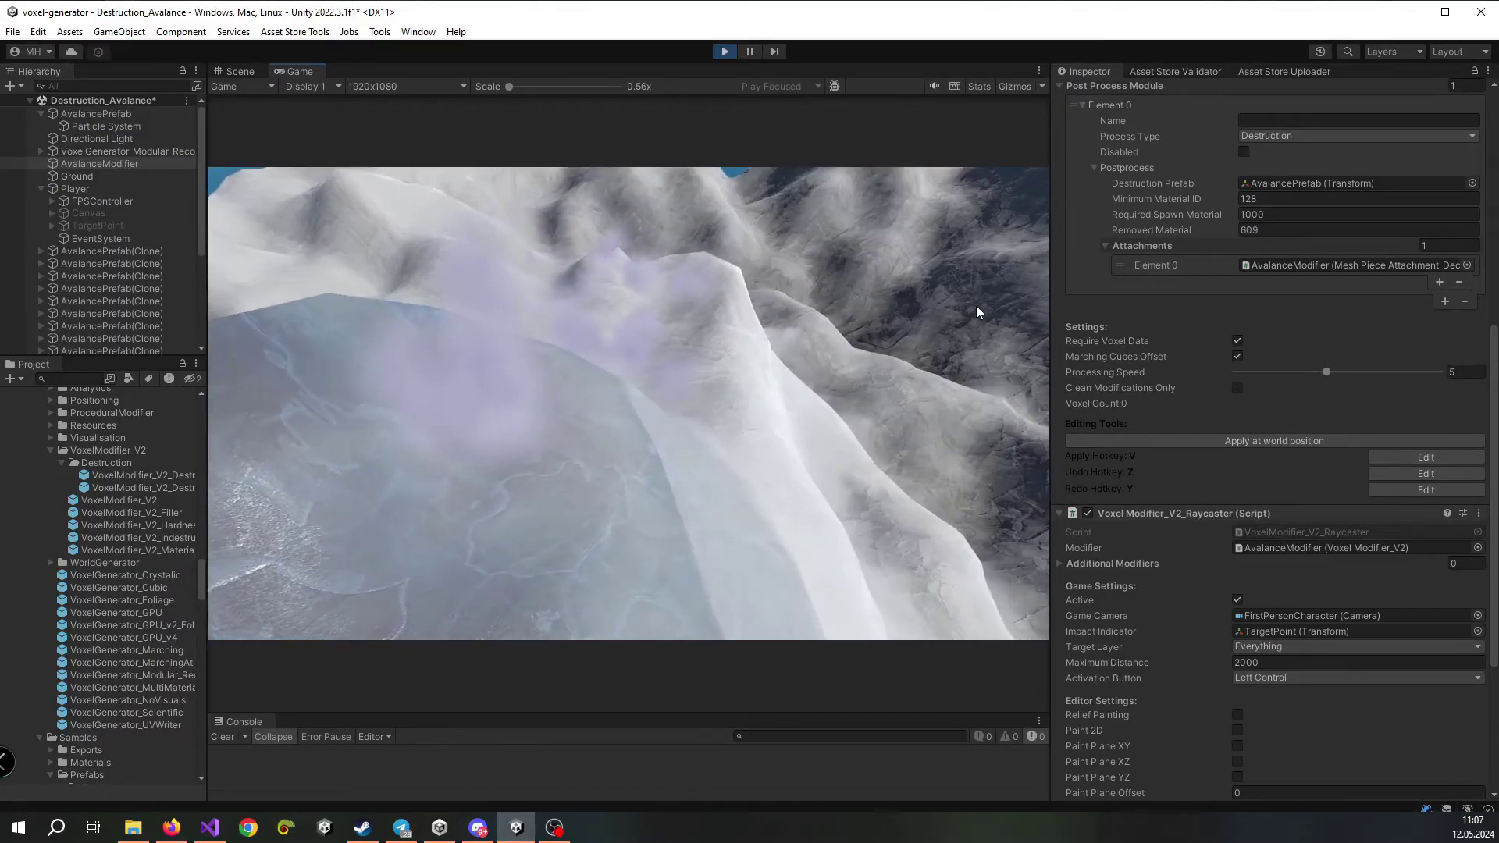
pyautogui.press('ctrl')
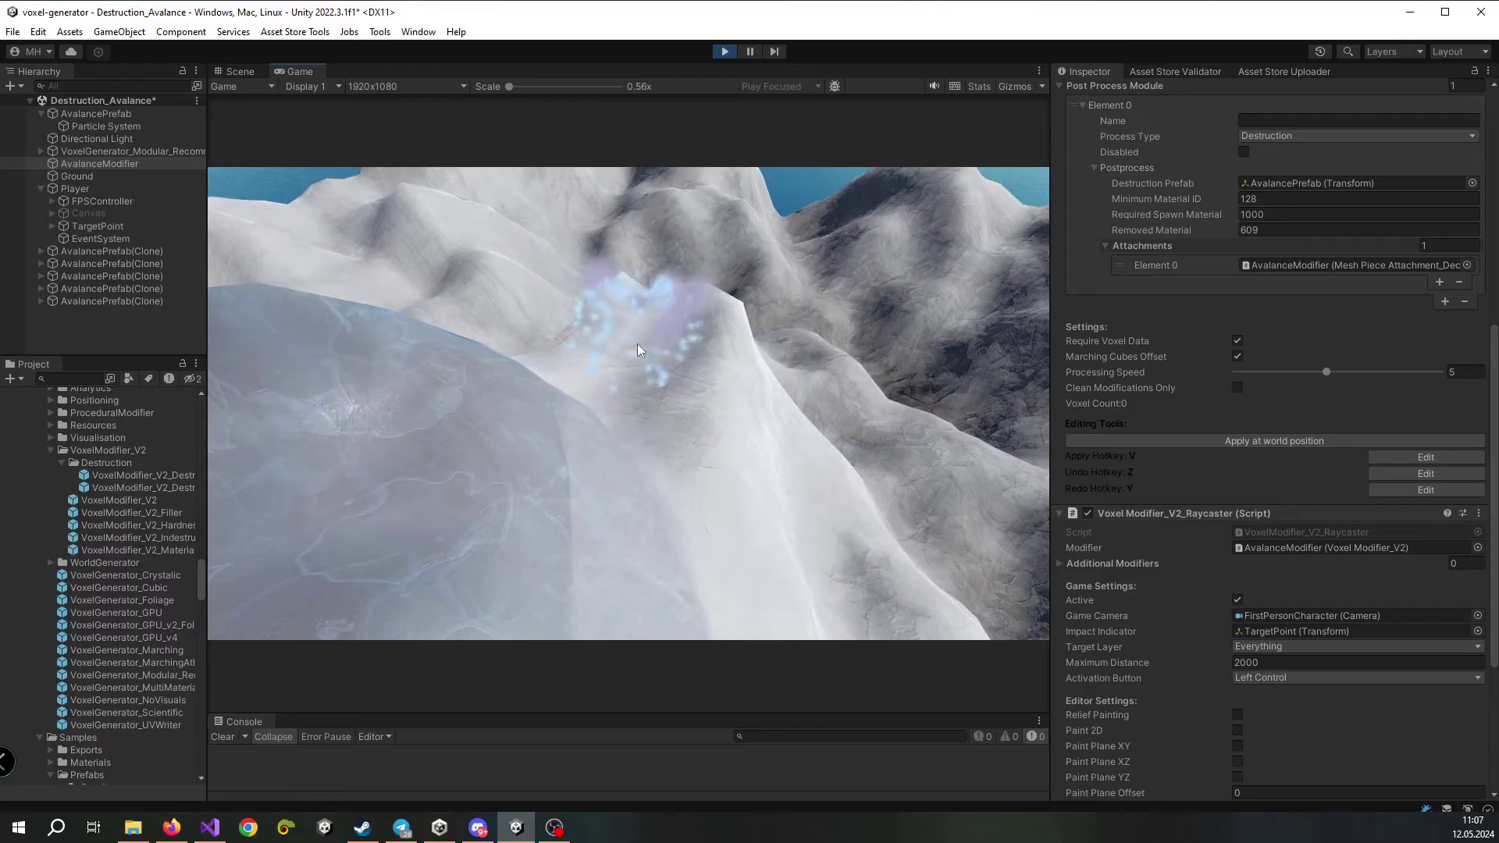
pyautogui.moveTo(736, 367)
pyautogui.keyDown('ctrl'); pyautogui.mouseDown()
pyautogui.moveTo(705, 526)
pyautogui.moveTo(732, 514)
pyautogui.mouseUp(); pyautogui.keyUp('ctrl')
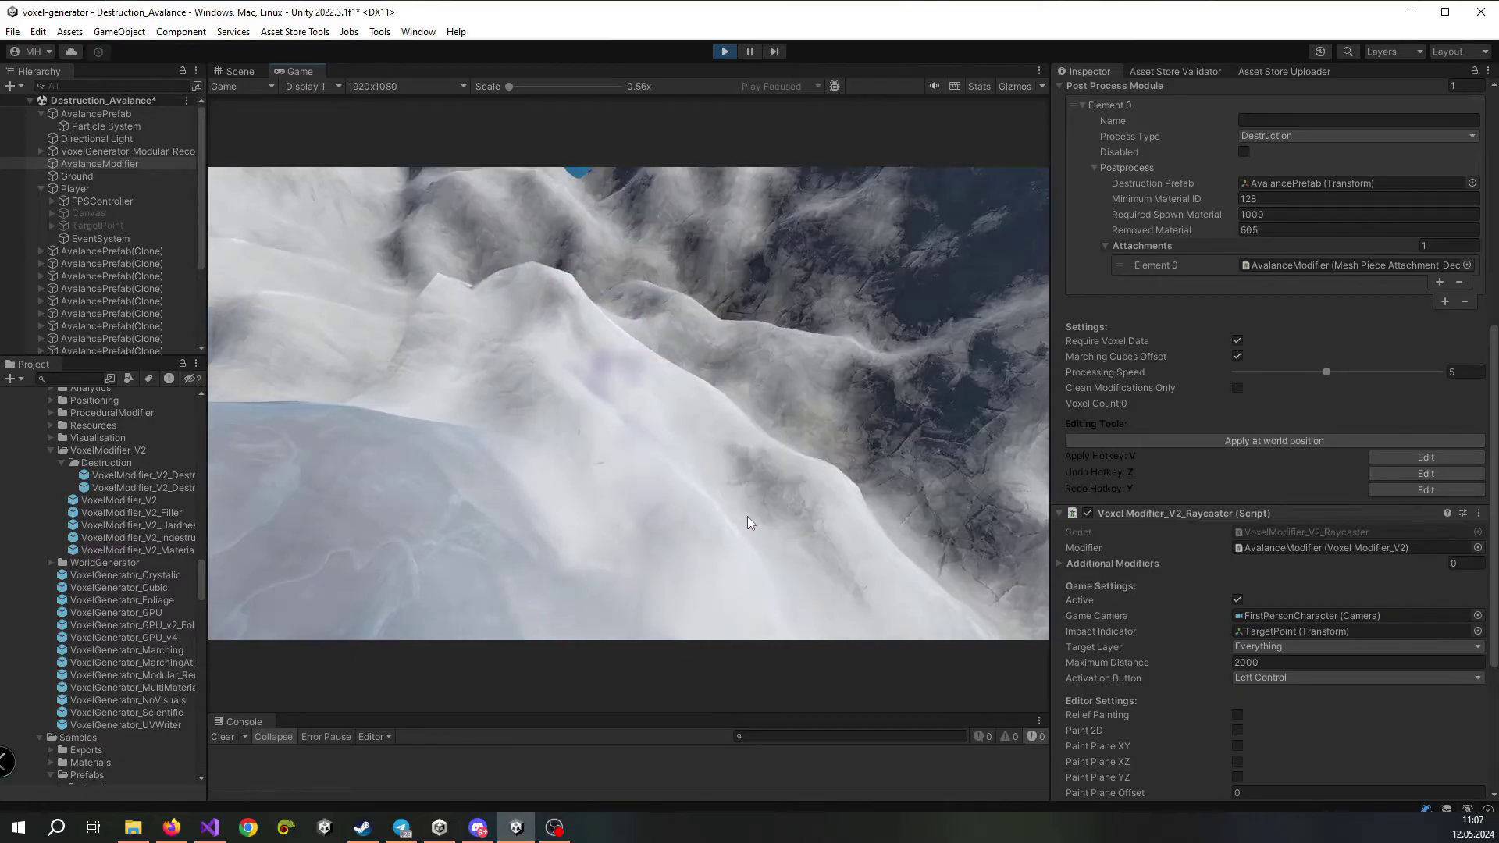
pyautogui.press('d')
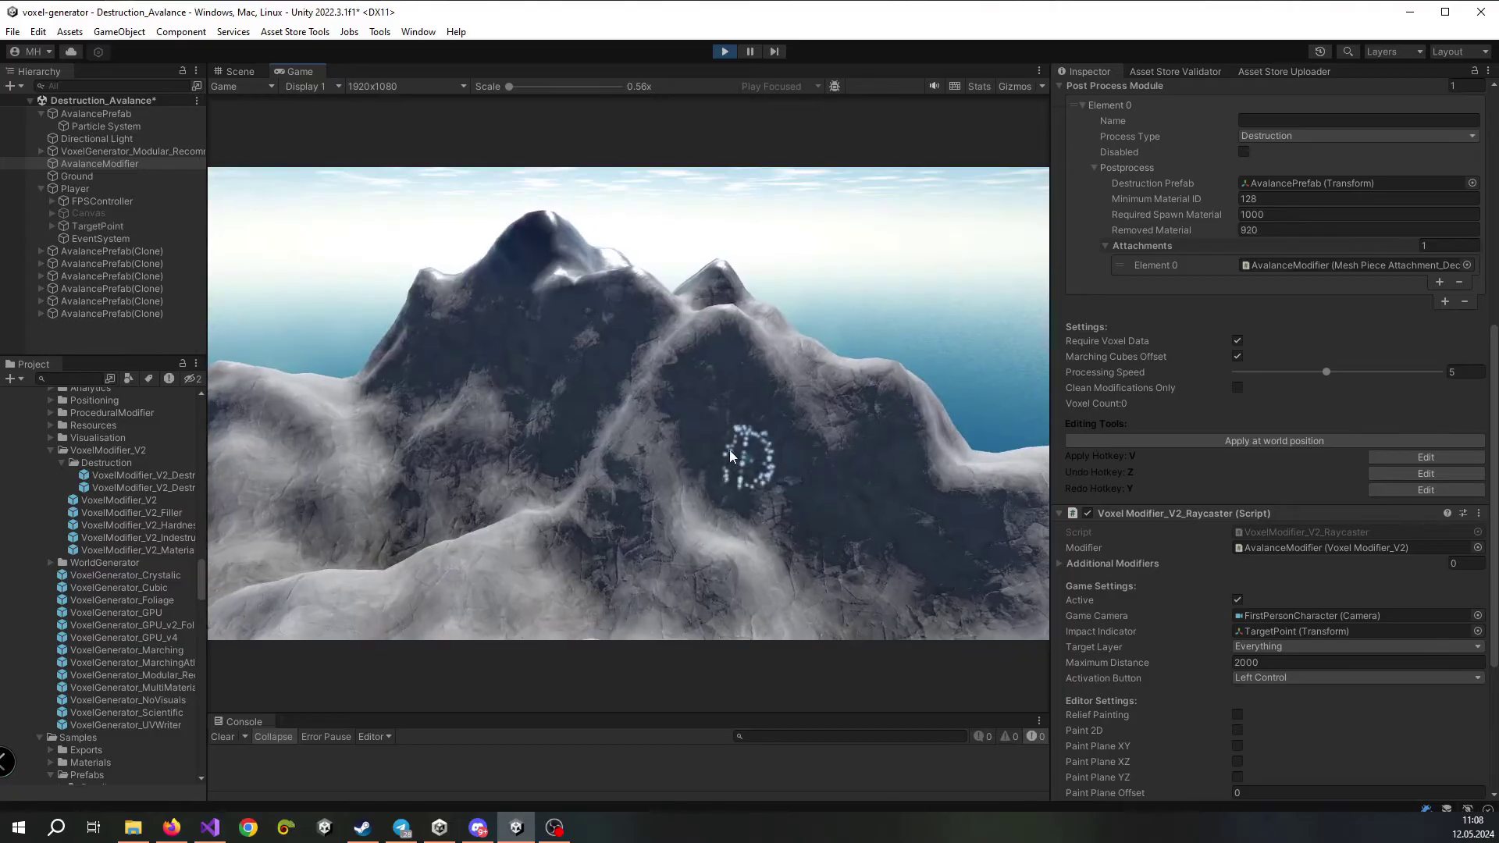
pyautogui.moveTo(729, 450)
pyautogui.keyDown('ctrl'); pyautogui.mouseDown()
pyautogui.moveTo(588, 390)
pyautogui.moveTo(982, 520)
pyautogui.mouseUp(); pyautogui.keyUp('ctrl')
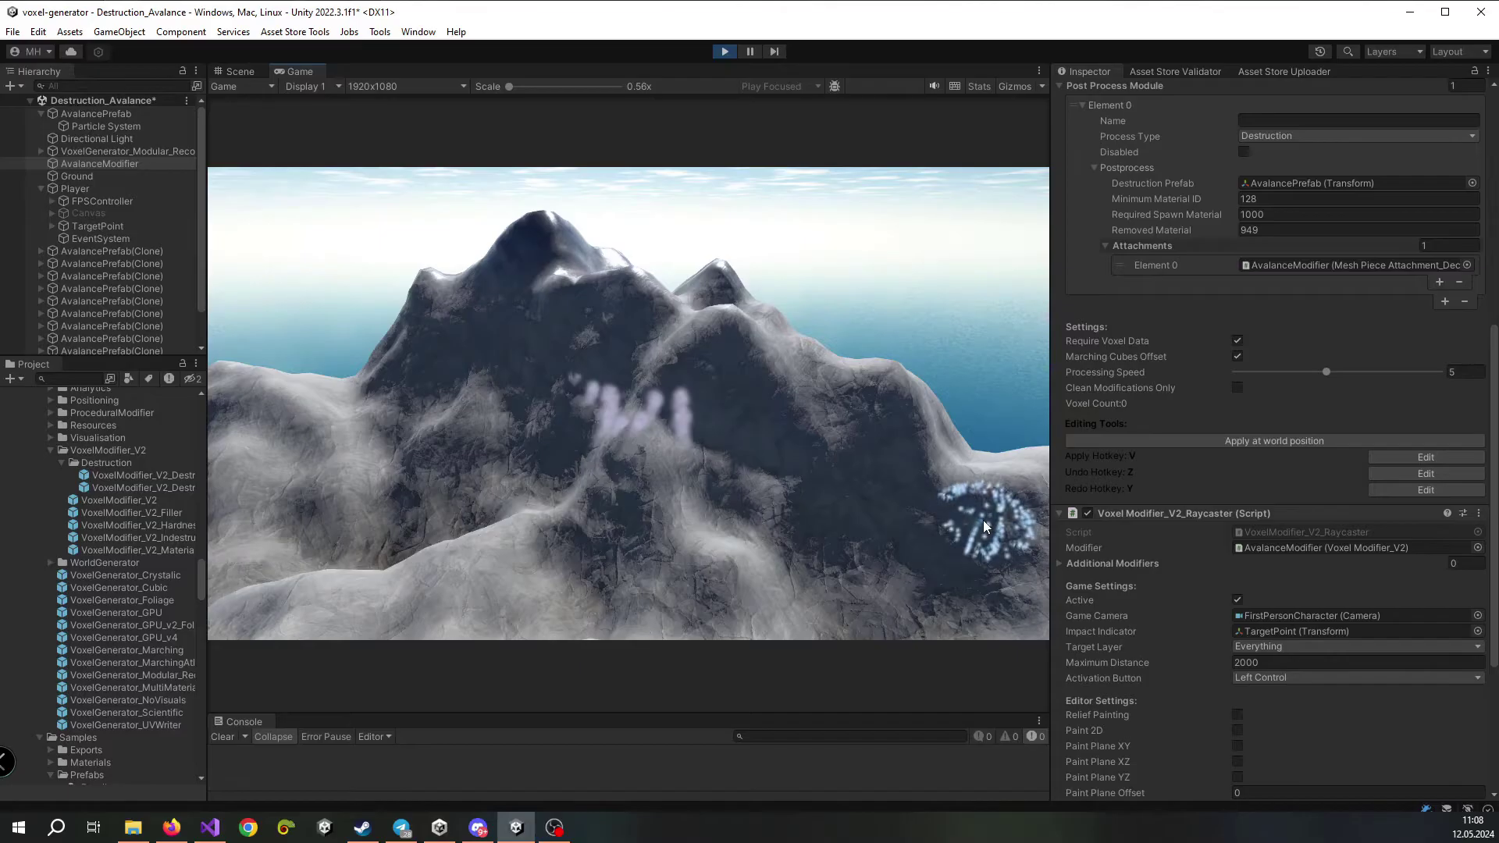
# Set the decay attachment's Decay Time_Min_Max to X 10 and Y 15 in the running scene
pyautogui.scroll(-5, 1219, 582)
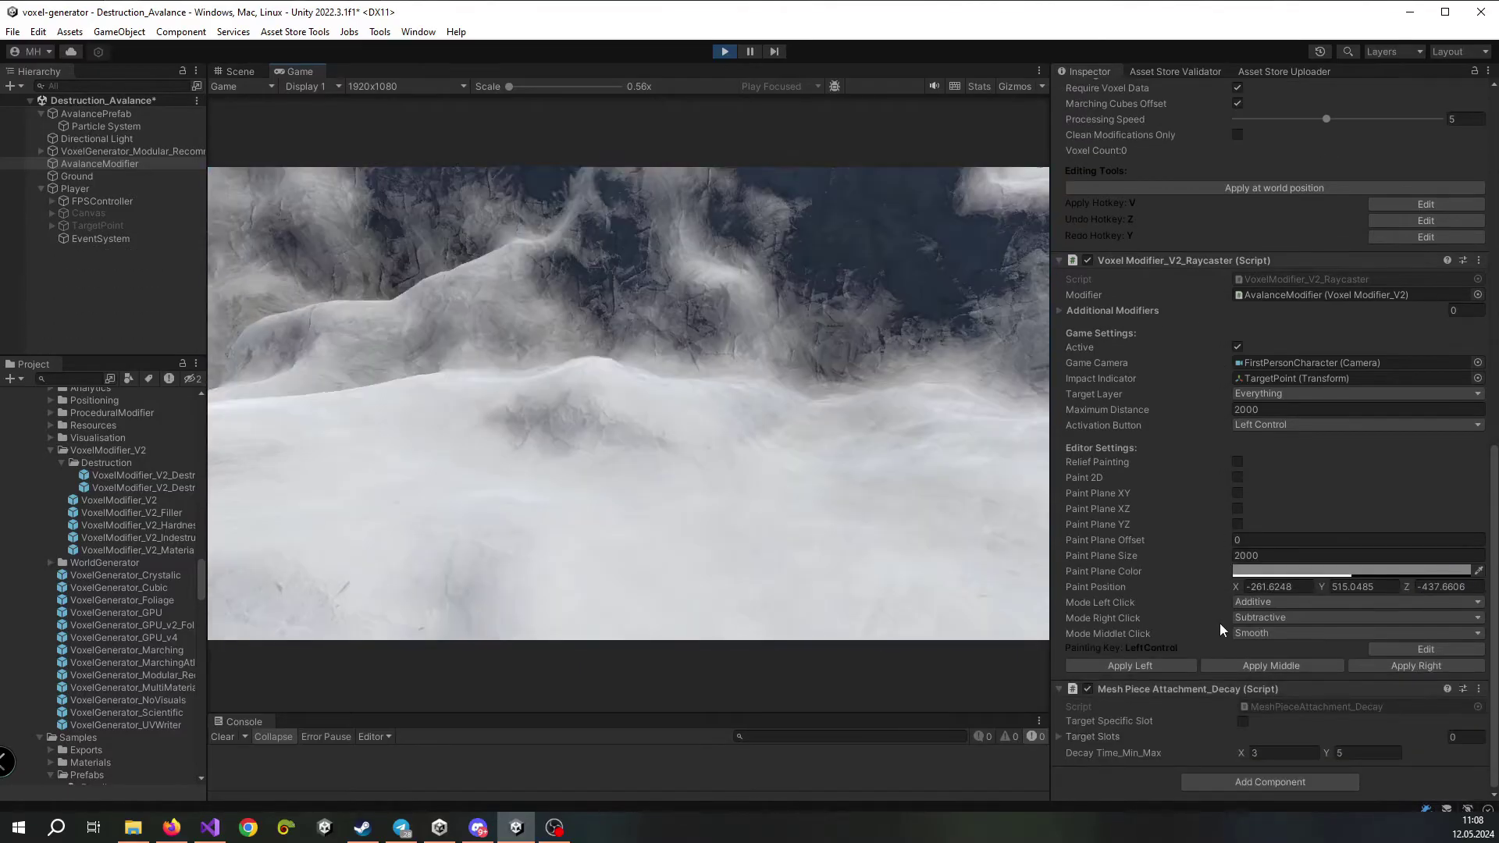
pyautogui.click(1244, 752)
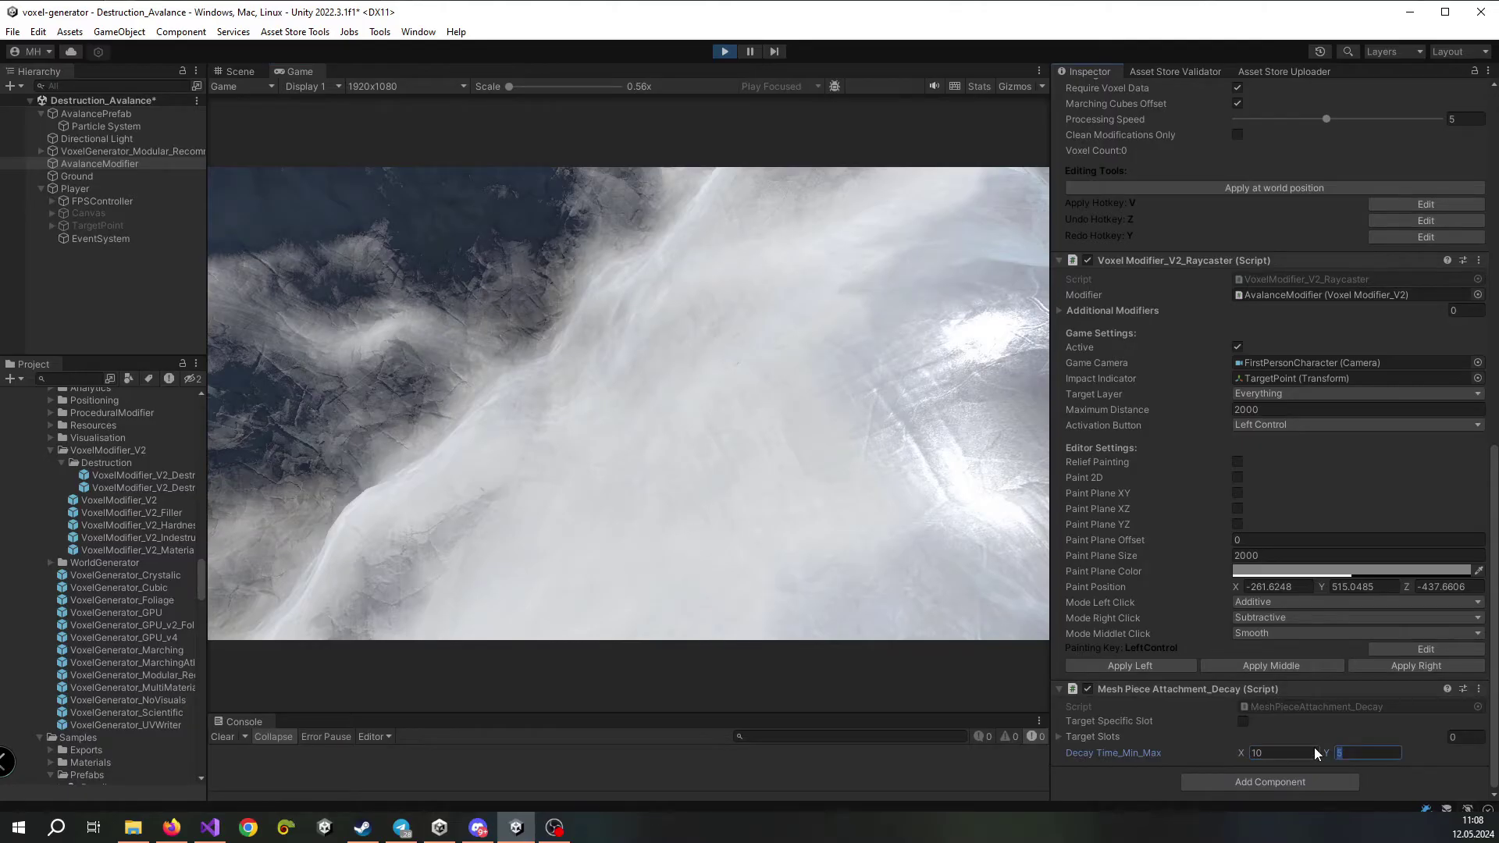
pyautogui.write('15')
pyautogui.click(781, 423)
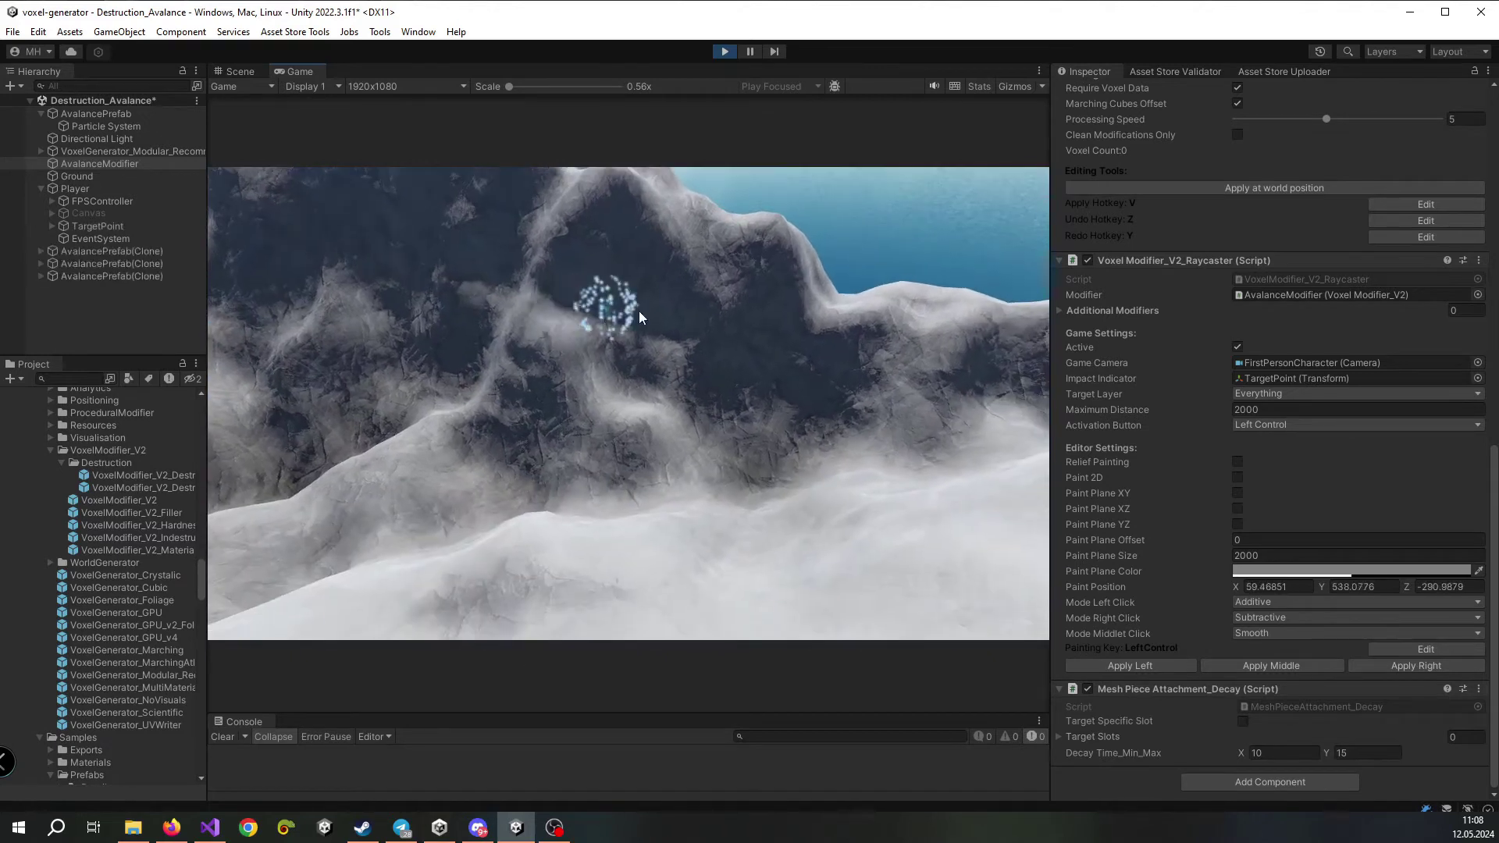
# Carve the mountain slopes to test how long the spawned avalanches last, and stop the scene
pyautogui.keyDown('ctrl'); pyautogui.moveTo(657, 312); pyautogui.dragTo(789, 323); pyautogui.keyUp('ctrl')
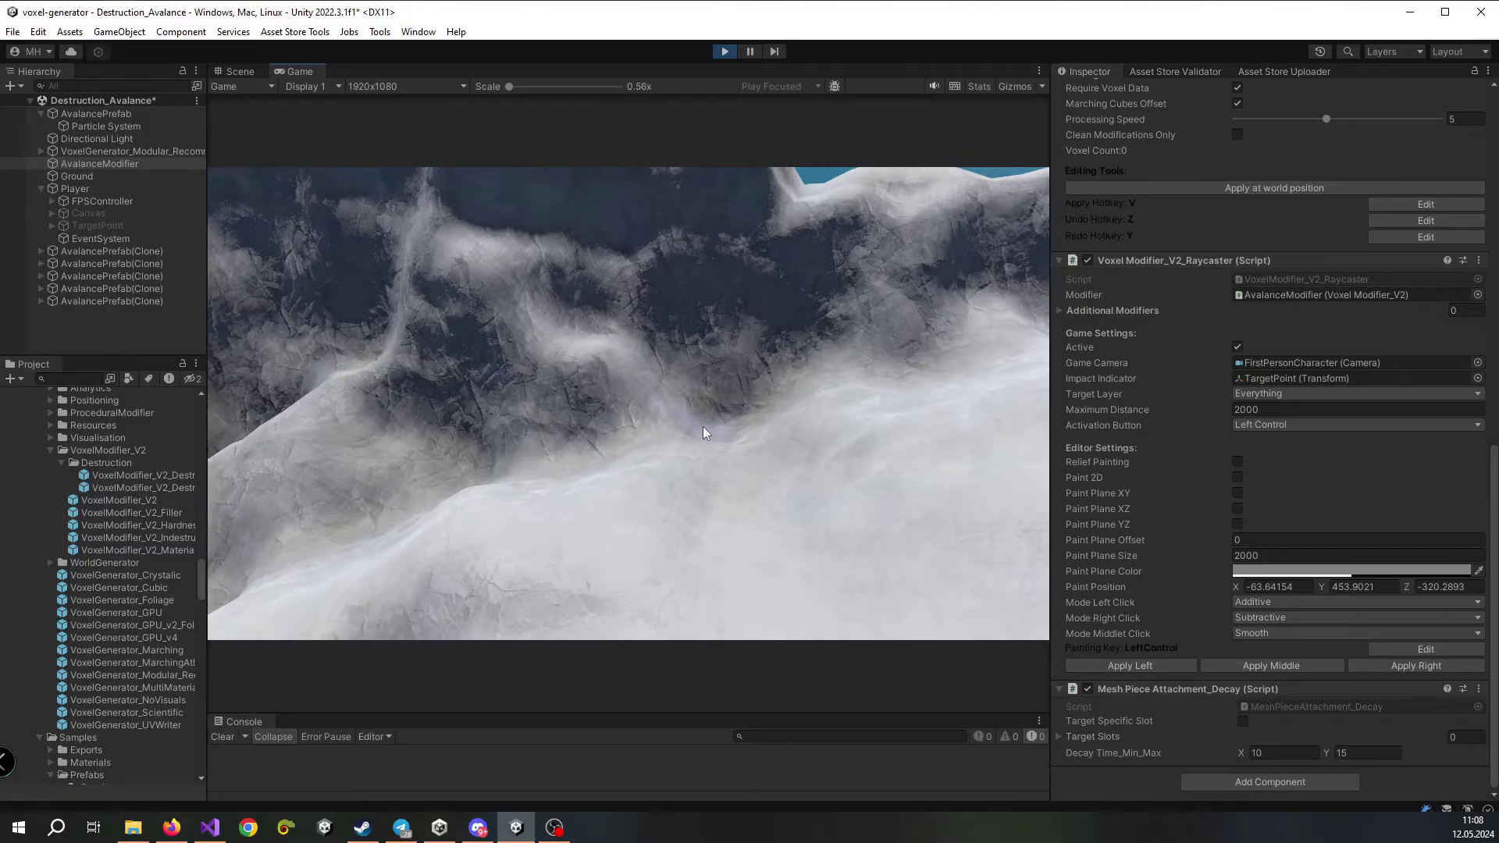
pyautogui.press('ctrl')
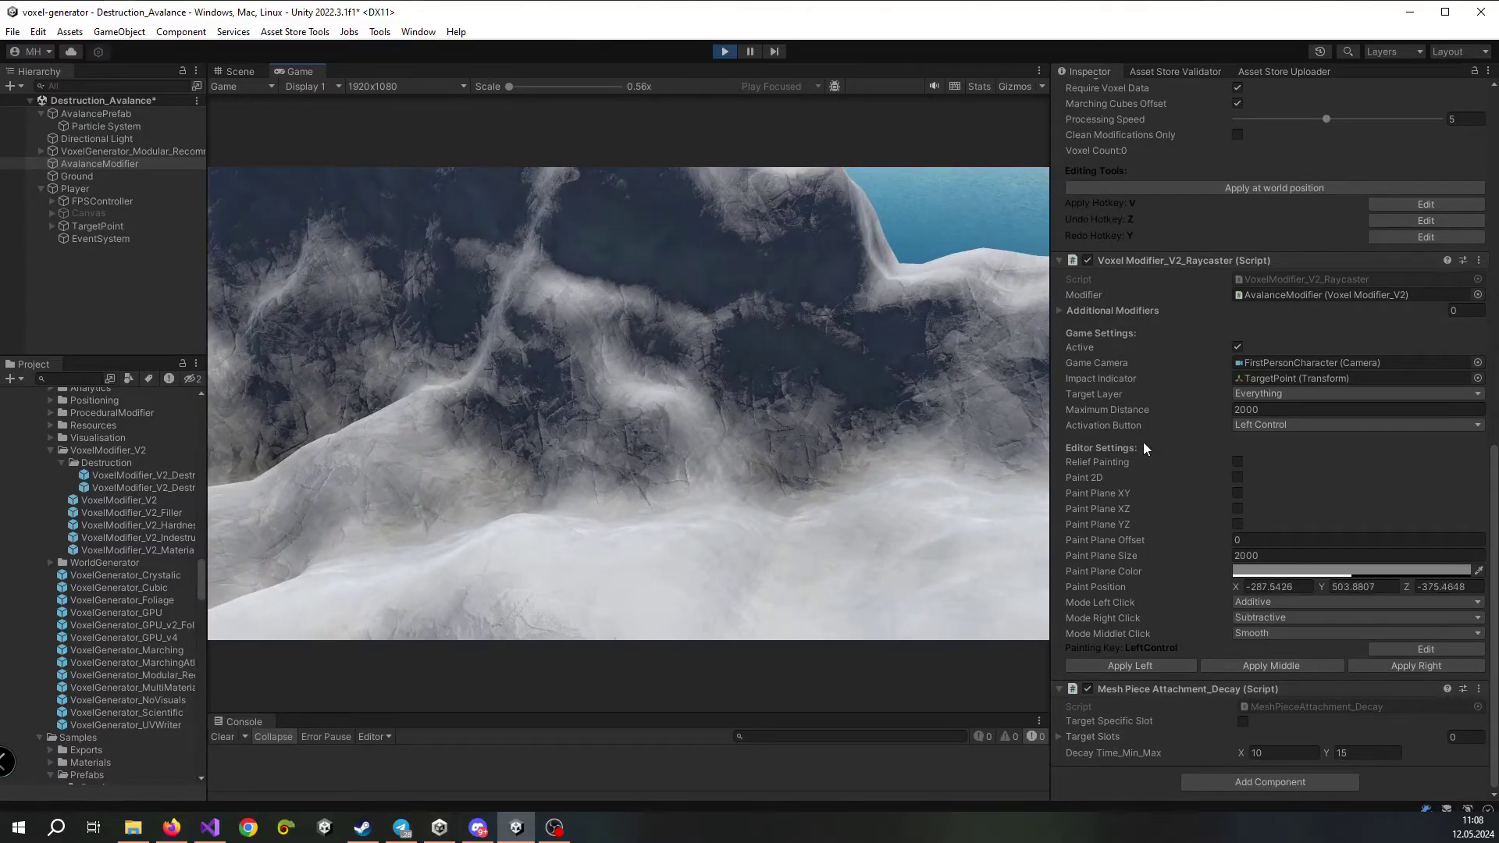
pyautogui.click(724, 52)
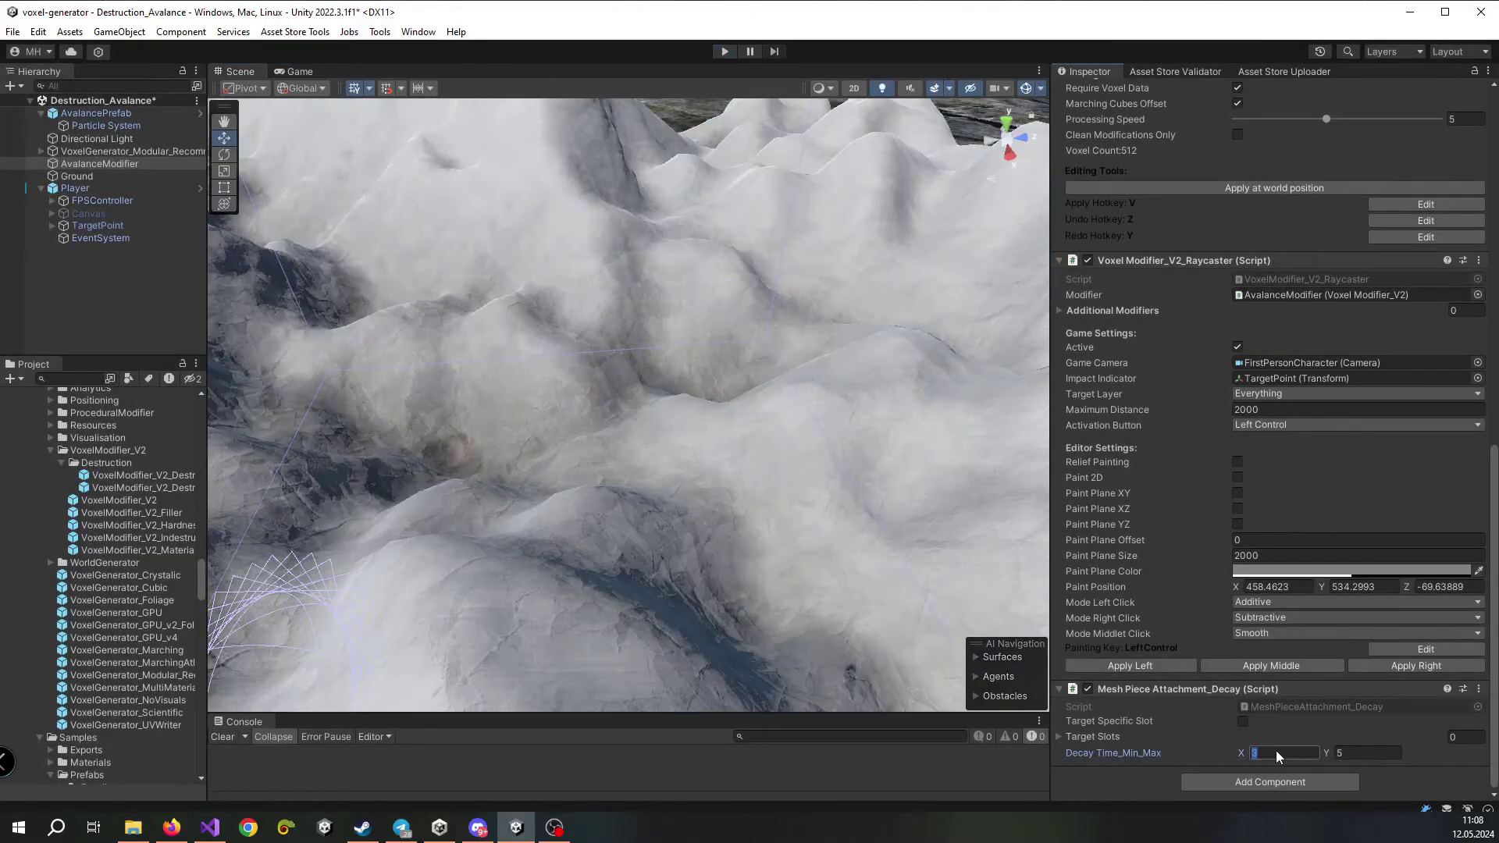
# Set Decay Time_Min_Max to X 10 and Y 15 on AvalanceModifier's decay attachment in edit mode
pyautogui.click(1317, 755)
pyautogui.click(1354, 753)
pyautogui.write('15')
pyautogui.scroll(3, 1147, 374)
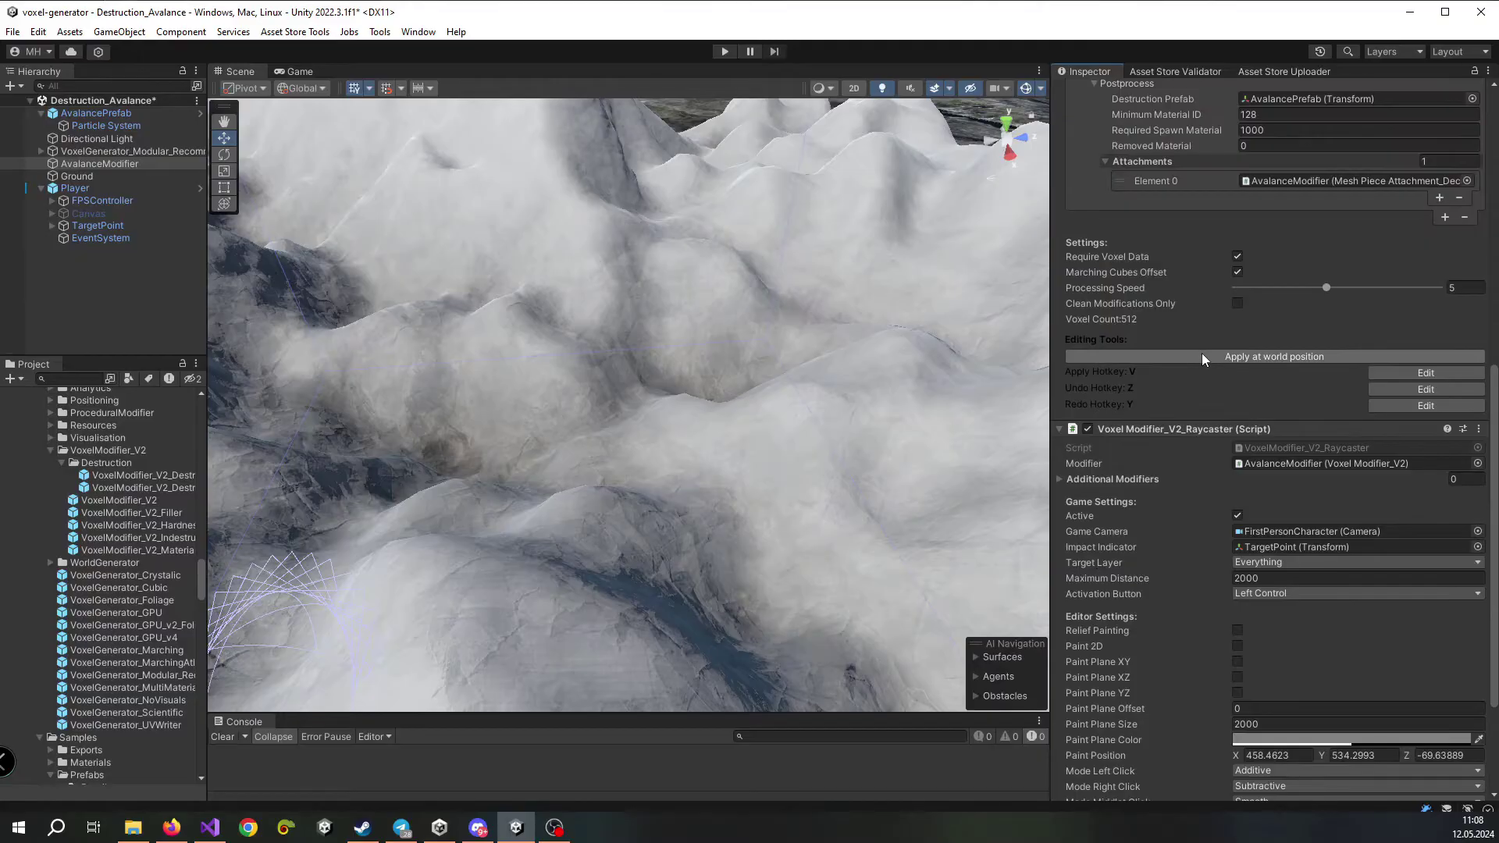
pyautogui.scroll(1, 1196, 344)
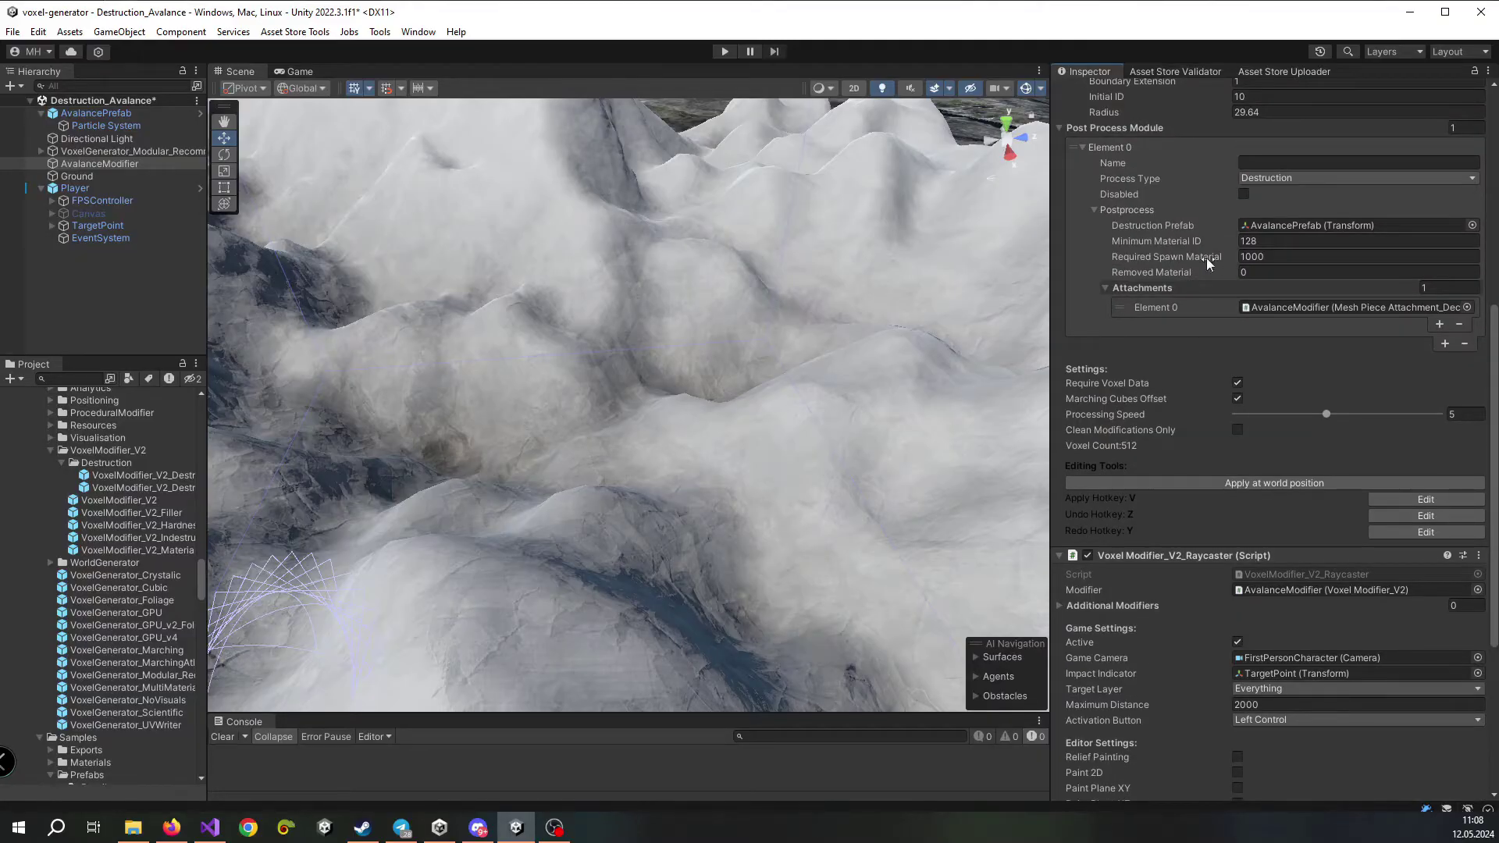
# Run the scene with Decay Time_Min_Max set to X 1 and Y 2, and carve the snowy slope to test it
pyautogui.click(725, 52)
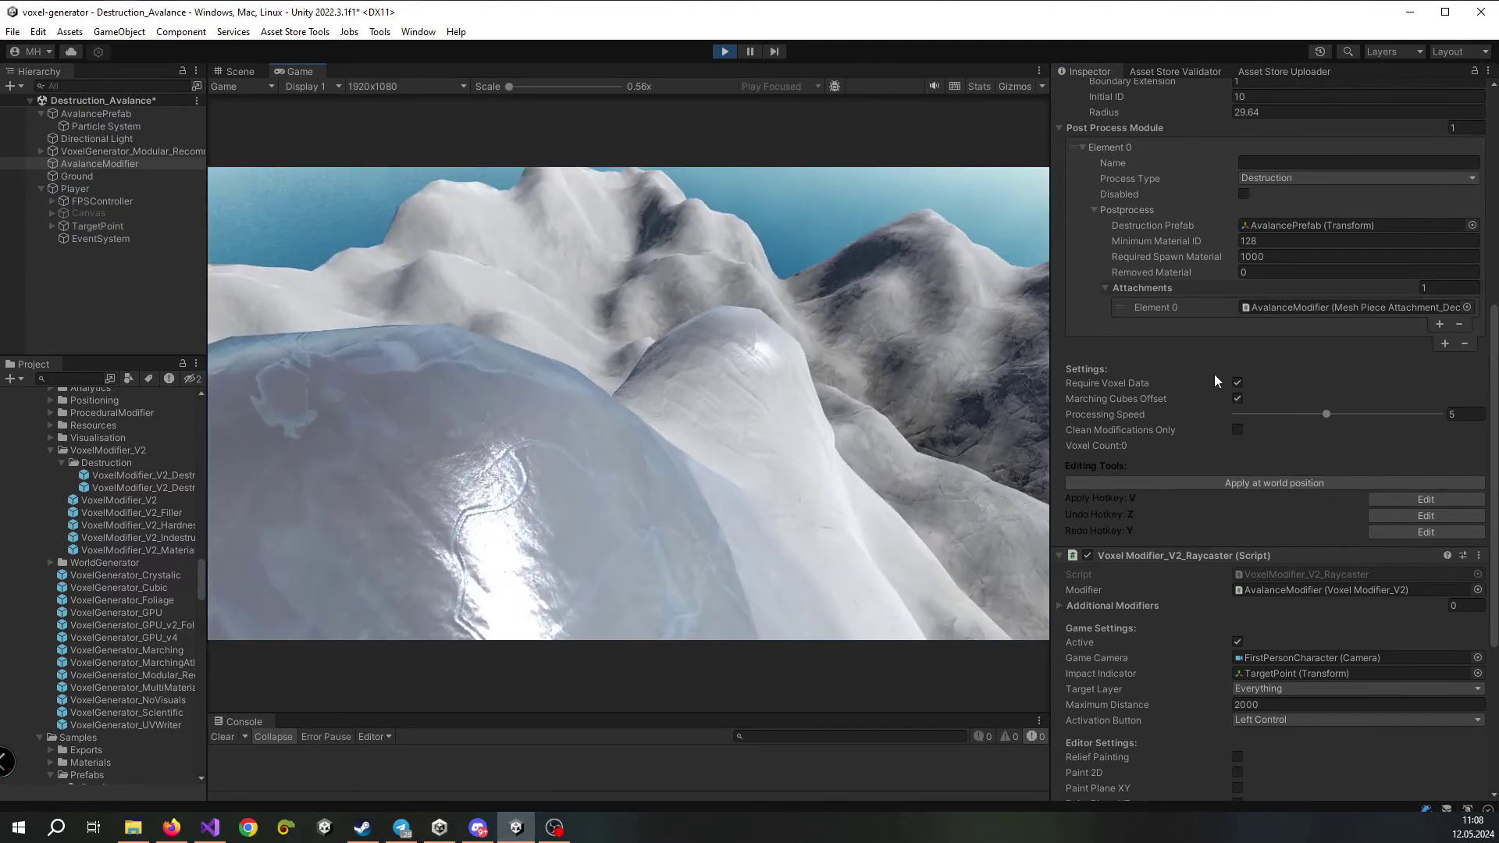
pyautogui.scroll(-7, 1215, 374)
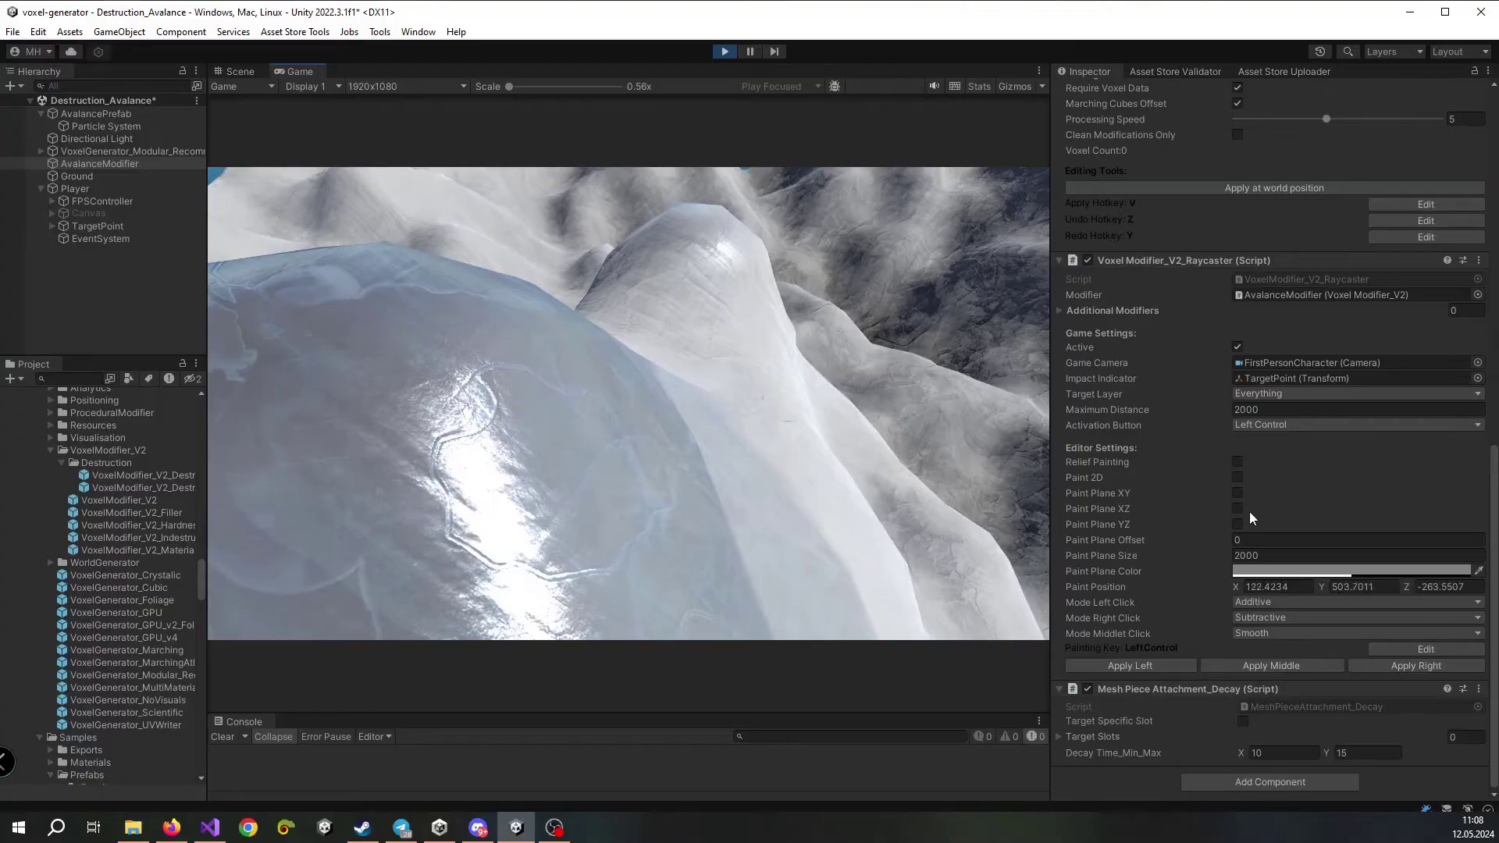
pyautogui.write('1')
pyautogui.click(1349, 753)
pyautogui.click(840, 443)
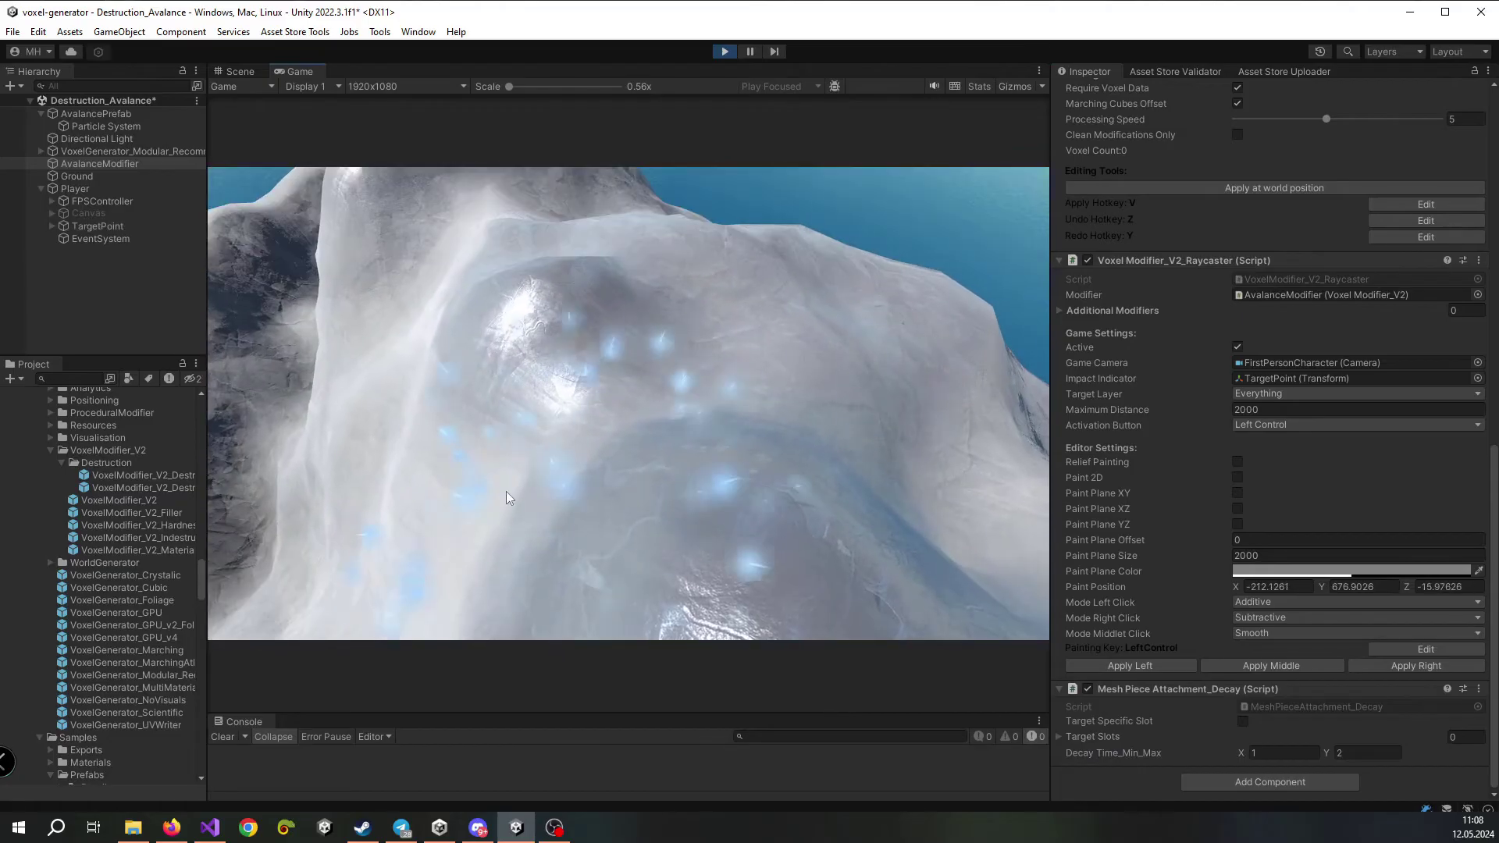
pyautogui.moveTo(495, 486)
pyautogui.keyDown('ctrl'); pyautogui.mouseDown()
pyautogui.moveTo(429, 411)
pyautogui.moveTo(430, 326)
pyautogui.moveTo(438, 350)
pyautogui.mouseUp(); pyautogui.keyUp('ctrl')
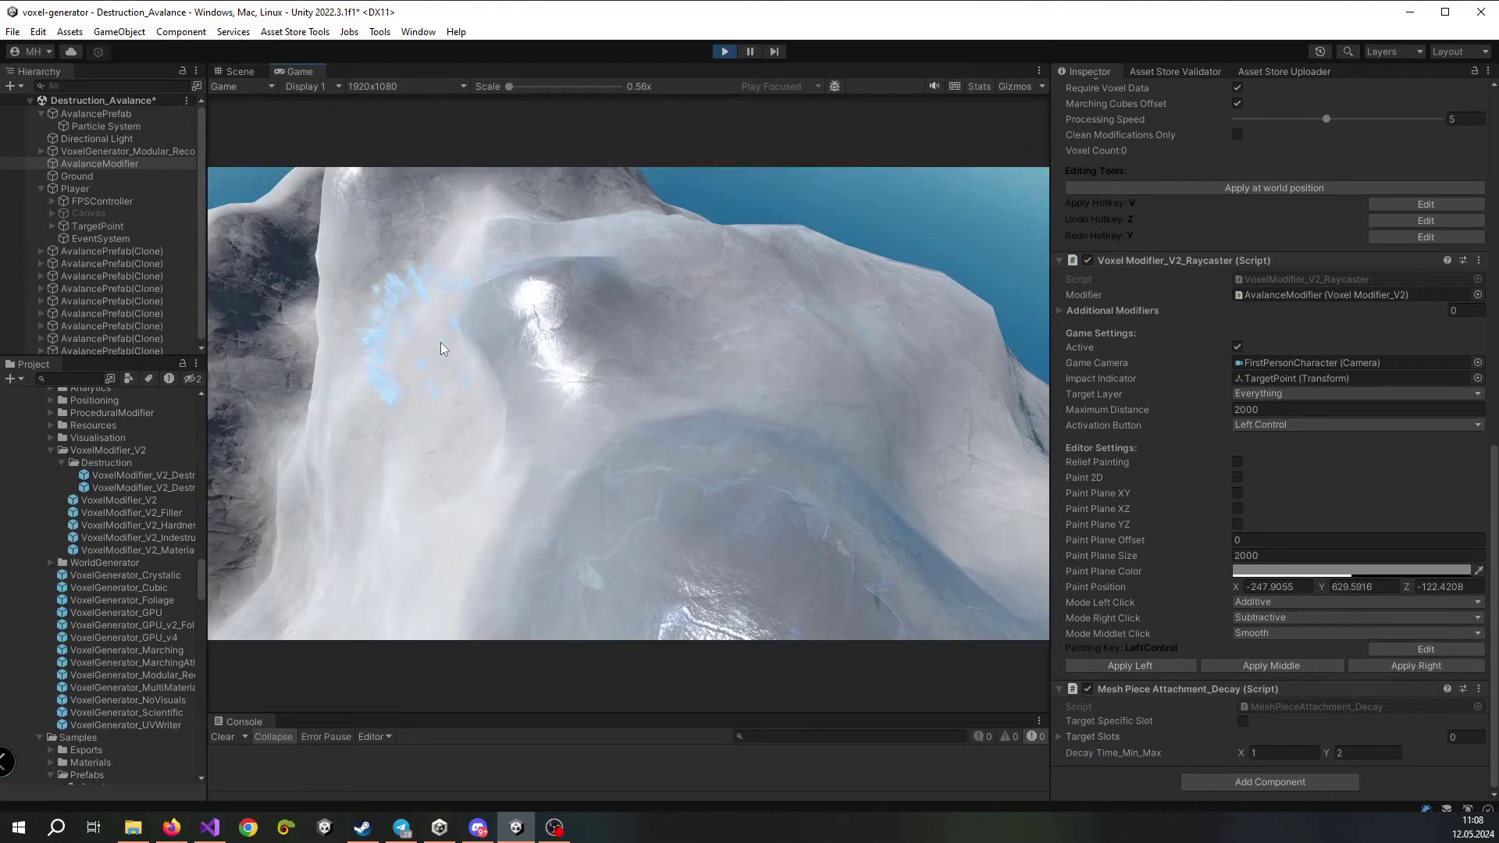
pyautogui.keyDown('ctrl'); pyautogui.click(574, 322); pyautogui.keyUp('ctrl')
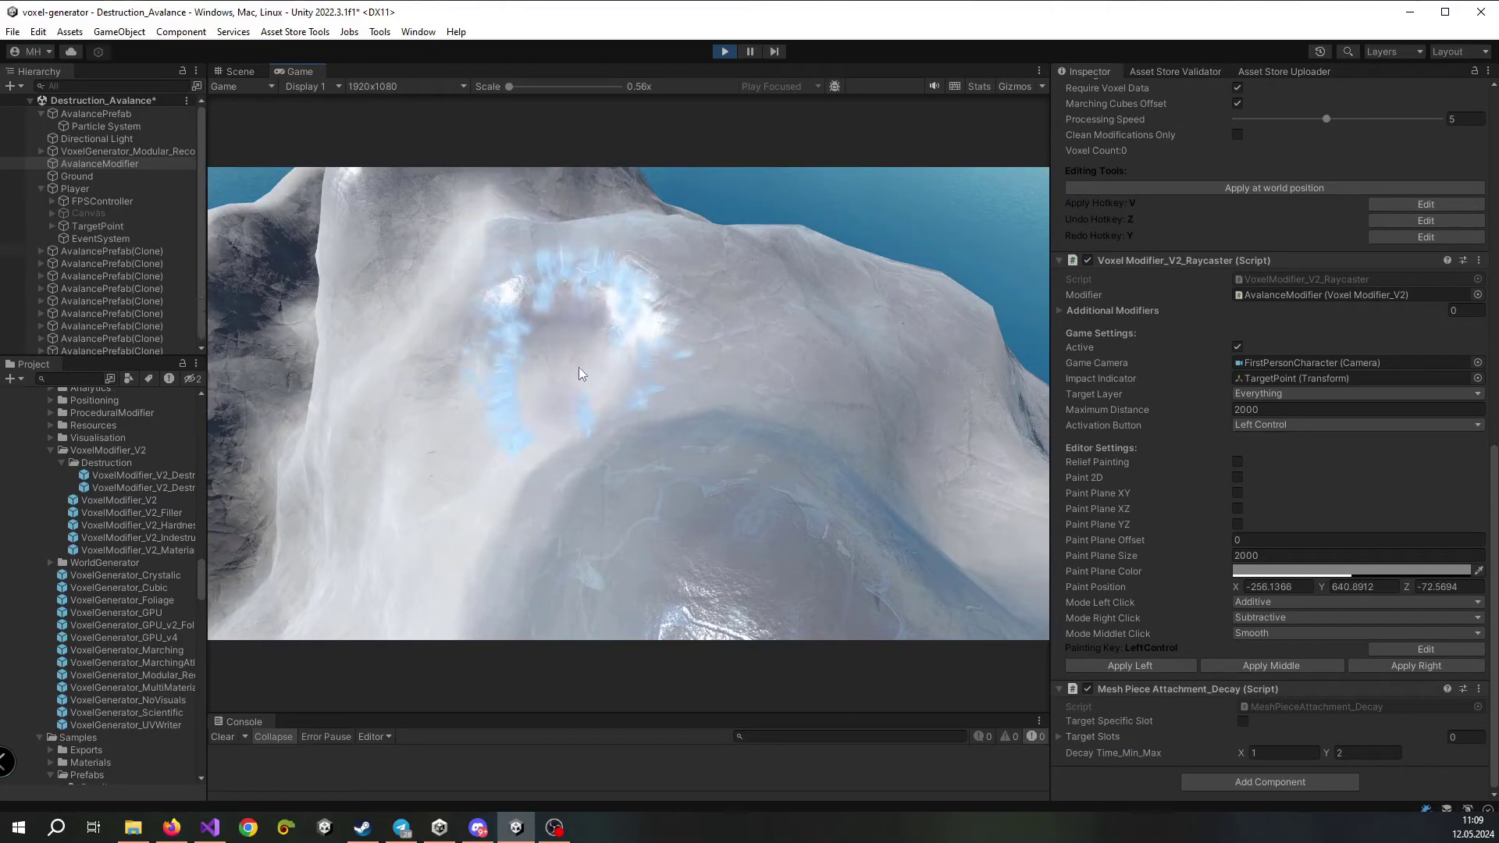
# Set the Destruction element's Required Spawn Material to 500 while the scene runs
pyautogui.scroll(1, 1207, 406)
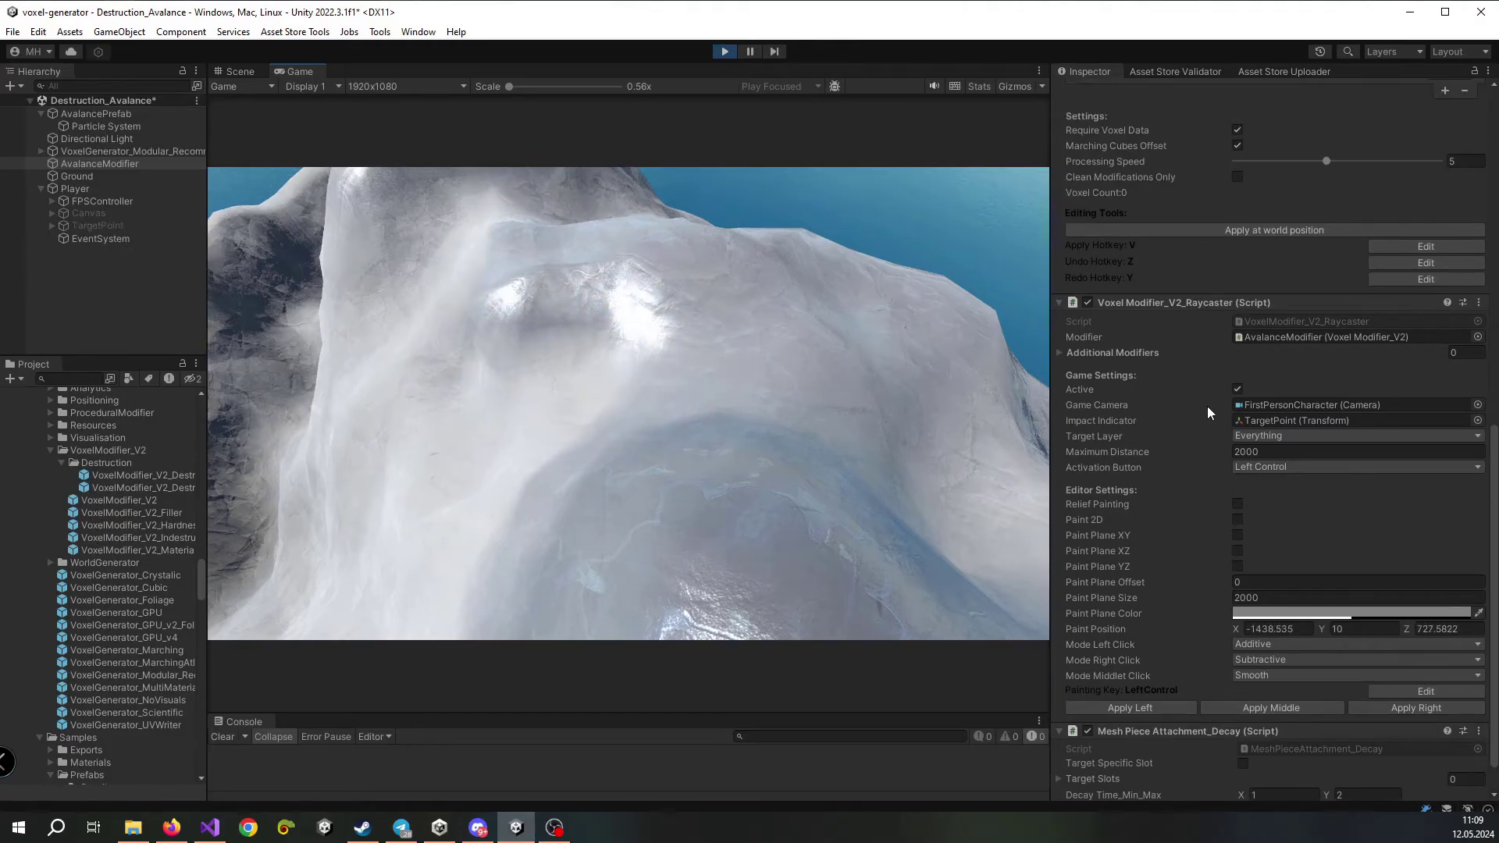
pyautogui.scroll(2, 1193, 433)
pyautogui.scroll(4, 1197, 424)
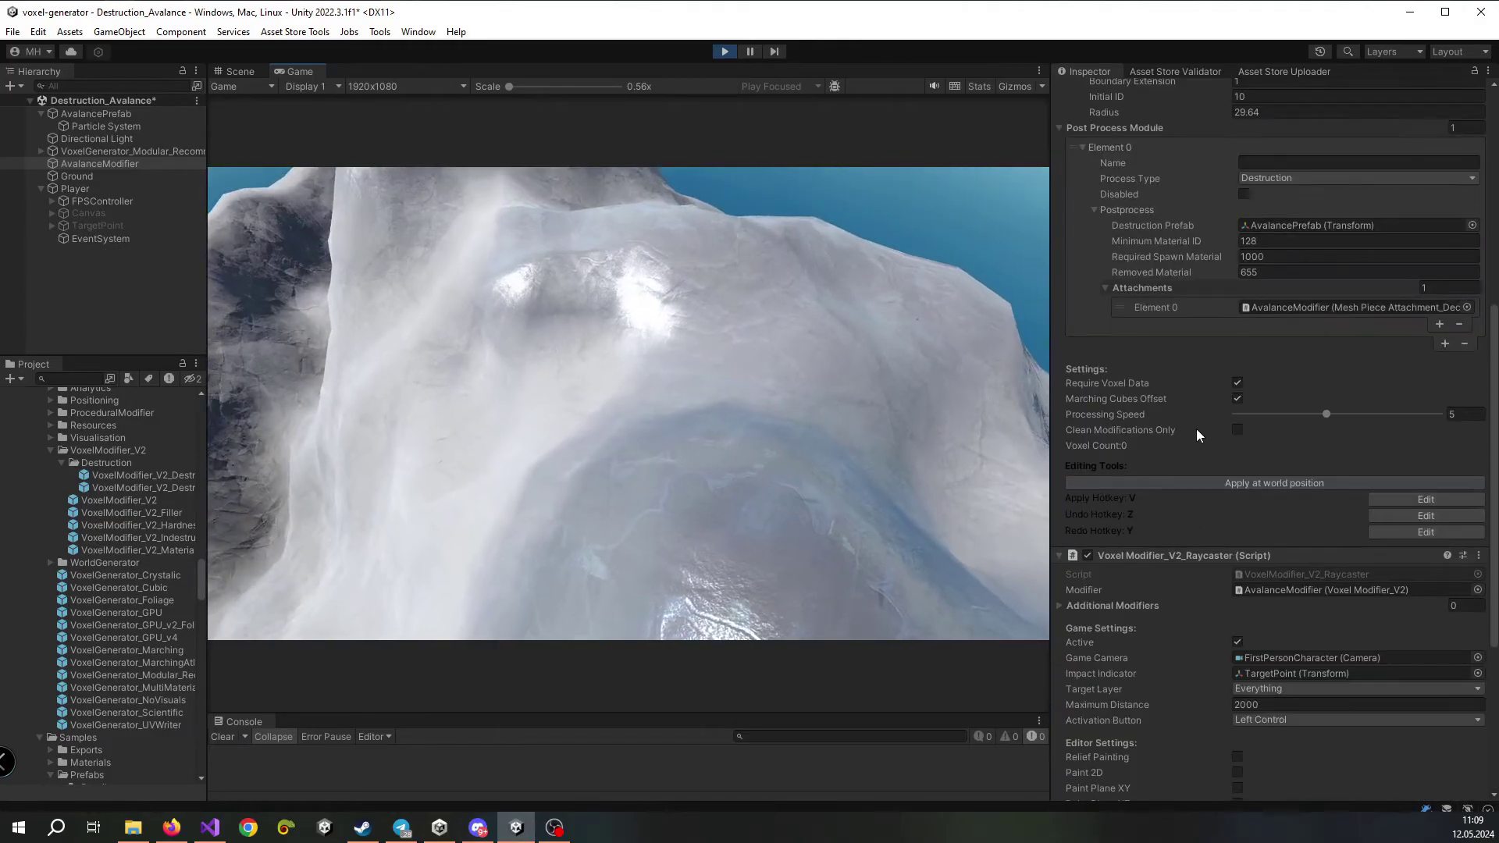
pyautogui.click(1273, 256)
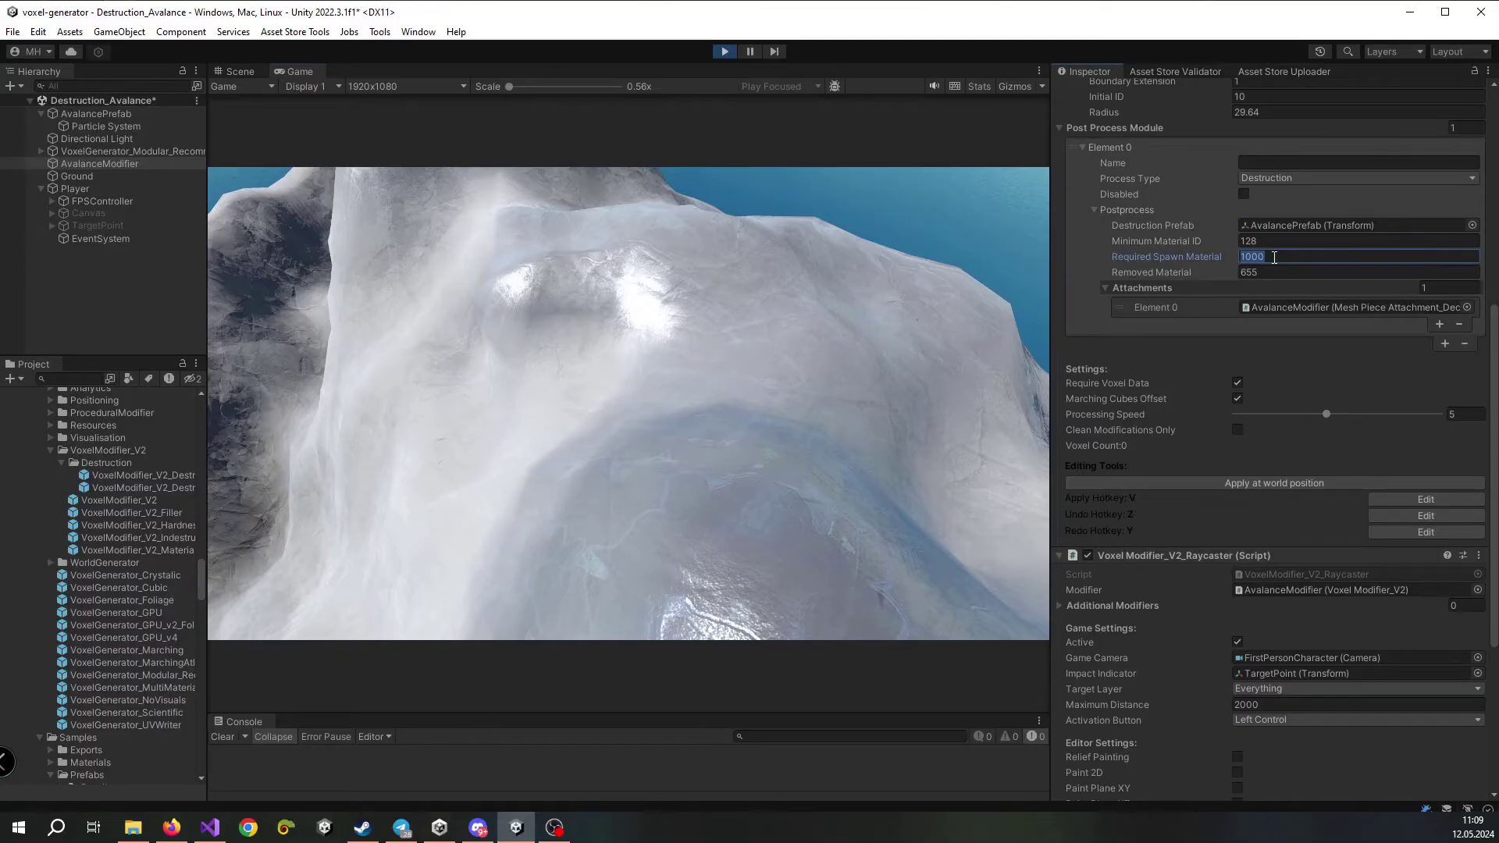
pyautogui.write('500')
pyautogui.click(831, 312)
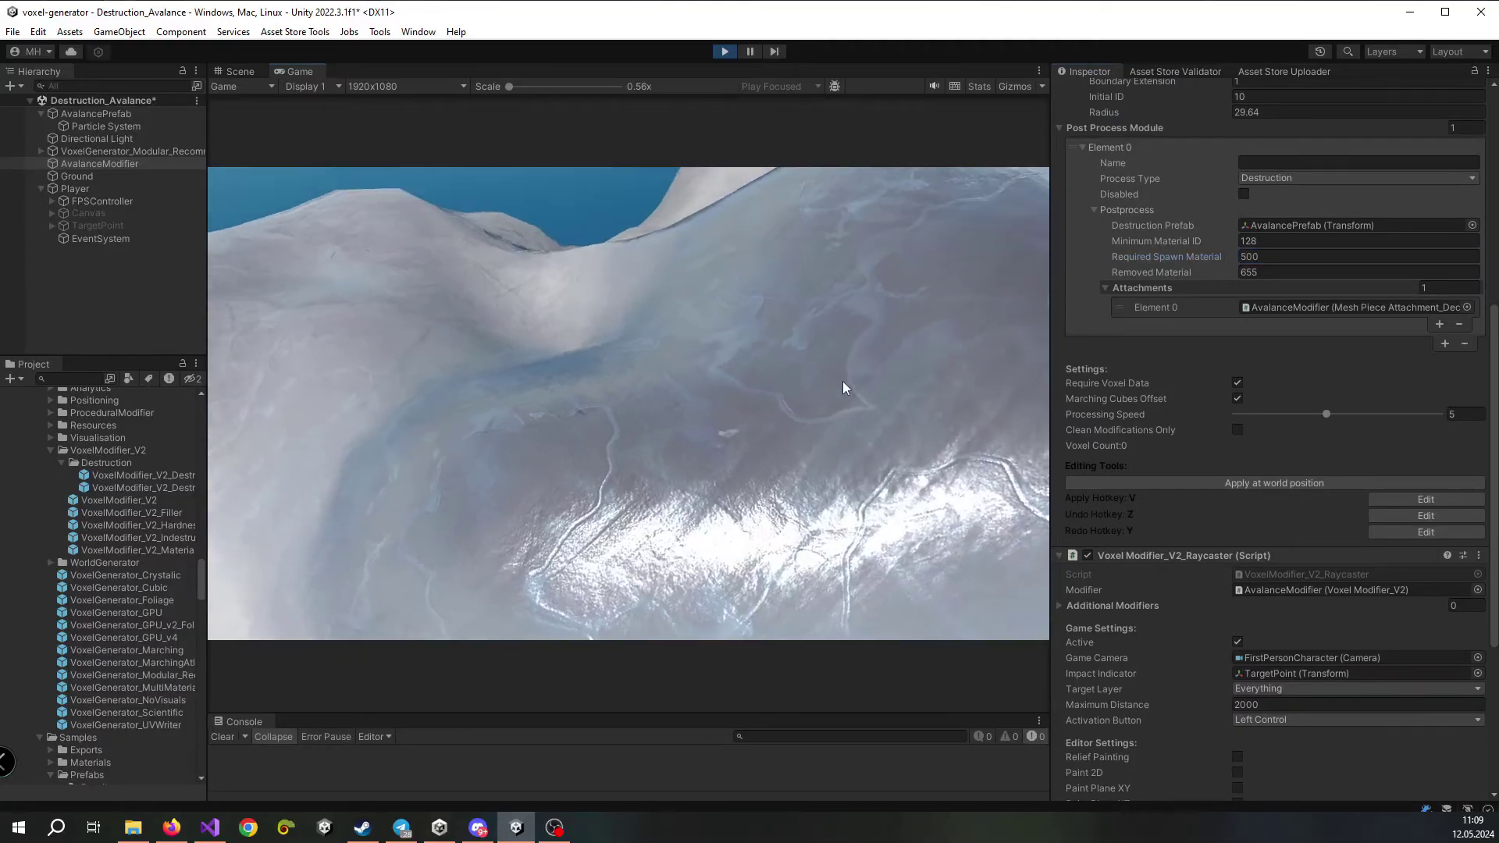
# Carve the terrain several times to test avalanche spawning with the reduced material requirement, and stop the scene
pyautogui.press('ctrl')
pyautogui.press('ctrl')
pyautogui.press('ctrl')
pyautogui.press('ctrl')
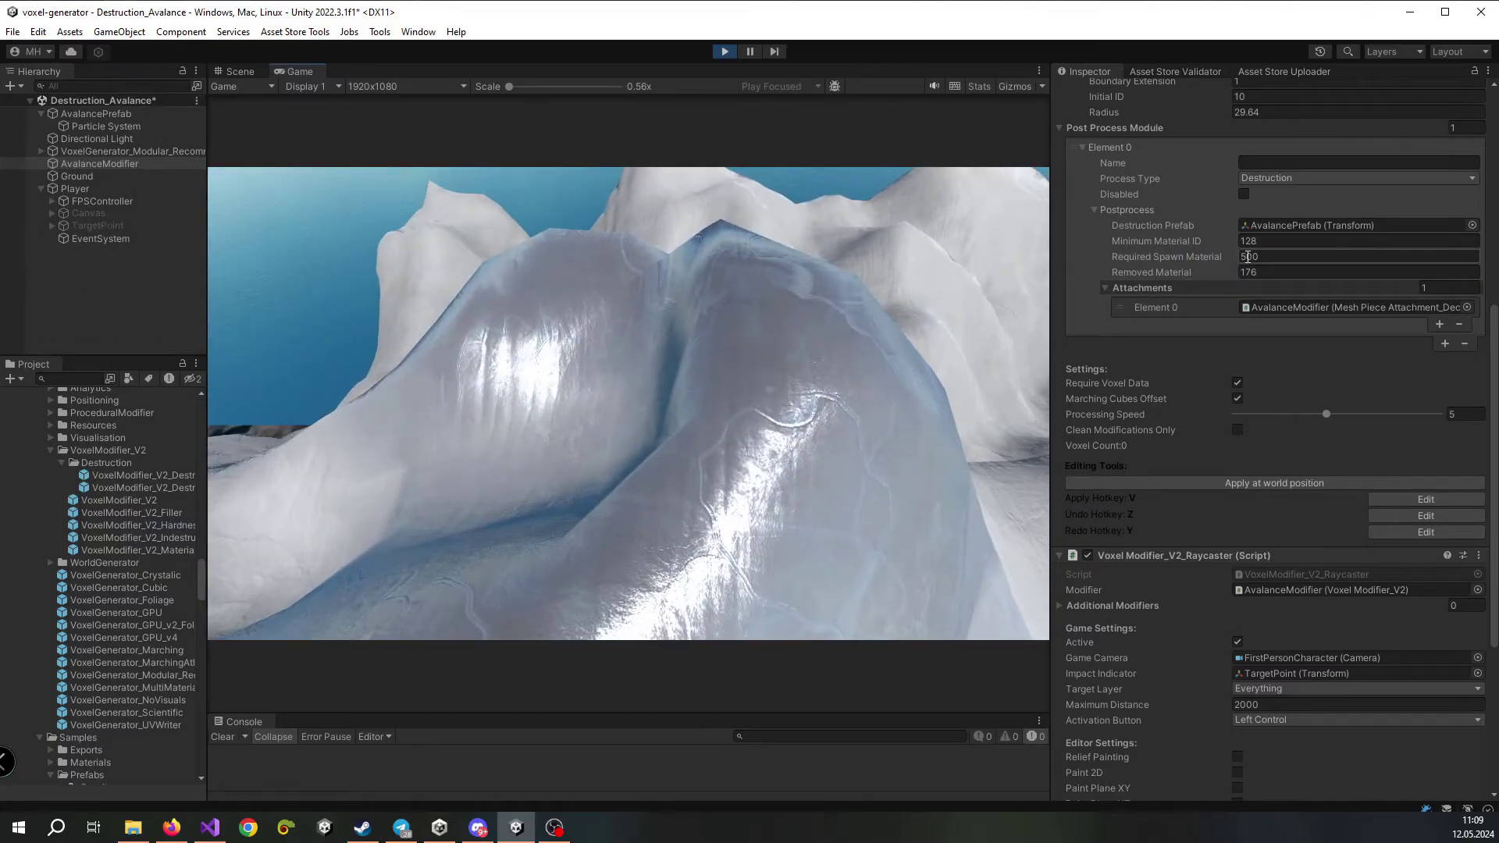
pyautogui.click(724, 51)
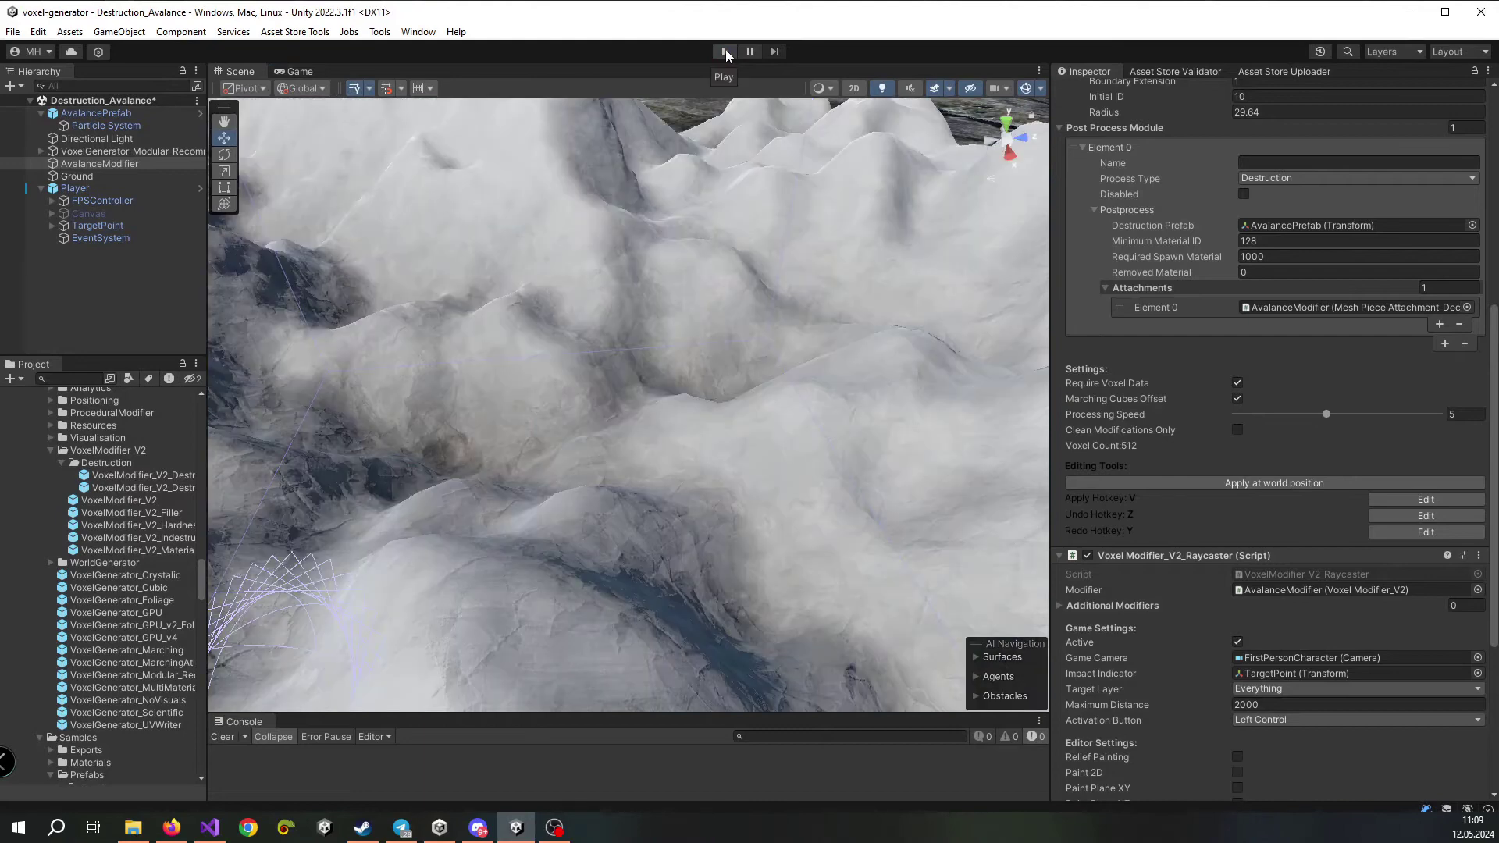
# Run the scene and set Required Spawn Material to 100 and Decay Time_Min_Max to X 1 and Y 2
pyautogui.click(725, 51)
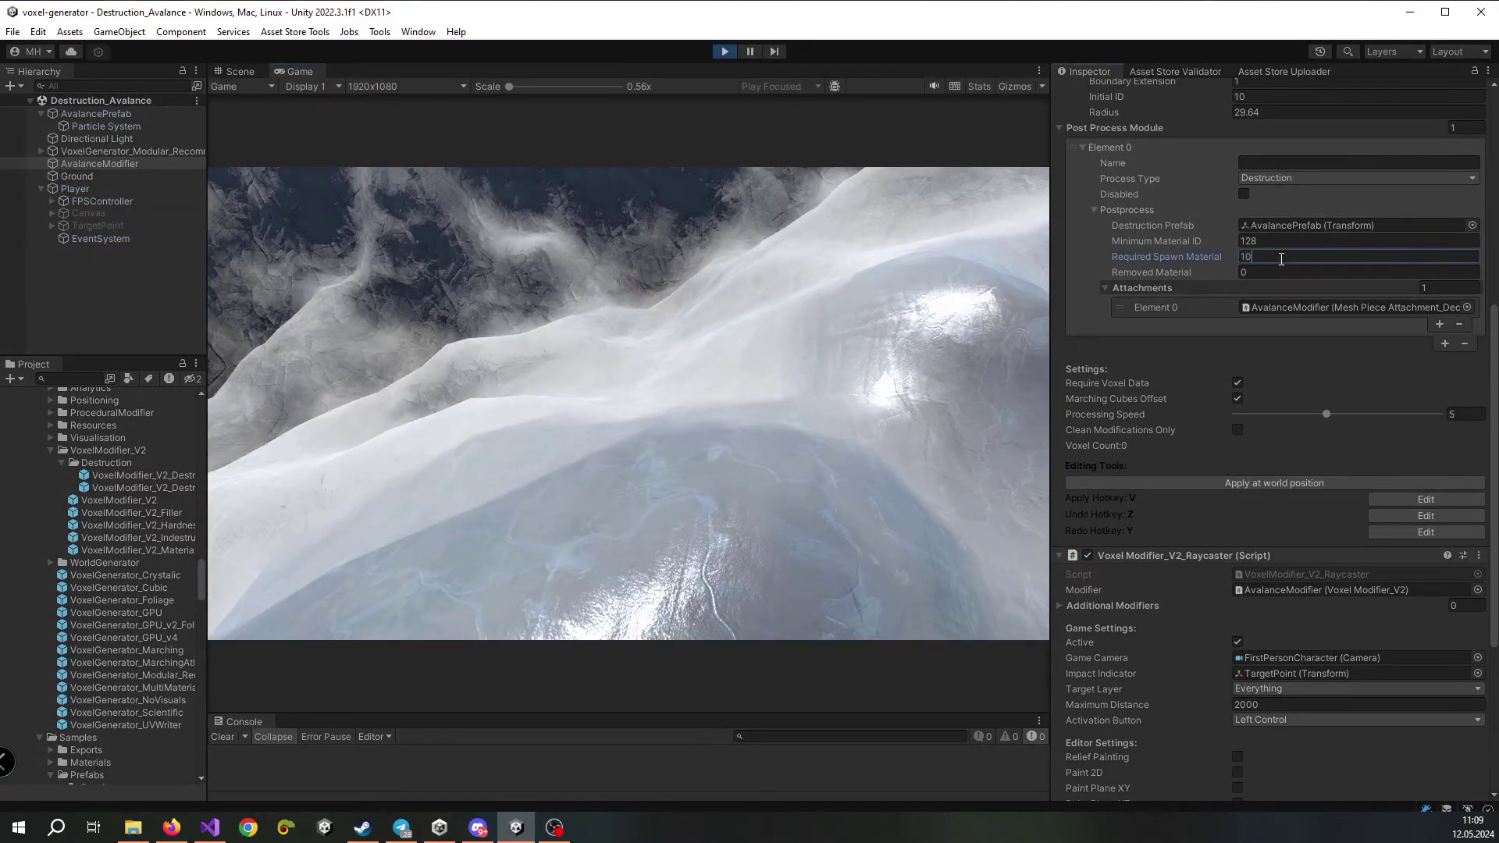
pyautogui.click(753, 321)
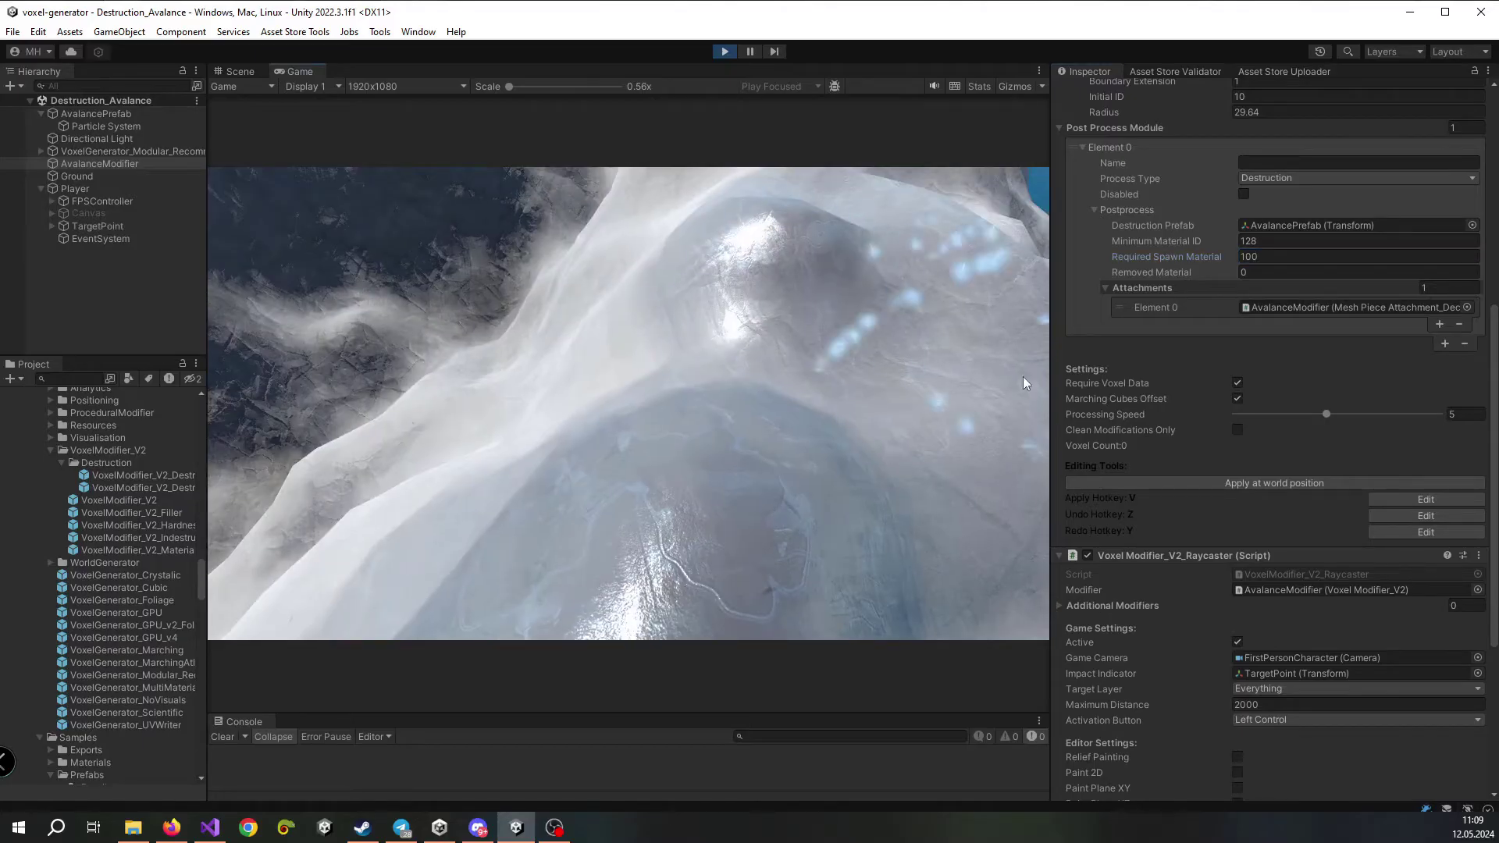
pyautogui.scroll(-5, 1244, 480)
pyautogui.click(1281, 753)
pyautogui.write('1')
pyautogui.press('Tab')
pyautogui.write('2')
pyautogui.click(756, 489)
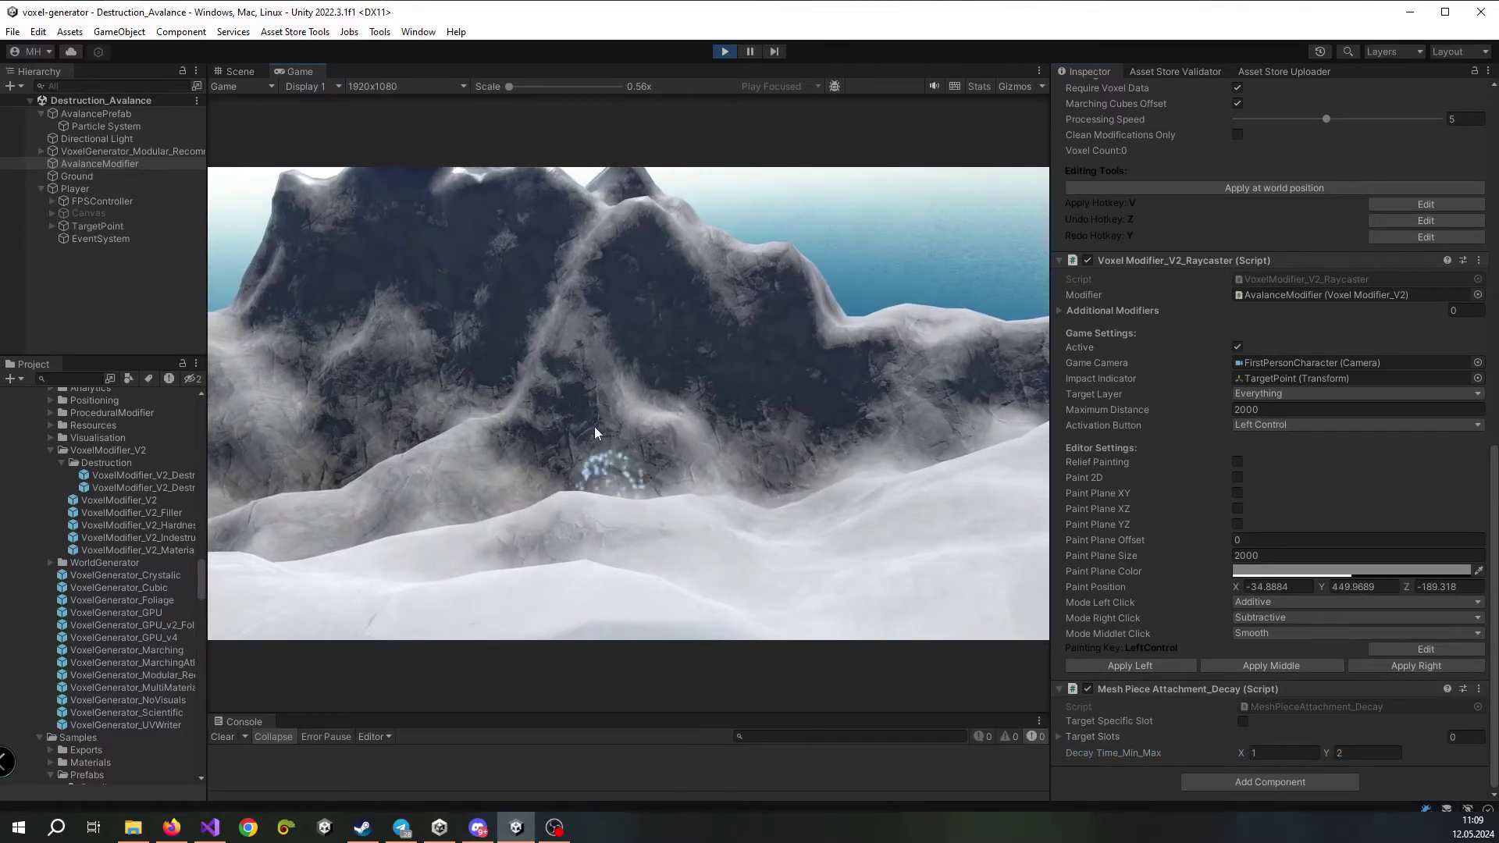
# Carve long strokes across the mountain face to test frequent avalanche spawning with the short decay time
pyautogui.keyDown('ctrl'); pyautogui.click(579, 333); pyautogui.keyUp('ctrl')
pyautogui.click(726, 373)
pyautogui.moveTo(415, 344)
pyautogui.keyDown('ctrl'); pyautogui.mouseDown()
pyautogui.moveTo(629, 367)
pyautogui.moveTo(776, 438)
pyautogui.moveTo(693, 437)
pyautogui.mouseUp(); pyautogui.keyUp('ctrl')
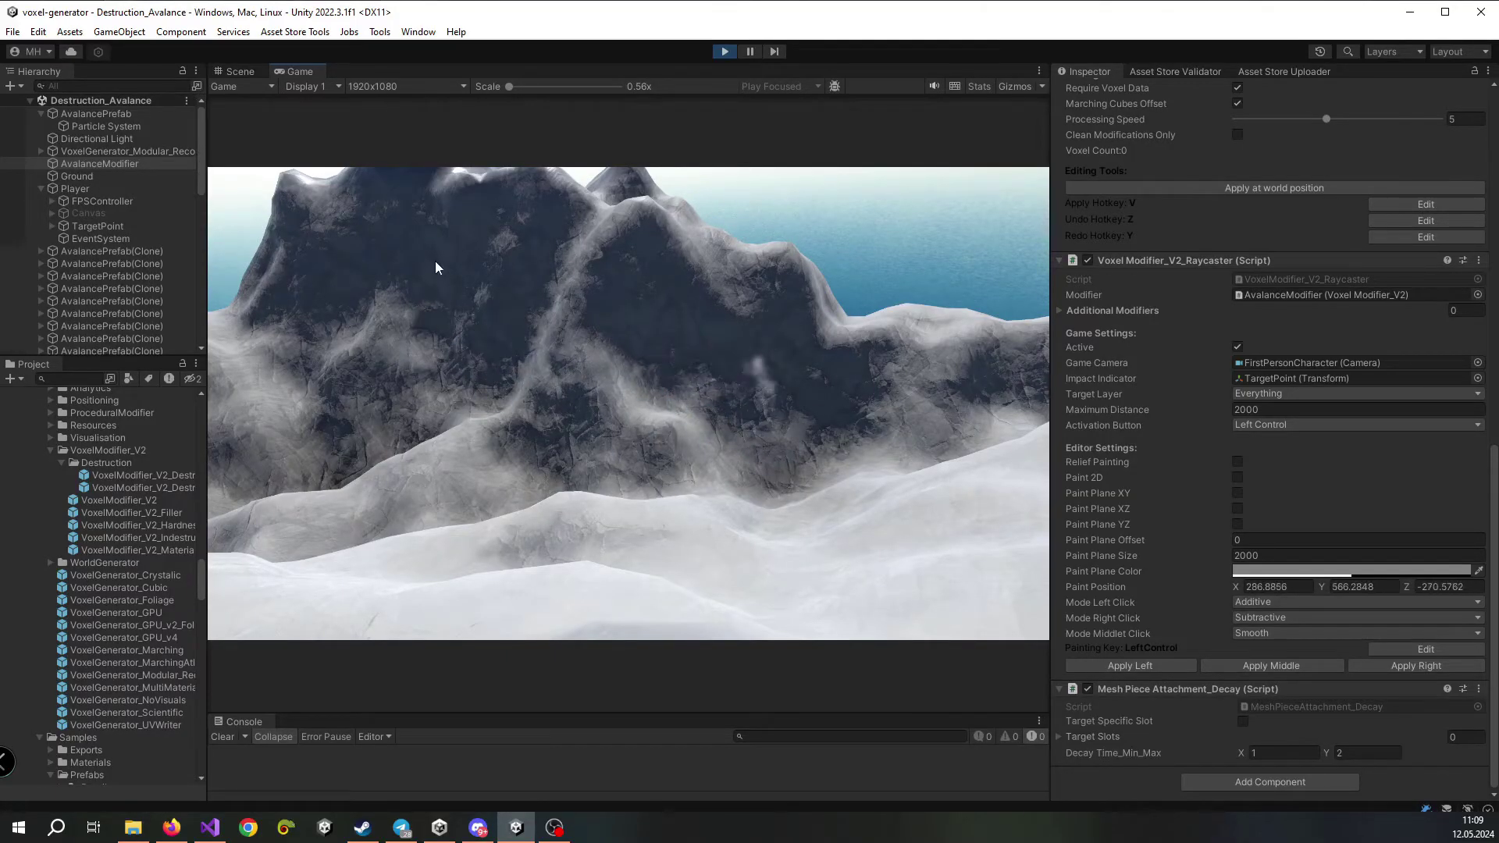
pyautogui.keyDown('ctrl'); pyautogui.moveTo(466, 273); pyautogui.dragTo(703, 357); pyautogui.keyUp('ctrl')
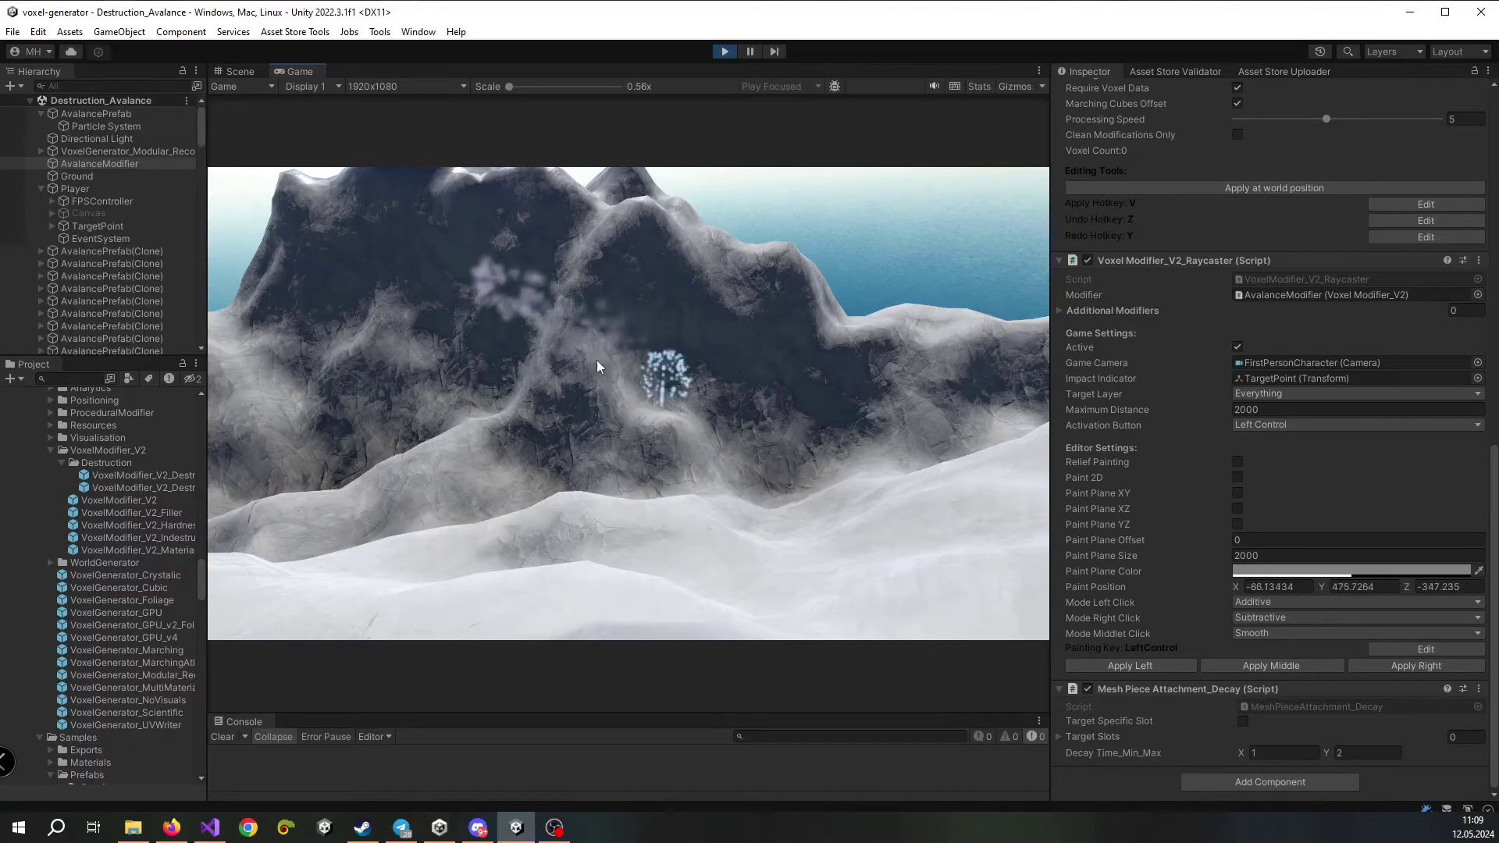
pyautogui.moveTo(543, 353)
pyautogui.mouseDown()
pyautogui.moveTo(618, 385)
pyautogui.moveTo(651, 379)
pyautogui.moveTo(760, 454)
pyautogui.moveTo(858, 420)
pyautogui.mouseUp()
# Set the Initial ID of the modifier's sphere shape to 20 while the scene runs
pyautogui.scroll(10, 1271, 390)
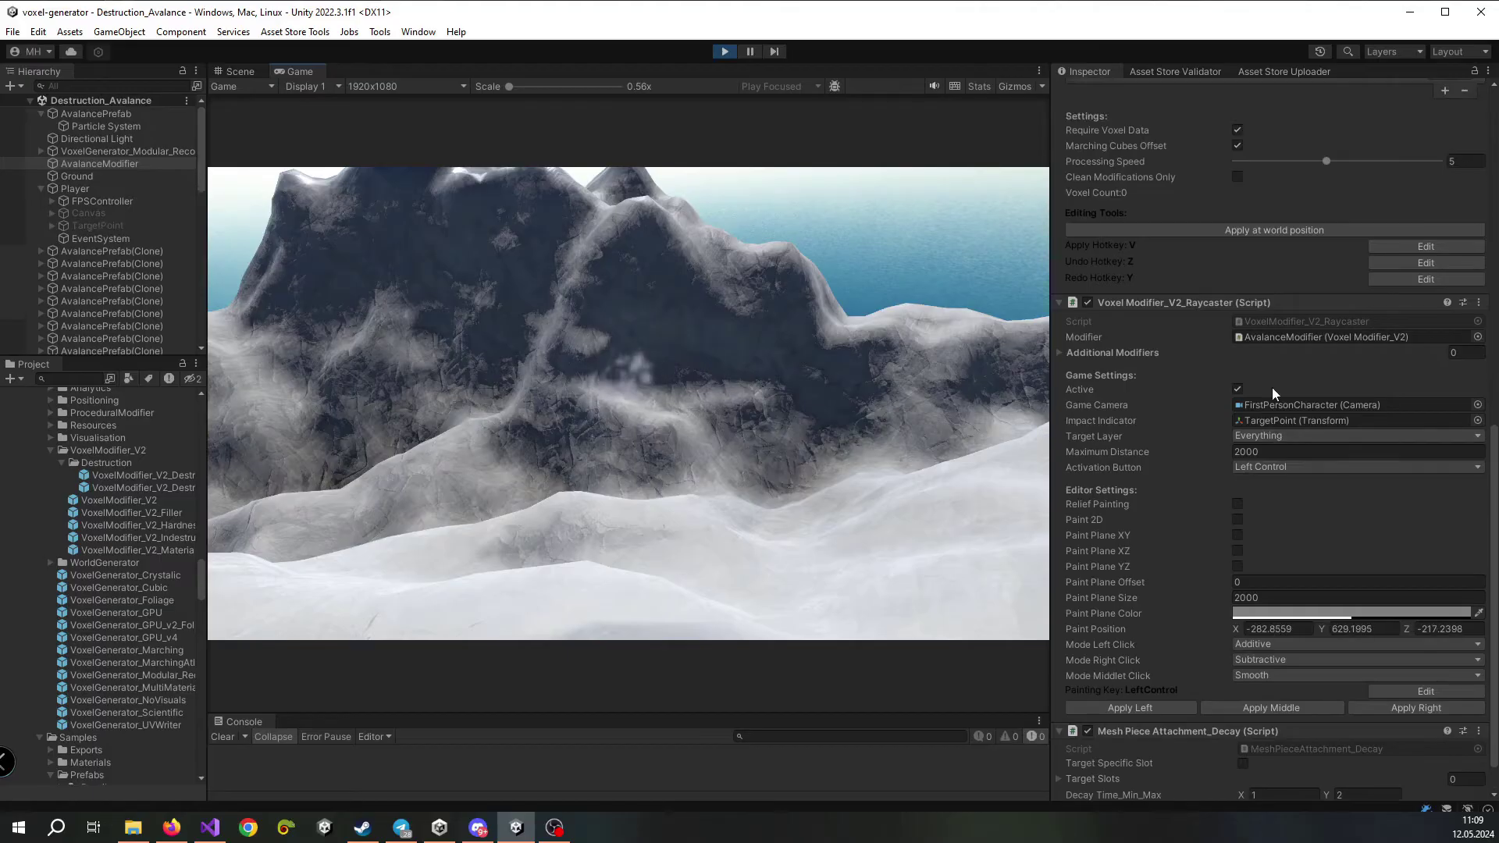
pyautogui.scroll(2, 1271, 391)
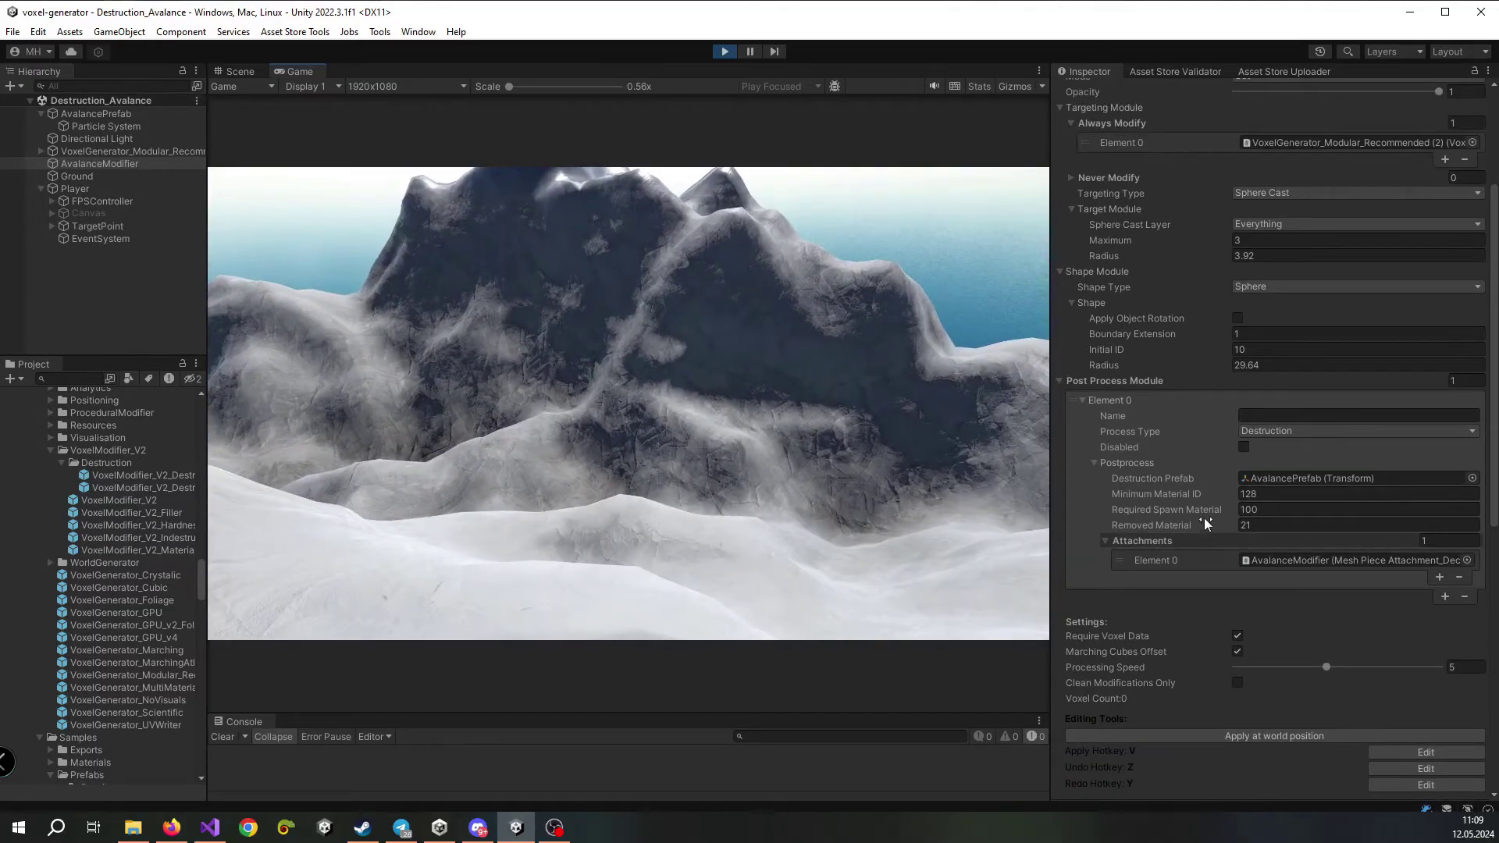
pyautogui.scroll(4, 1202, 476)
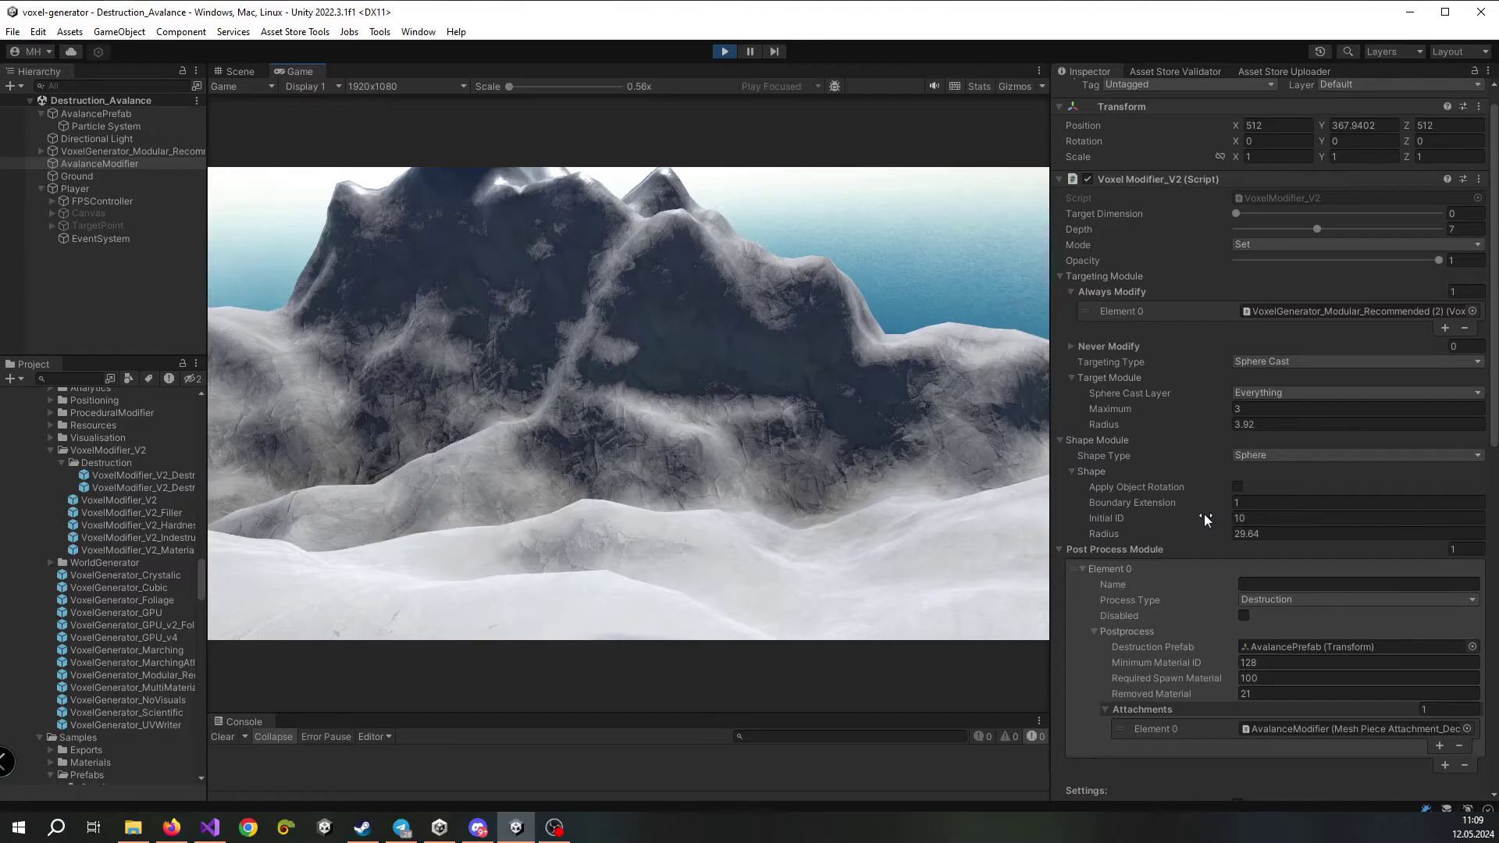
pyautogui.click(1204, 515)
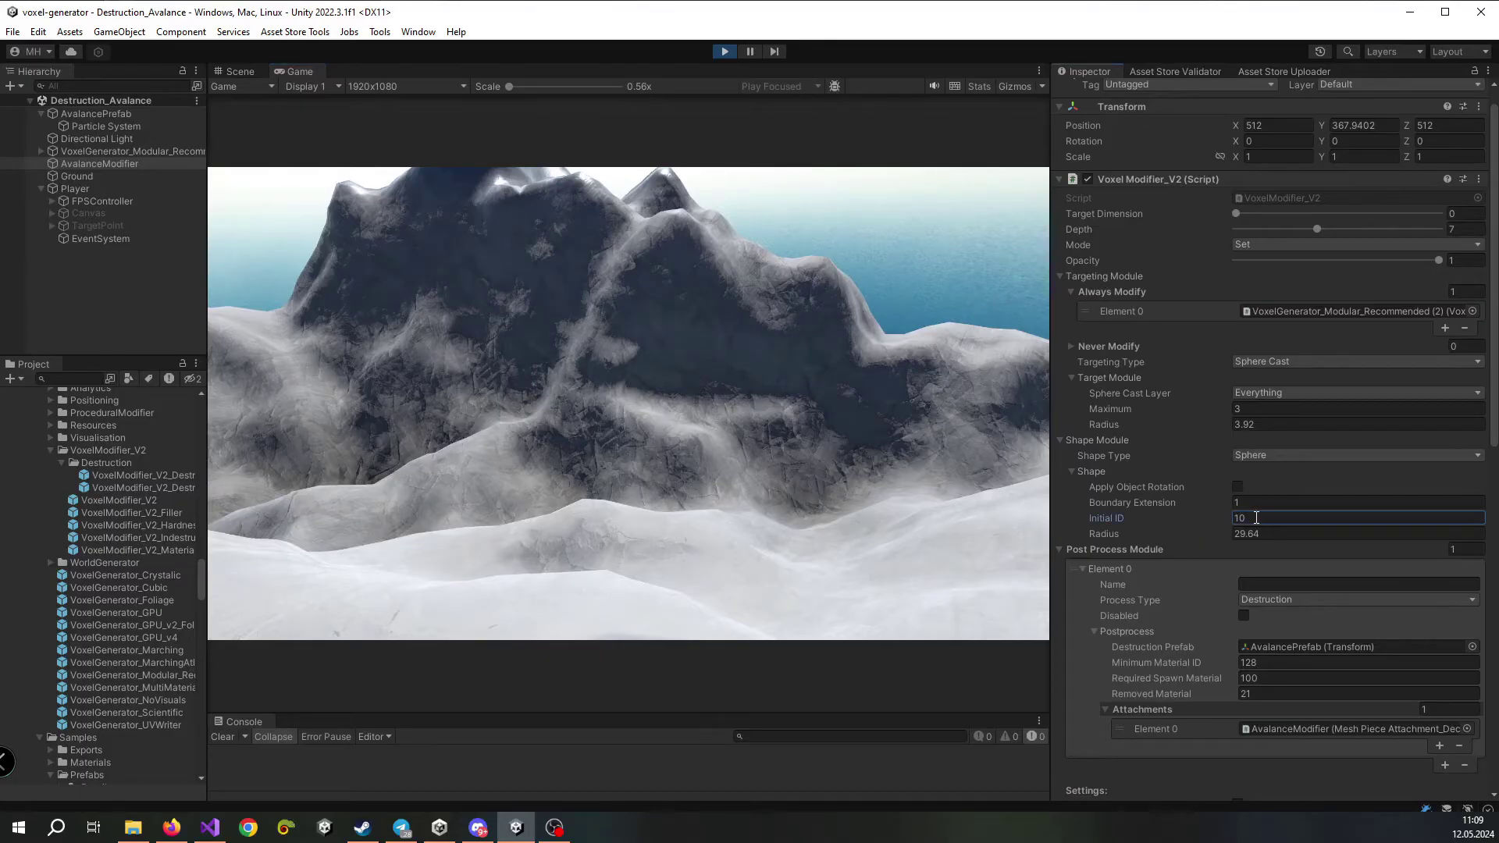
pyautogui.write('20')
pyautogui.click(764, 366)
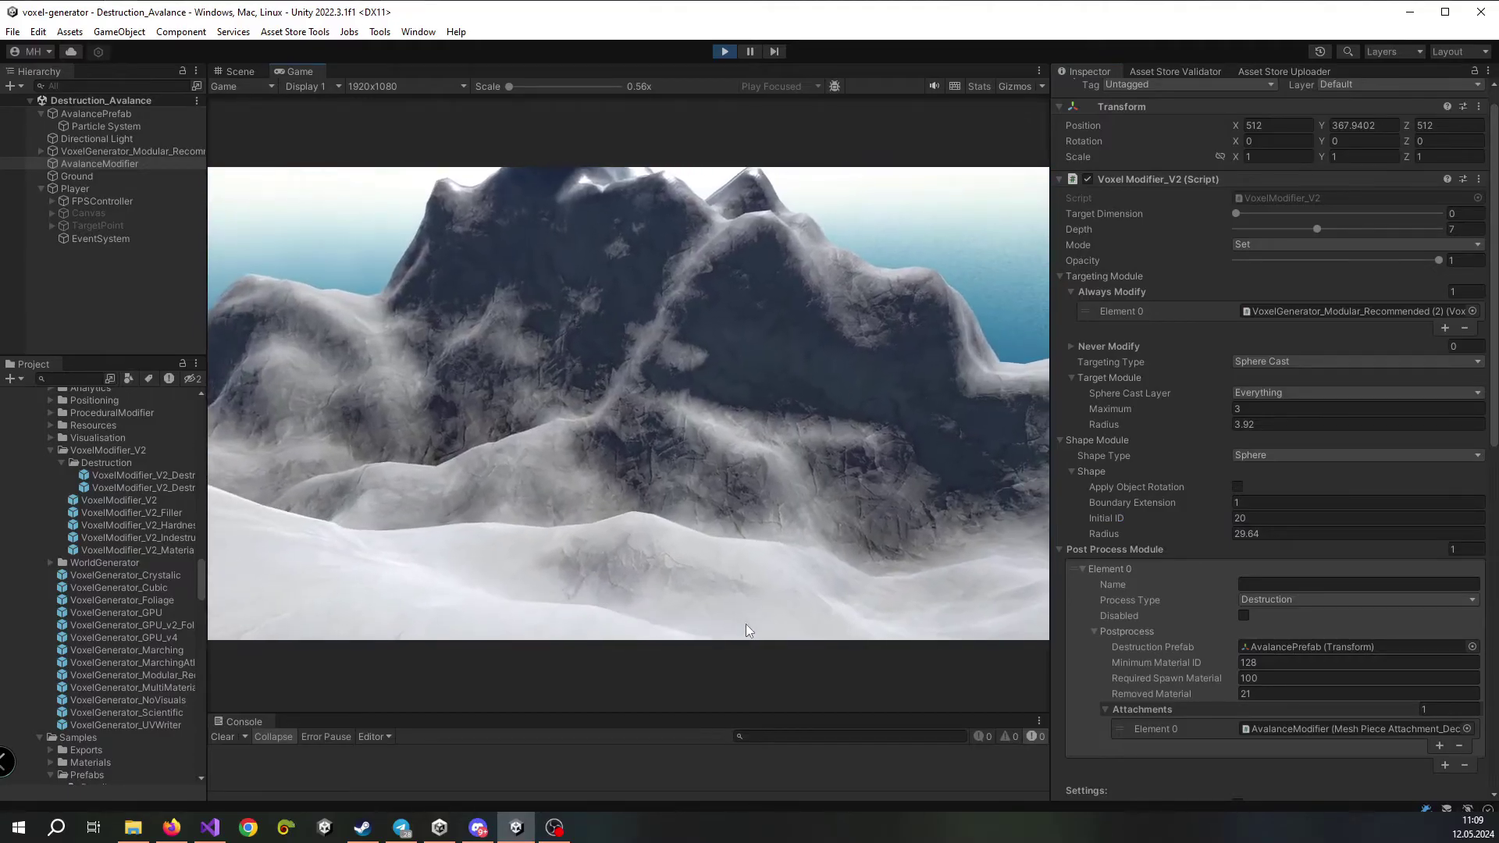
# Carve across the mountain face with the changed Initial ID and show the Game view's rendering statistics
pyautogui.click(596, 345)
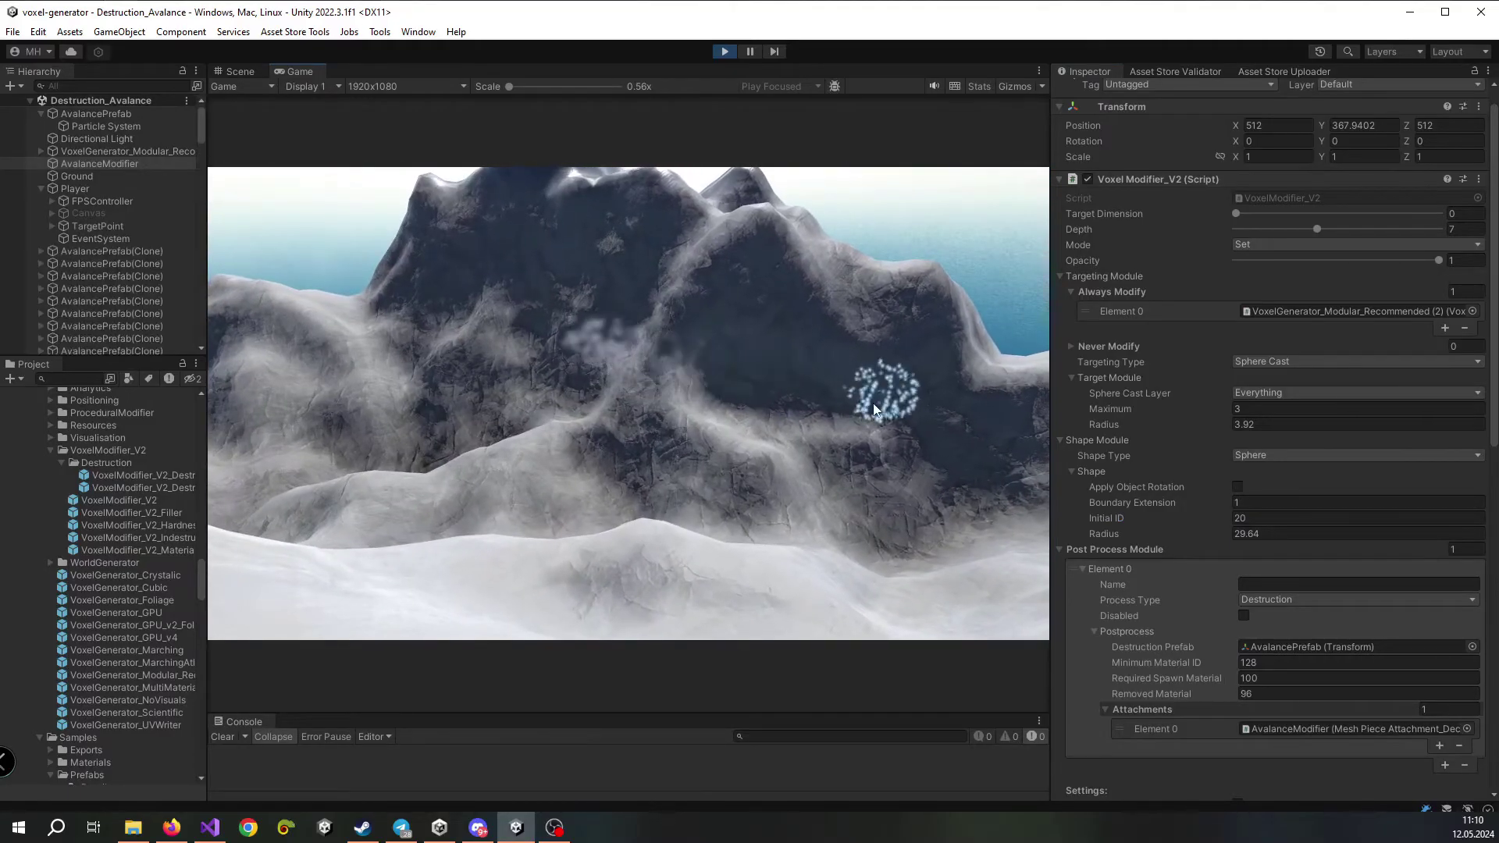
pyautogui.moveTo(870, 412)
pyautogui.mouseDown()
pyautogui.moveTo(846, 447)
pyautogui.moveTo(686, 419)
pyautogui.moveTo(605, 357)
pyautogui.moveTo(804, 381)
pyautogui.moveTo(846, 437)
pyautogui.moveTo(656, 424)
pyautogui.mouseUp()
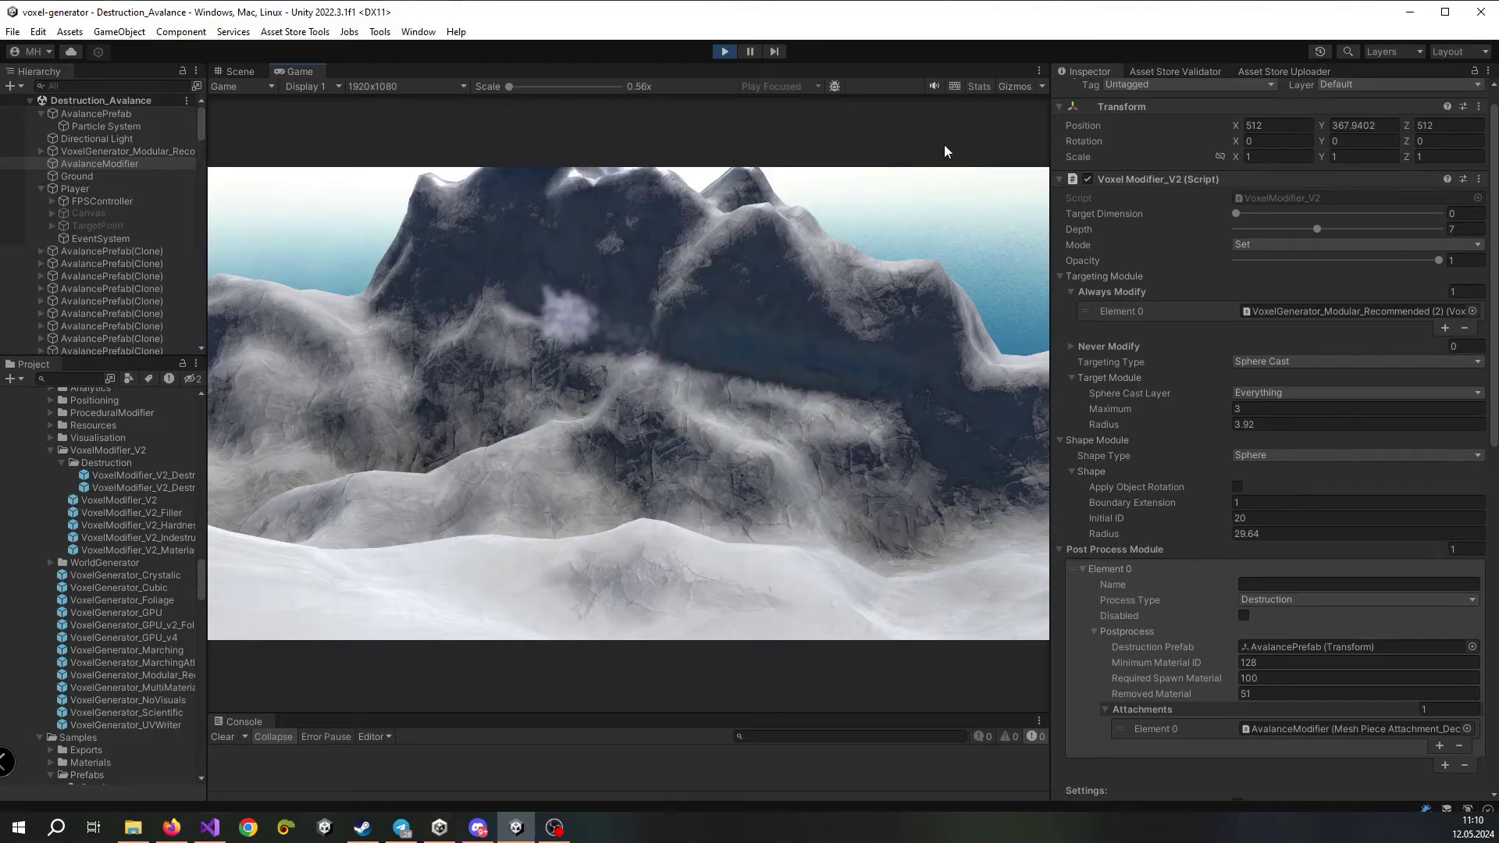
pyautogui.click(978, 86)
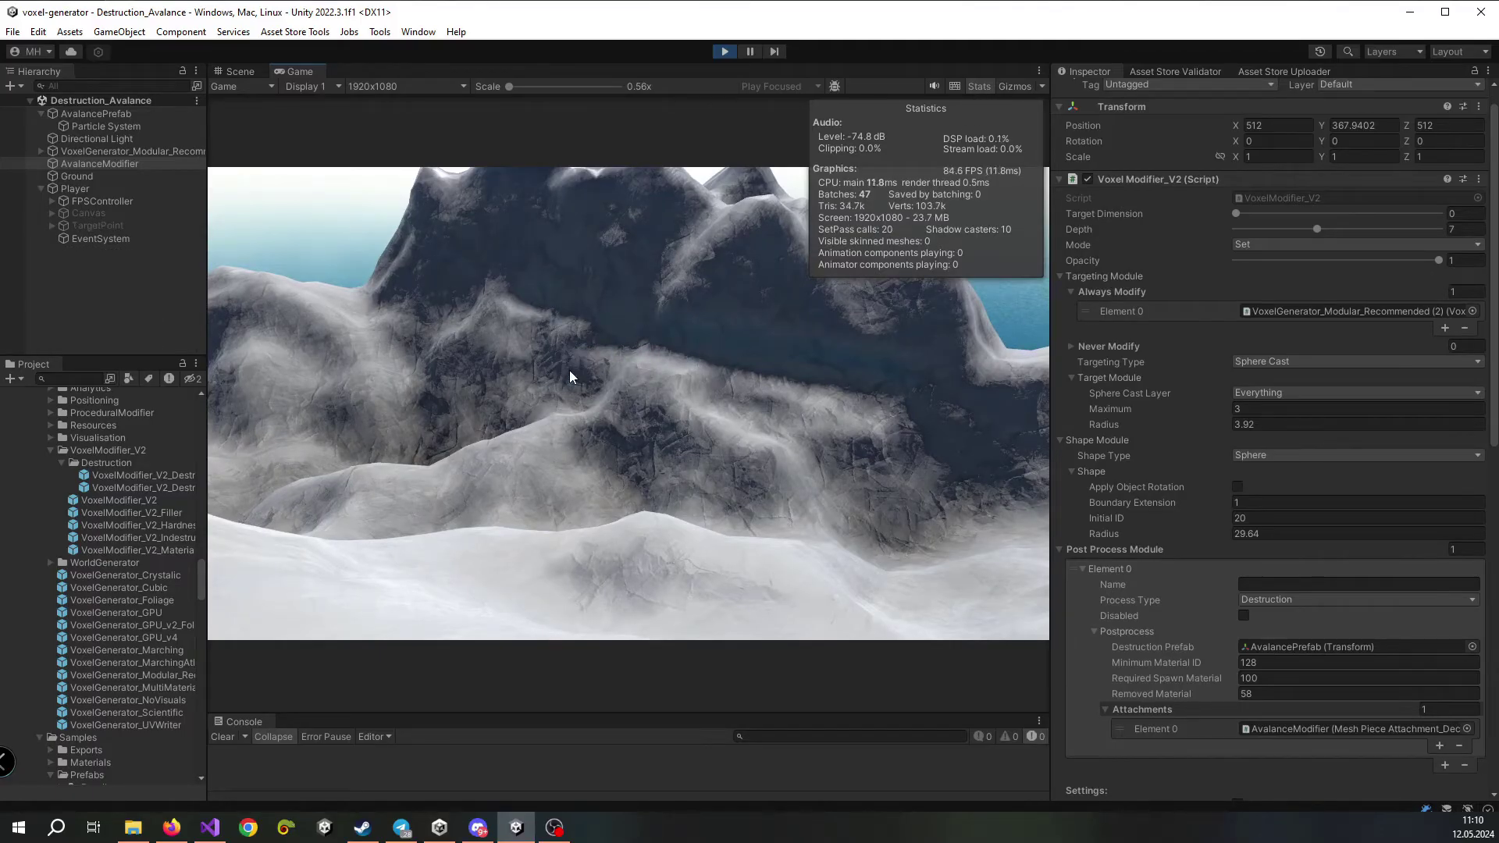
pyautogui.moveTo(570, 373); pyautogui.dragTo(879, 386)
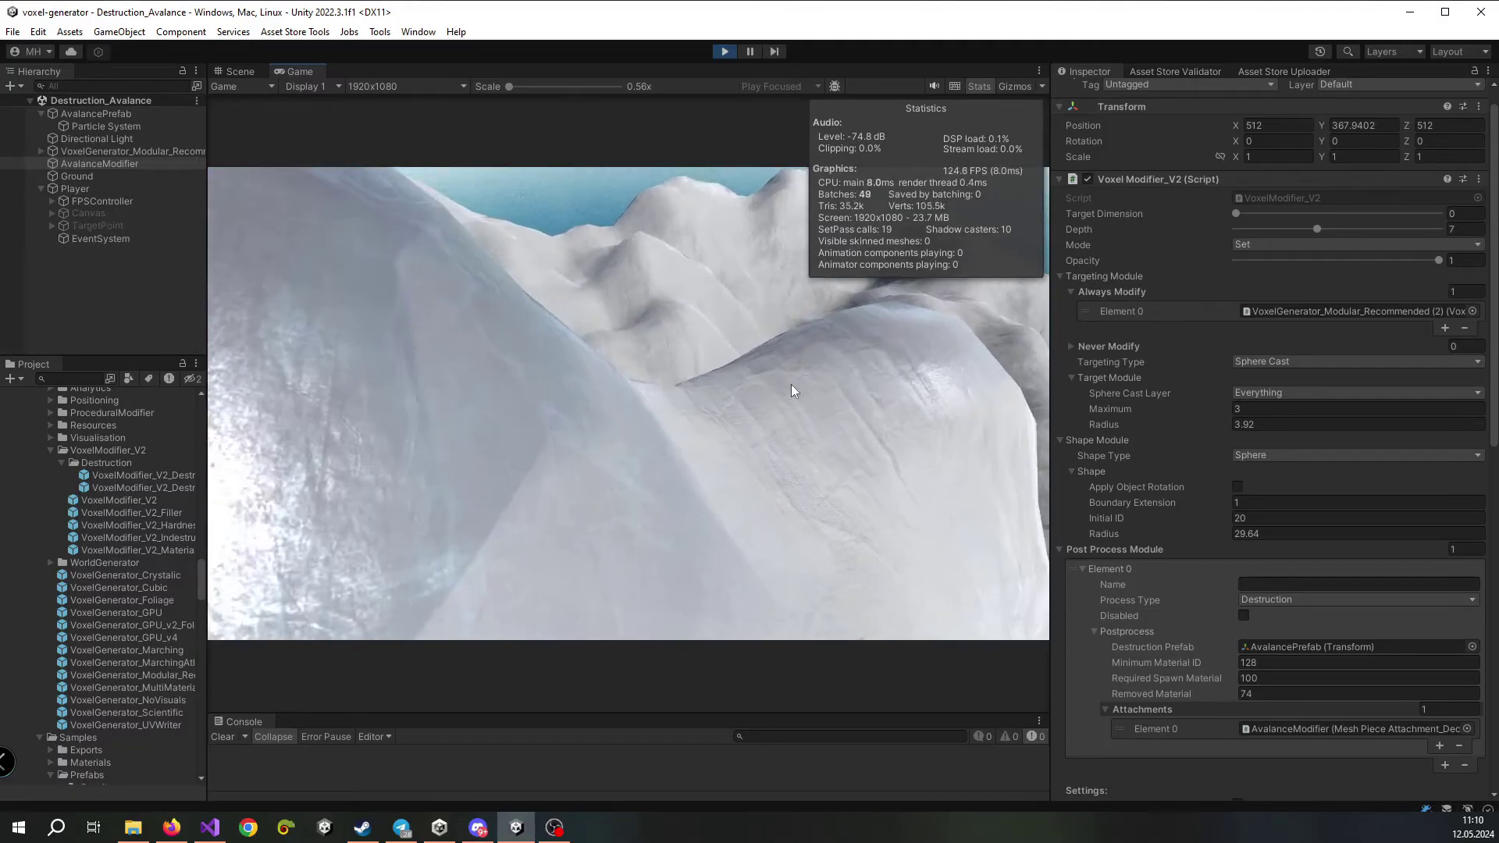
pyautogui.moveTo(804, 383)
pyautogui.mouseDown()
pyautogui.moveTo(724, 362)
pyautogui.moveTo(799, 425)
pyautogui.moveTo(863, 442)
pyautogui.moveTo(760, 416)
pyautogui.moveTo(857, 430)
pyautogui.mouseUp()
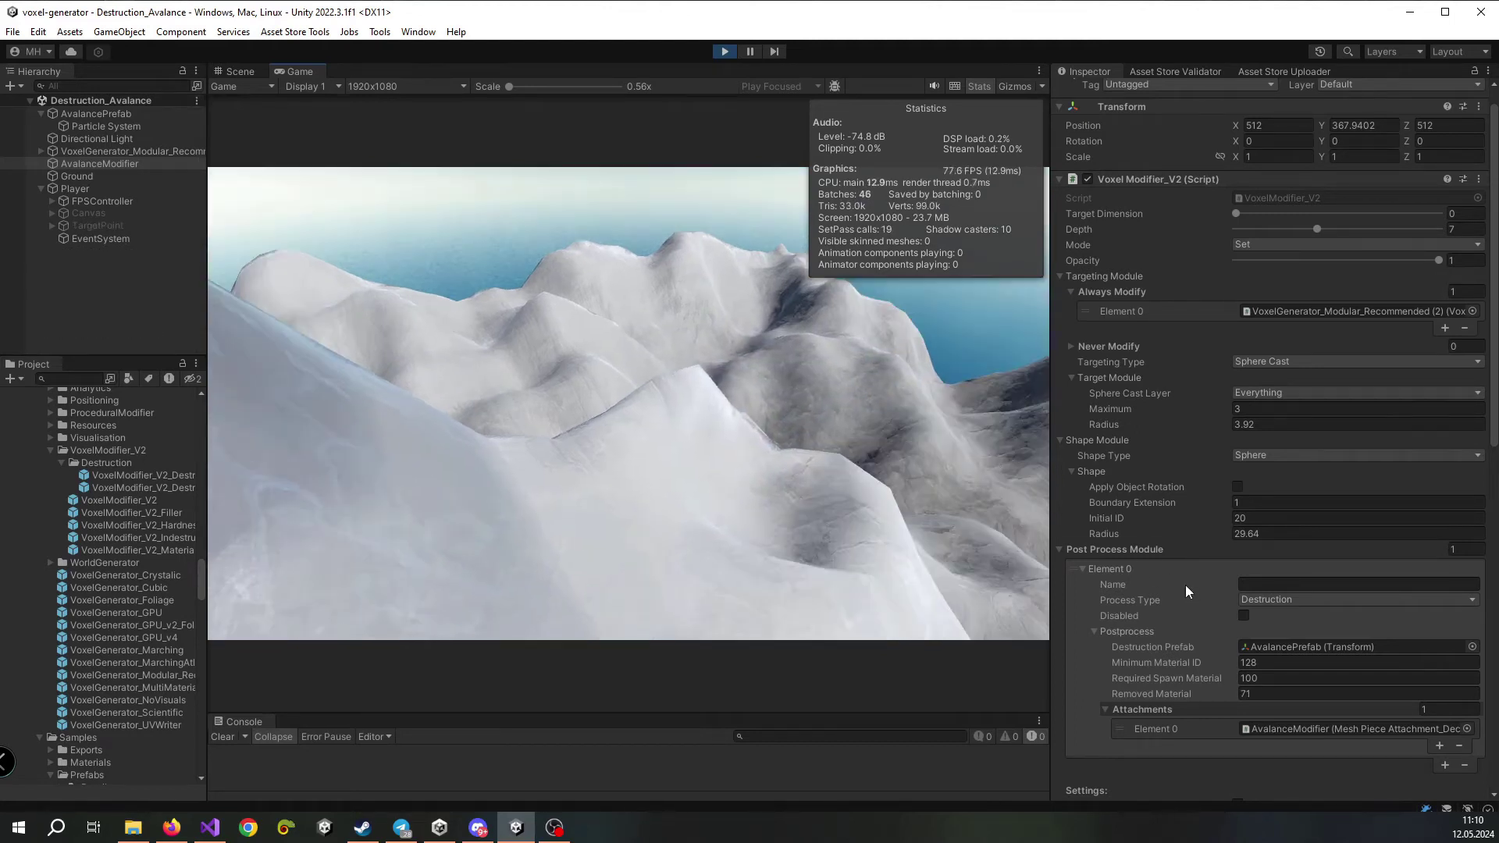
# Set the decay attachment's Decay Time_Min_Max to X 5 and Y 10
pyautogui.scroll(-15, 1185, 584)
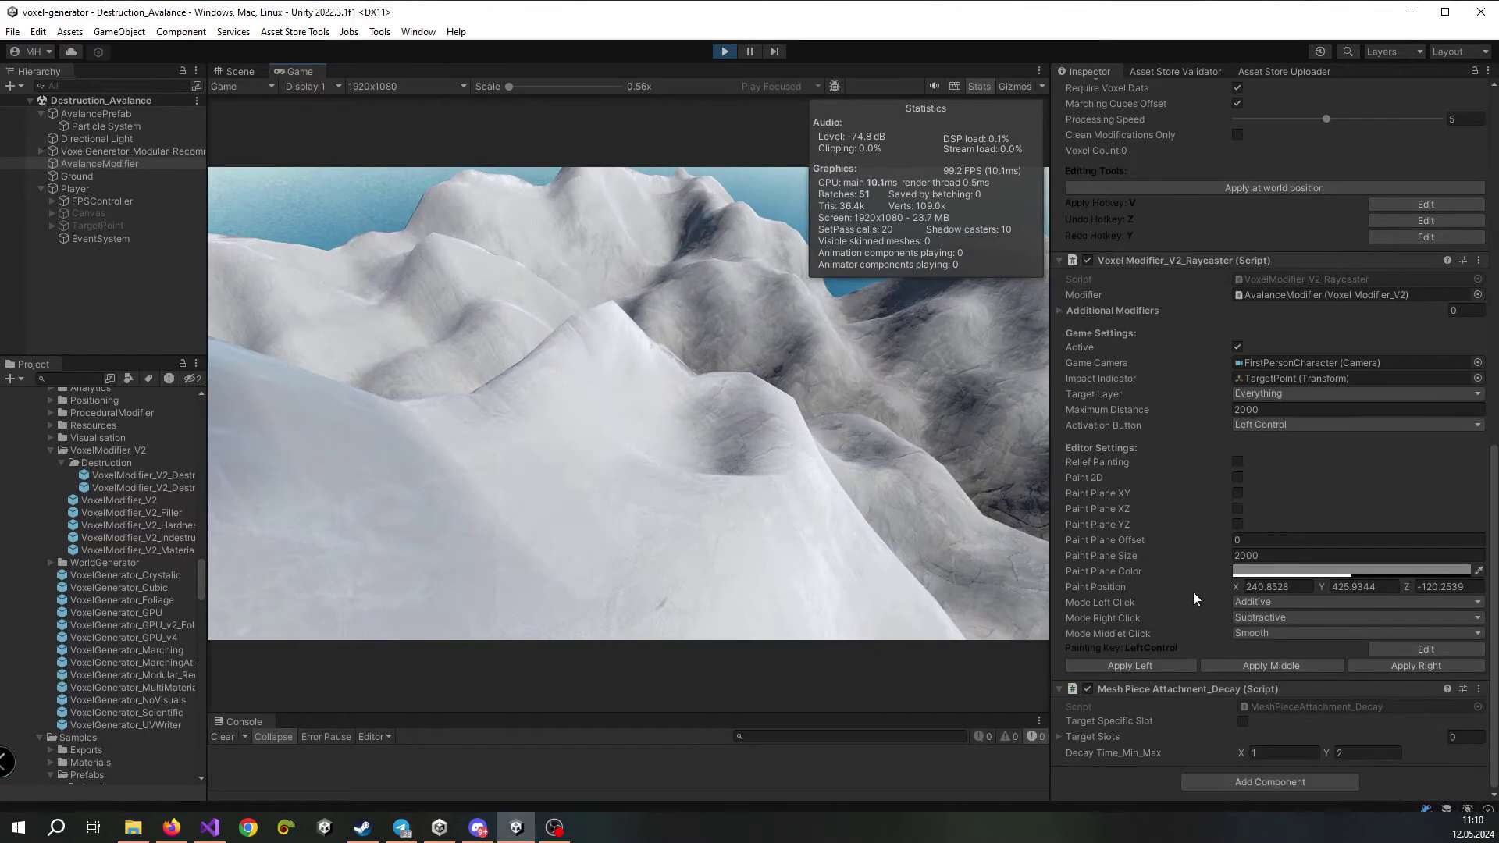
pyautogui.click(1265, 754)
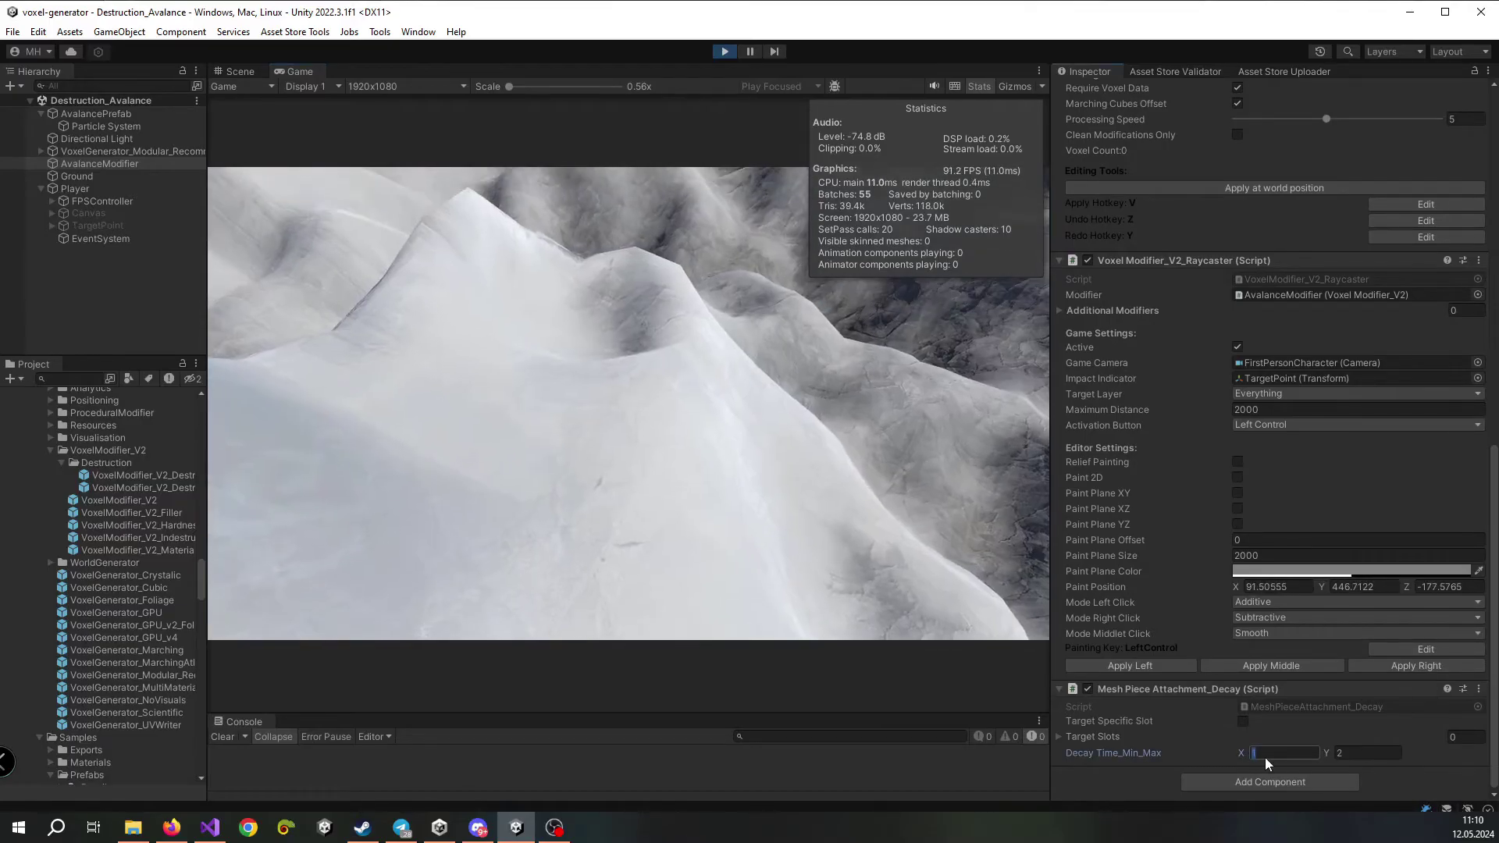
pyautogui.write('5')
pyautogui.write('10')
pyautogui.click(819, 465)
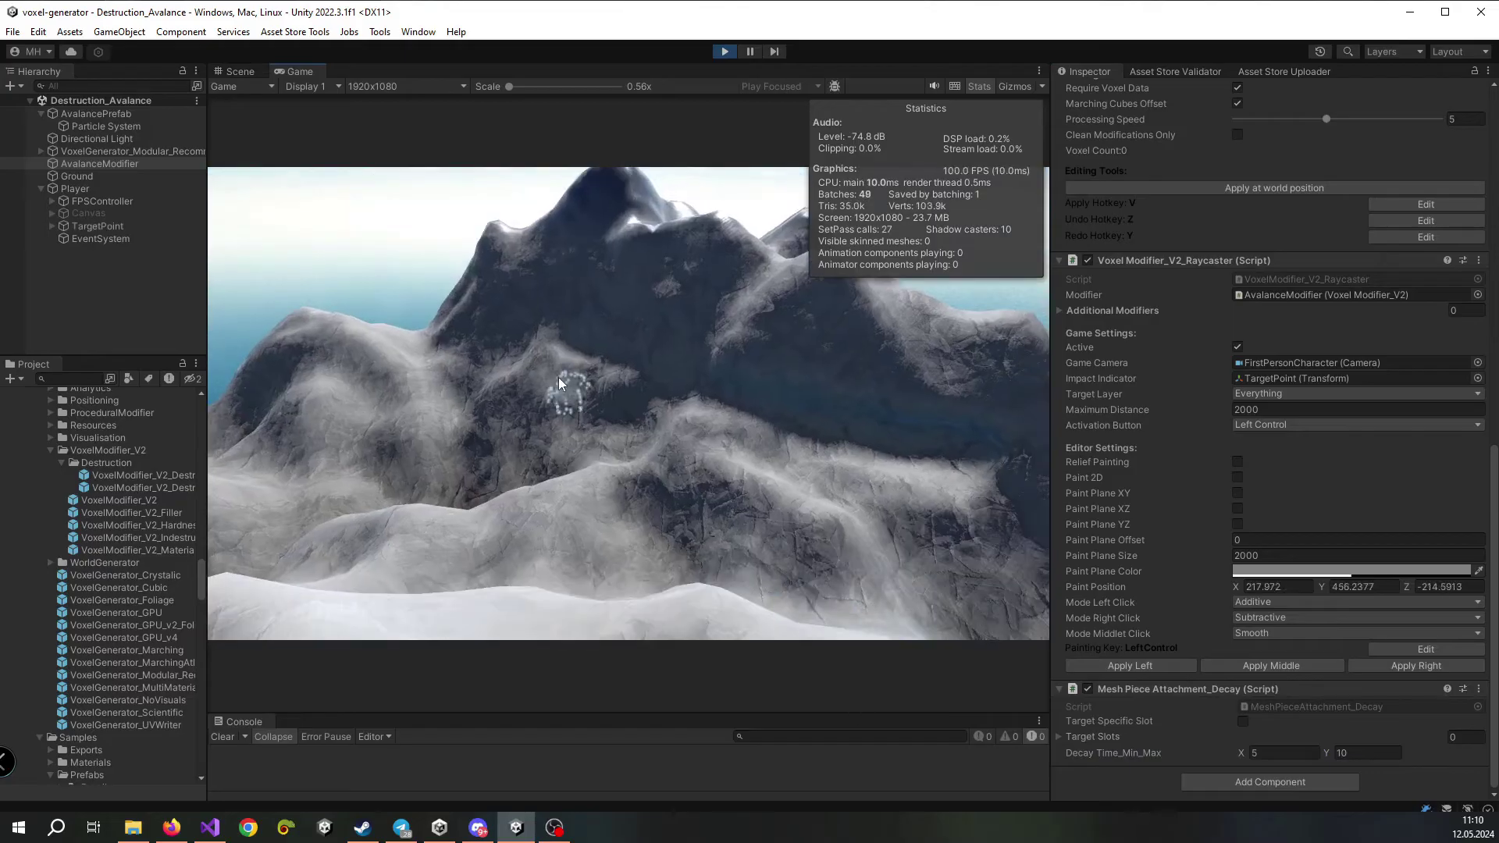
# Carve long strokes across the mountain face and nearby snowy slopes to test avalanches with the longer decay time
pyautogui.keyDown('ctrl'); pyautogui.moveTo(551, 361); pyautogui.dragTo(875, 401); pyautogui.keyUp('ctrl')
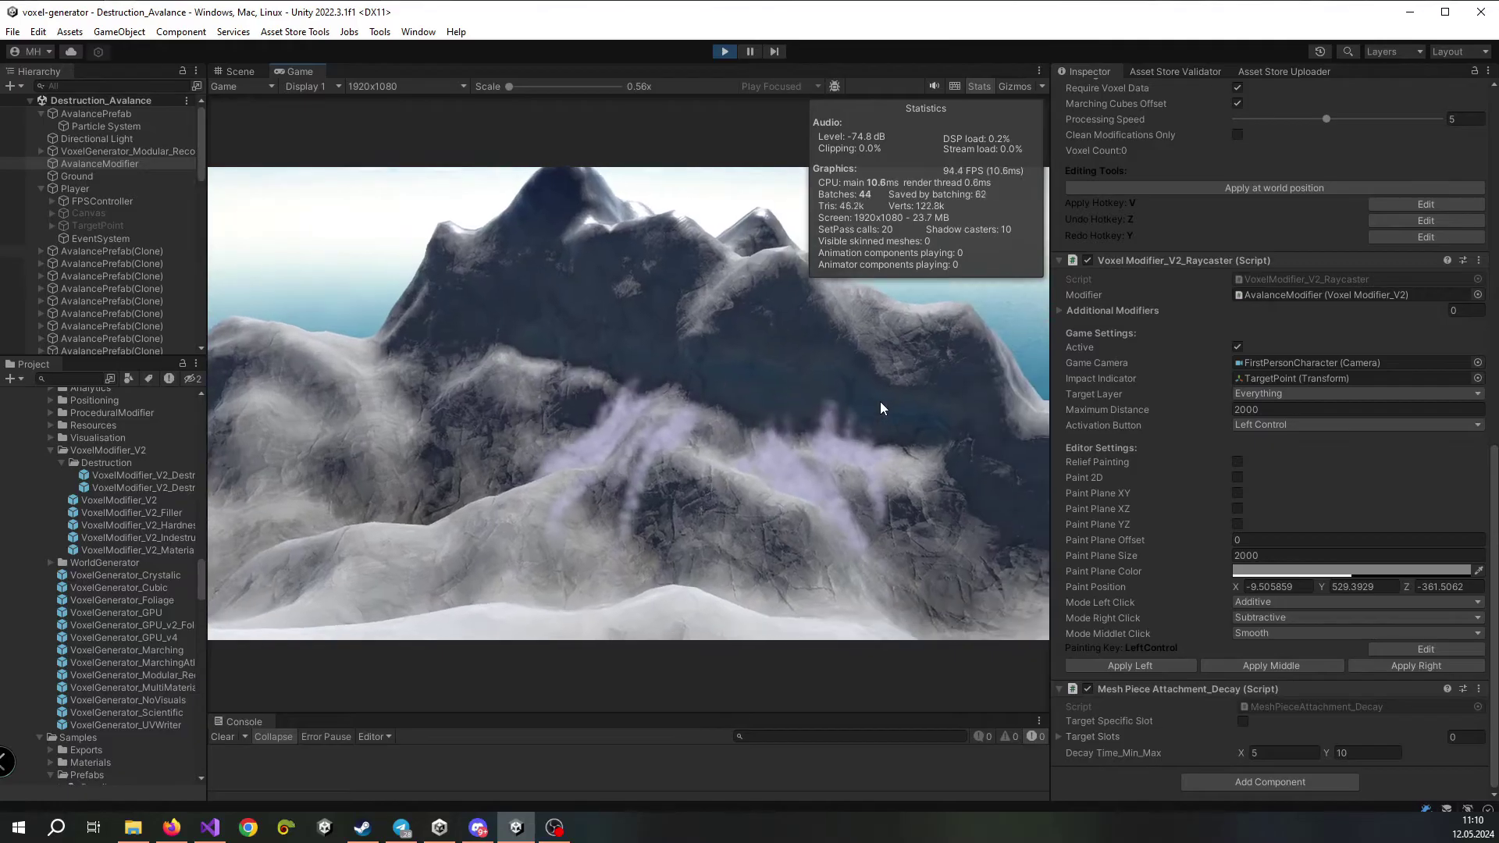
pyautogui.moveTo(521, 294)
pyautogui.keyDown('ctrl'); pyautogui.mouseDown()
pyautogui.moveTo(775, 350)
pyautogui.moveTo(790, 420)
pyautogui.mouseUp(); pyautogui.keyUp('ctrl')
pyautogui.press('ctrl')
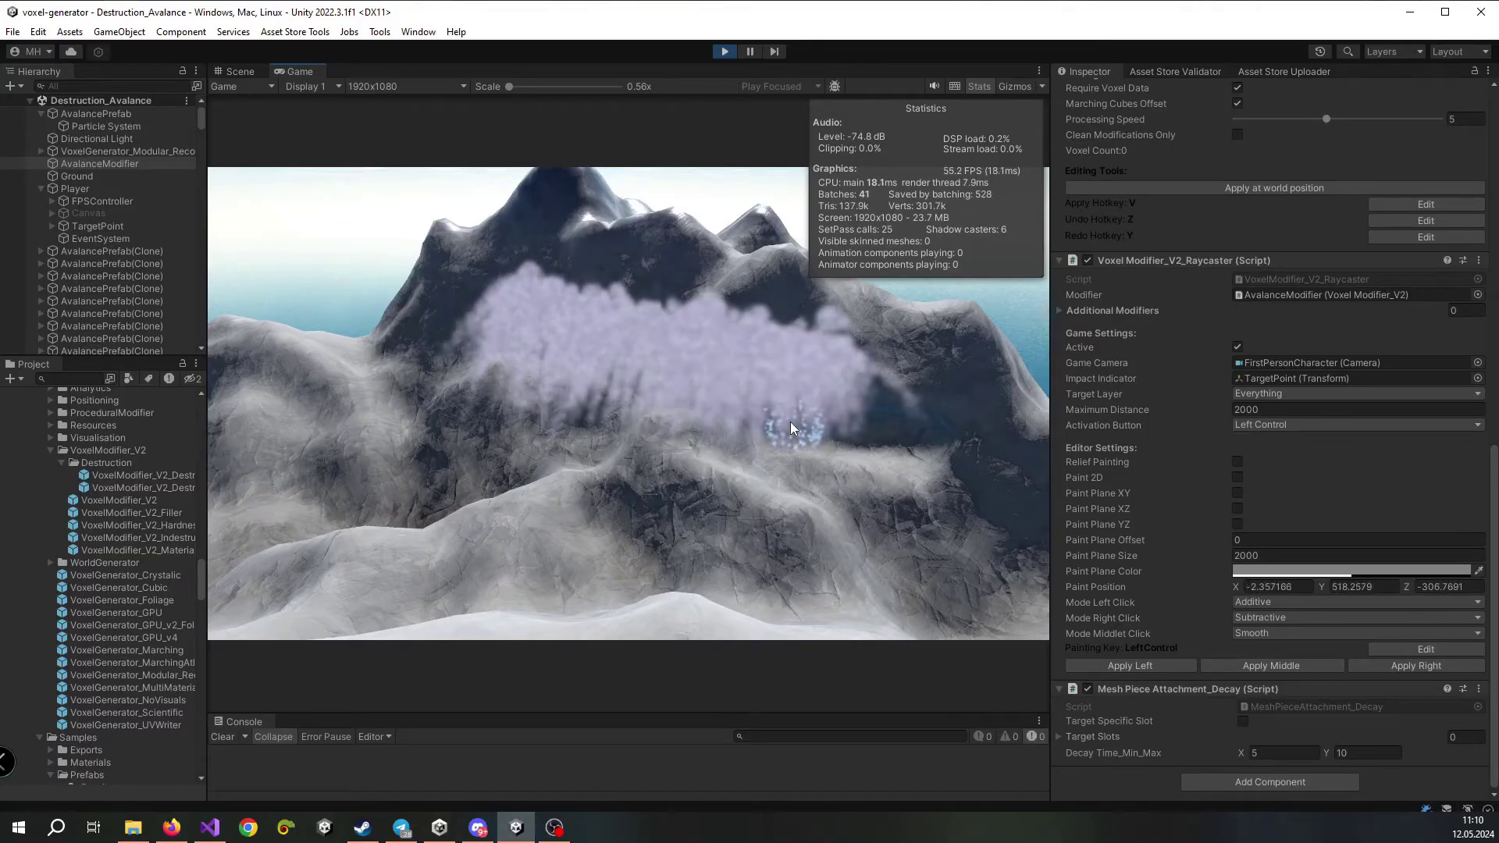
pyautogui.press('w')
pyautogui.press('w')
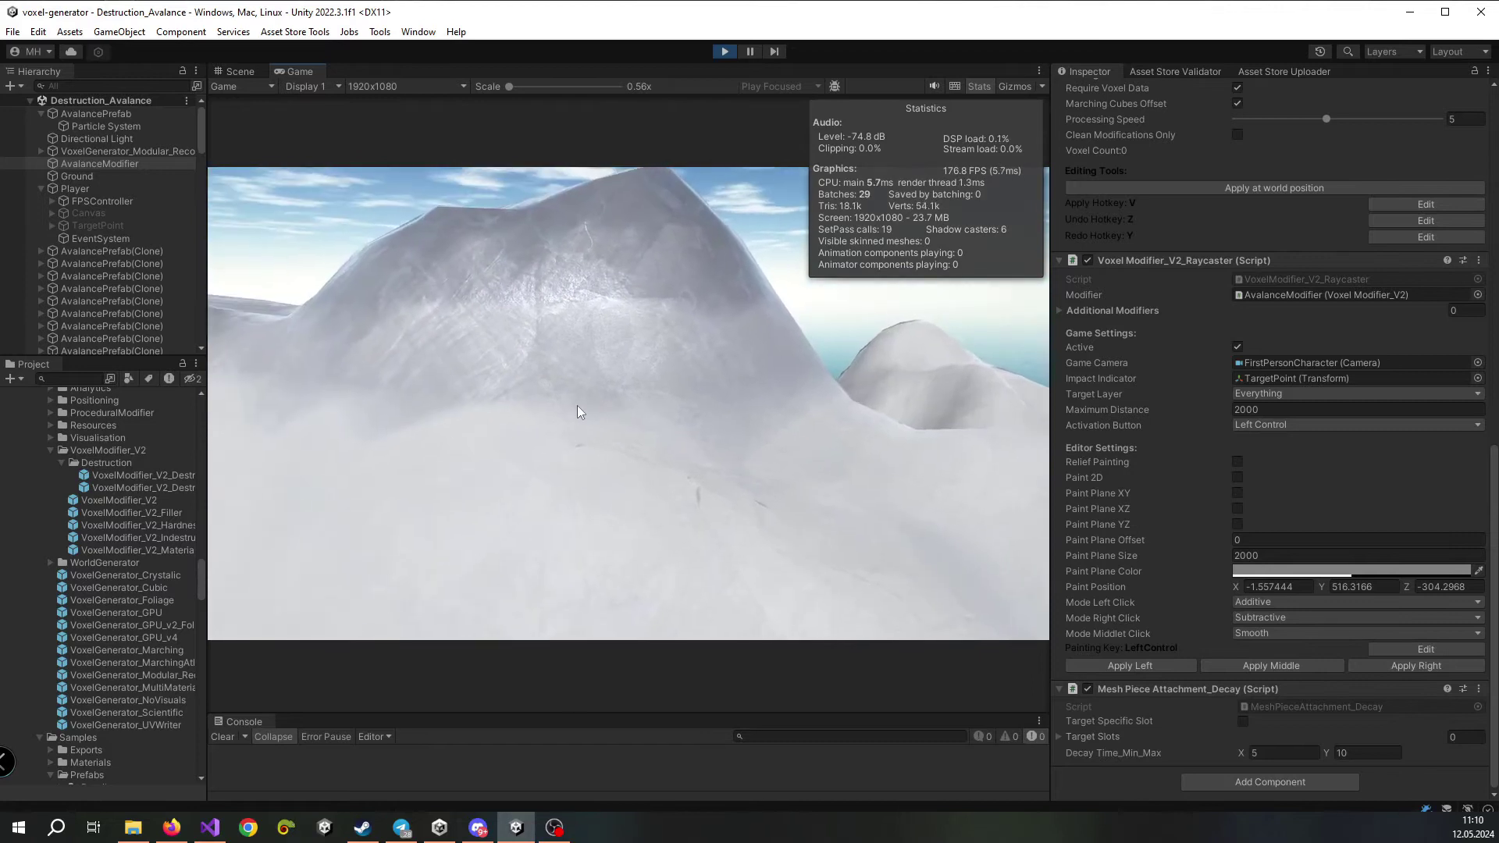
pyautogui.press('ctrl')
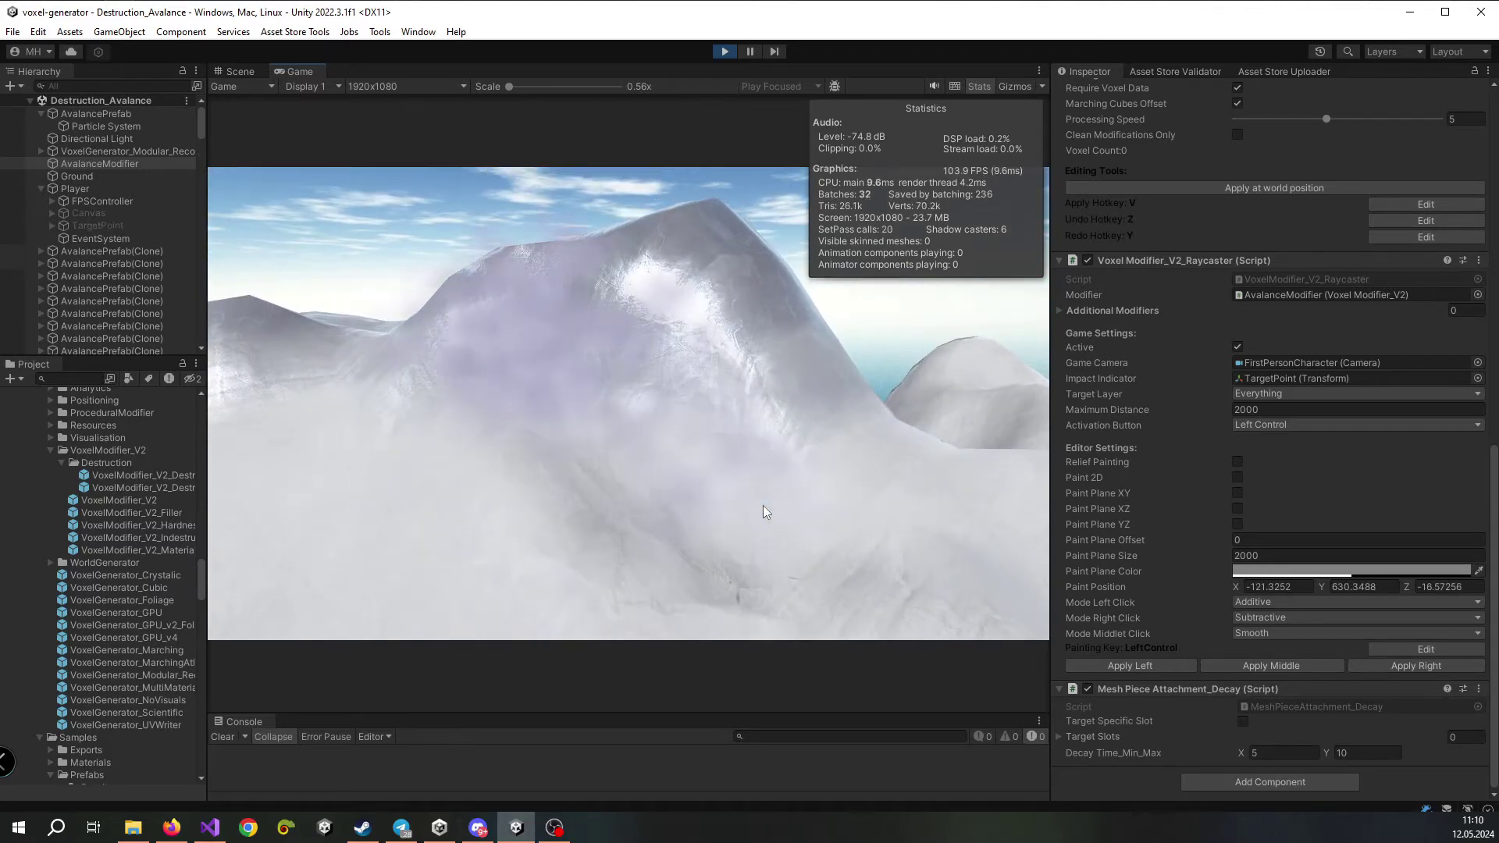
pyautogui.press('ctrl')
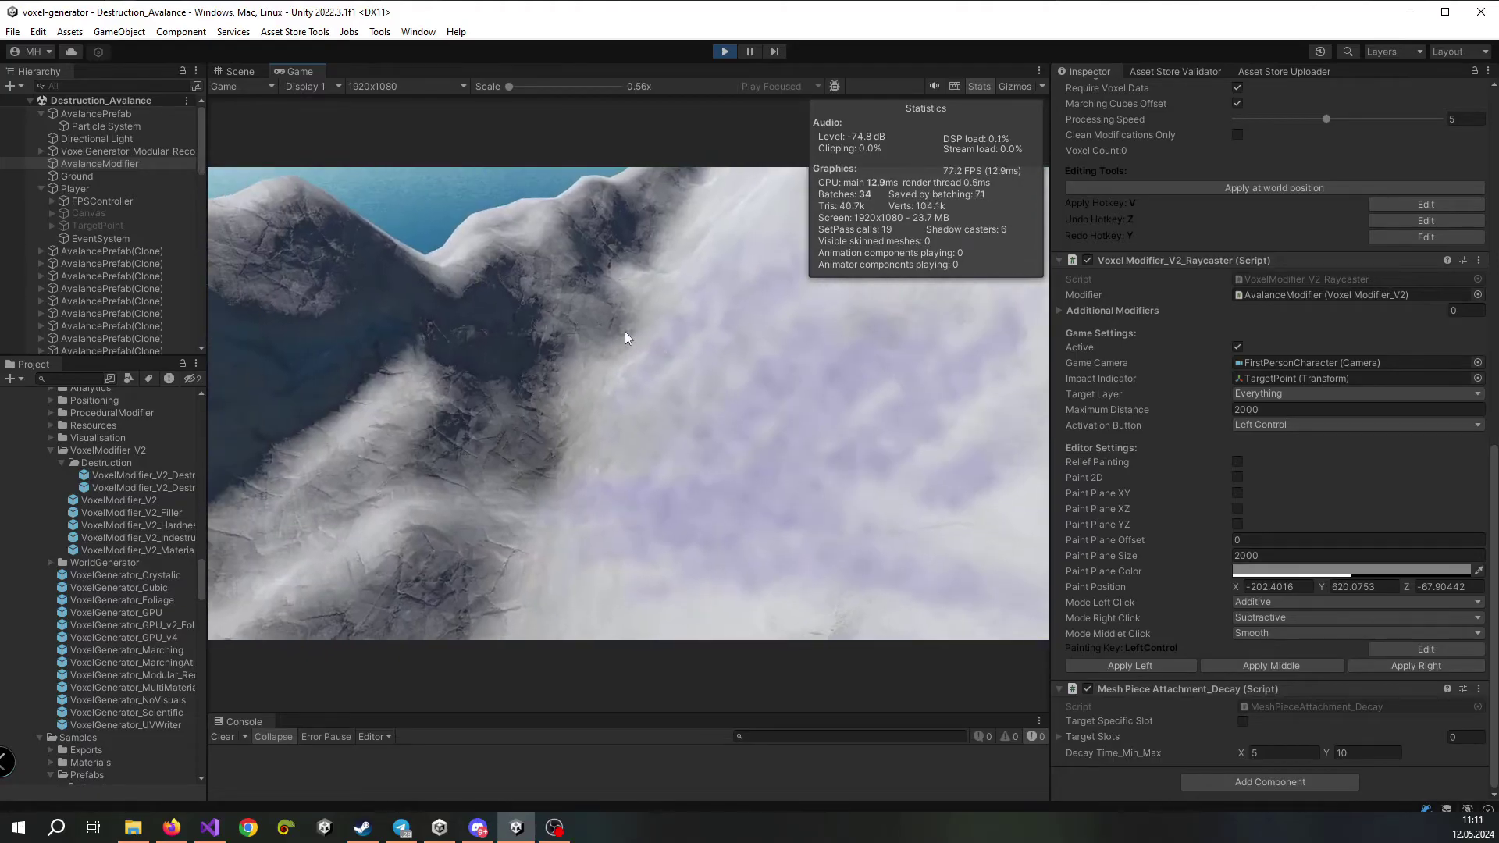
pyautogui.press('ctrl')
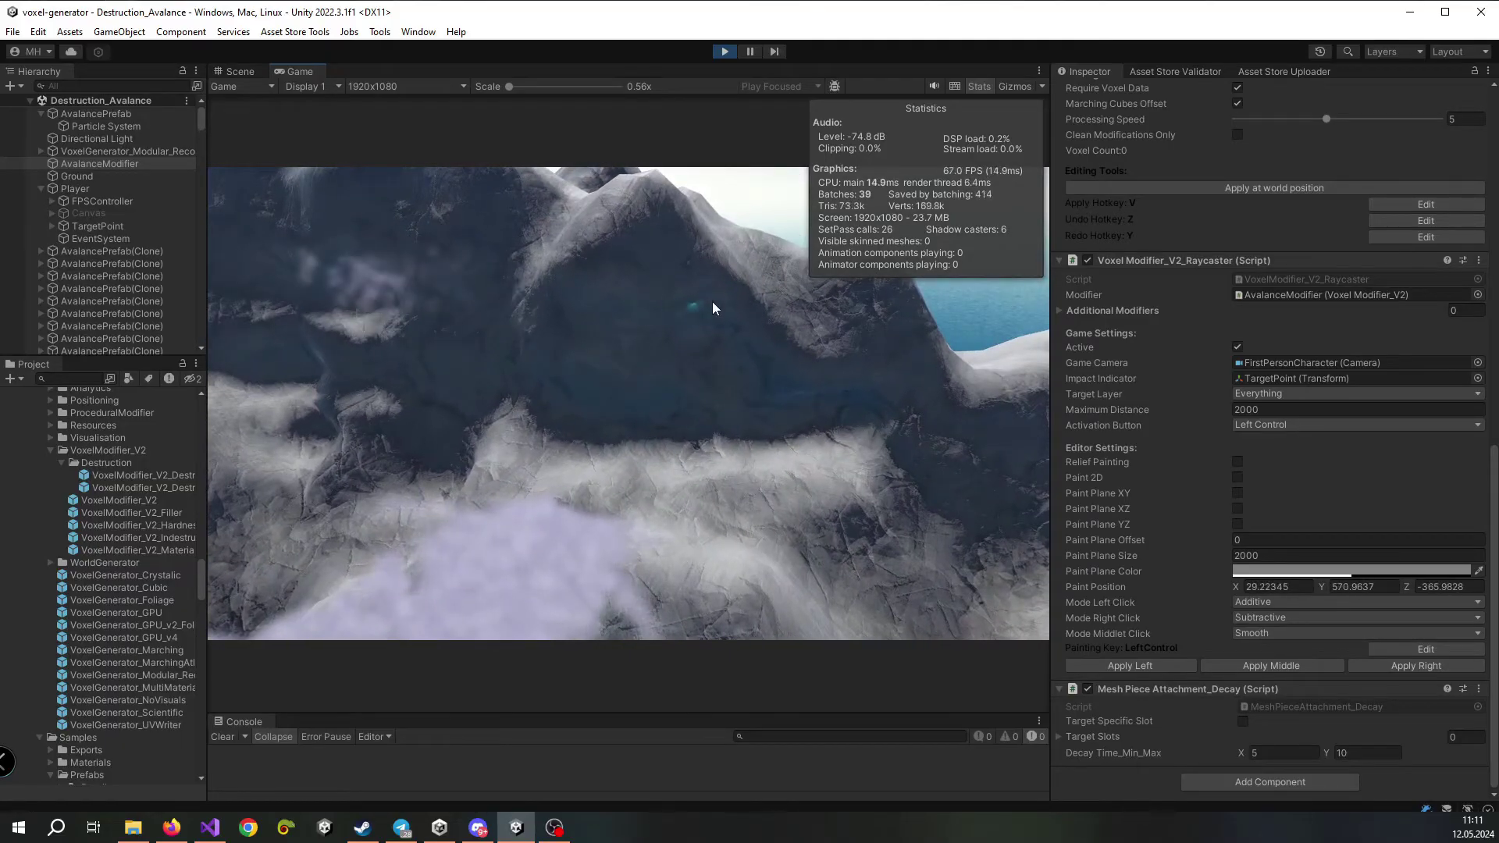
pyautogui.click(726, 303)
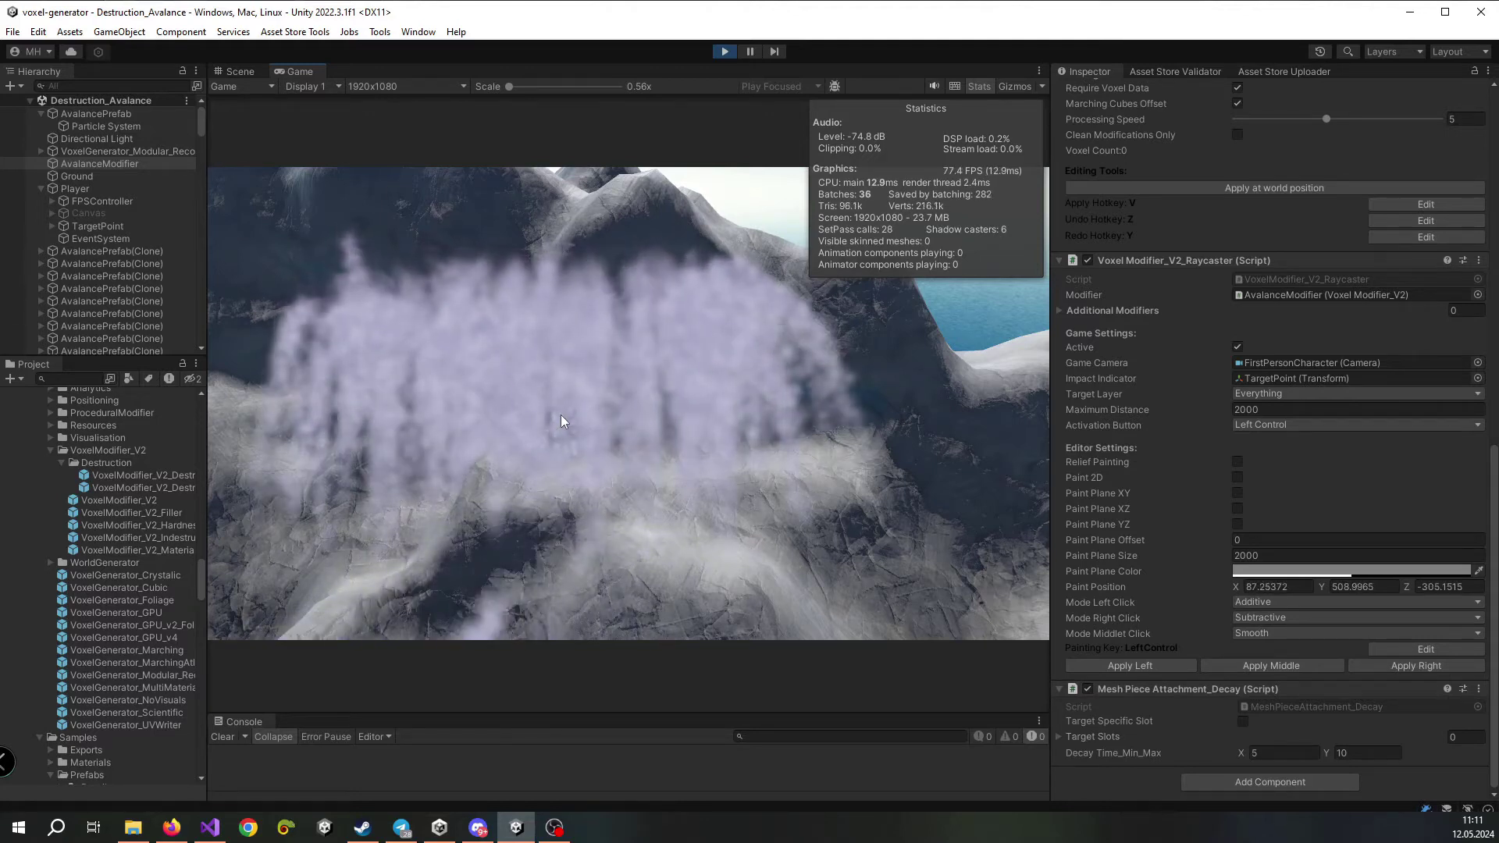
# Widen the project file list and assign VoxelModifier_V2_DestructionPrefab as the Destruction element's Destruction Prefab
pyautogui.click(1314, 298)
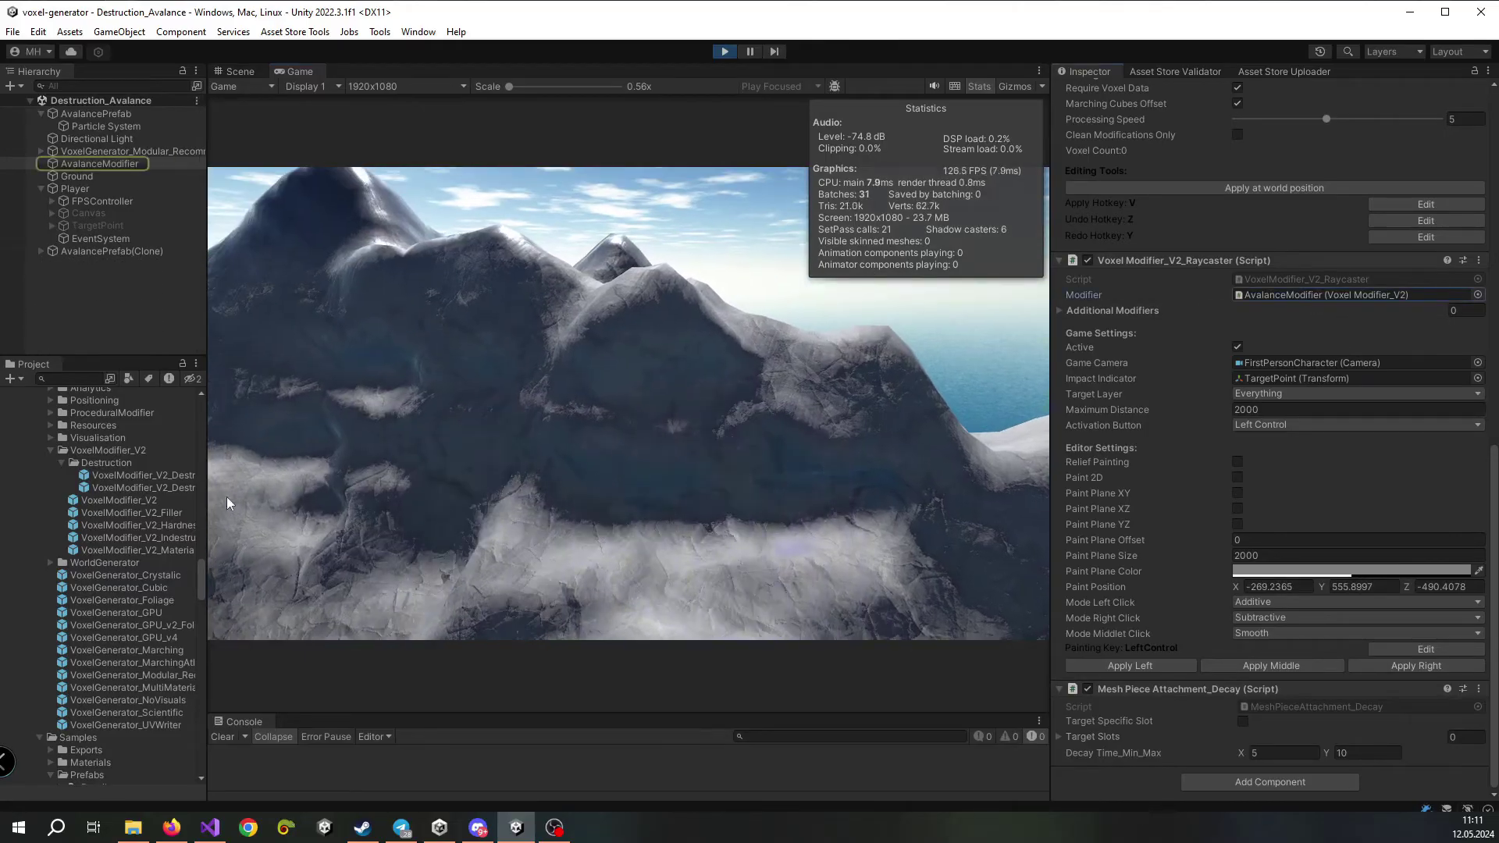
pyautogui.moveTo(203, 474); pyautogui.dragTo(1290, 346)
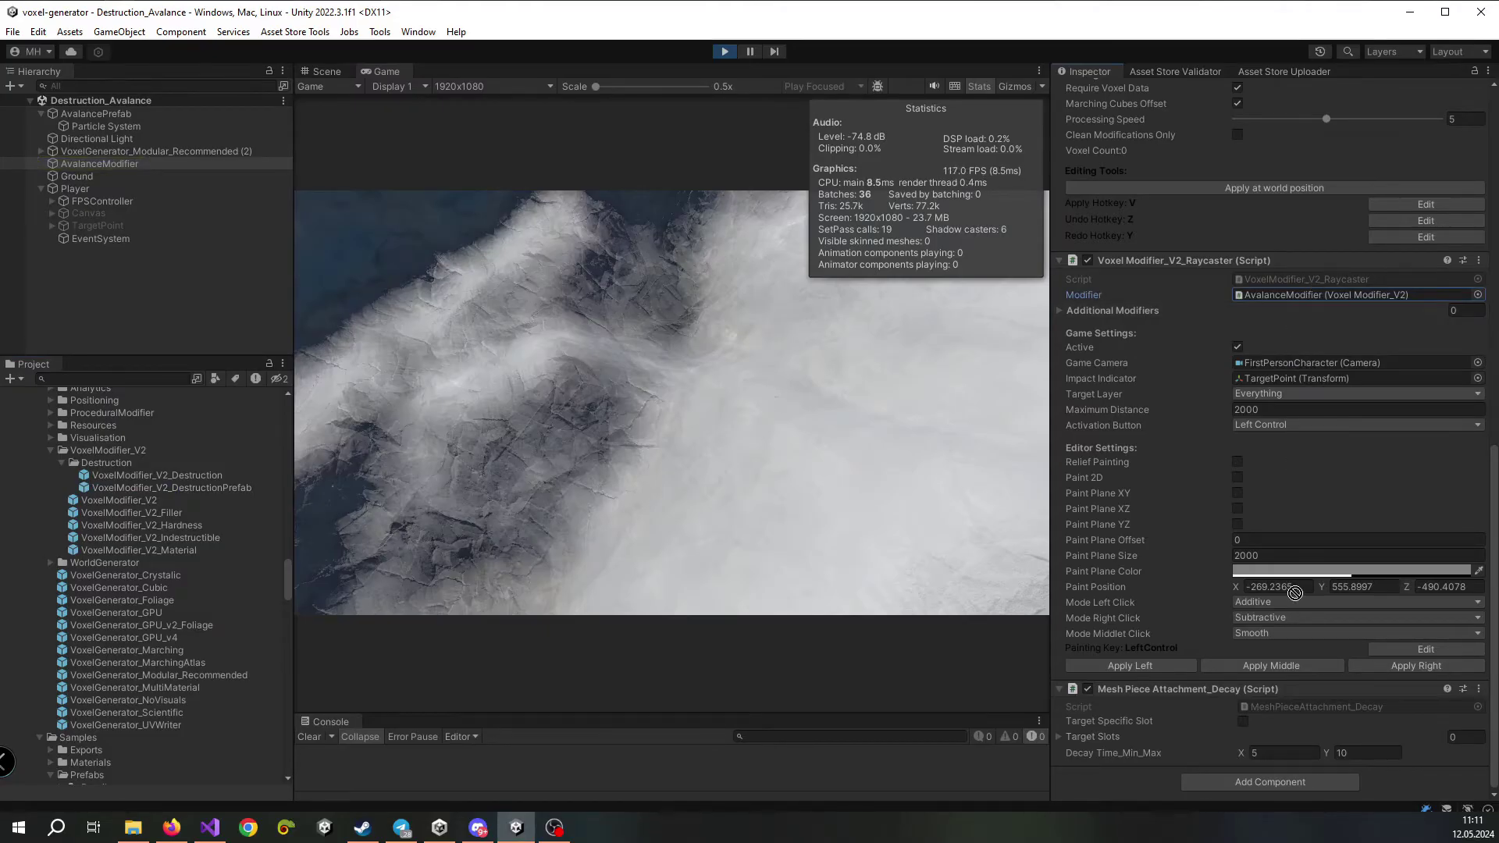
pyautogui.moveTo(1283, 244); pyautogui.dragTo(1268, 173)
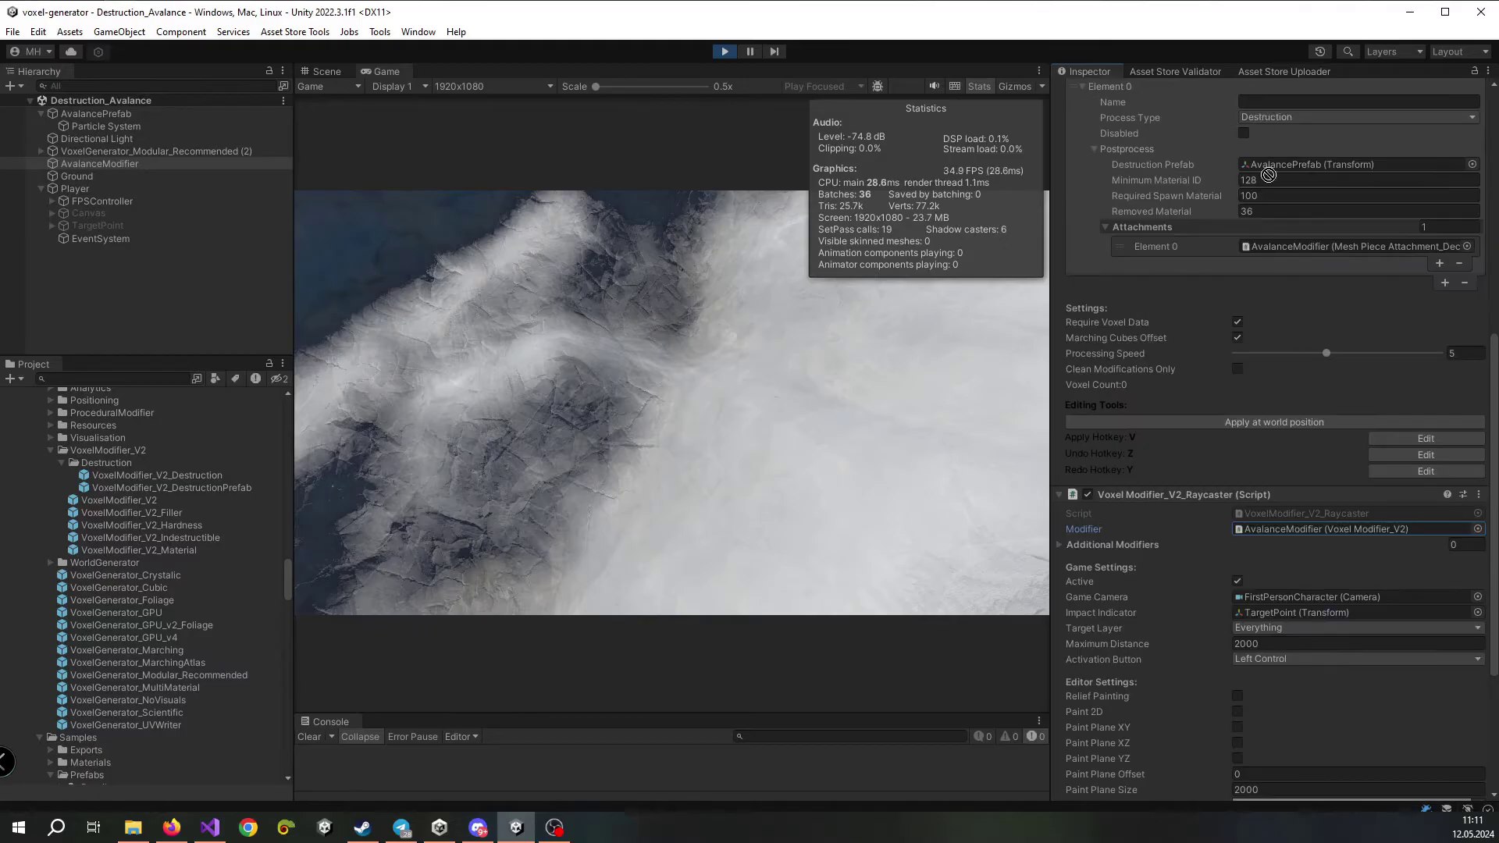
pyautogui.click(1290, 250)
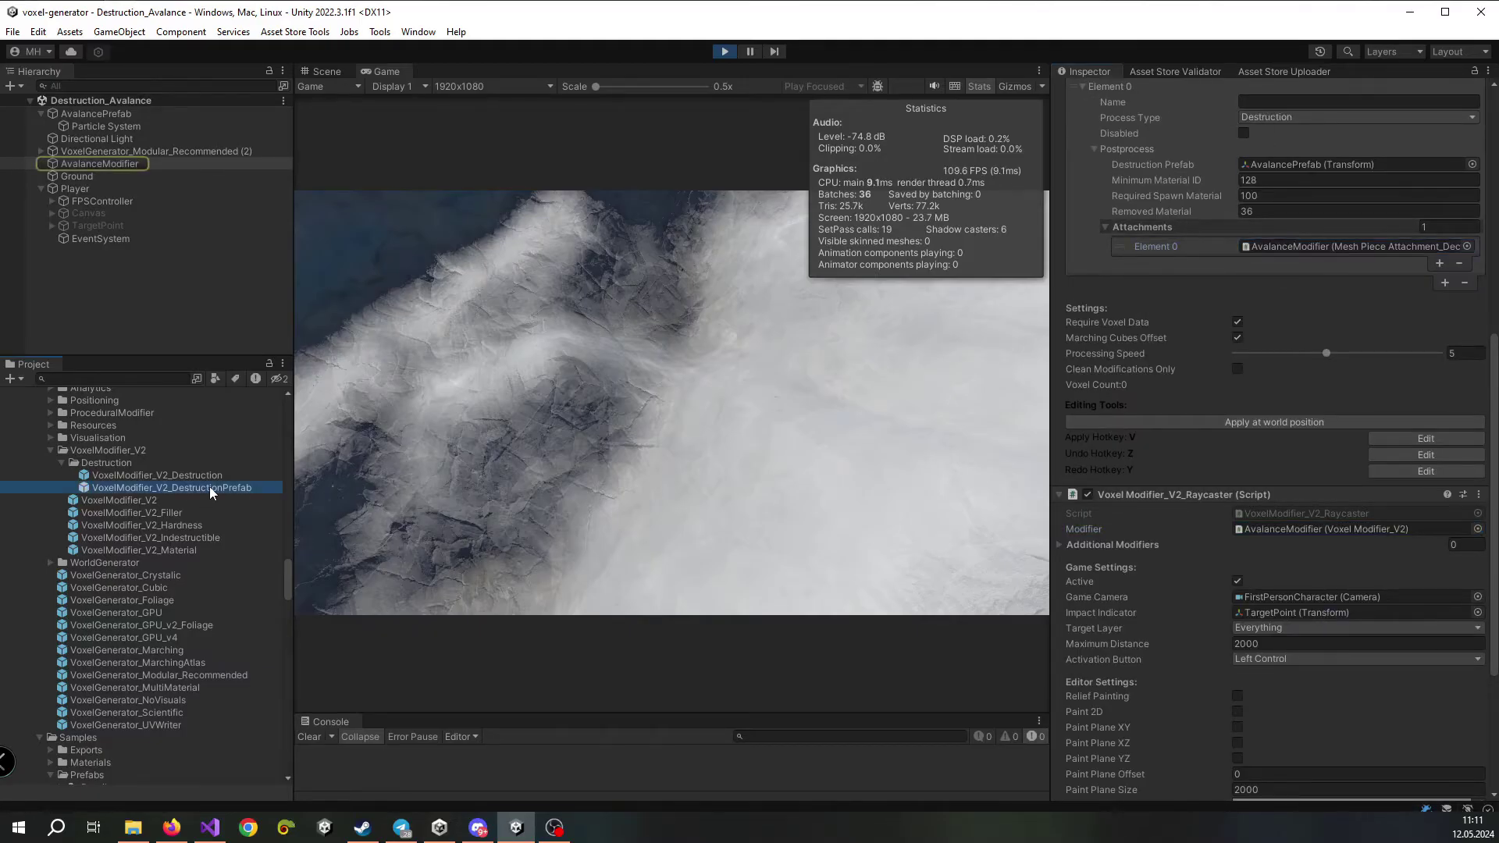
pyautogui.moveTo(211, 492); pyautogui.dragTo(1240, 284)
pyautogui.moveTo(1253, 169); pyautogui.dragTo(1256, 166)
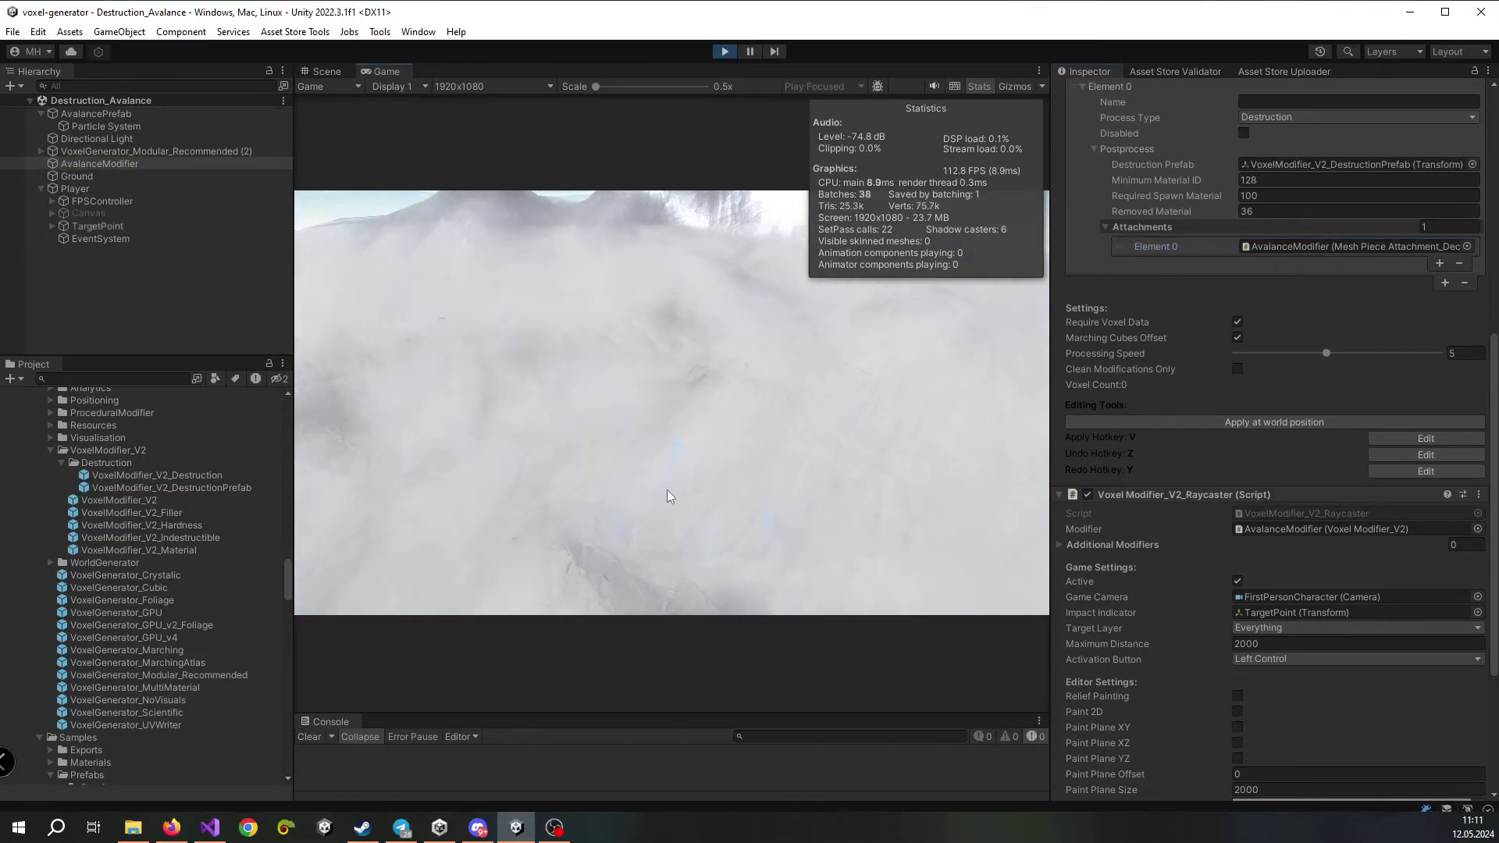
# Carve repeatedly across the mountain face and surrounding slopes to test the debris spawned from the new destruction prefab
pyautogui.keyDown('ctrl'); pyautogui.moveTo(476, 340); pyautogui.dragTo(883, 418); pyautogui.keyUp('ctrl')
pyautogui.click(813, 431)
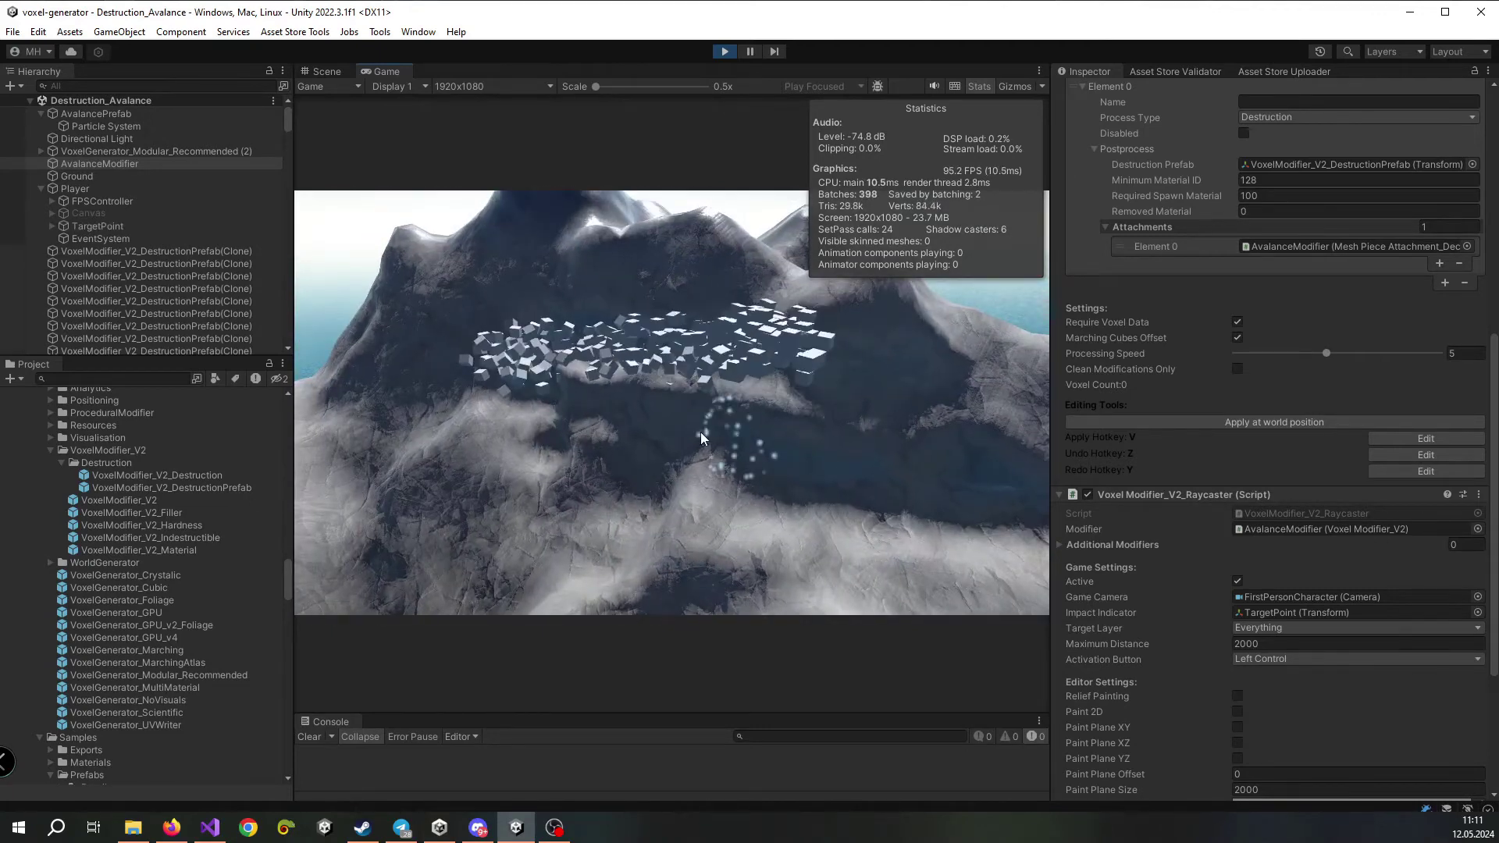
pyautogui.press('ctrl')
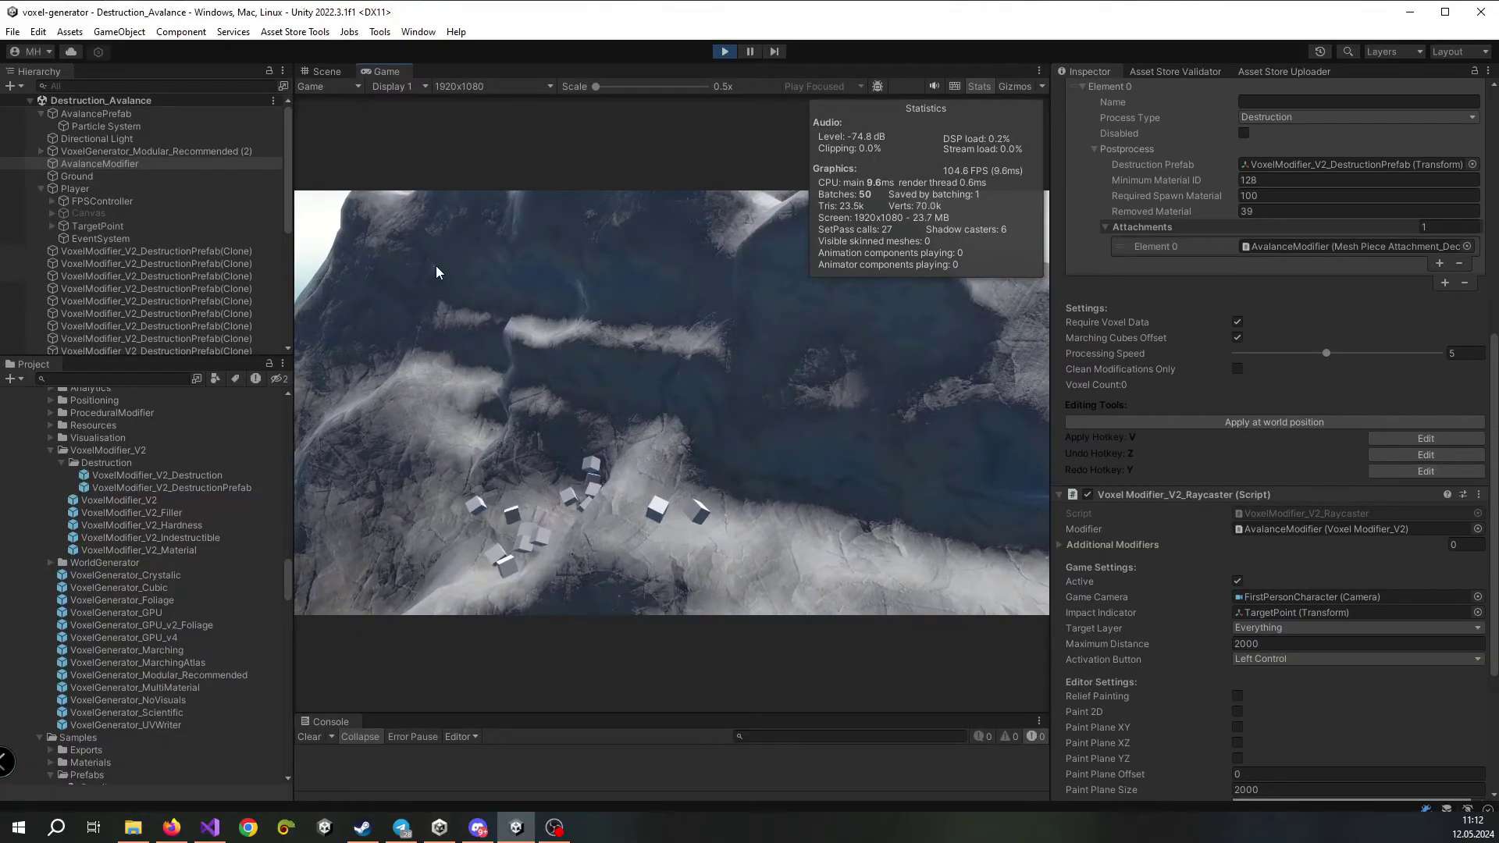
pyautogui.press('ctrl')
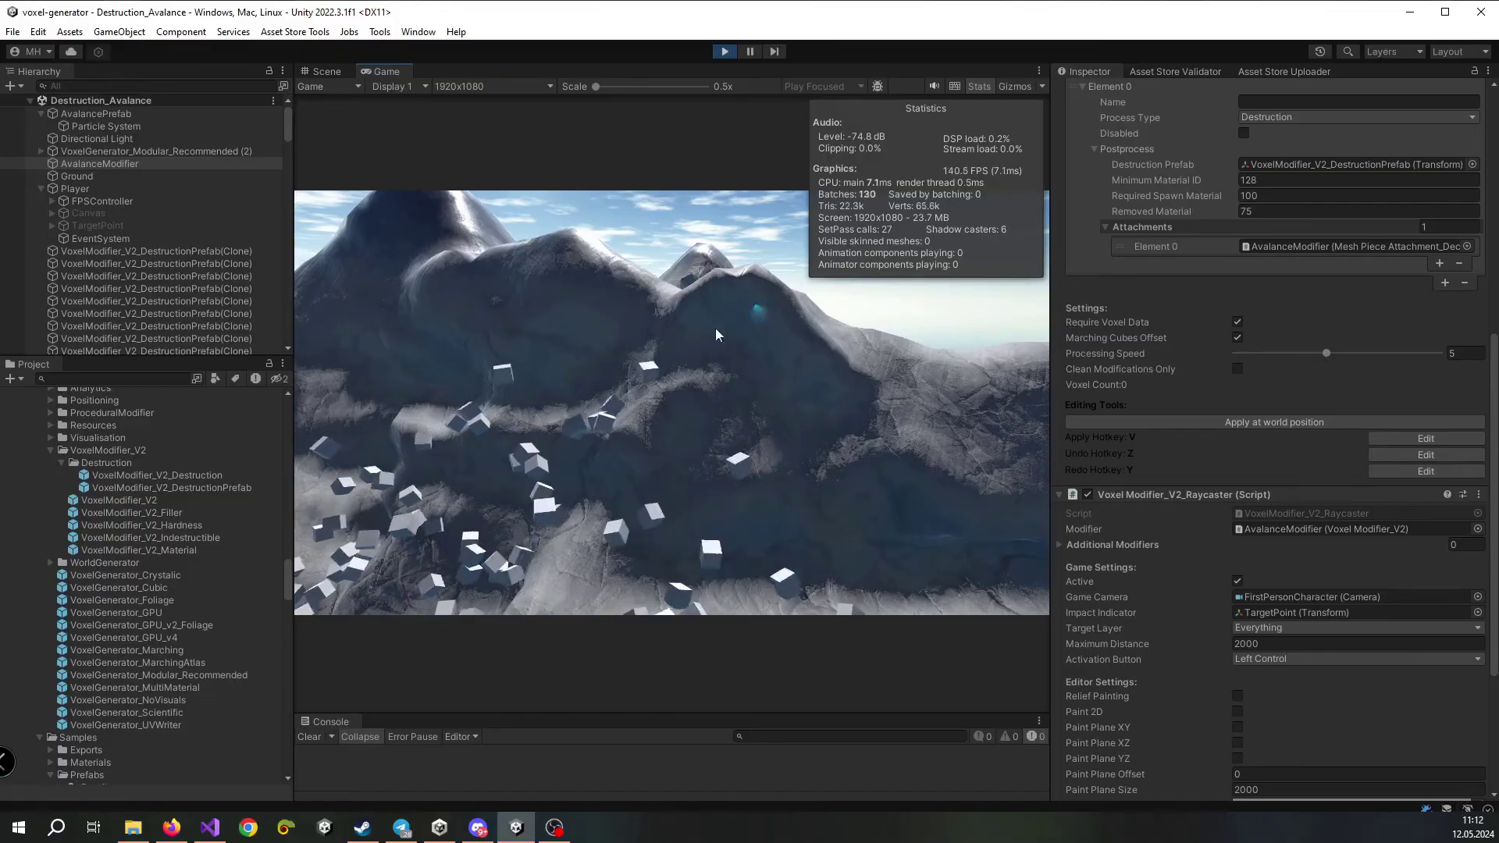
pyautogui.moveTo(711, 407); pyautogui.dragTo(671, 403, button='right')
pyautogui.press('ctrl')
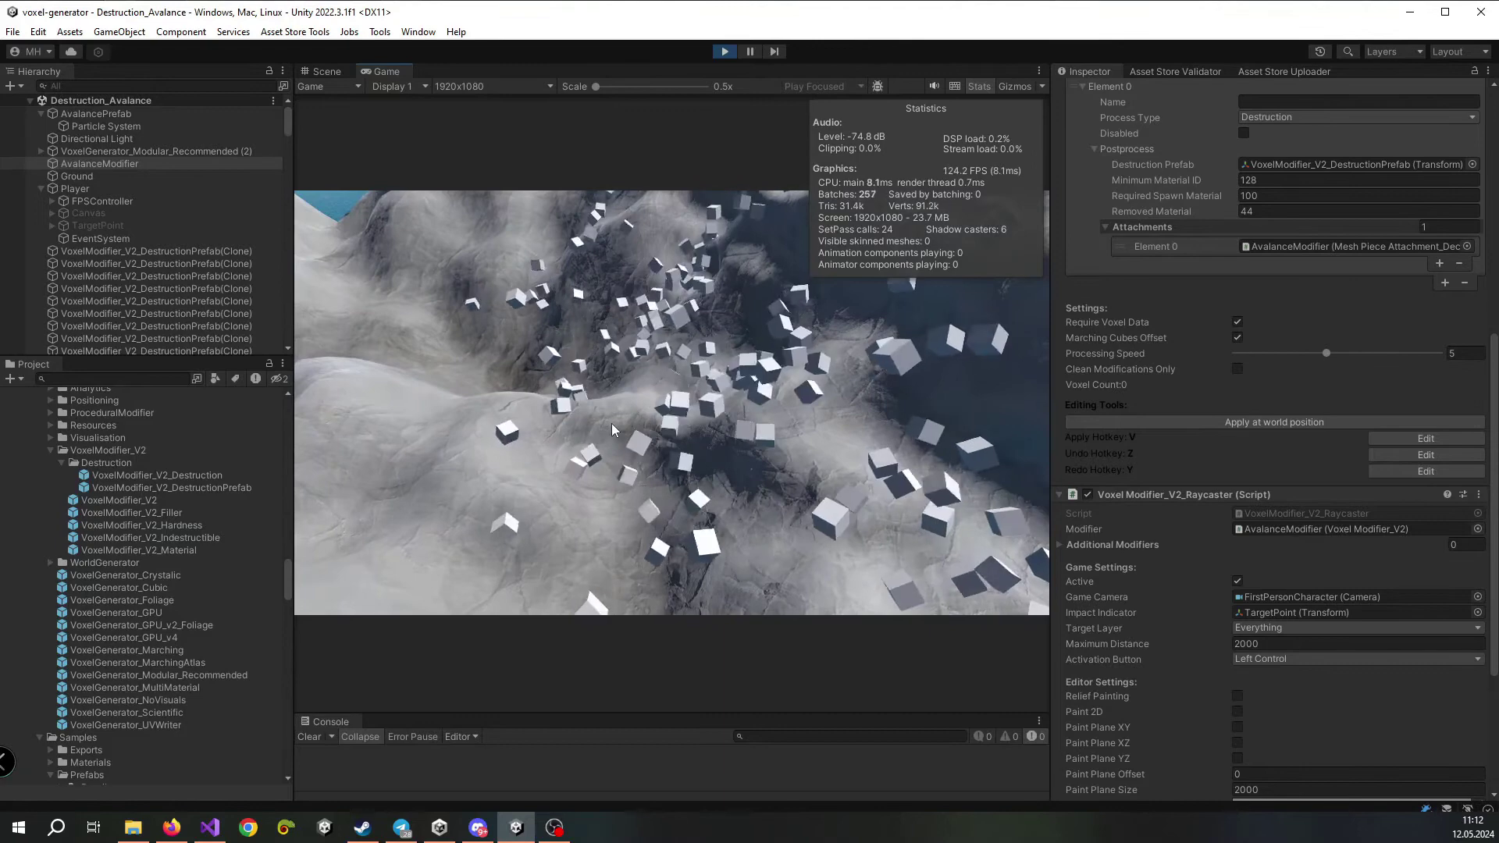
pyautogui.moveTo(470, 377); pyautogui.dragTo(424, 385, button='right')
pyautogui.keyDown('ctrl'); pyautogui.click(424, 386); pyautogui.keyUp('ctrl')
pyautogui.press('ctrl')
pyautogui.press('ctrl')
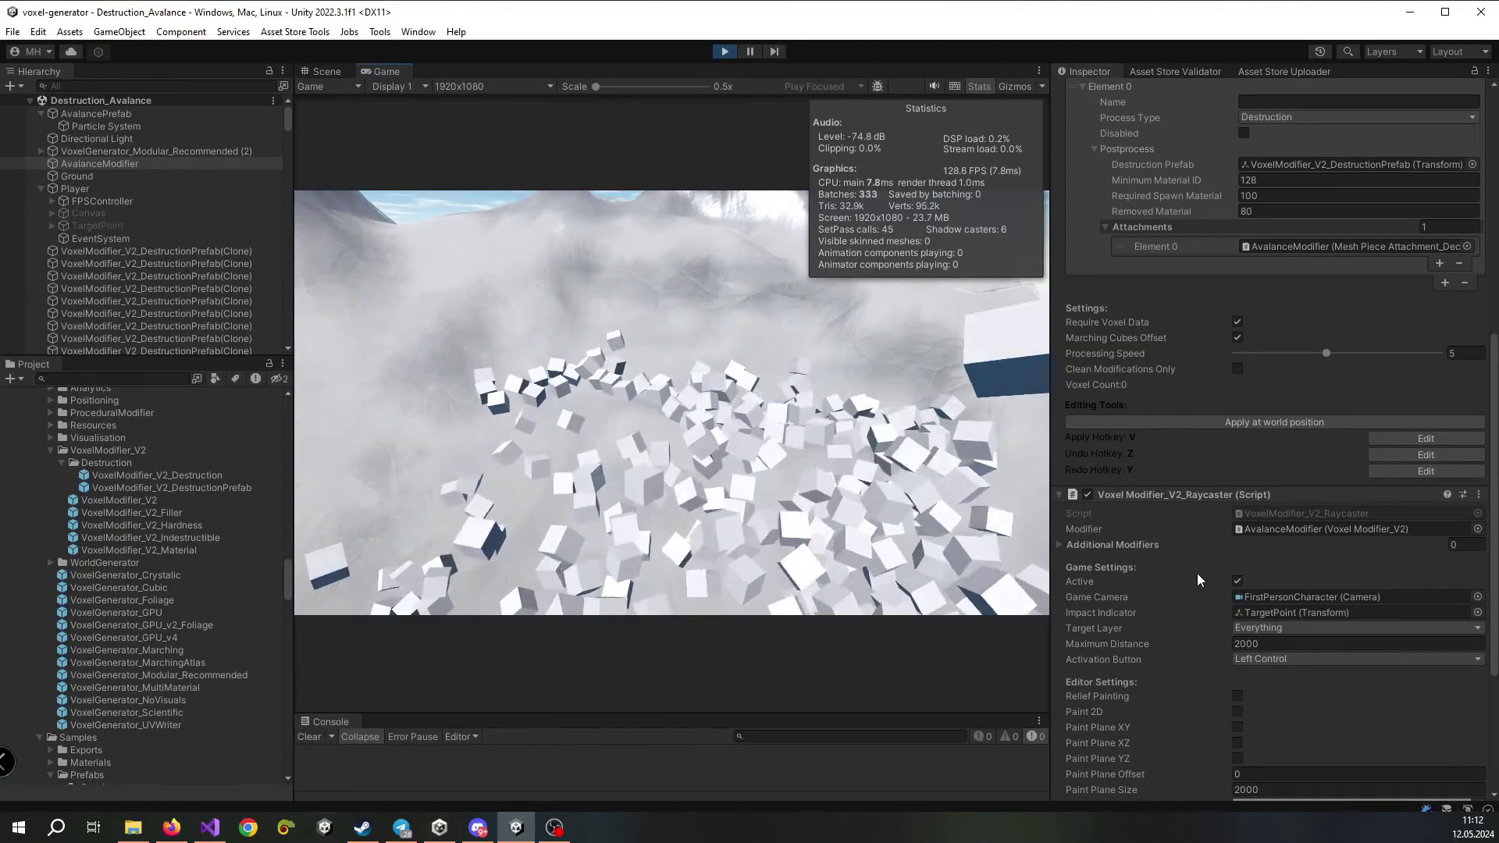
# Set the Destruction element's Required Spawn Material to 10
pyautogui.scroll(-5, 1197, 573)
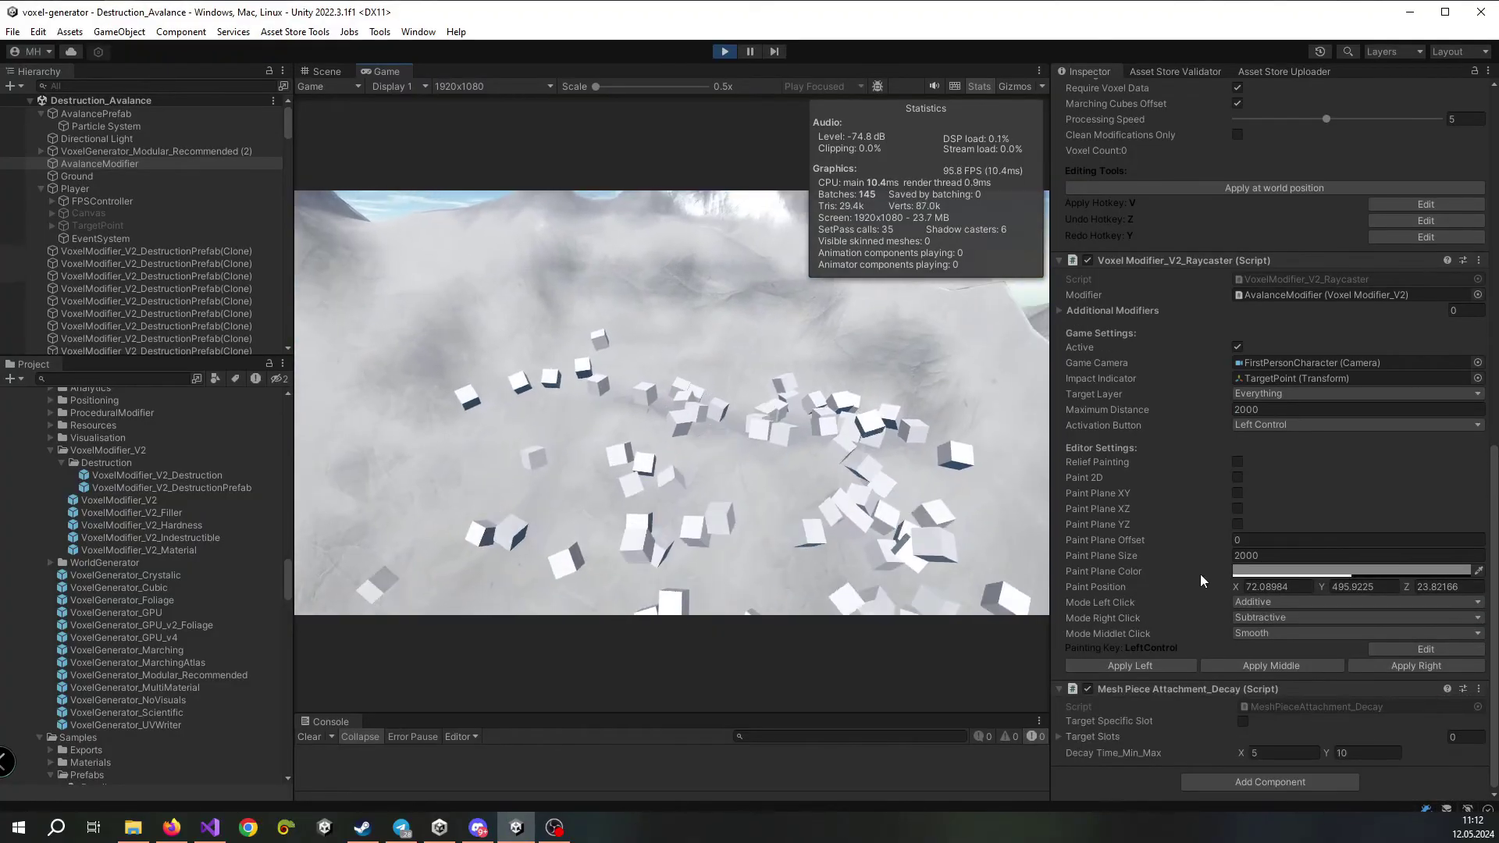
pyautogui.scroll(3, 1201, 453)
pyautogui.click(1201, 454)
pyautogui.scroll(7, 1227, 484)
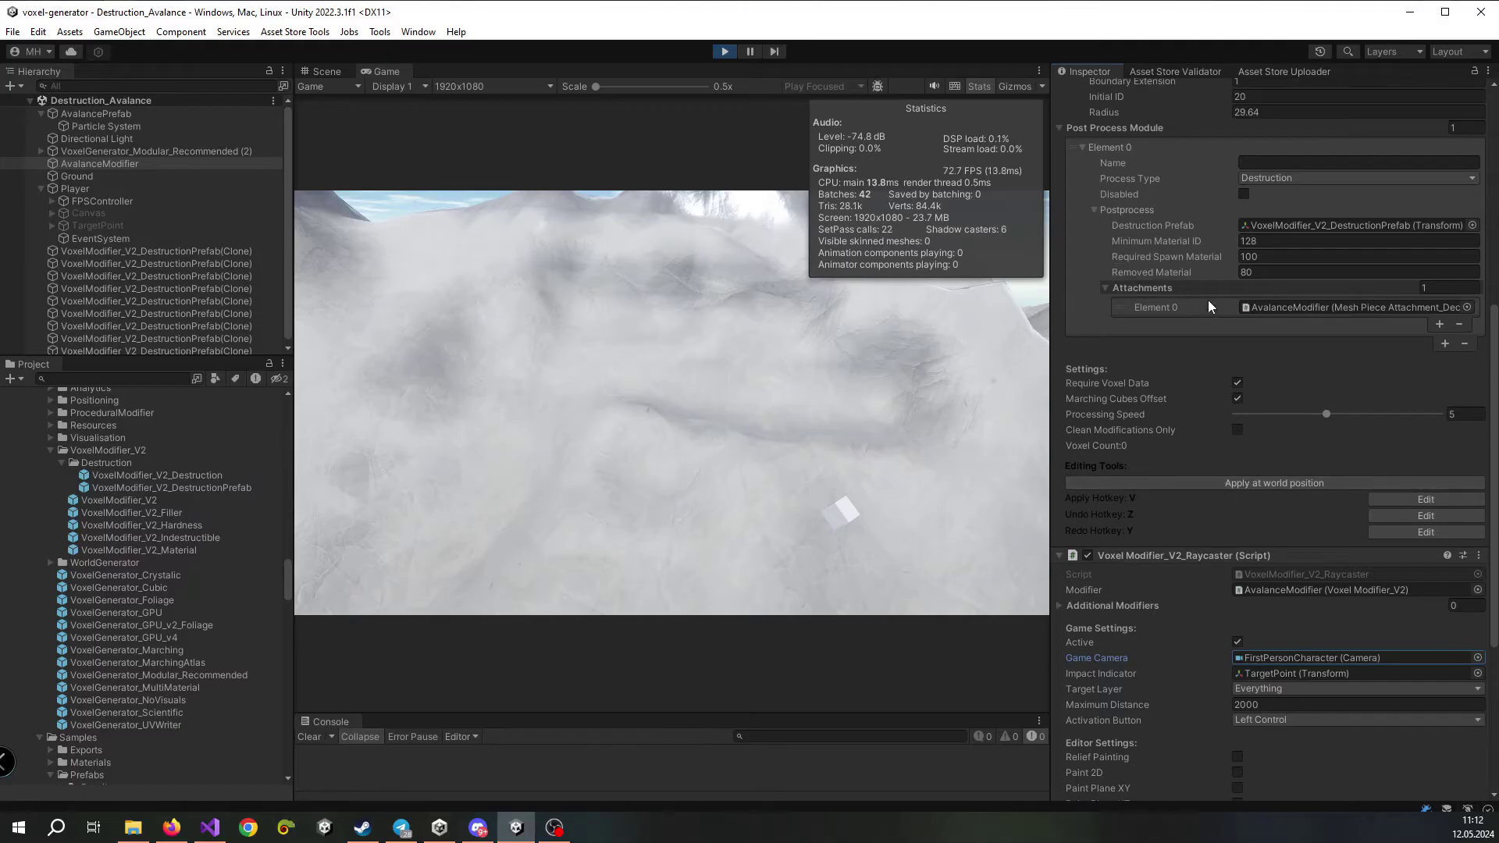
pyautogui.scroll(2, 1177, 419)
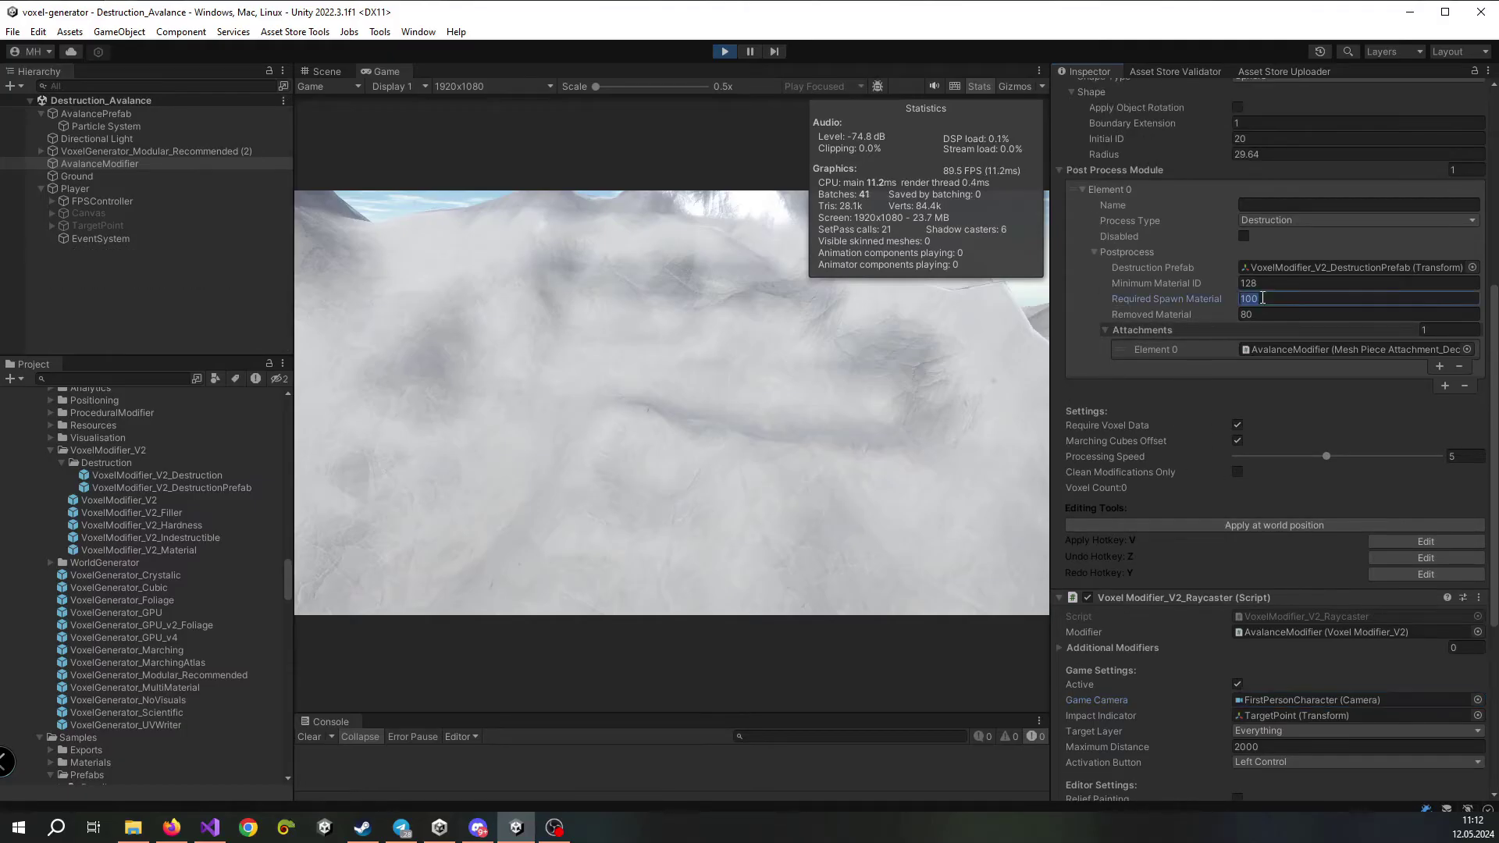
# Carve across the snowy slopes and mountain face to test the debris spawned with the Required Spawn Material of 10
pyautogui.click(850, 385)
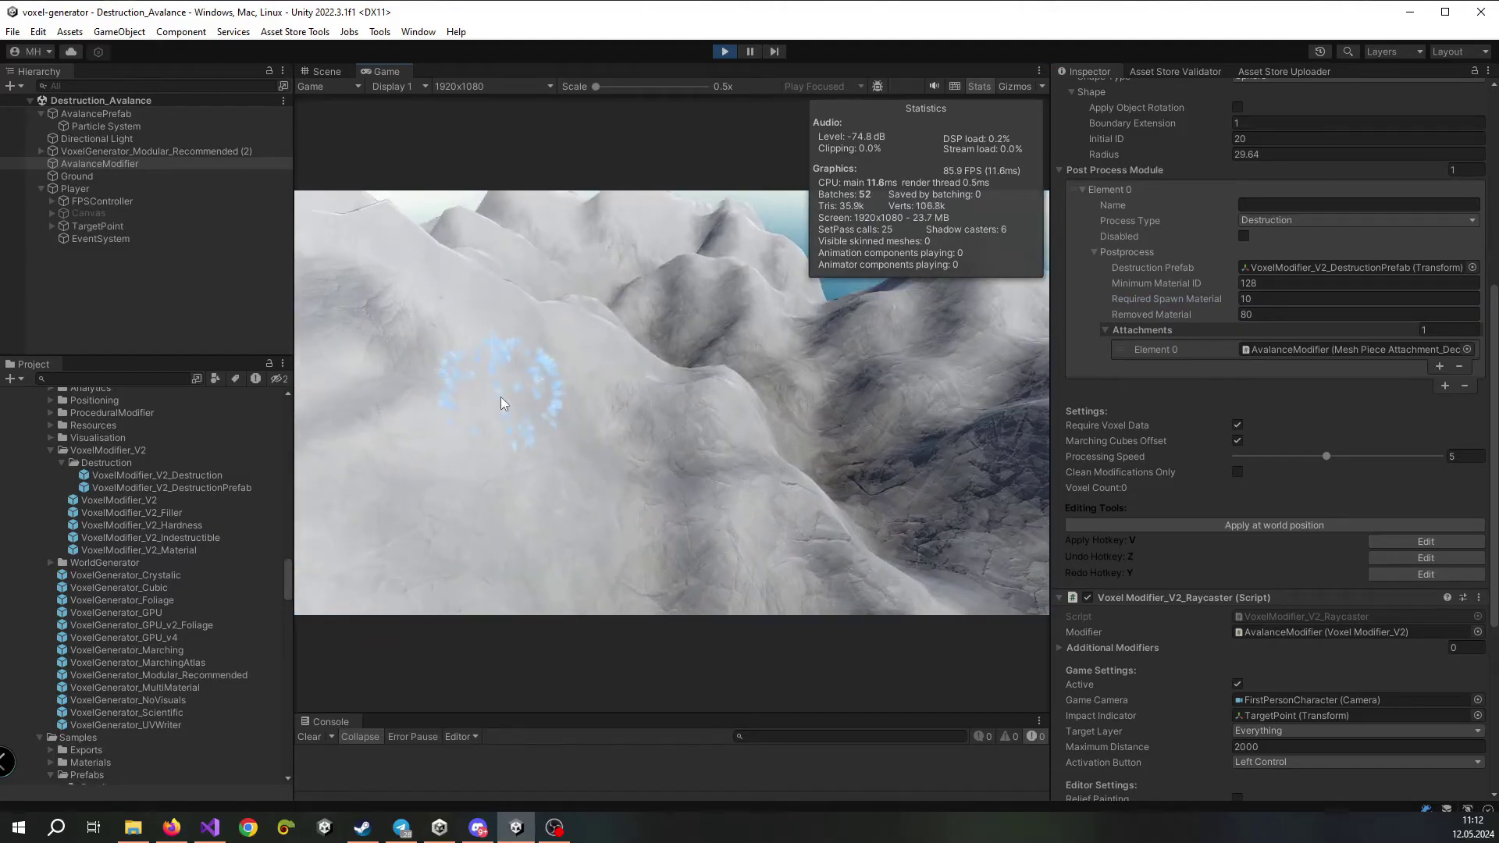
pyautogui.press('ctrl')
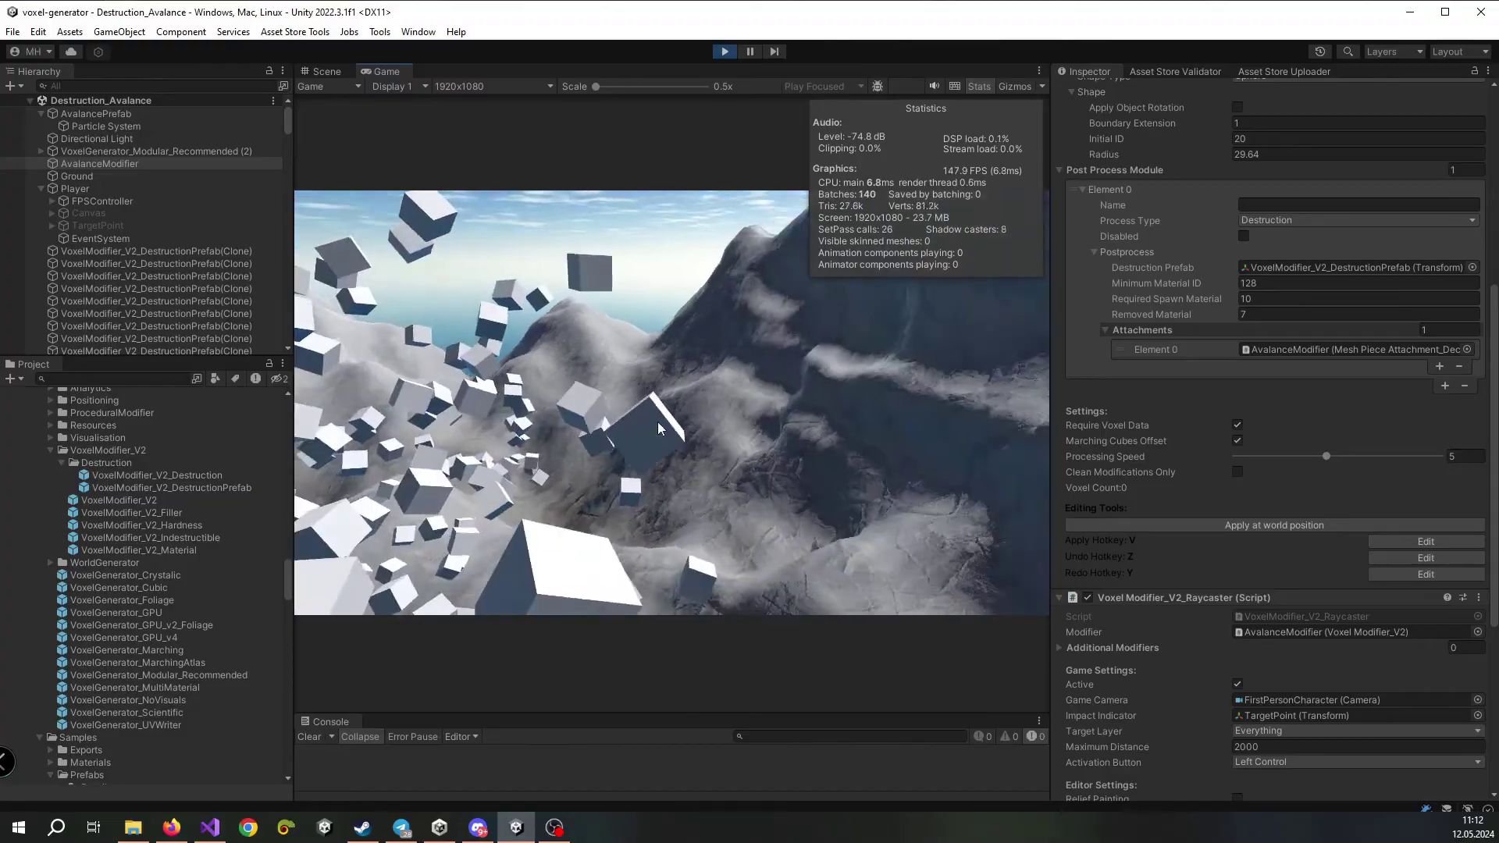
pyautogui.press('ctrl')
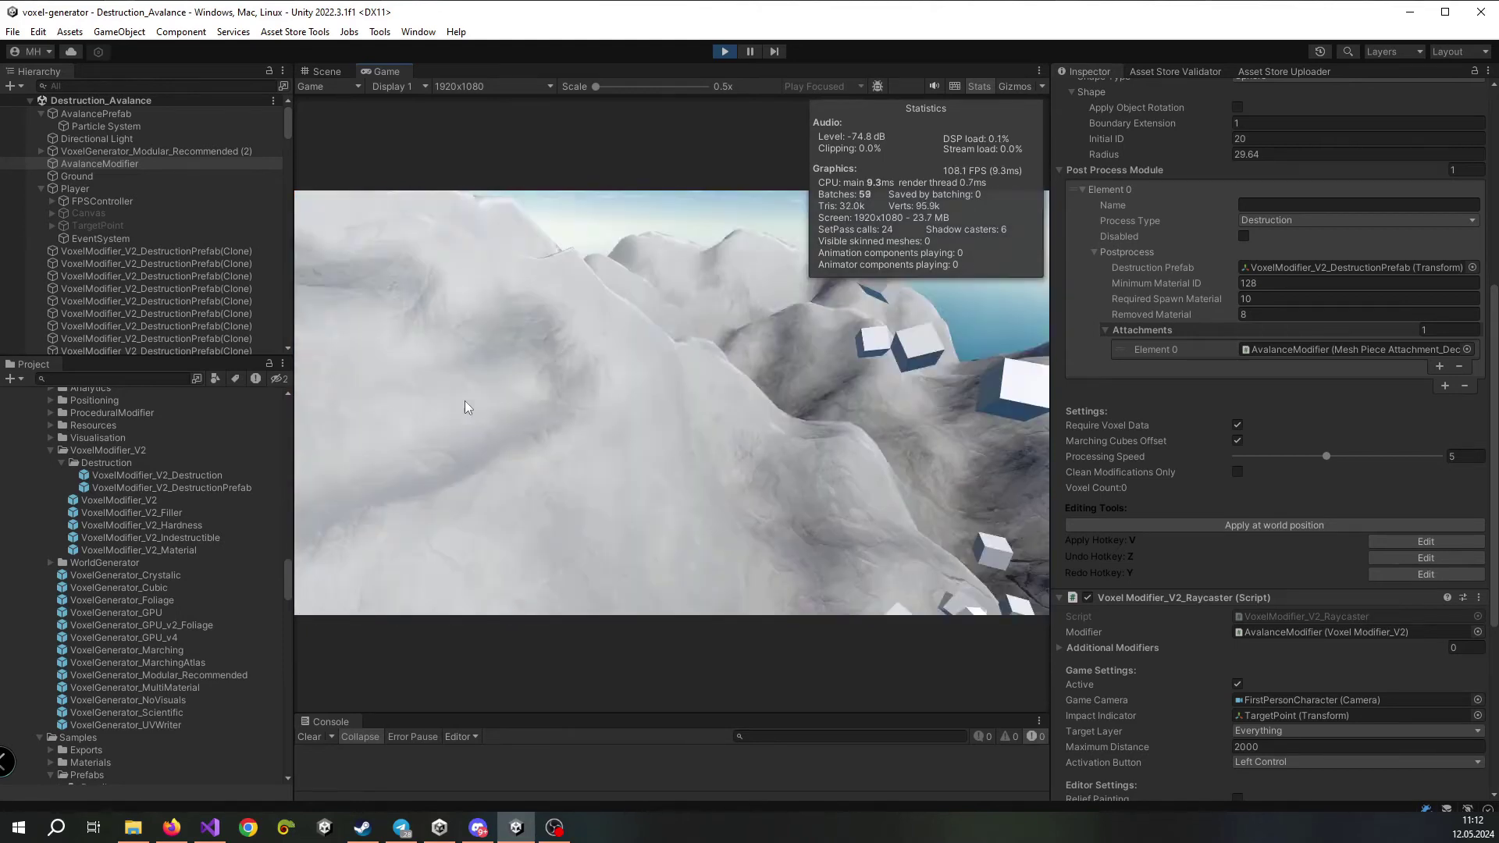
pyautogui.keyDown('ctrl'); pyautogui.click(551, 429); pyautogui.keyUp('ctrl')
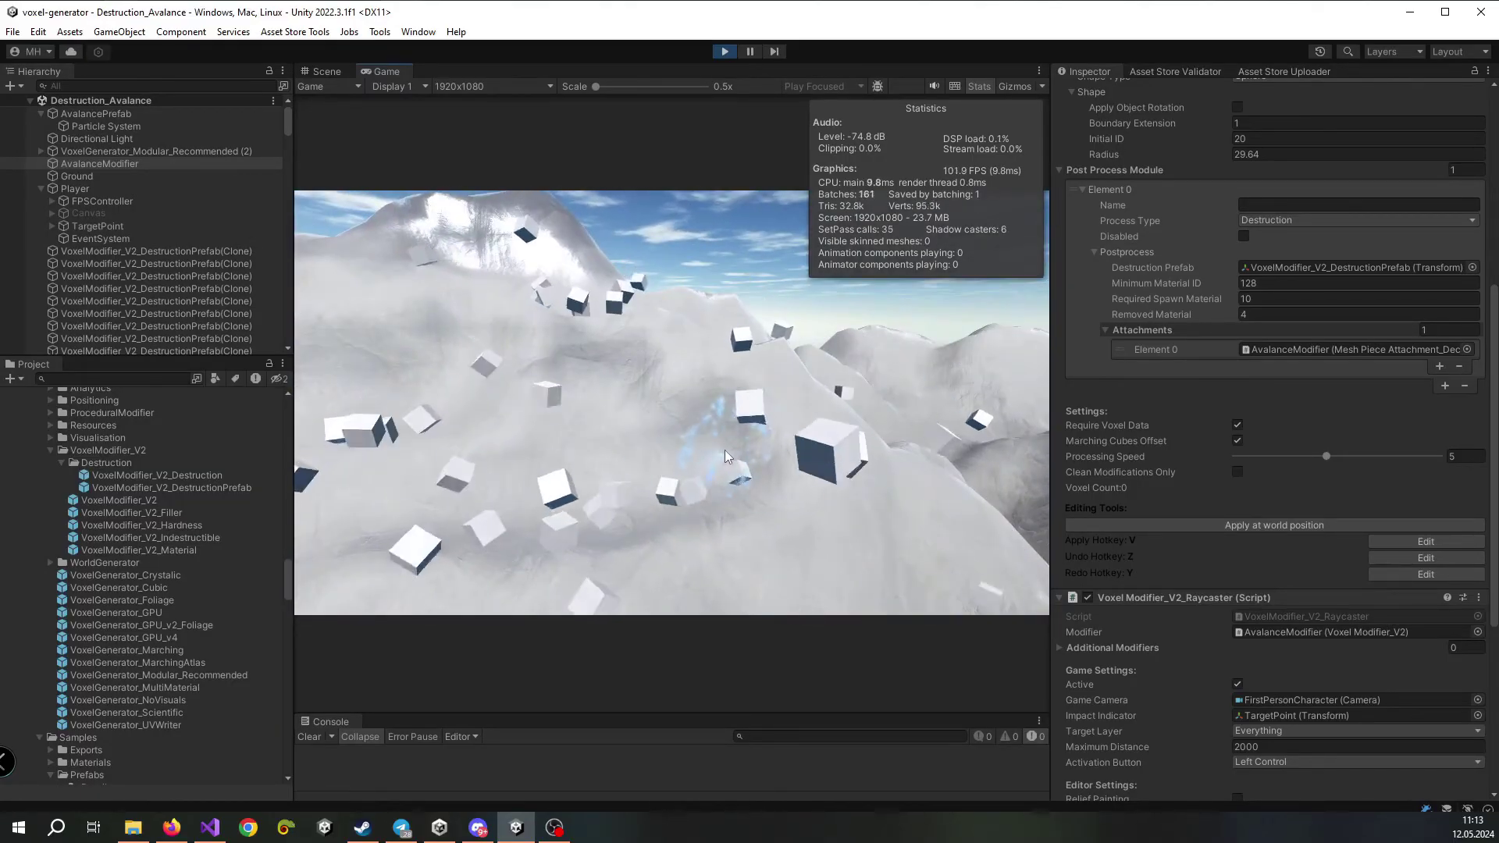
pyautogui.press('ctrl')
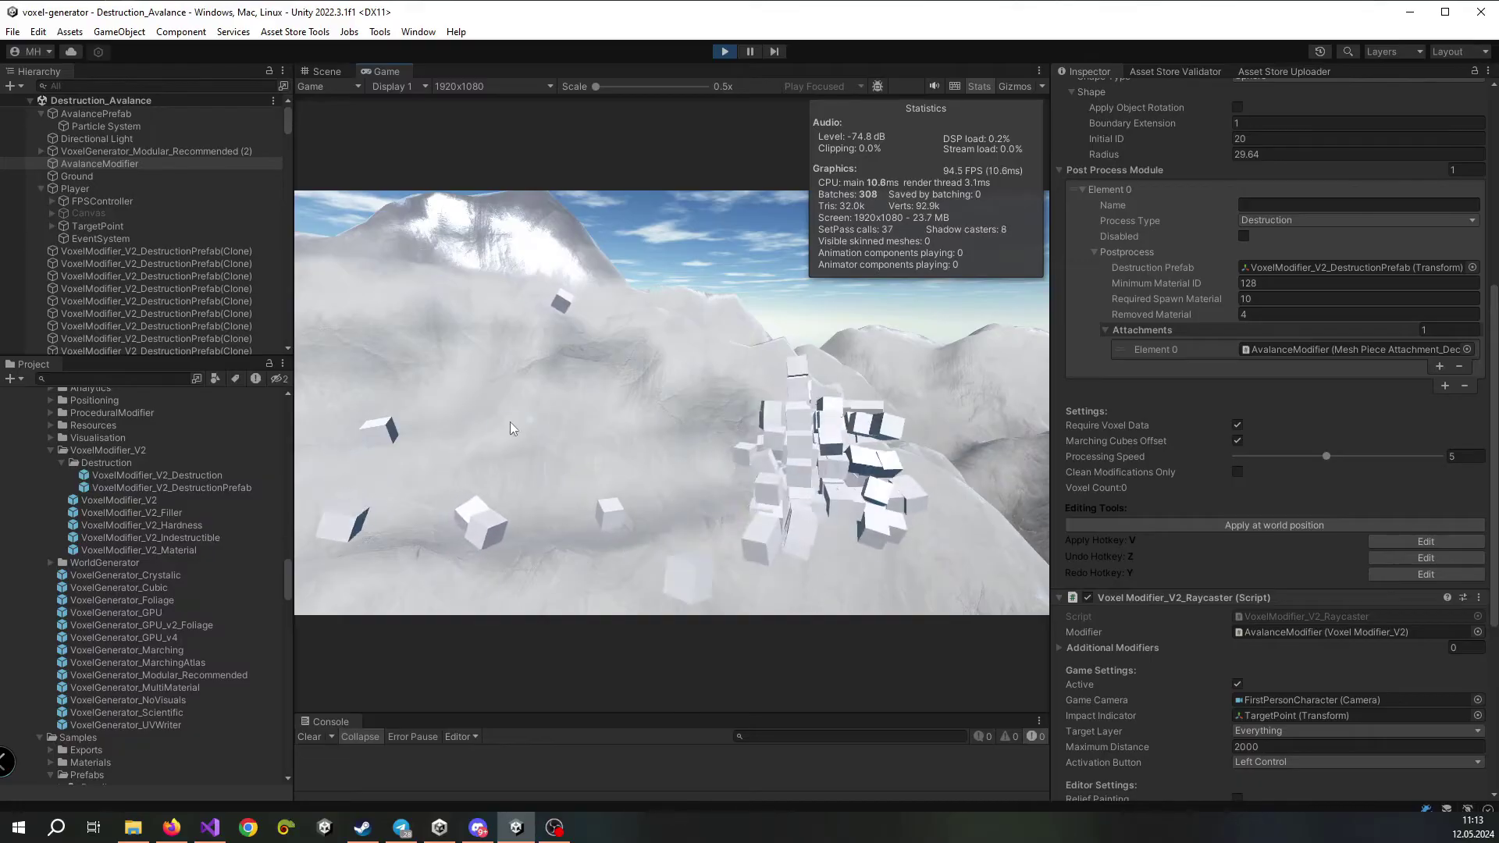
pyautogui.press('ctrl')
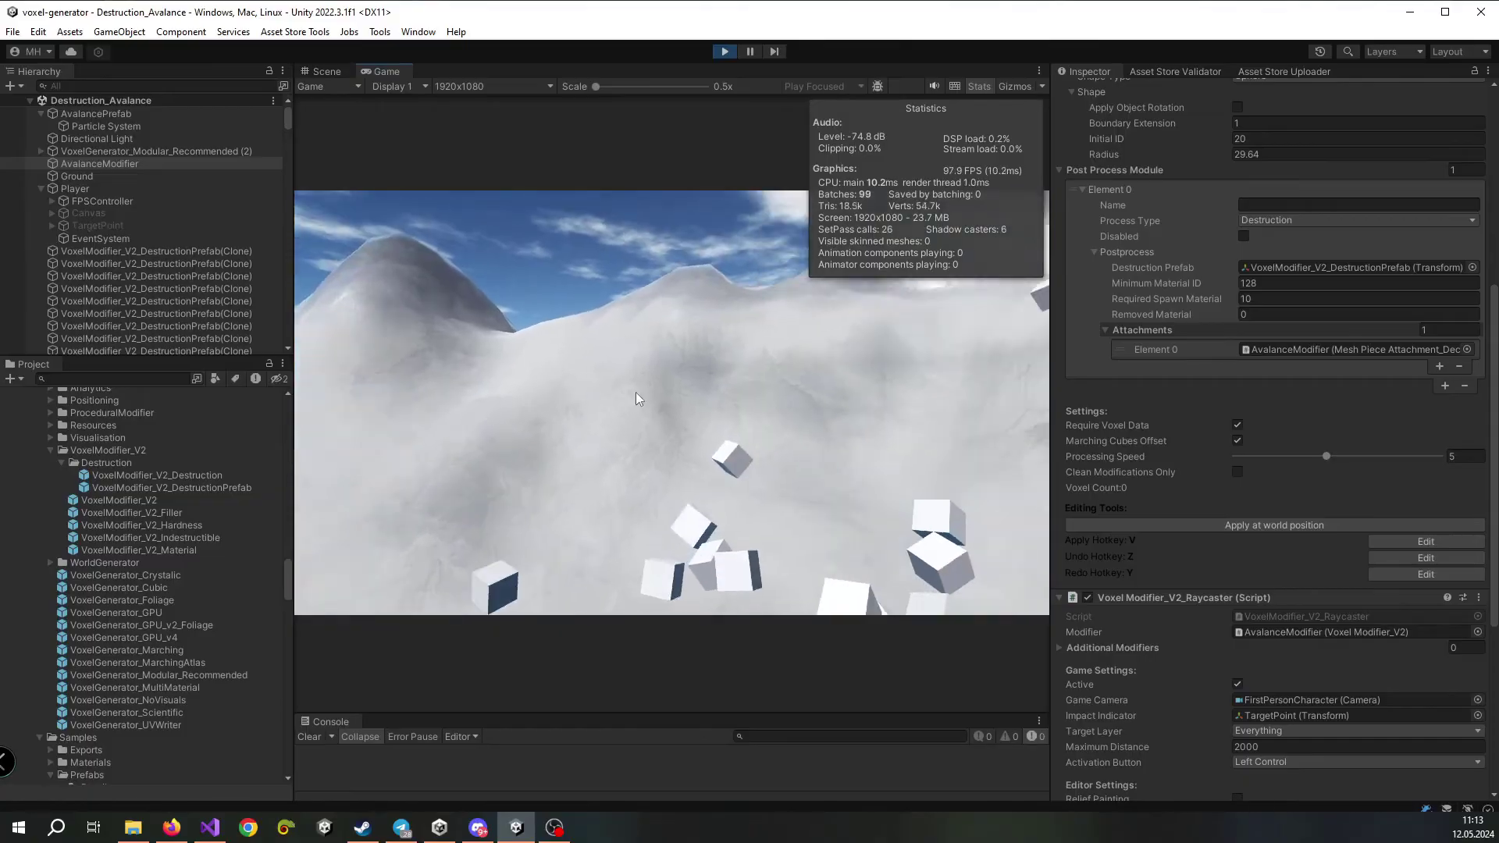
pyautogui.press('ctrl')
pyautogui.moveTo(540, 362)
pyautogui.keyDown('ctrl'); pyautogui.mouseDown()
pyautogui.moveTo(888, 379)
pyautogui.moveTo(878, 388)
pyautogui.mouseUp(); pyautogui.keyUp('ctrl')
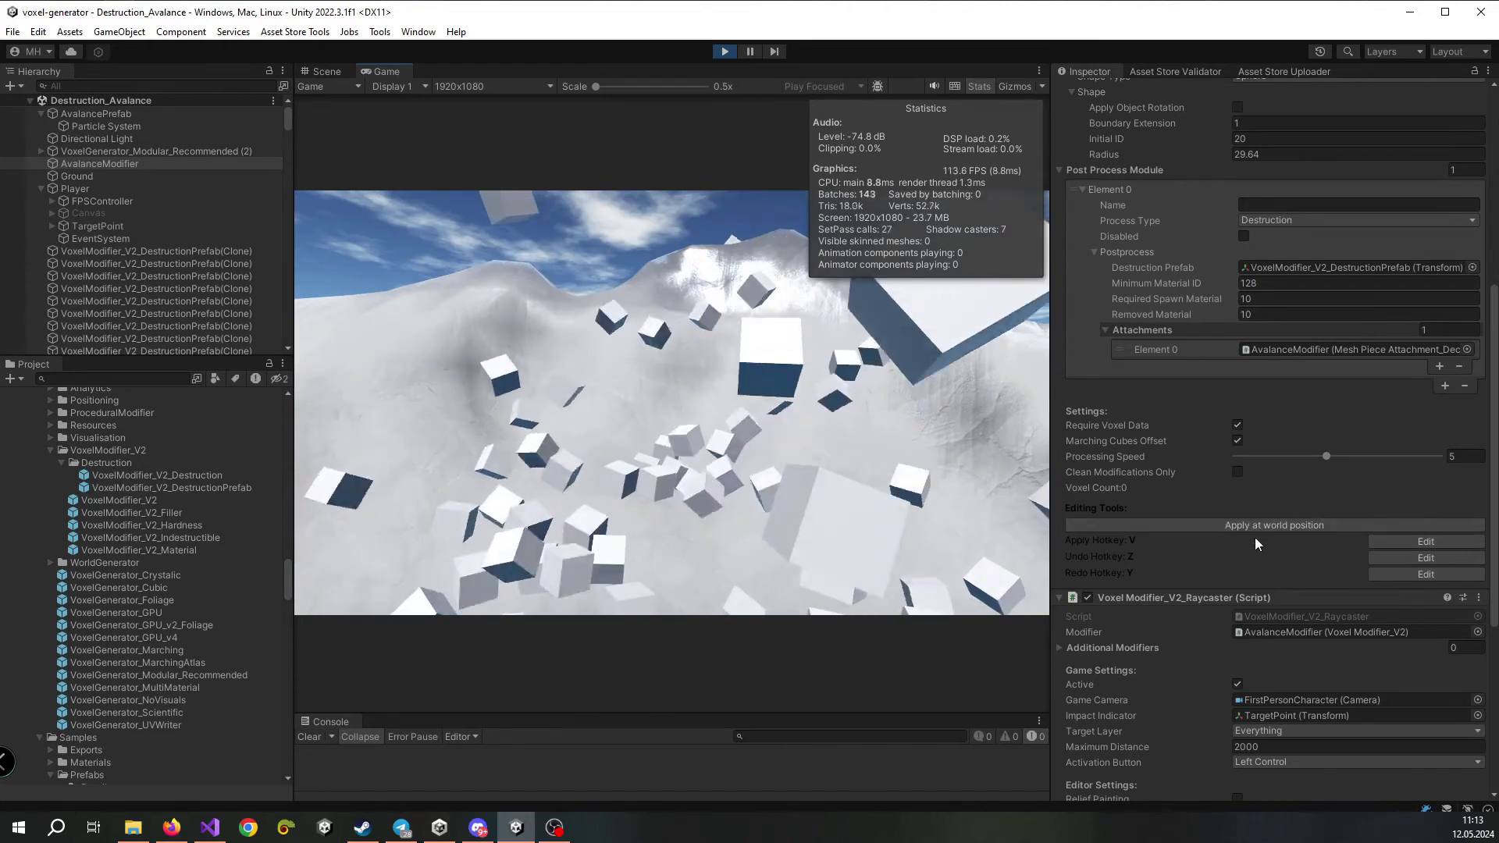
# Set the Destruction element's Required Spawn Material to 1 and return to the game
pyautogui.scroll(-10, 1254, 537)
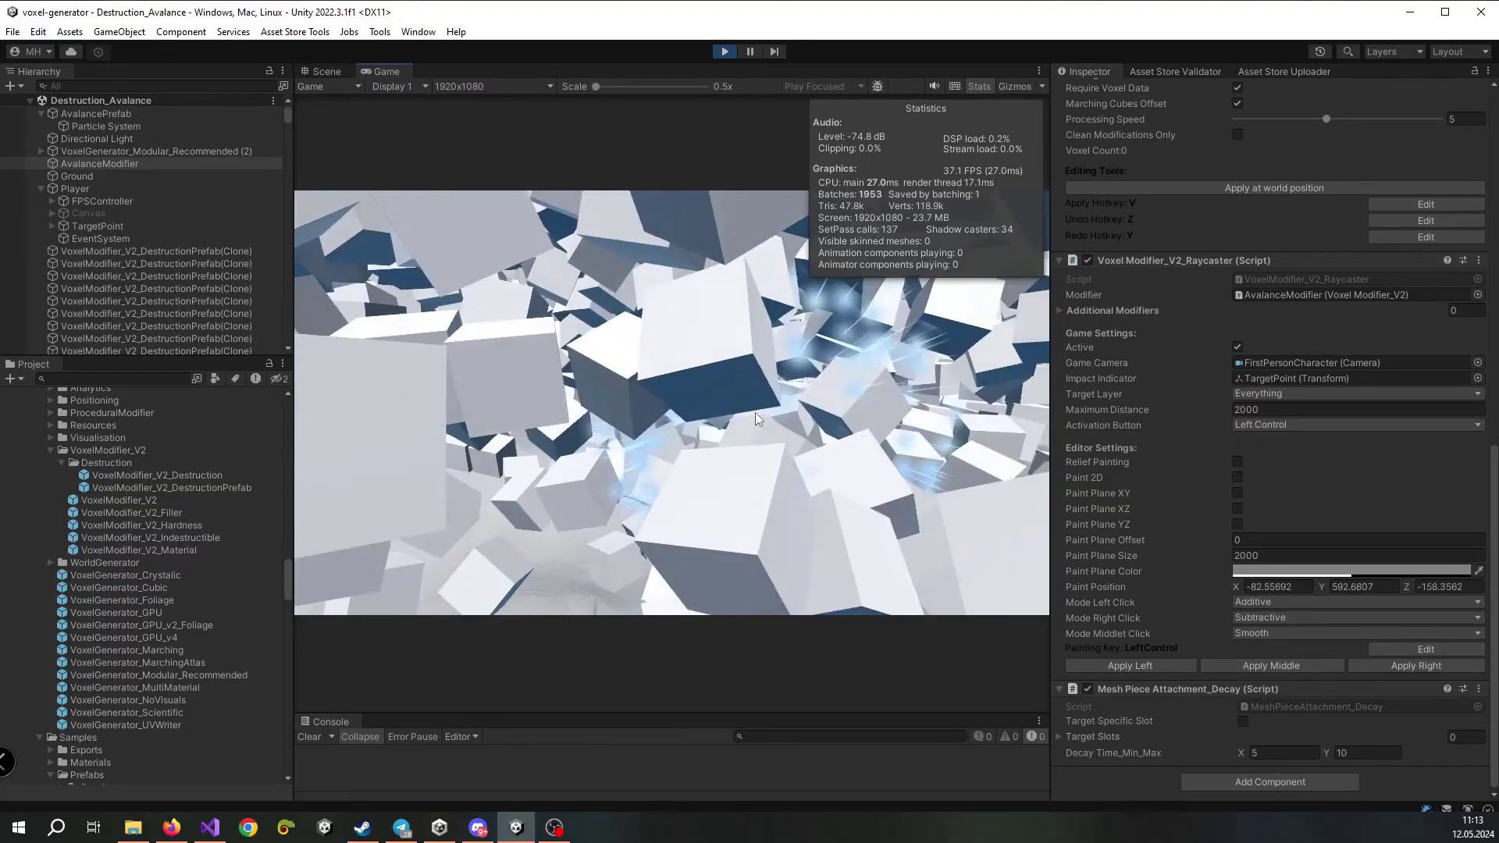
pyautogui.scroll(3, 1168, 414)
pyautogui.scroll(9, 1168, 410)
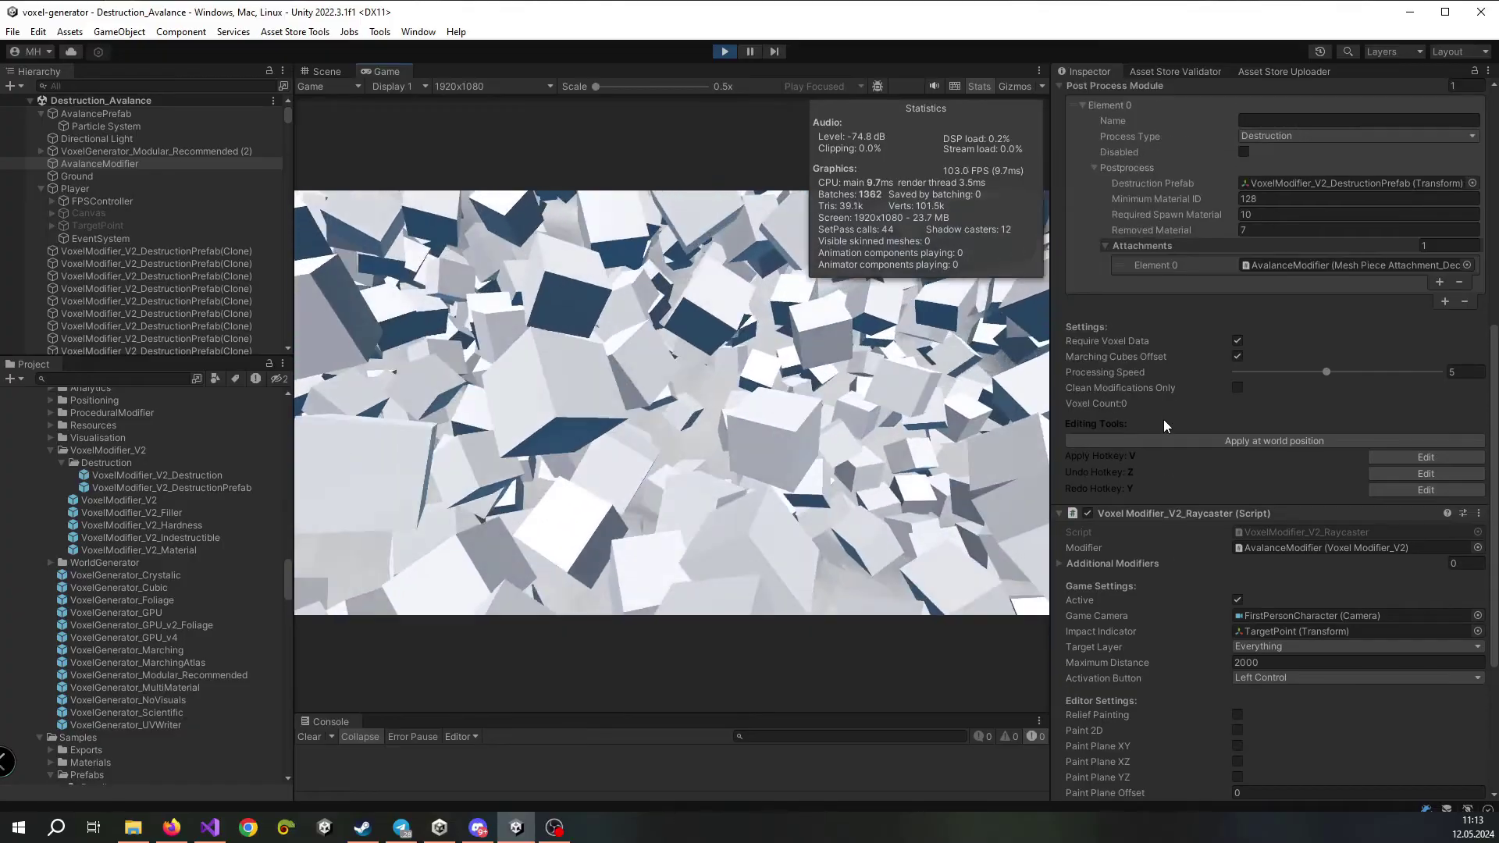
pyautogui.click(1256, 300)
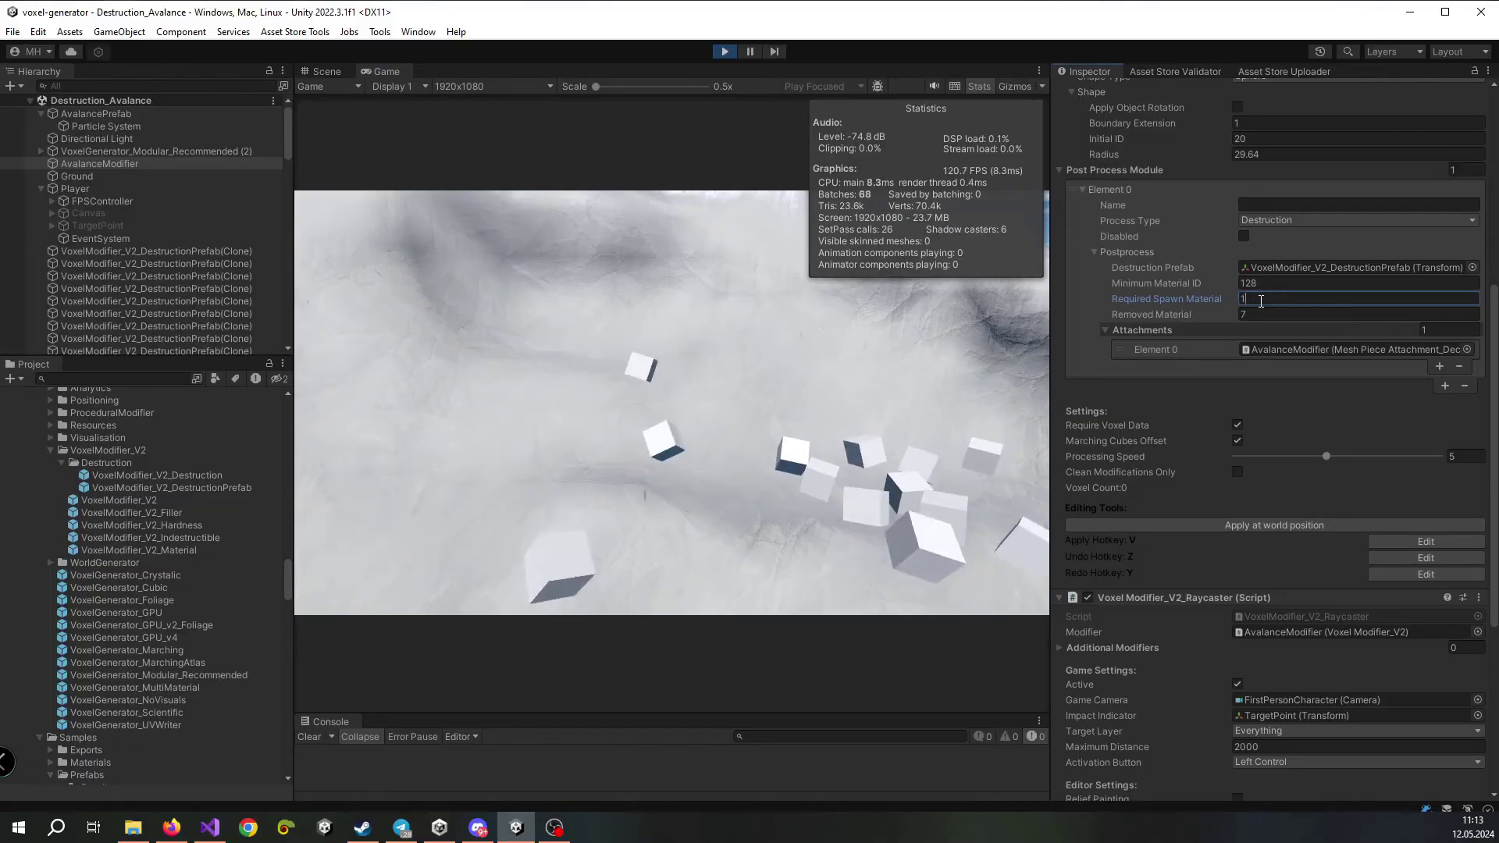
pyautogui.click(814, 379)
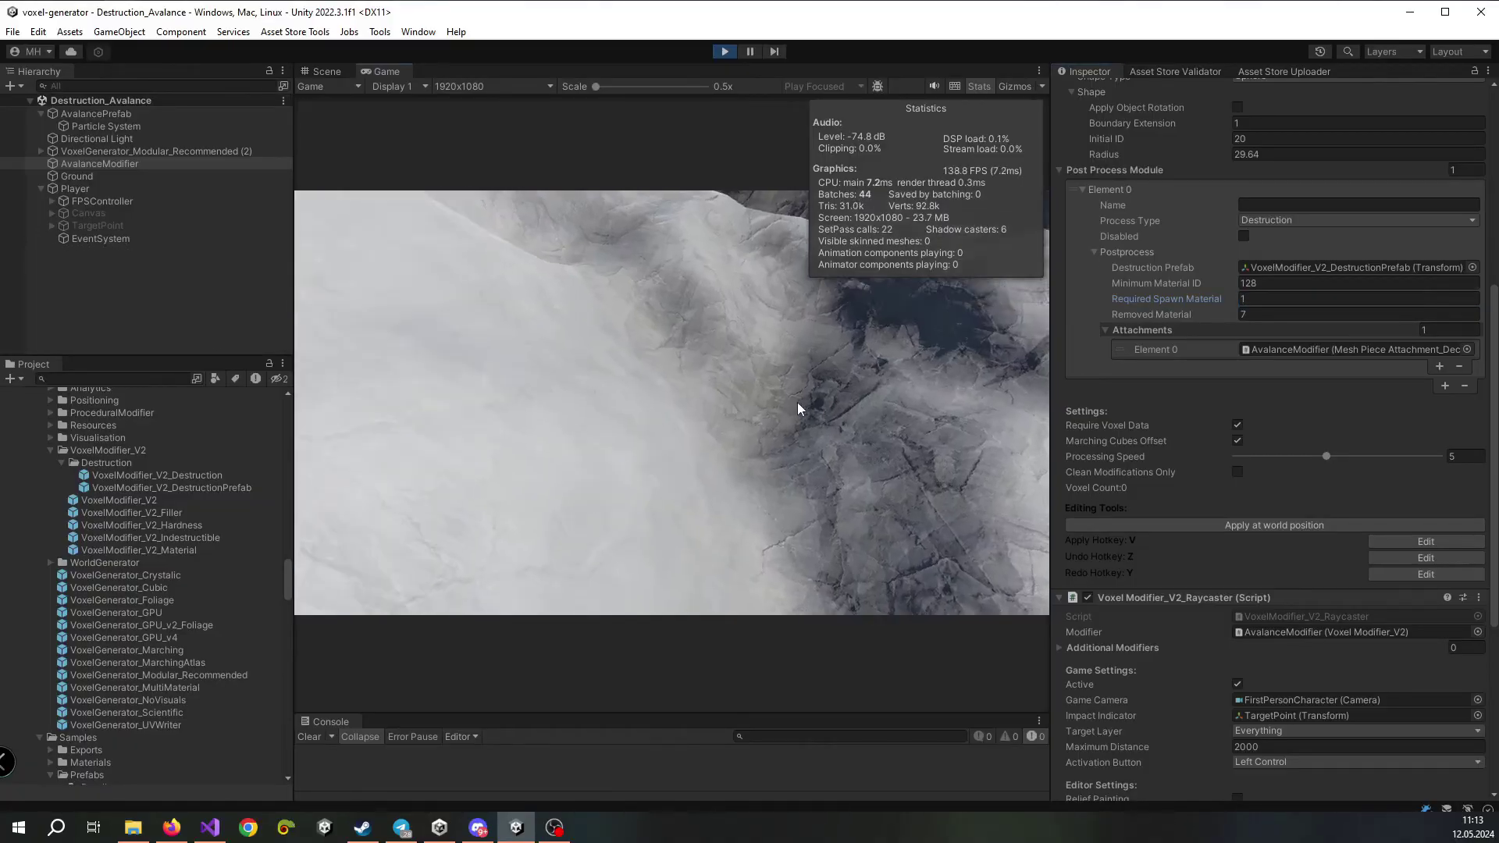
# Carve the snowy slope and the dark mountain face to test debris spawning at the minimal material threshold
pyautogui.keyDown('ctrl'); pyautogui.click(611, 374); pyautogui.keyUp('ctrl')
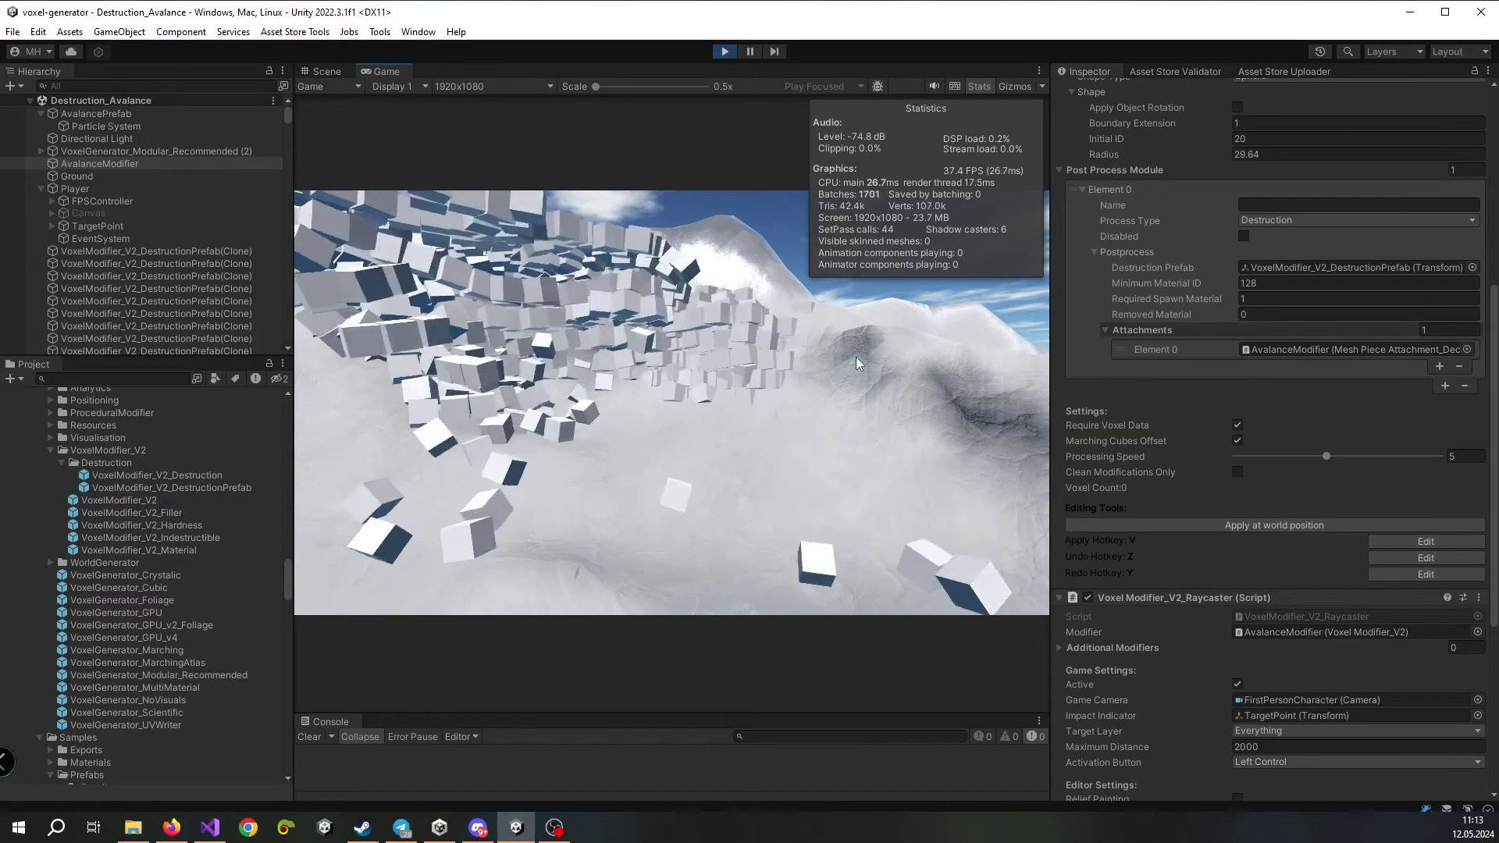
pyautogui.keyDown('ctrl'); pyautogui.click(757, 445); pyautogui.keyUp('ctrl')
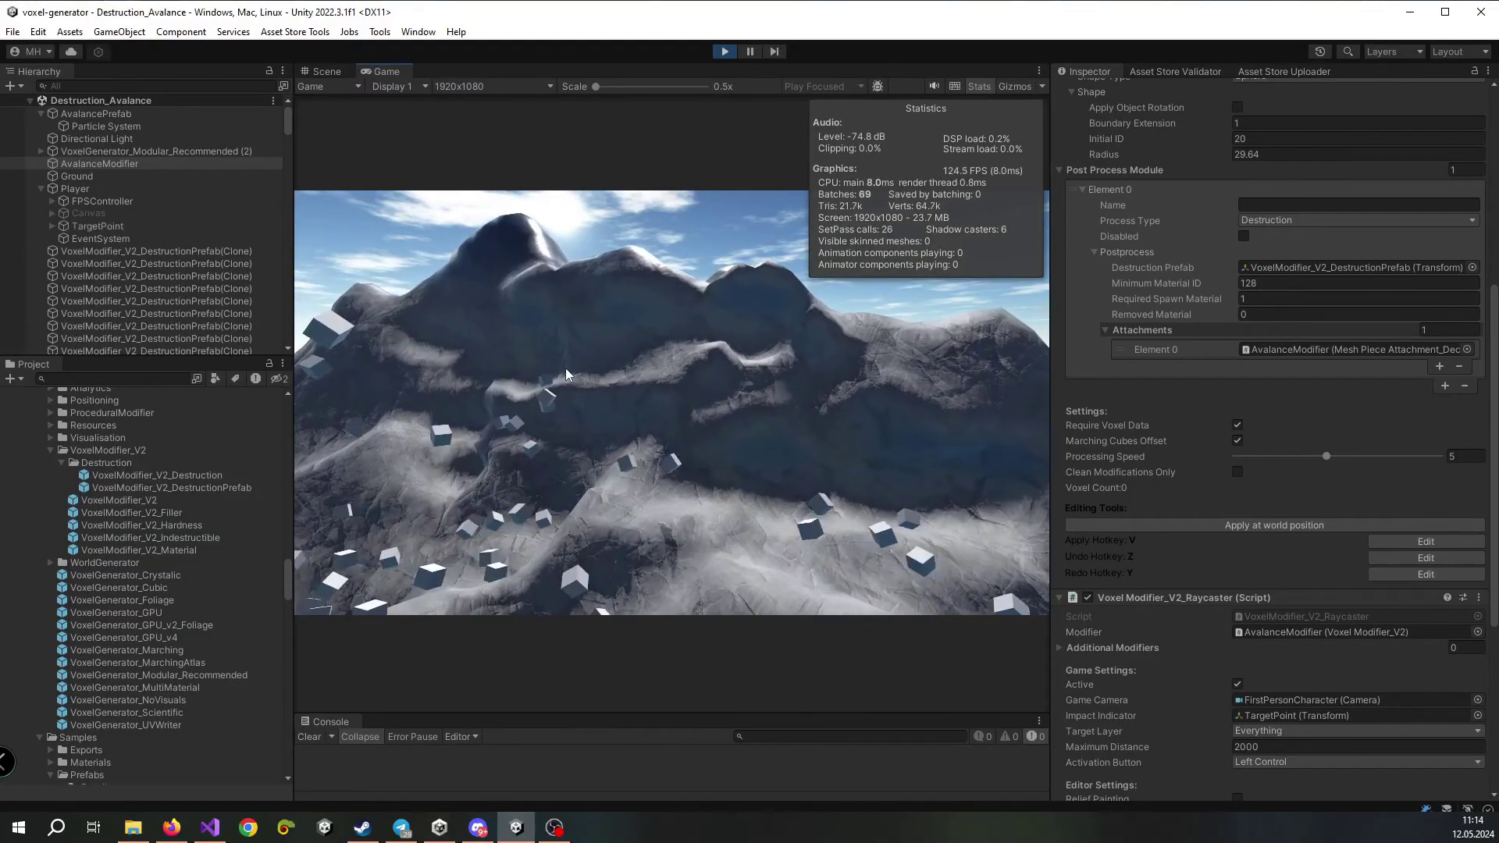
pyautogui.press('ctrl')
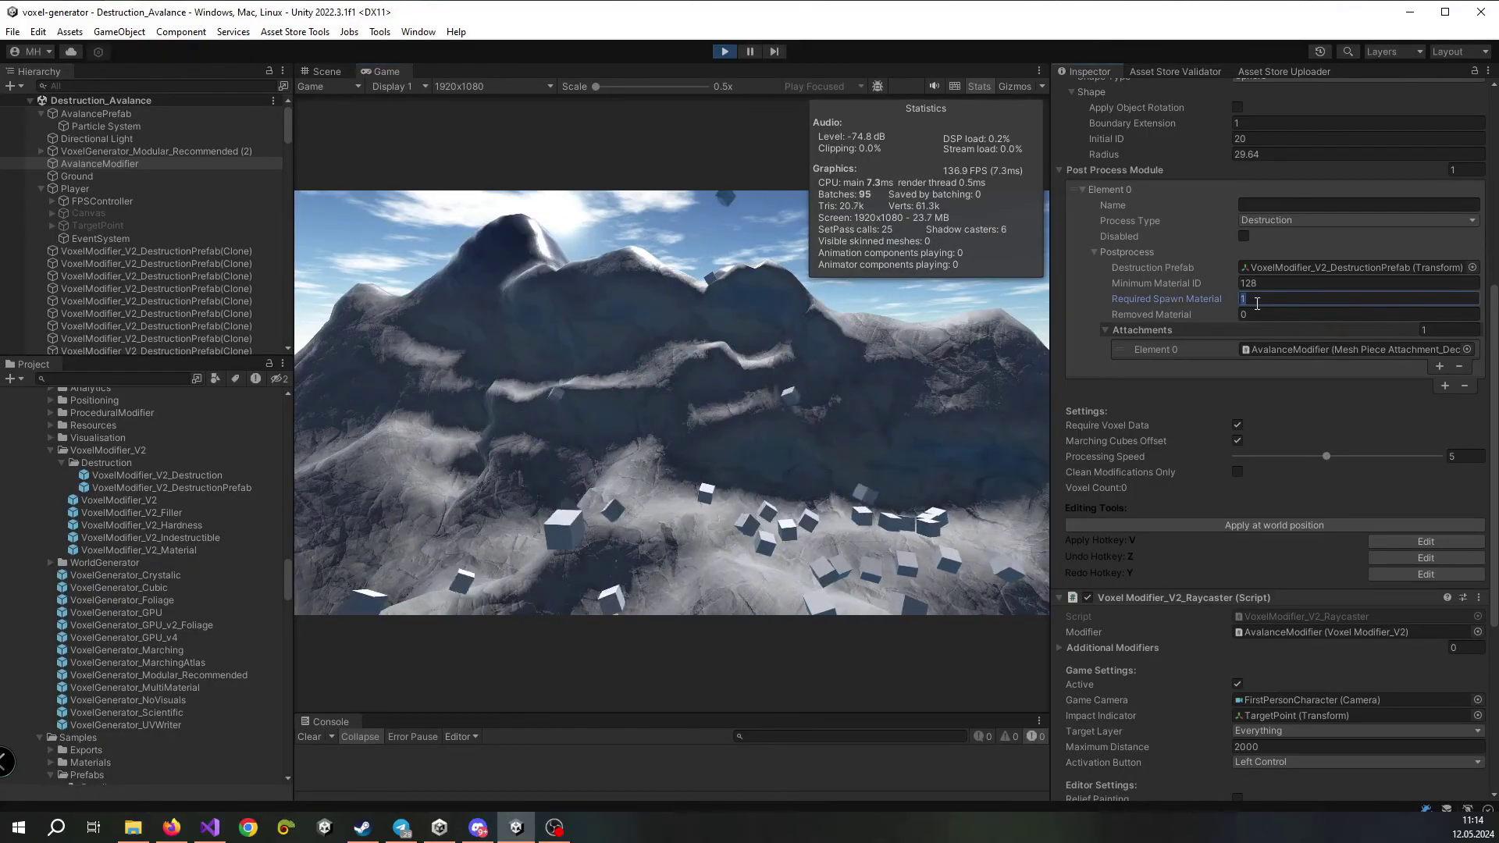
# Set the Required Spawn Material to 1000 and carve repeatedly across the snowy slopes to test the debris
pyautogui.click(653, 454)
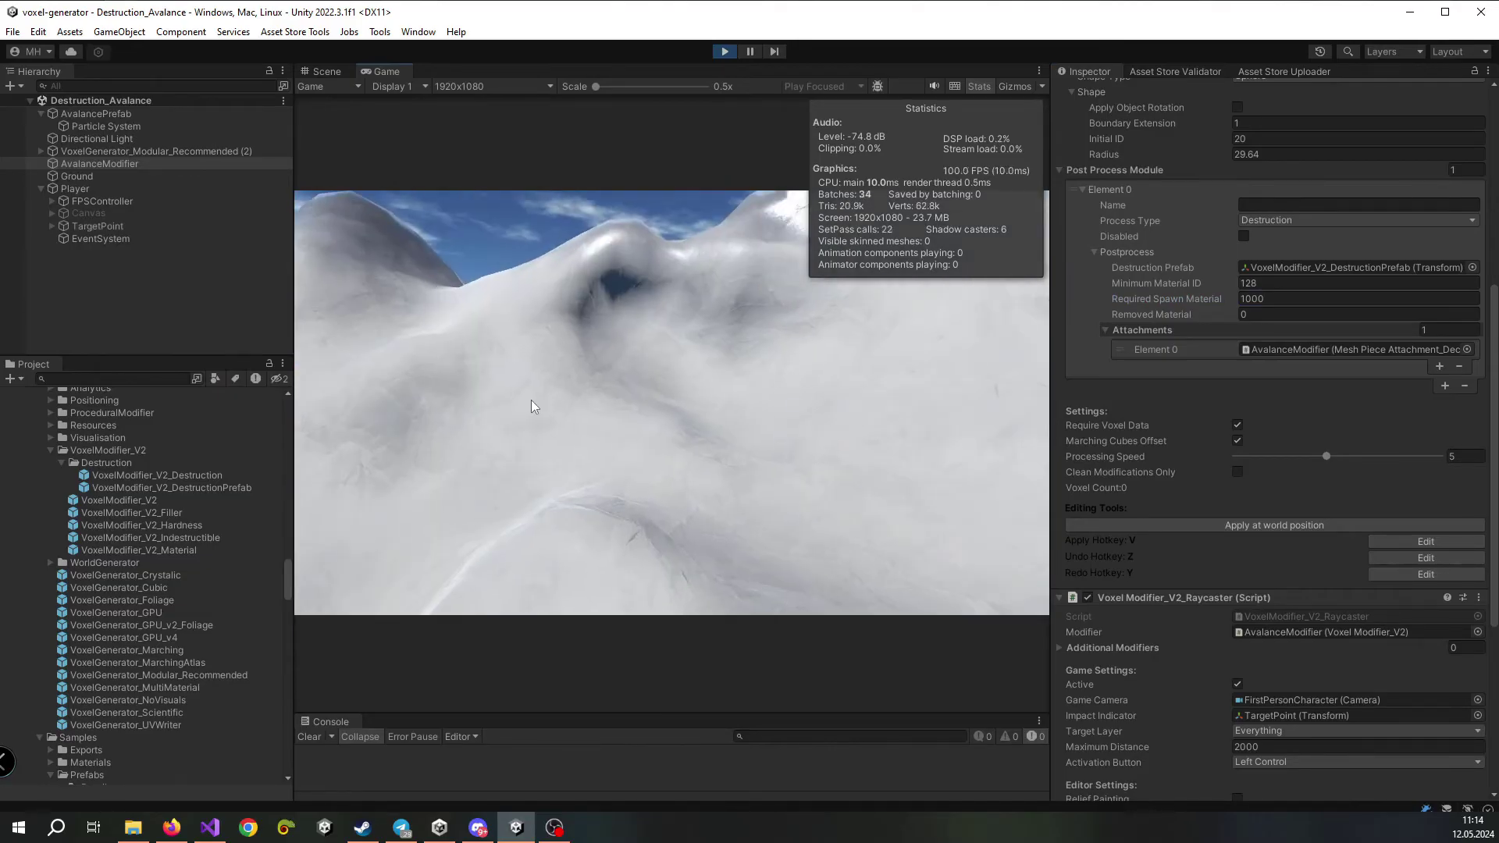
pyautogui.press('ctrl')
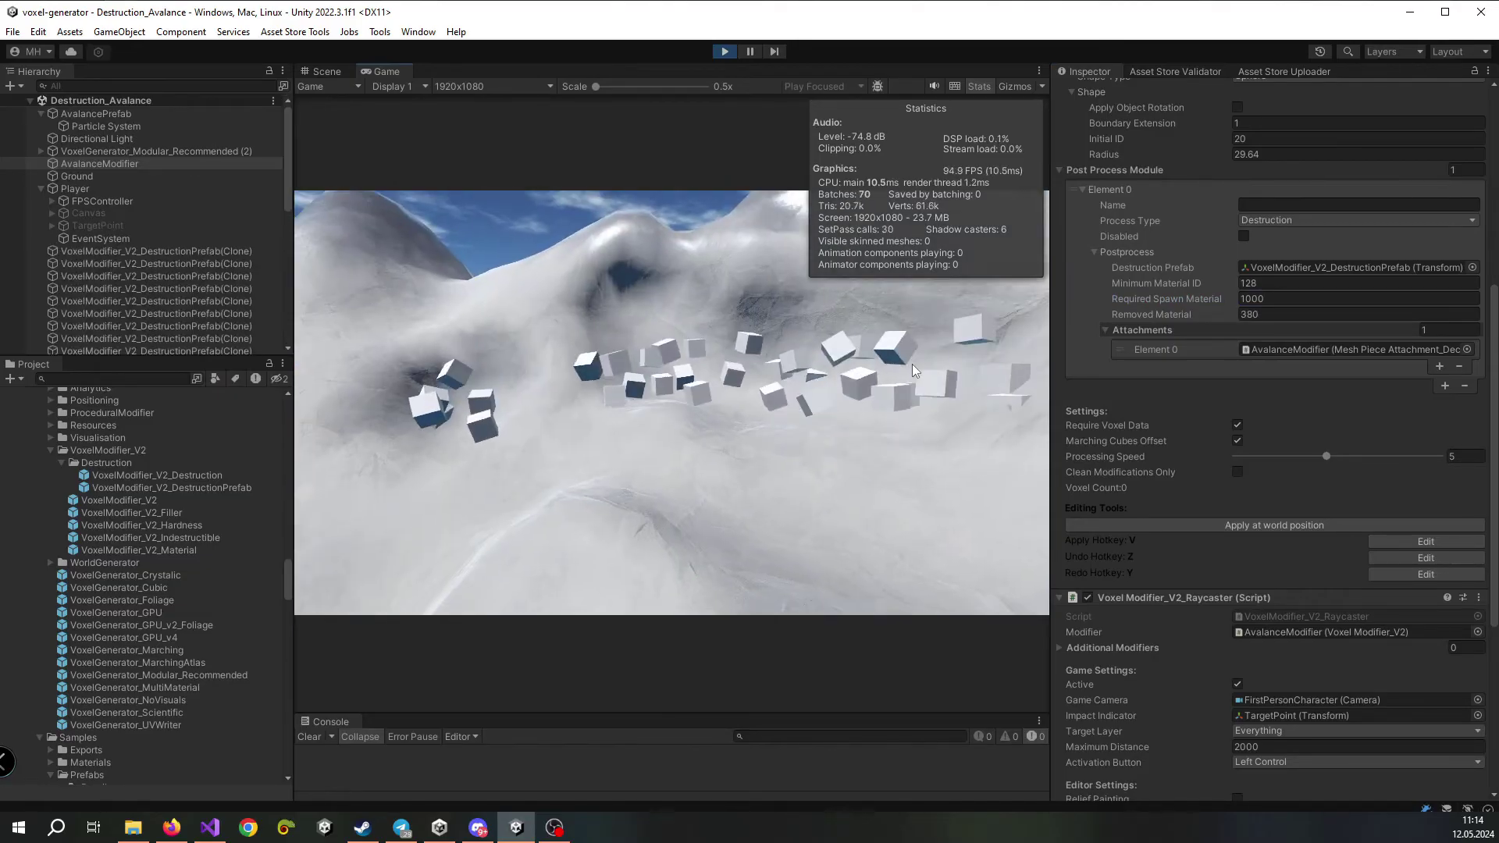
pyautogui.moveTo(940, 349)
pyautogui.keyDown('ctrl'); pyautogui.mouseDown()
pyautogui.moveTo(552, 348)
pyautogui.moveTo(581, 367)
pyautogui.mouseUp(); pyautogui.keyUp('ctrl')
pyautogui.press('ctrl')
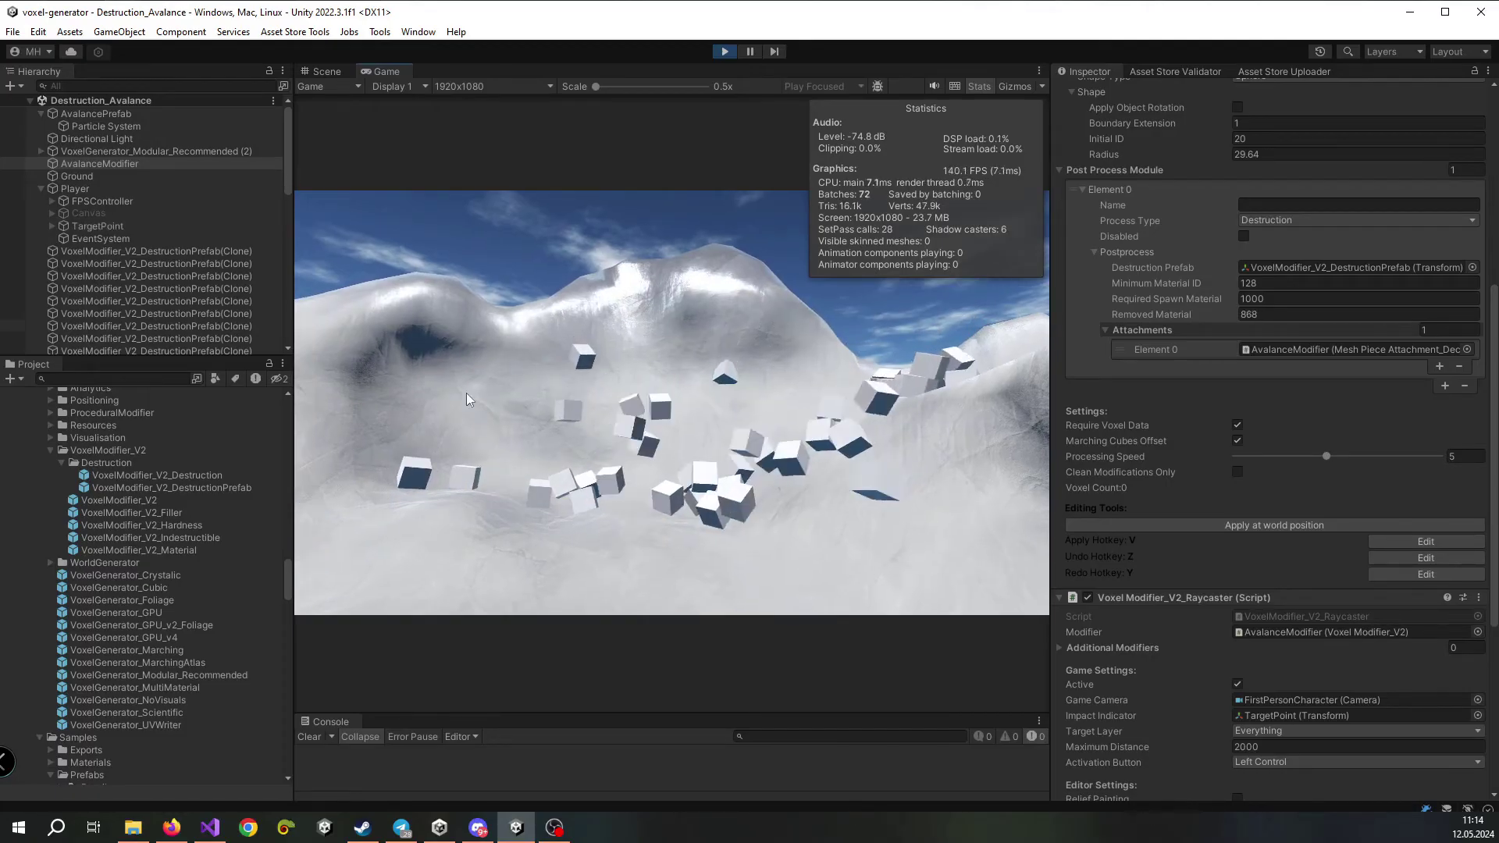
pyautogui.press('ctrl')
pyautogui.press('ctrl')
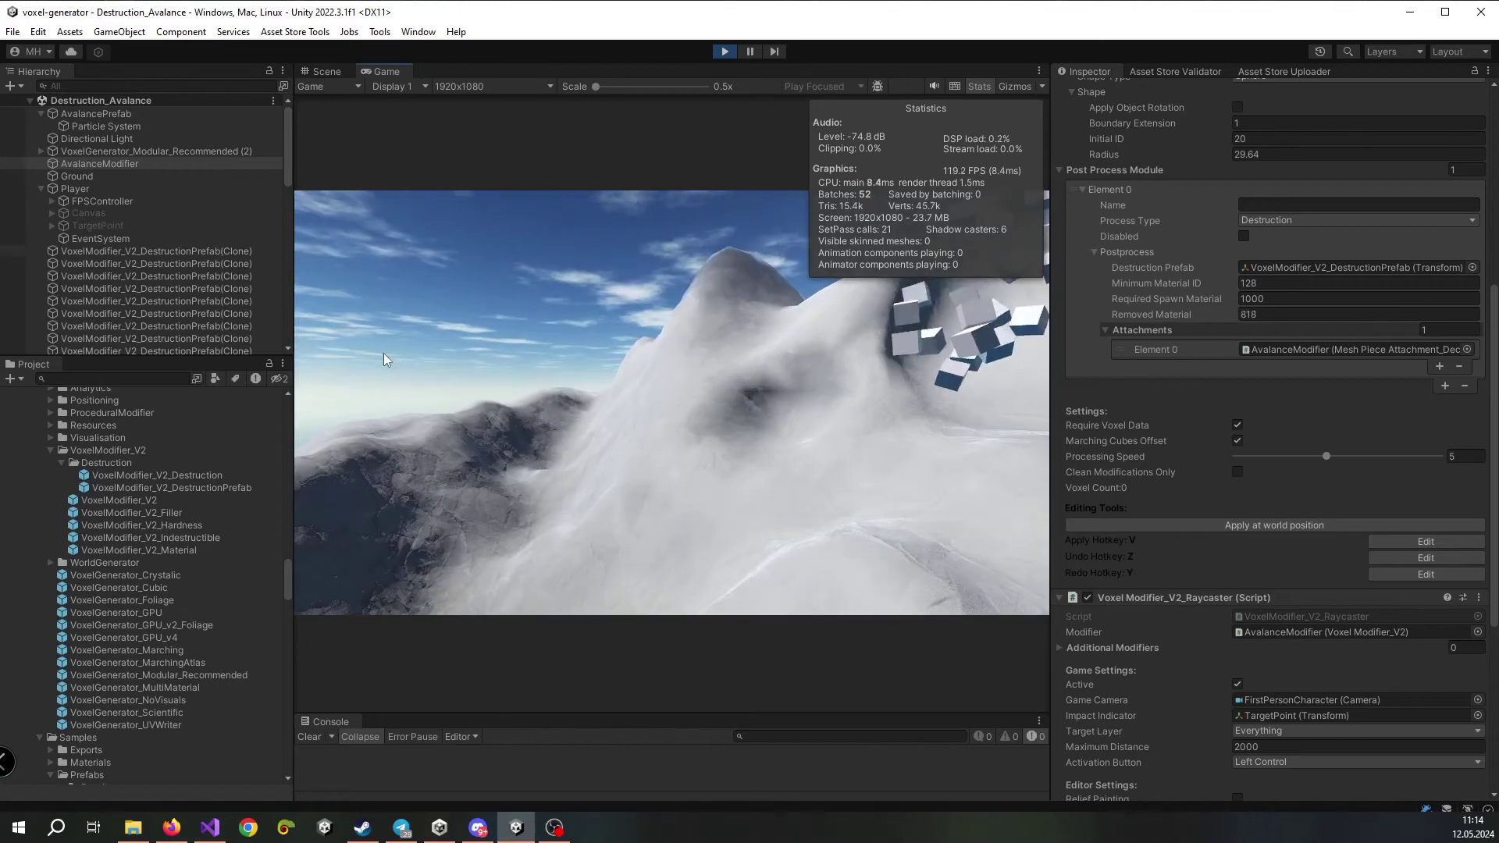
pyautogui.press('ctrl')
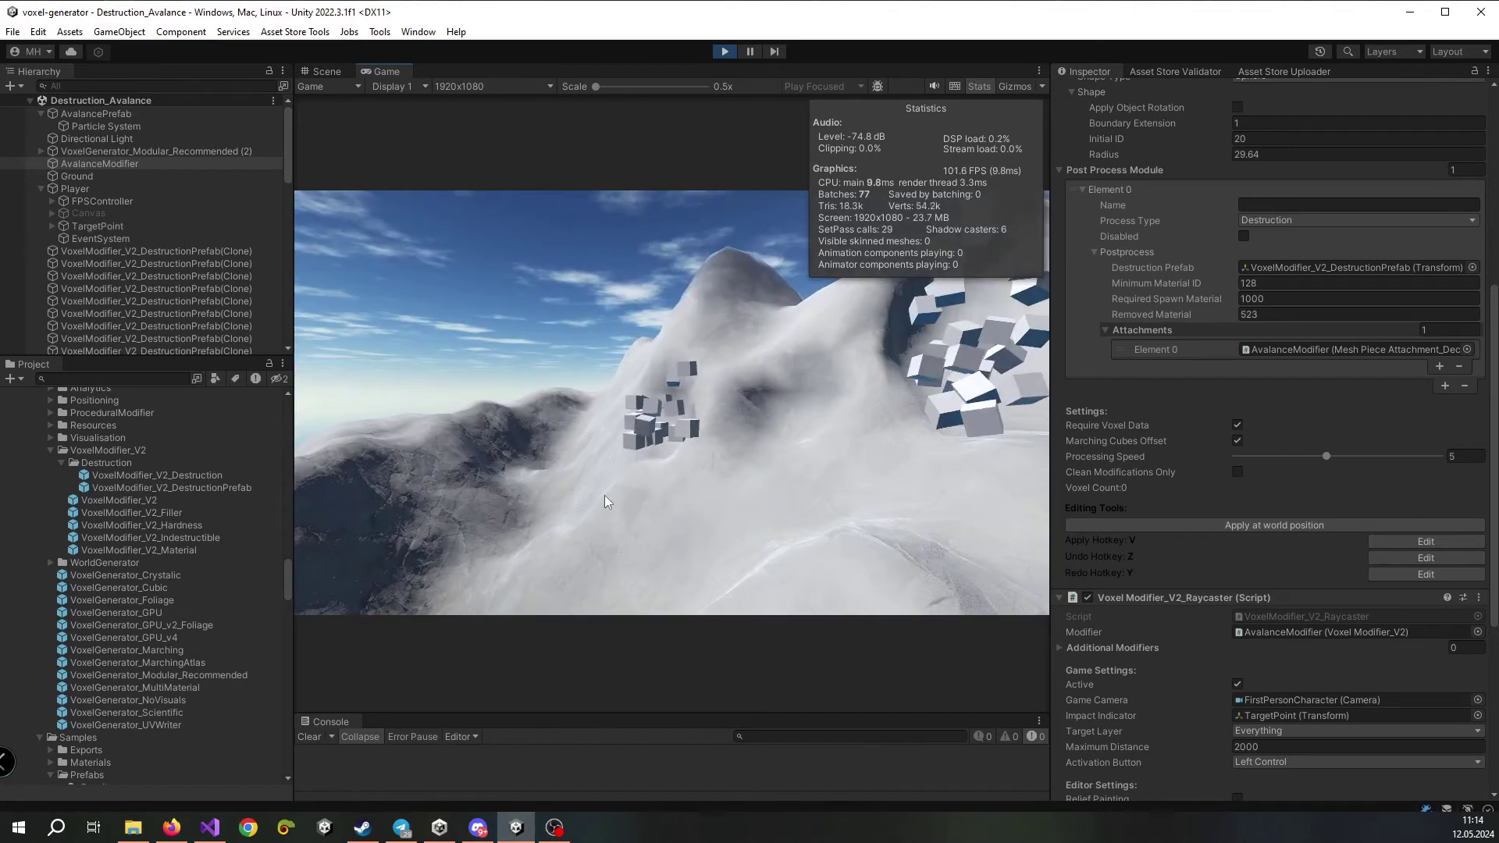
pyautogui.press('ctrl')
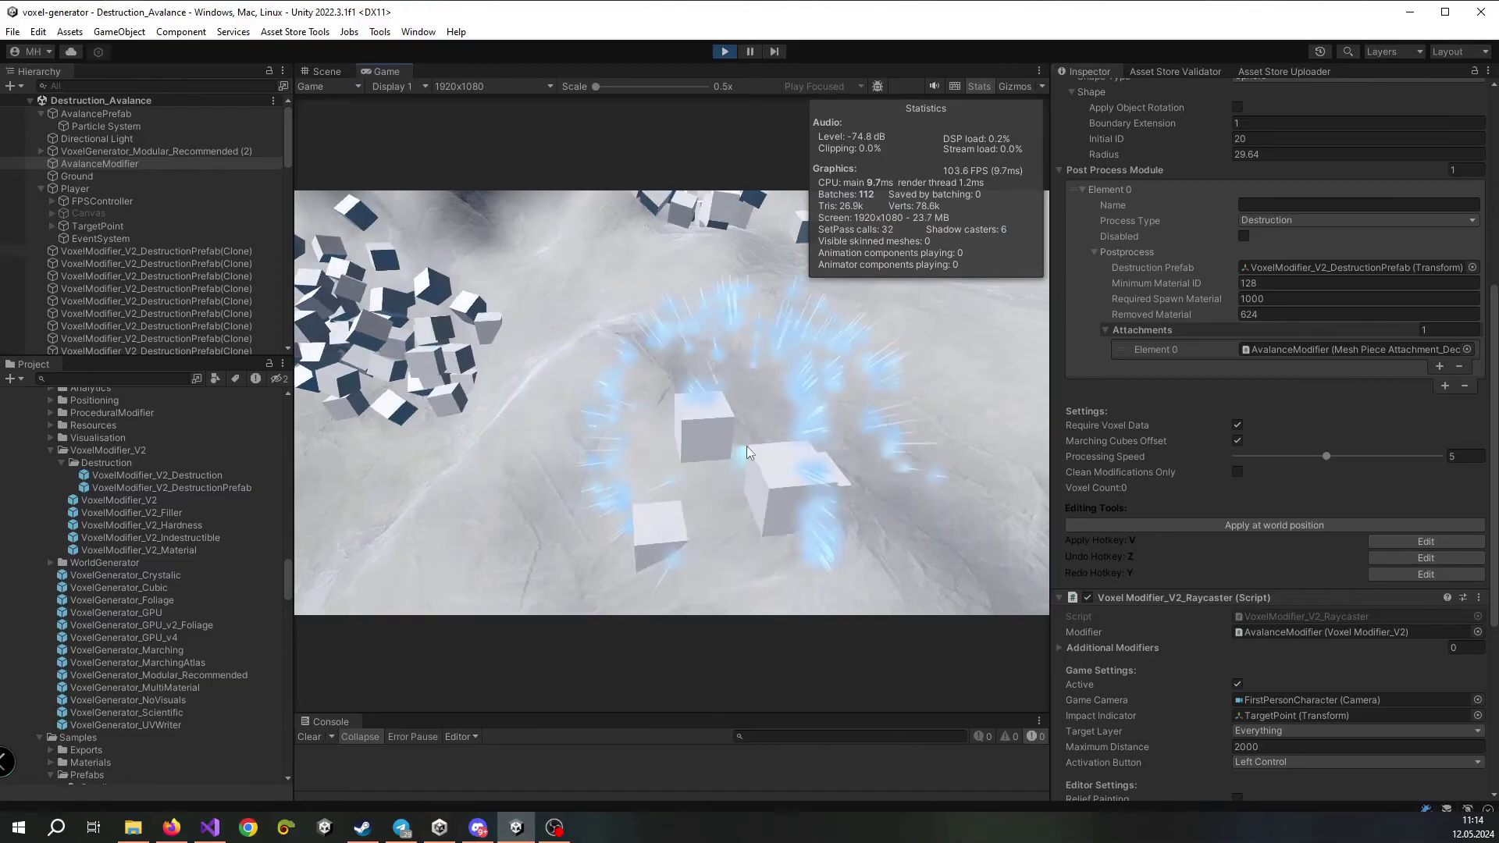
# Set the Initial ID of the modifier's sphere shape to 100 and return to the game
pyautogui.scroll(3, 1347, 339)
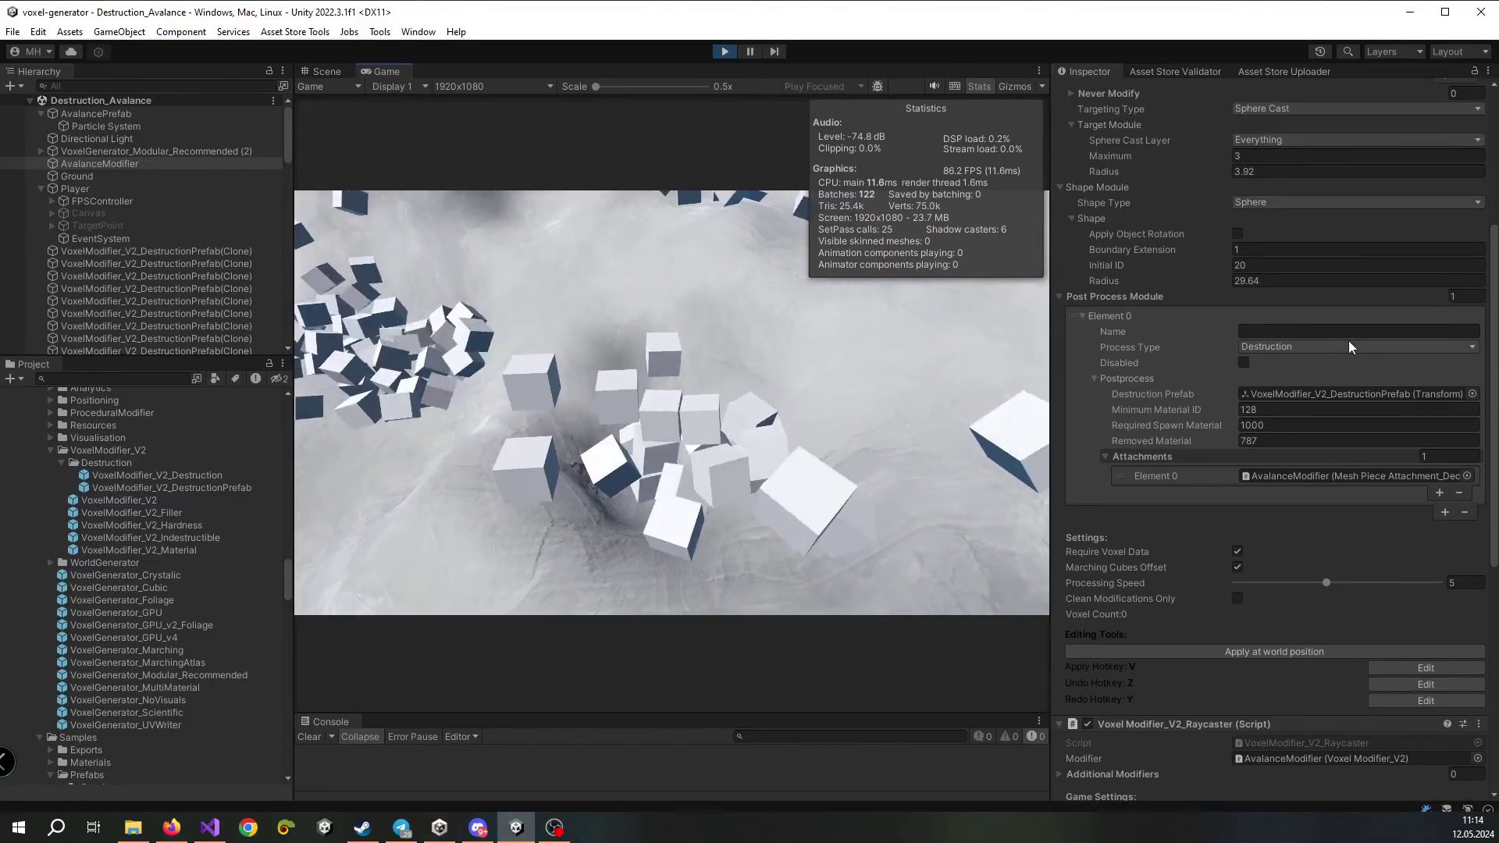
pyautogui.scroll(7, 1347, 341)
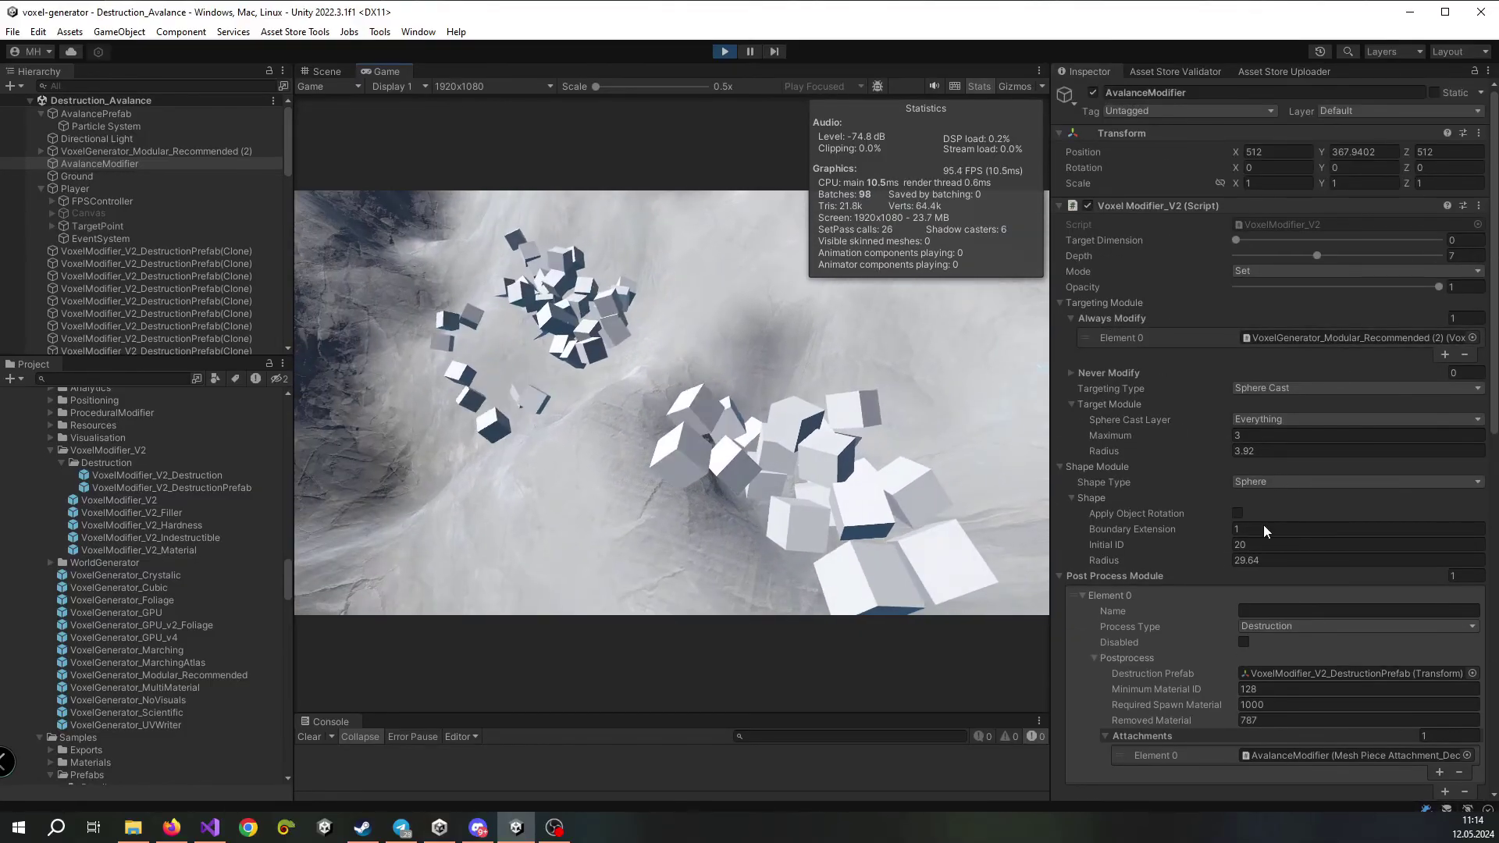
pyautogui.click(1250, 545)
pyautogui.write('1')
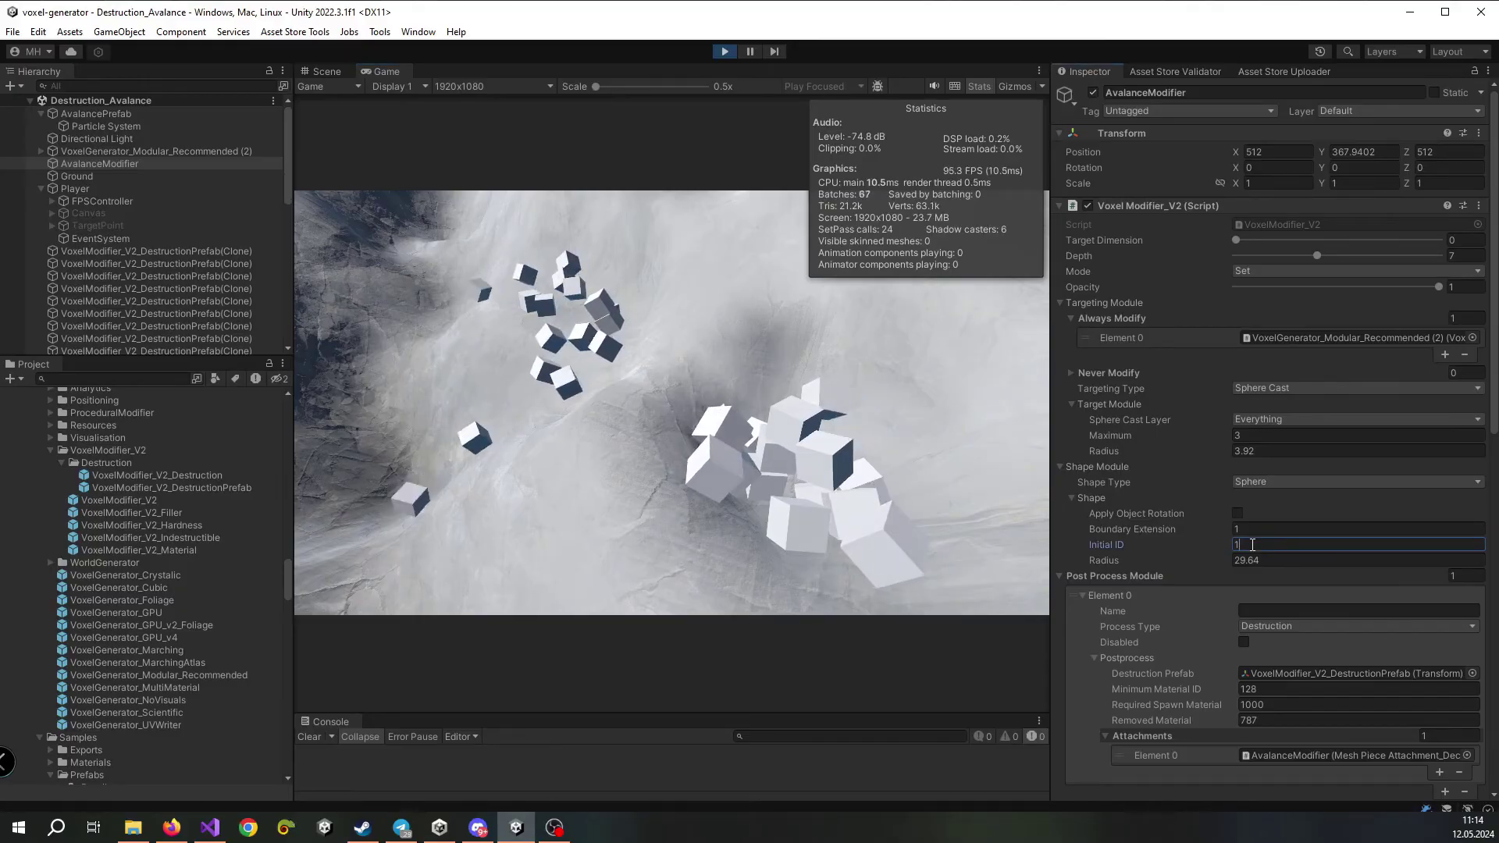
pyautogui.write('00')
pyautogui.click(686, 423)
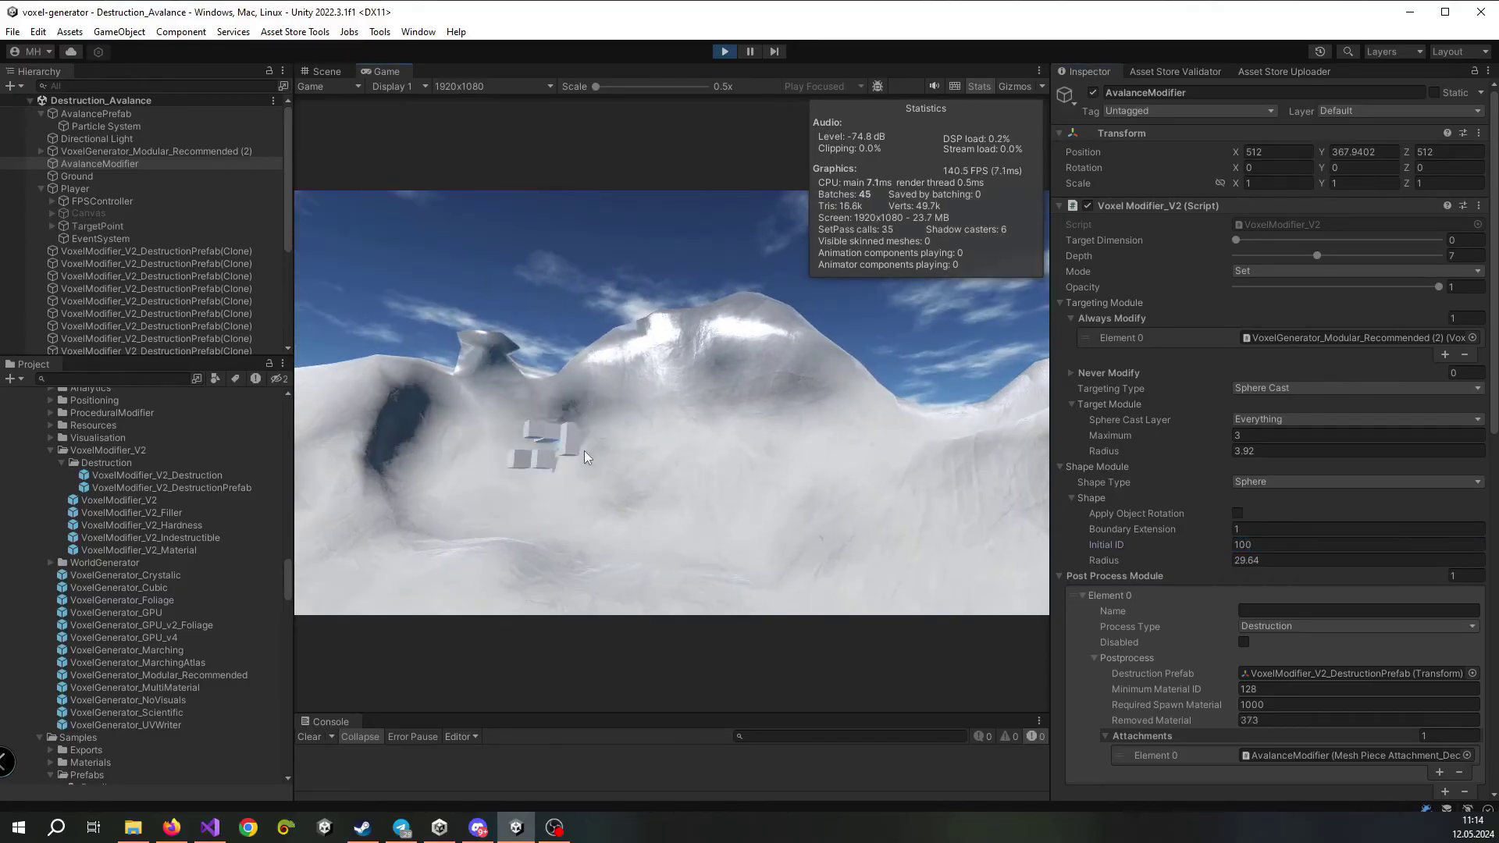
# Carve long strokes across the snowy ridges and the dark mountain face to test the modifier with the new Initial ID
pyautogui.moveTo(606, 452)
pyautogui.mouseDown()
pyautogui.moveTo(863, 459)
pyautogui.moveTo(788, 406)
pyautogui.moveTo(657, 410)
pyautogui.moveTo(718, 352)
pyautogui.moveTo(753, 356)
pyautogui.moveTo(766, 337)
pyautogui.mouseUp()
pyautogui.moveTo(766, 337); pyautogui.dragTo(728, 353, button='right')
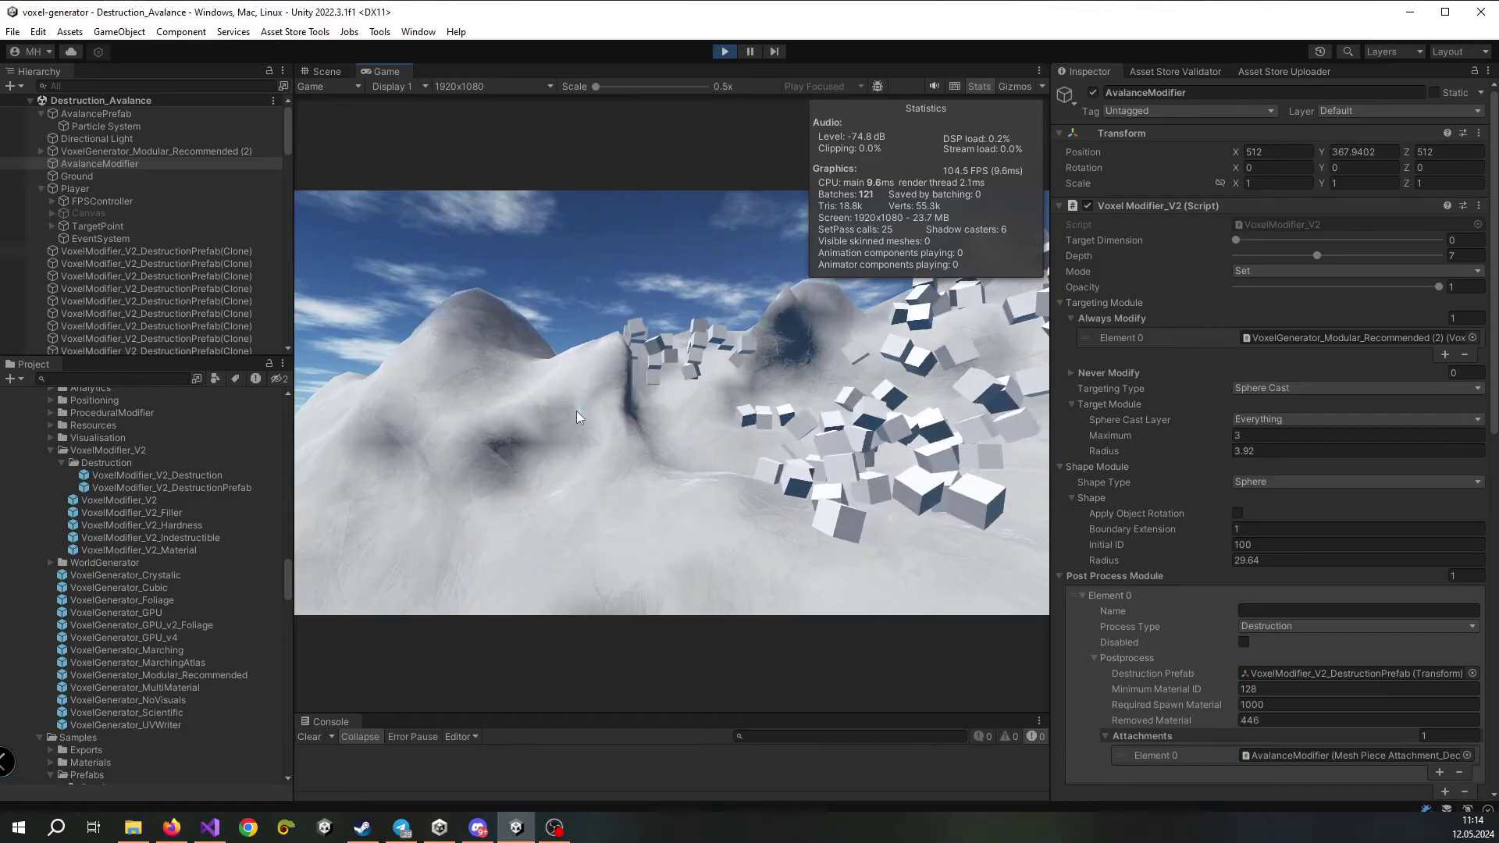
pyautogui.moveTo(573, 411)
pyautogui.mouseDown()
pyautogui.moveTo(603, 391)
pyautogui.moveTo(547, 418)
pyautogui.mouseUp()
pyautogui.moveTo(546, 418); pyautogui.dragTo(880, 452, button='right')
pyautogui.moveTo(621, 306)
pyautogui.mouseDown()
pyautogui.moveTo(715, 325)
pyautogui.moveTo(653, 358)
pyautogui.moveTo(606, 342)
pyautogui.mouseUp()
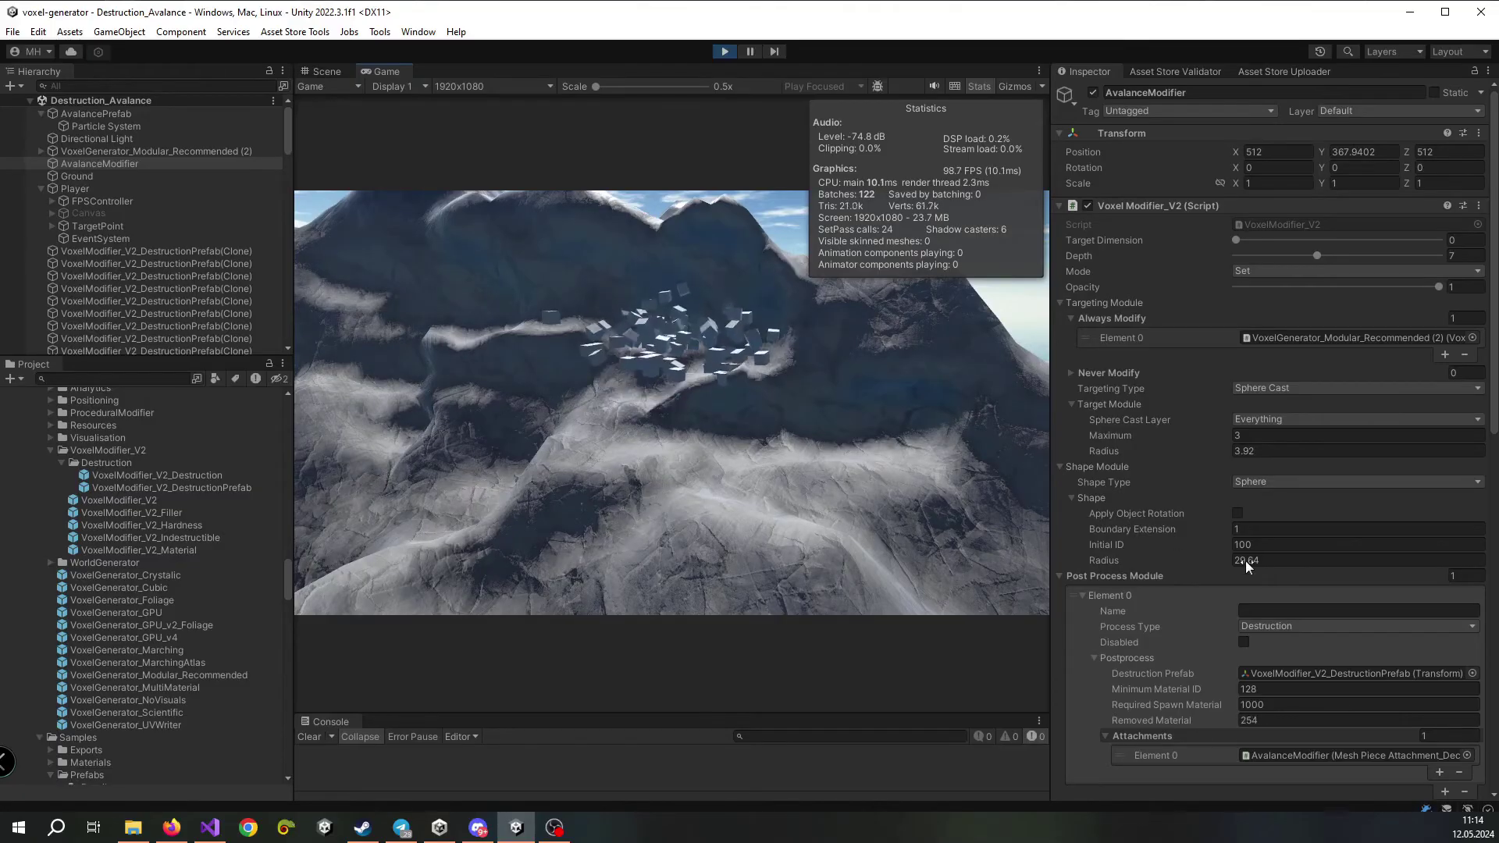
pyautogui.moveTo(1263, 569); pyautogui.dragTo(1228, 572, button='right')
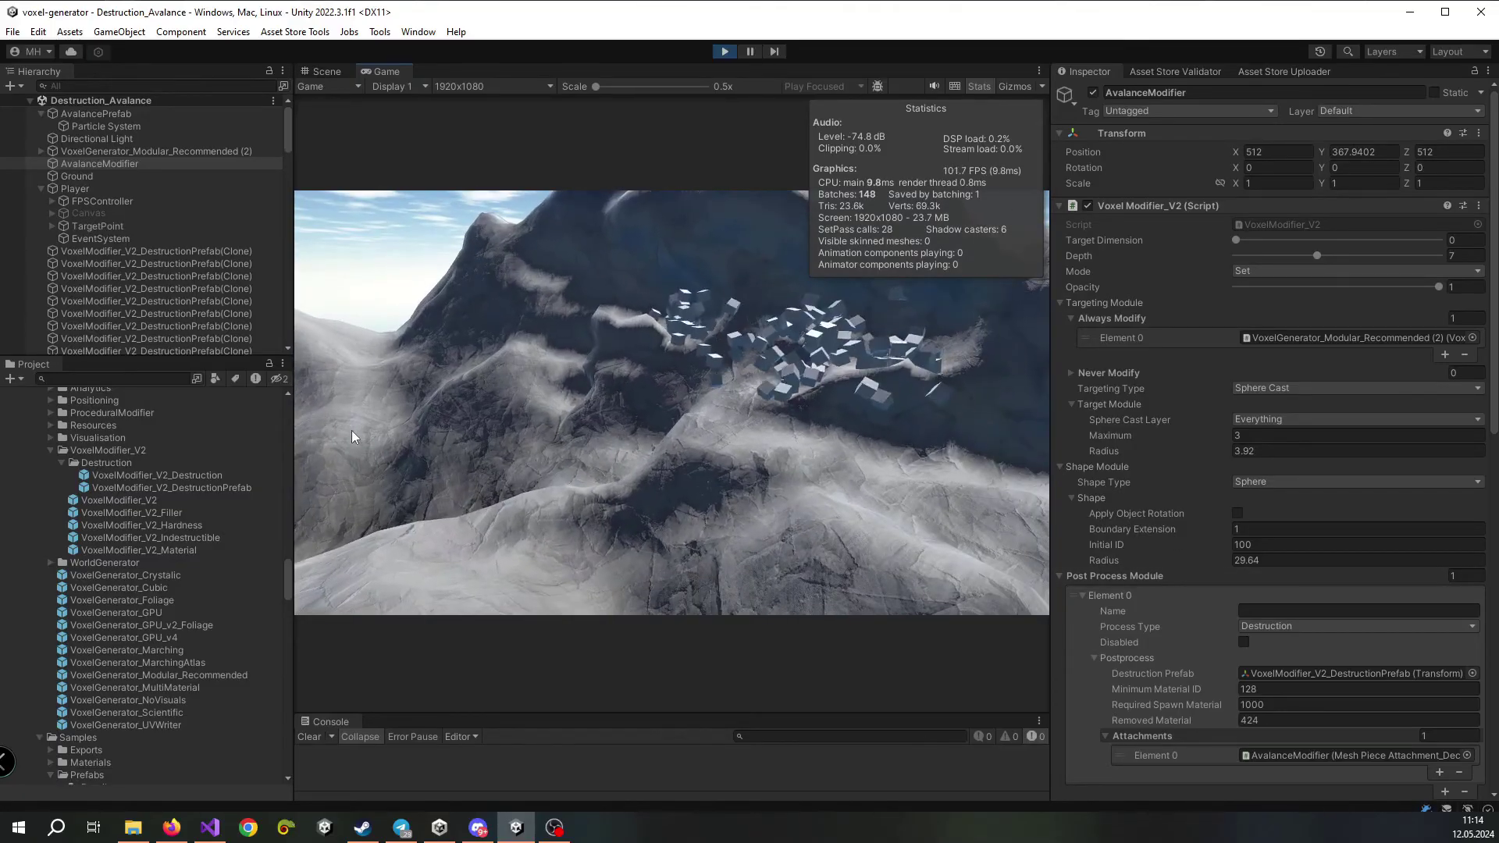
pyautogui.click(392, 447)
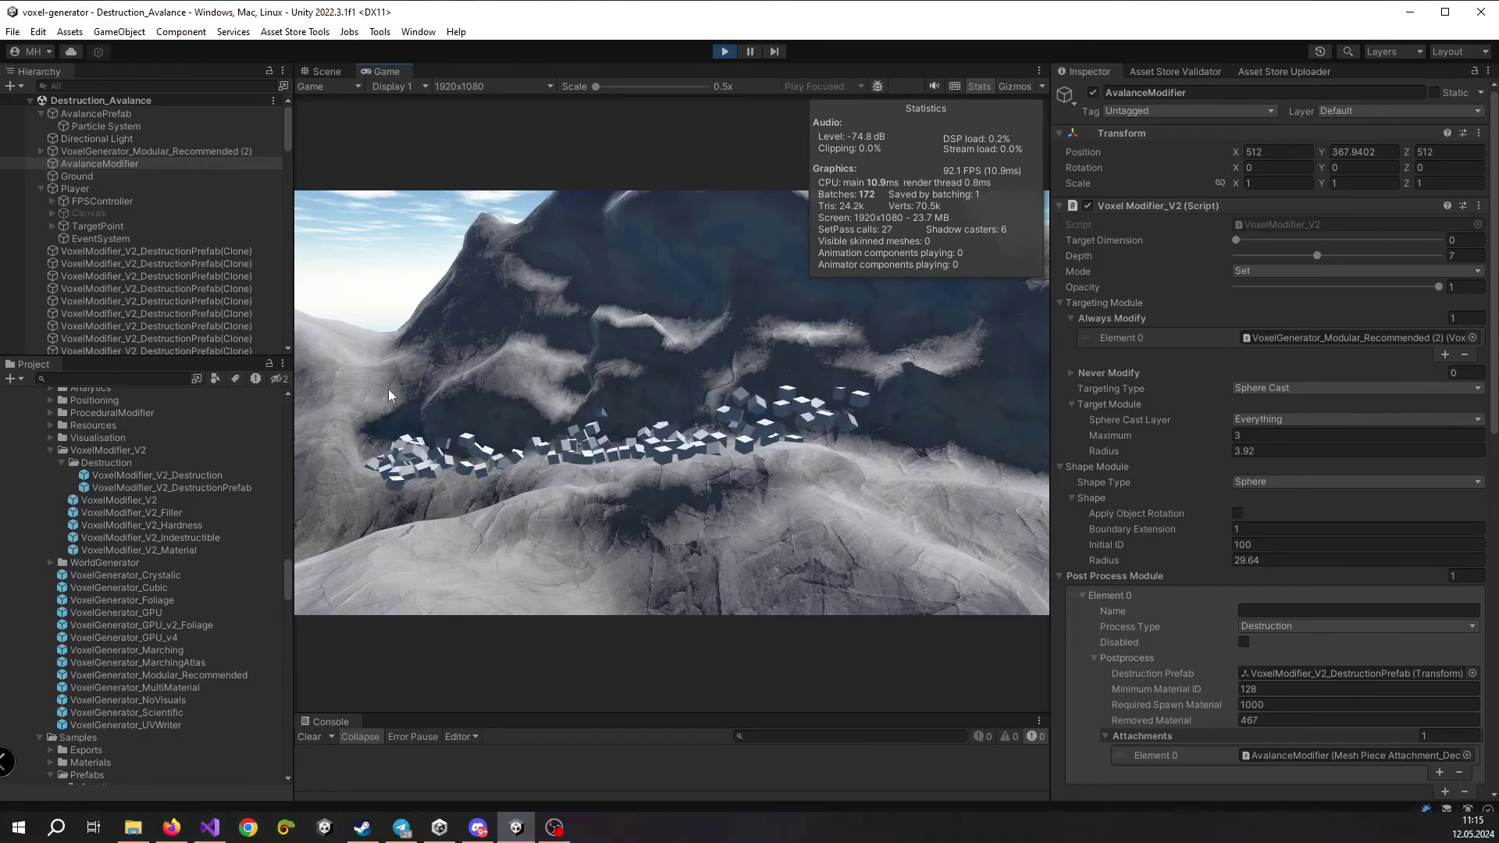
pyautogui.moveTo(383, 389)
pyautogui.mouseDown()
pyautogui.moveTo(838, 363)
pyautogui.moveTo(625, 386)
pyautogui.mouseUp()
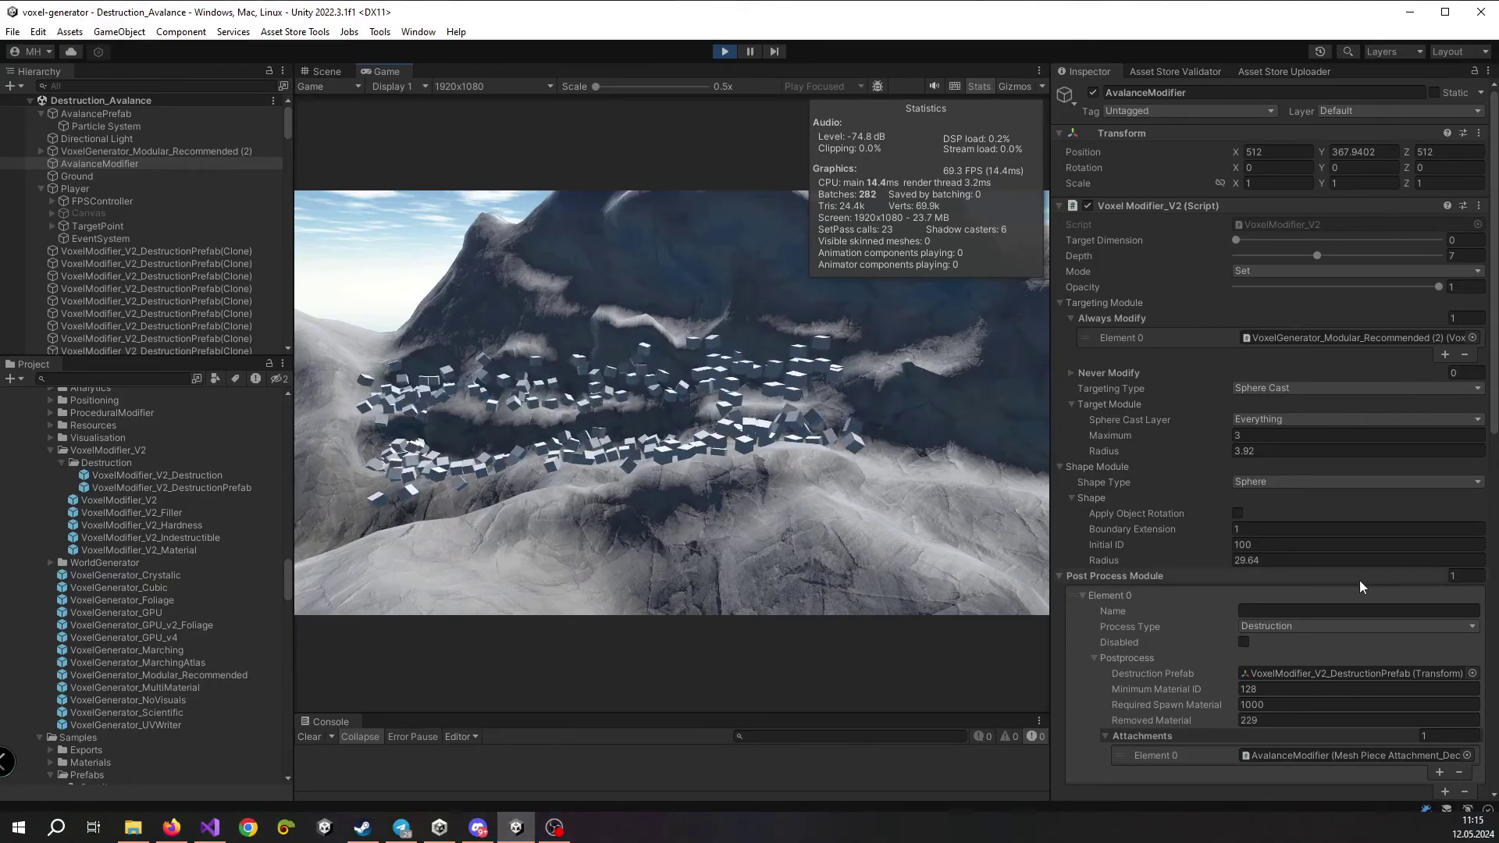
# Turn off Require Voxel Data for the modifier and carve a stroke across the snowy slope to test it
pyautogui.scroll(-5, 1359, 589)
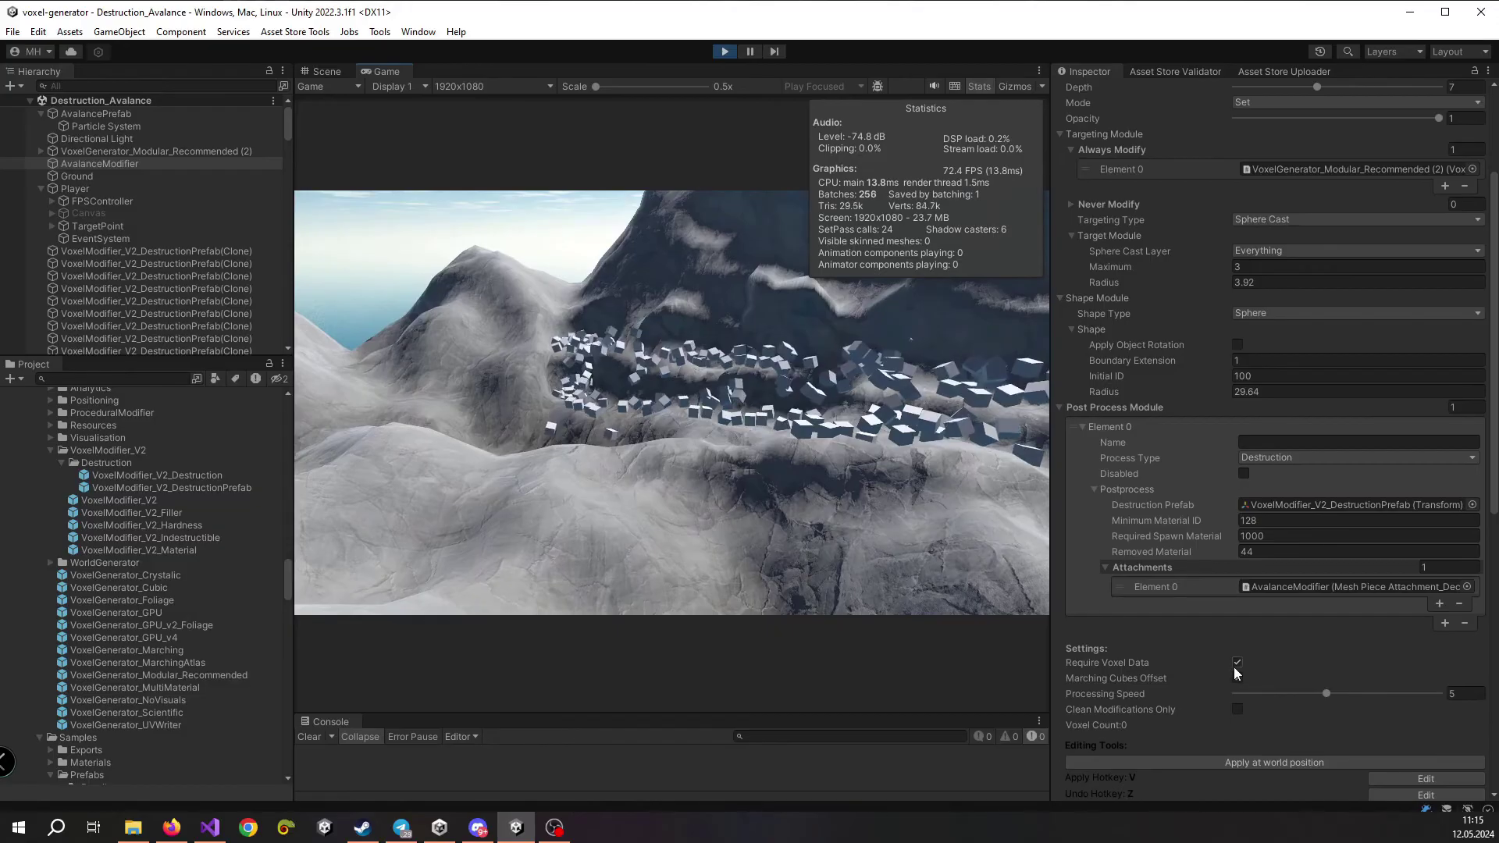
pyautogui.click(1238, 677)
pyautogui.click(1237, 662)
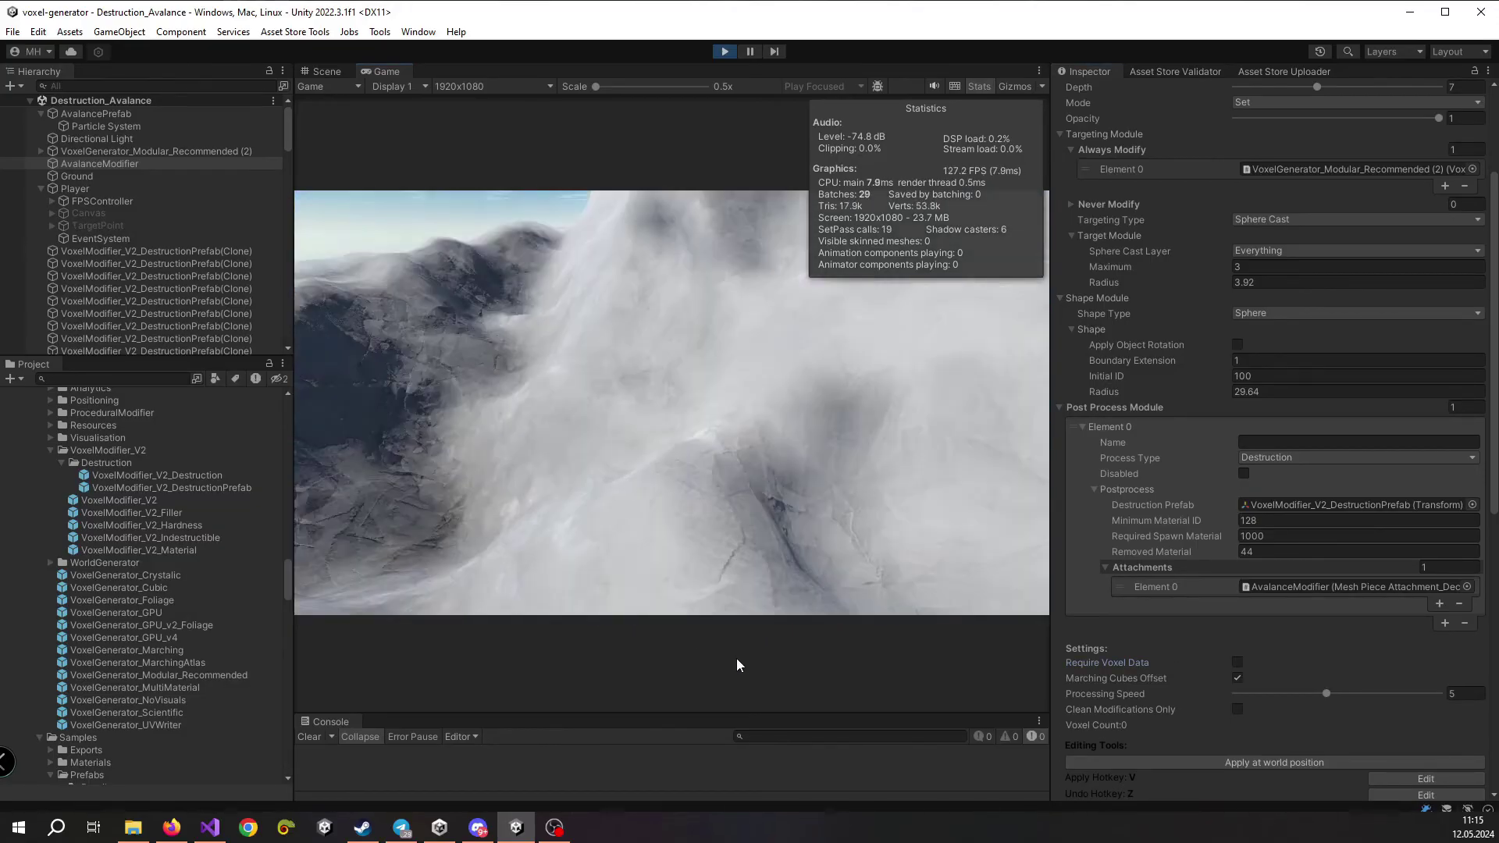
pyautogui.moveTo(556, 457)
pyautogui.mouseDown()
pyautogui.moveTo(761, 355)
pyautogui.moveTo(843, 363)
pyautogui.mouseUp()
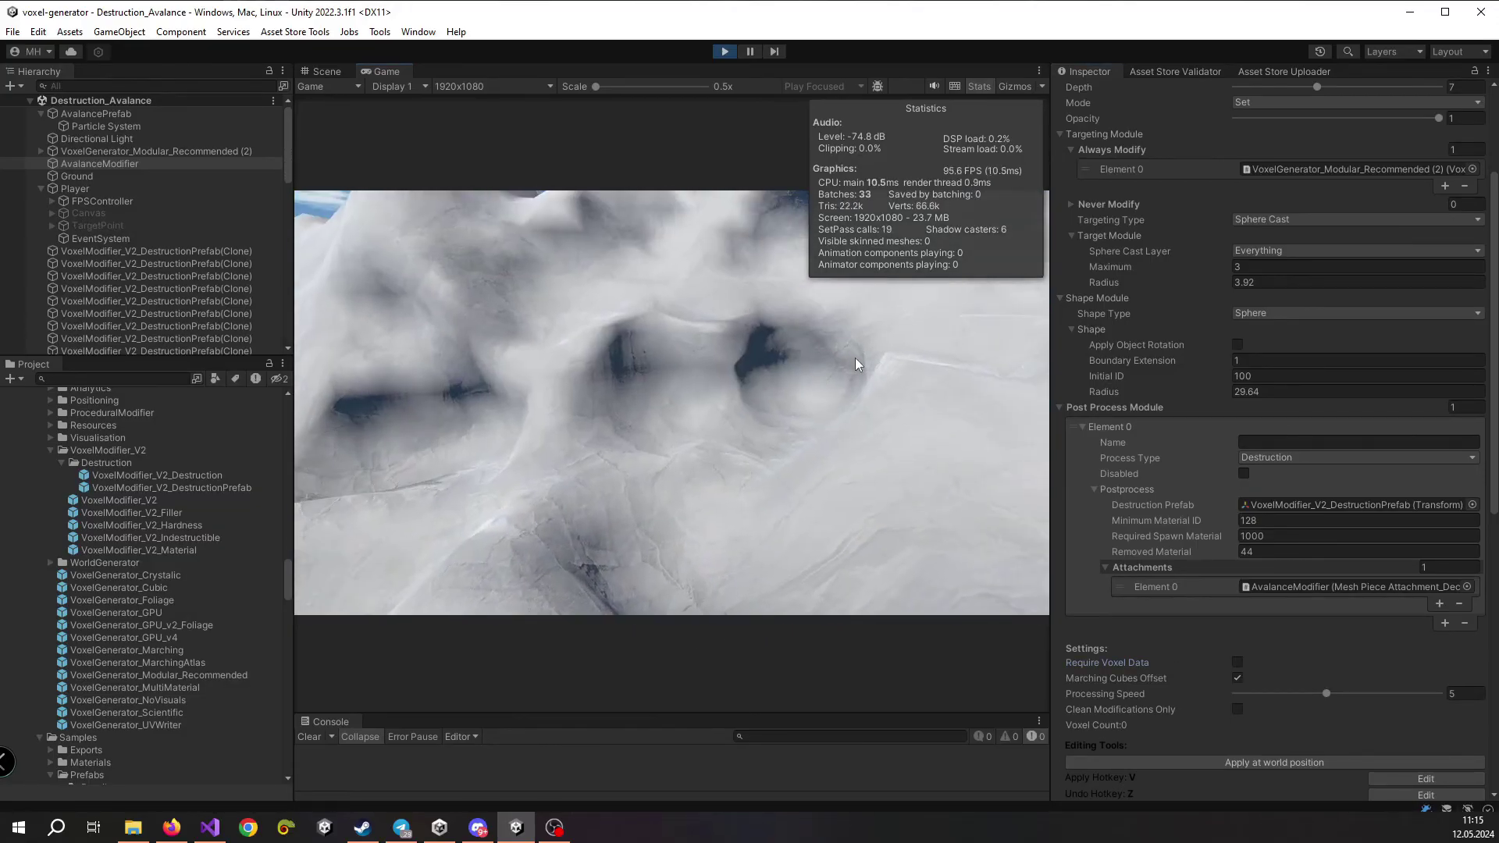
# Set the Destruction element's Minimum Material ID to 82 and move the player forward over the snowy terrain
pyautogui.moveTo(1195, 519)
pyautogui.mouseDown()
pyautogui.moveTo(1230, 522)
pyautogui.moveTo(1191, 520)
pyautogui.mouseUp()
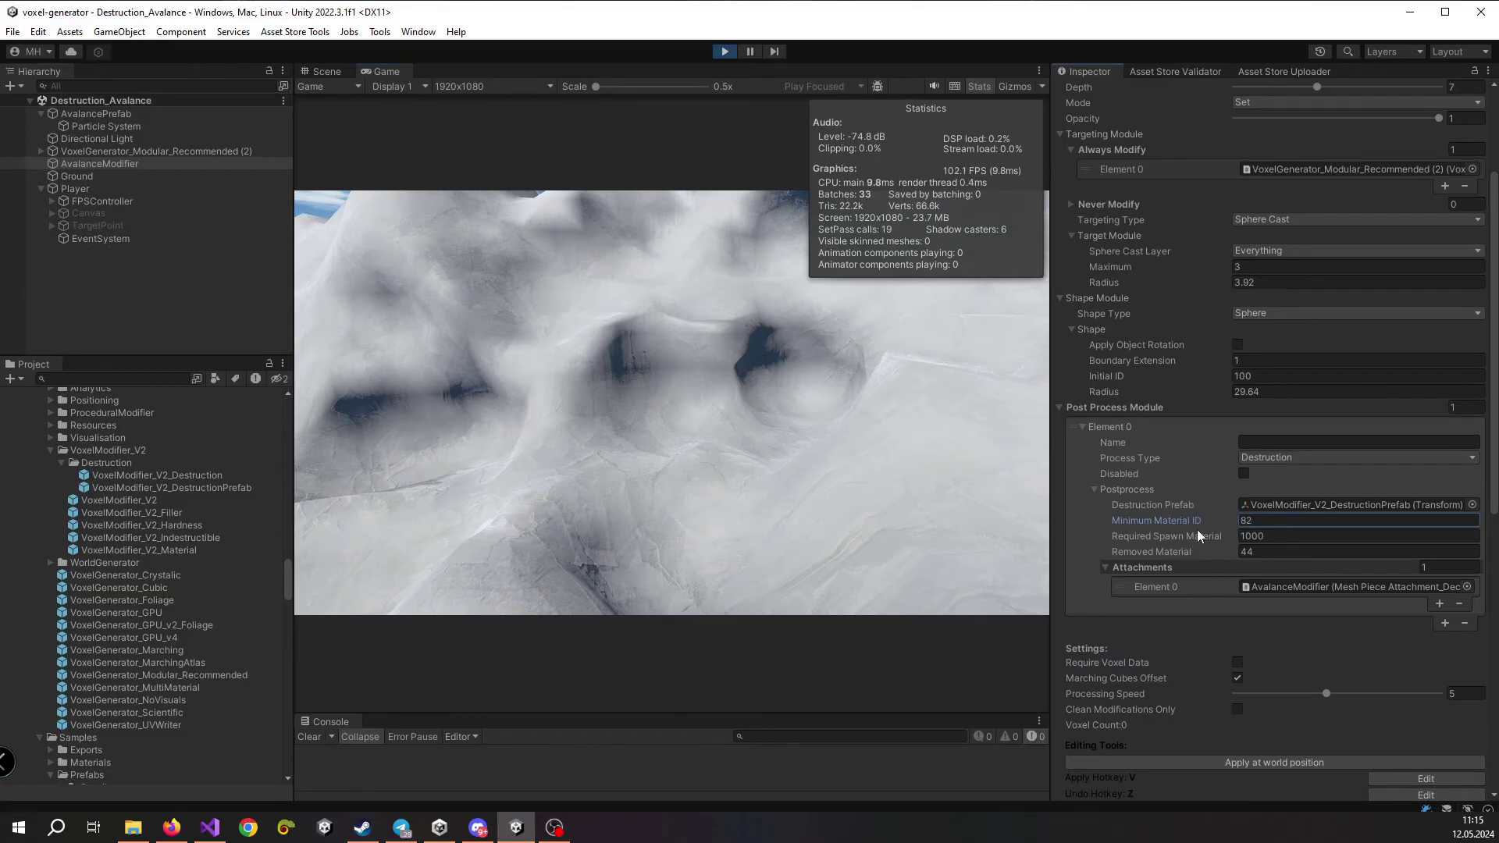
pyautogui.click(814, 451)
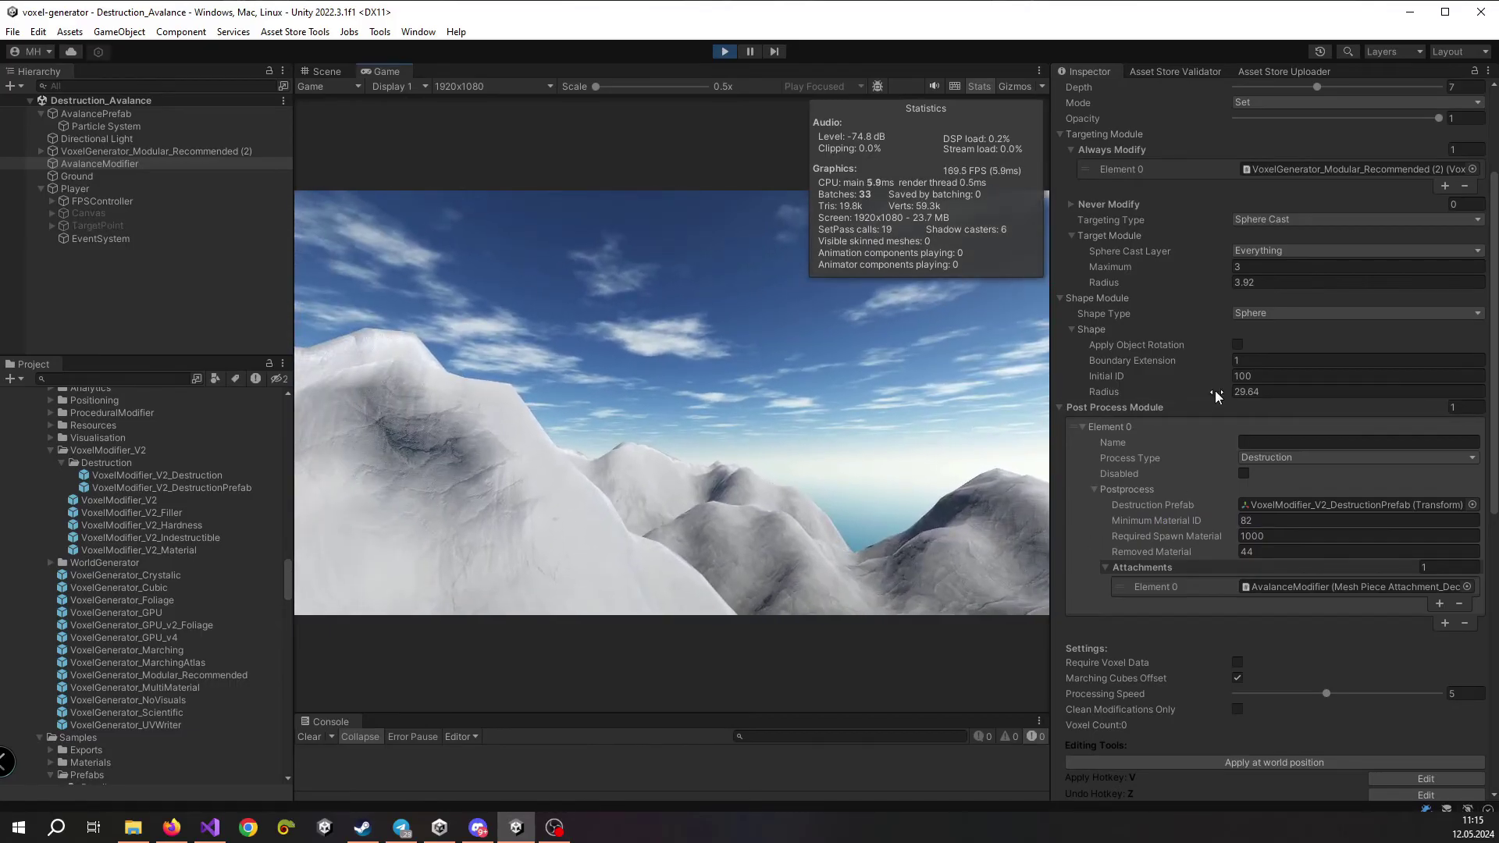
pyautogui.press('w')
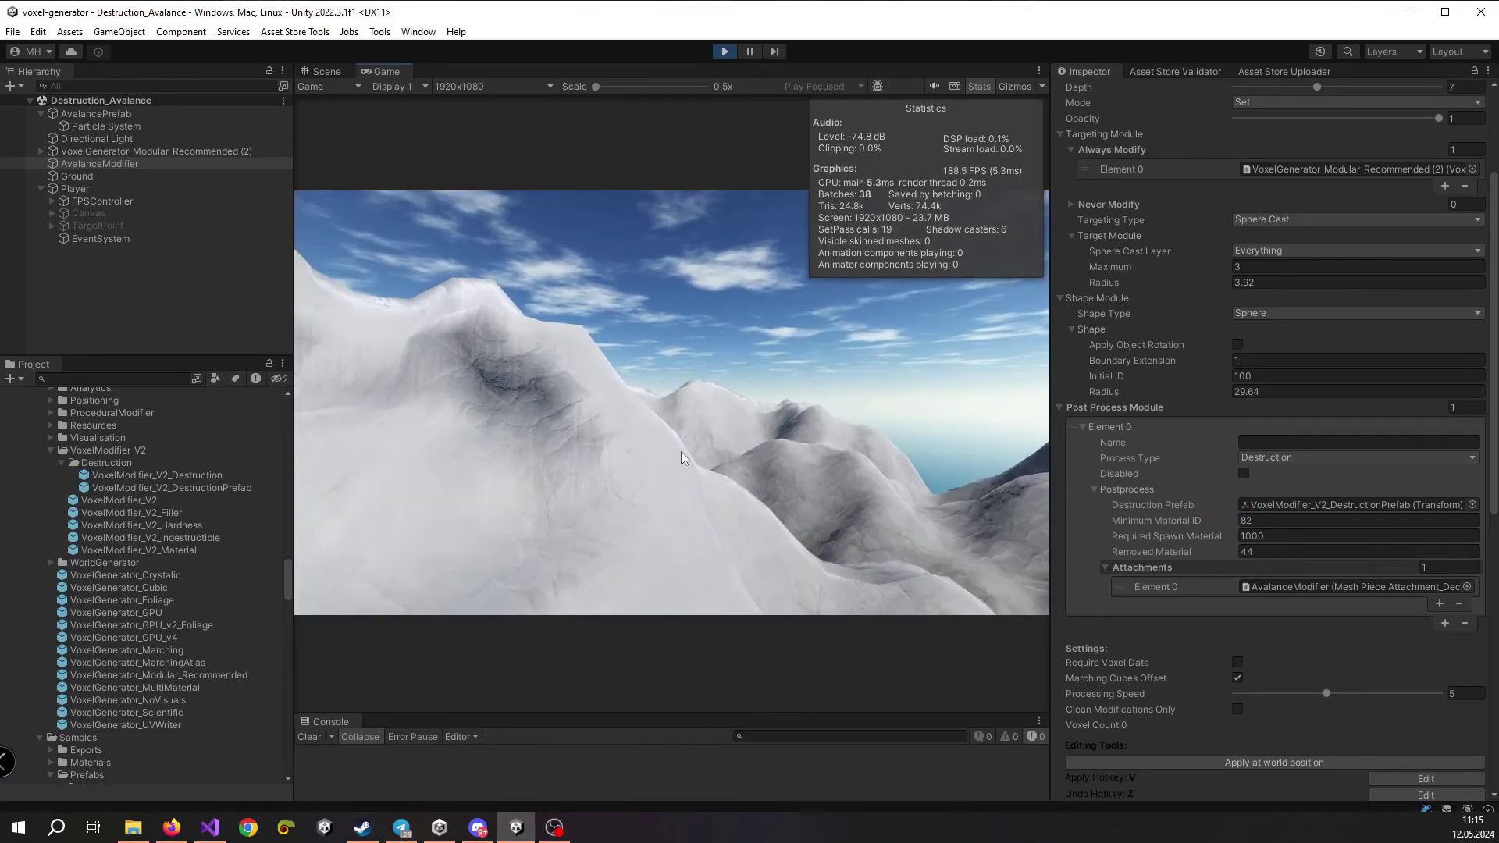
# Carve long strokes across the snowy slope and the dark mountain face to test the Minimum Material ID of 82
pyautogui.moveTo(396, 397); pyautogui.dragTo(726, 433)
pyautogui.moveTo(726, 433)
pyautogui.mouseDown(button='right')
pyautogui.moveTo(684, 446)
pyautogui.moveTo(584, 437)
pyautogui.mouseUp(button='right')
pyautogui.moveTo(584, 437); pyautogui.dragTo(945, 363)
pyautogui.moveTo(945, 363)
pyautogui.mouseDown(button='right')
pyautogui.moveTo(763, 390)
pyautogui.moveTo(714, 375)
pyautogui.moveTo(715, 391)
pyautogui.mouseUp(button='right')
pyautogui.click(716, 394)
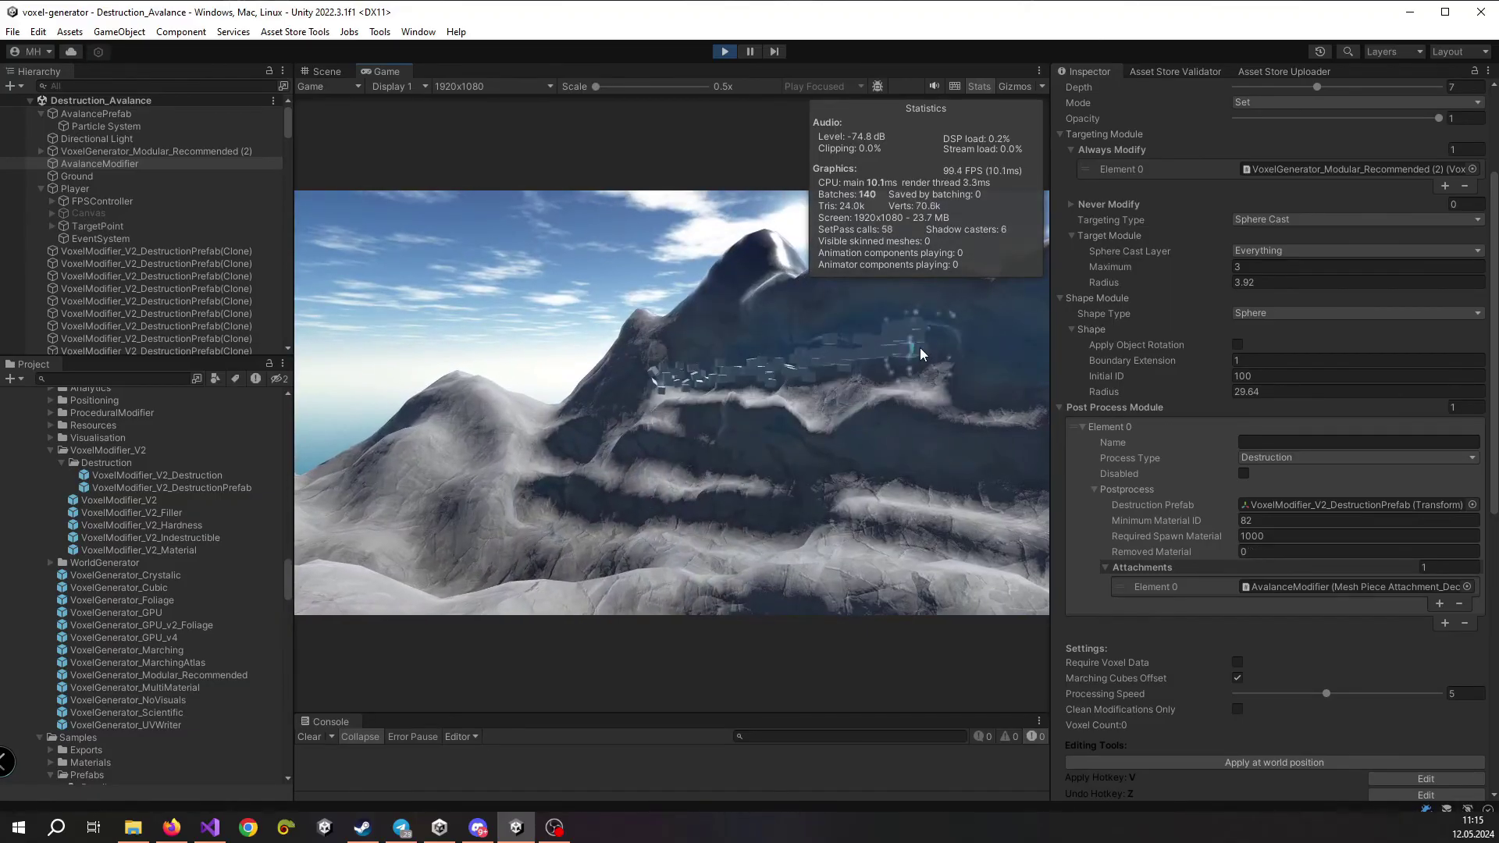
pyautogui.moveTo(950, 344); pyautogui.dragTo(874, 382, button='right')
pyautogui.moveTo(621, 342)
pyautogui.mouseDown()
pyautogui.moveTo(817, 456)
pyautogui.moveTo(901, 431)
pyautogui.mouseUp()
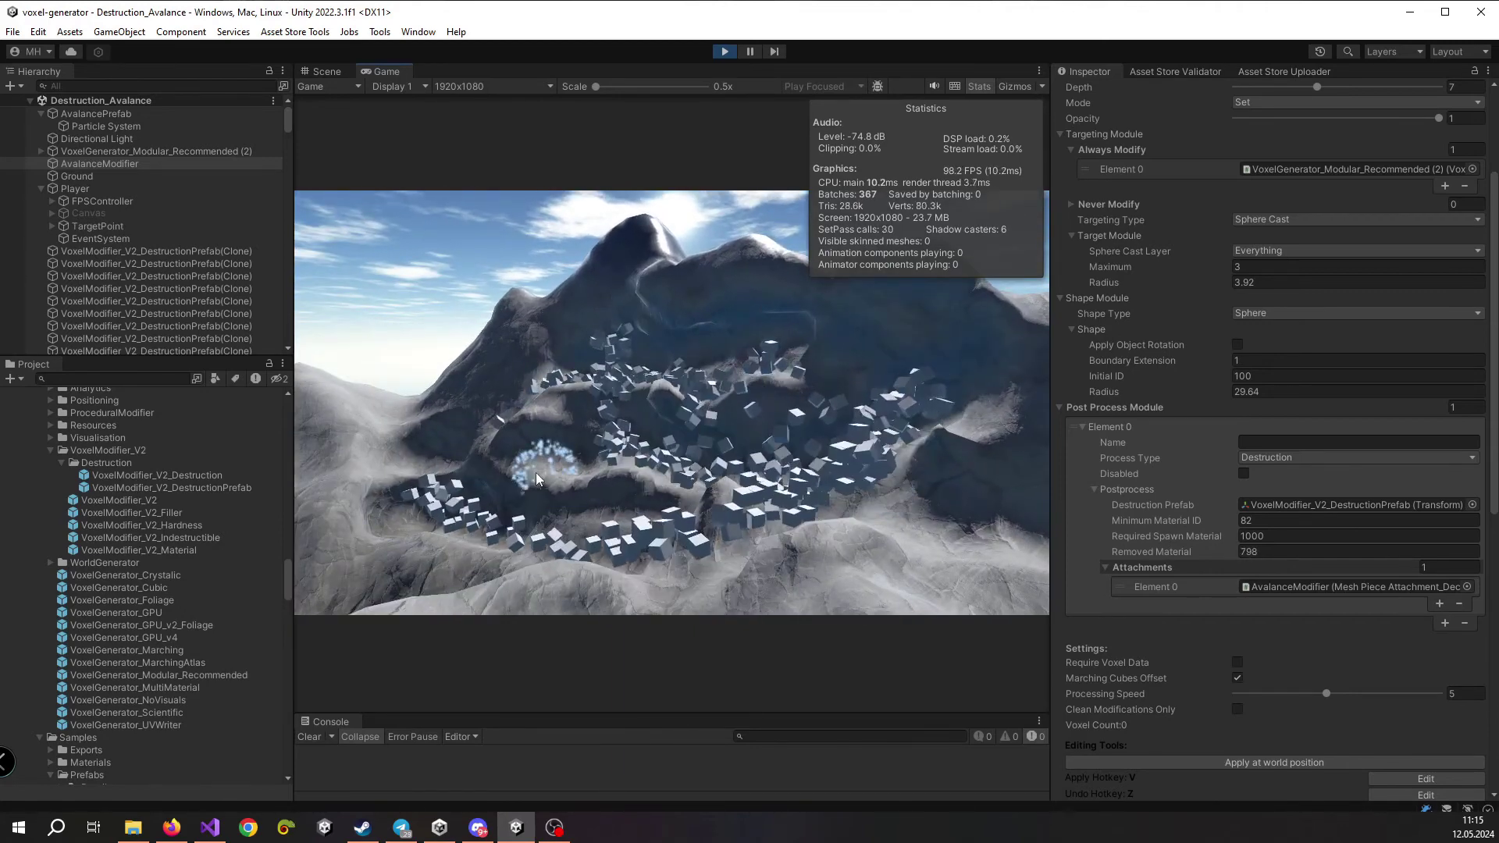
pyautogui.click(567, 462)
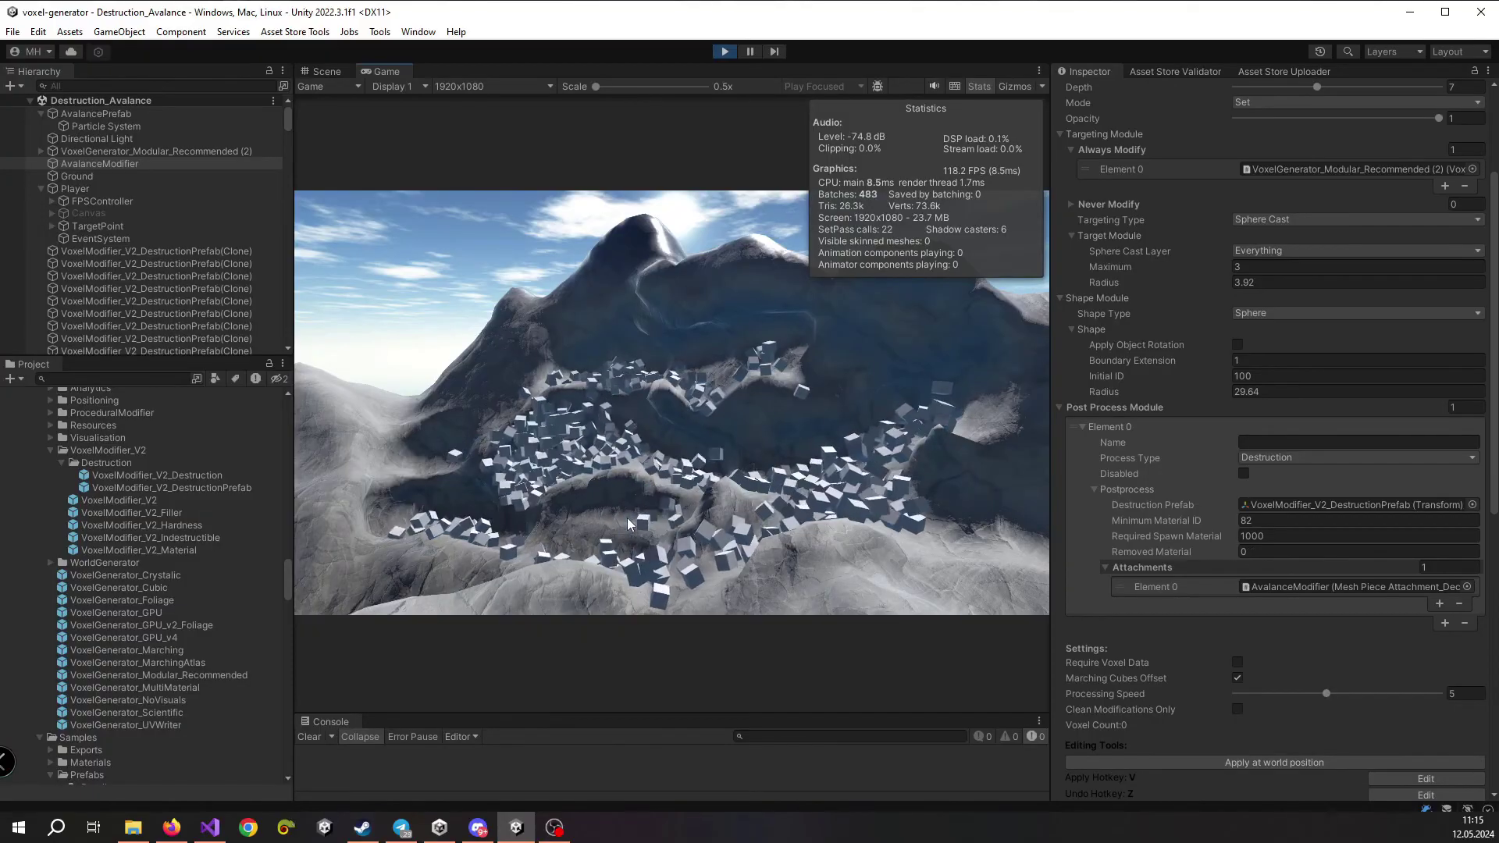
# Turn toward the rubble-covered slope and carve several spots in the snow and the dark rock above it
pyautogui.moveTo(626, 518); pyautogui.dragTo(668, 518, button='right')
pyautogui.click(812, 379)
pyautogui.click(829, 411)
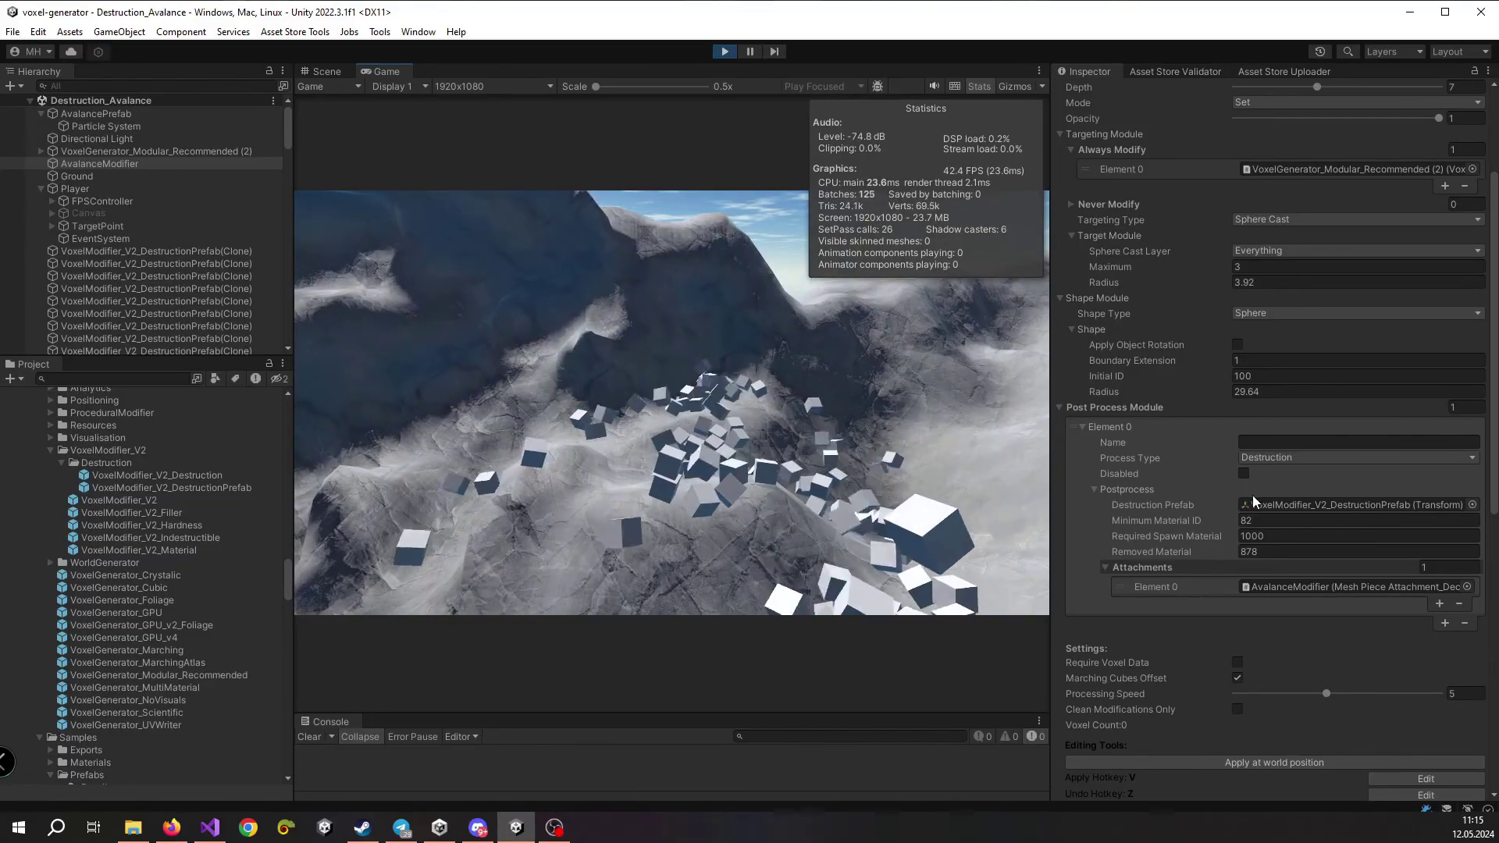
pyautogui.click(665, 384)
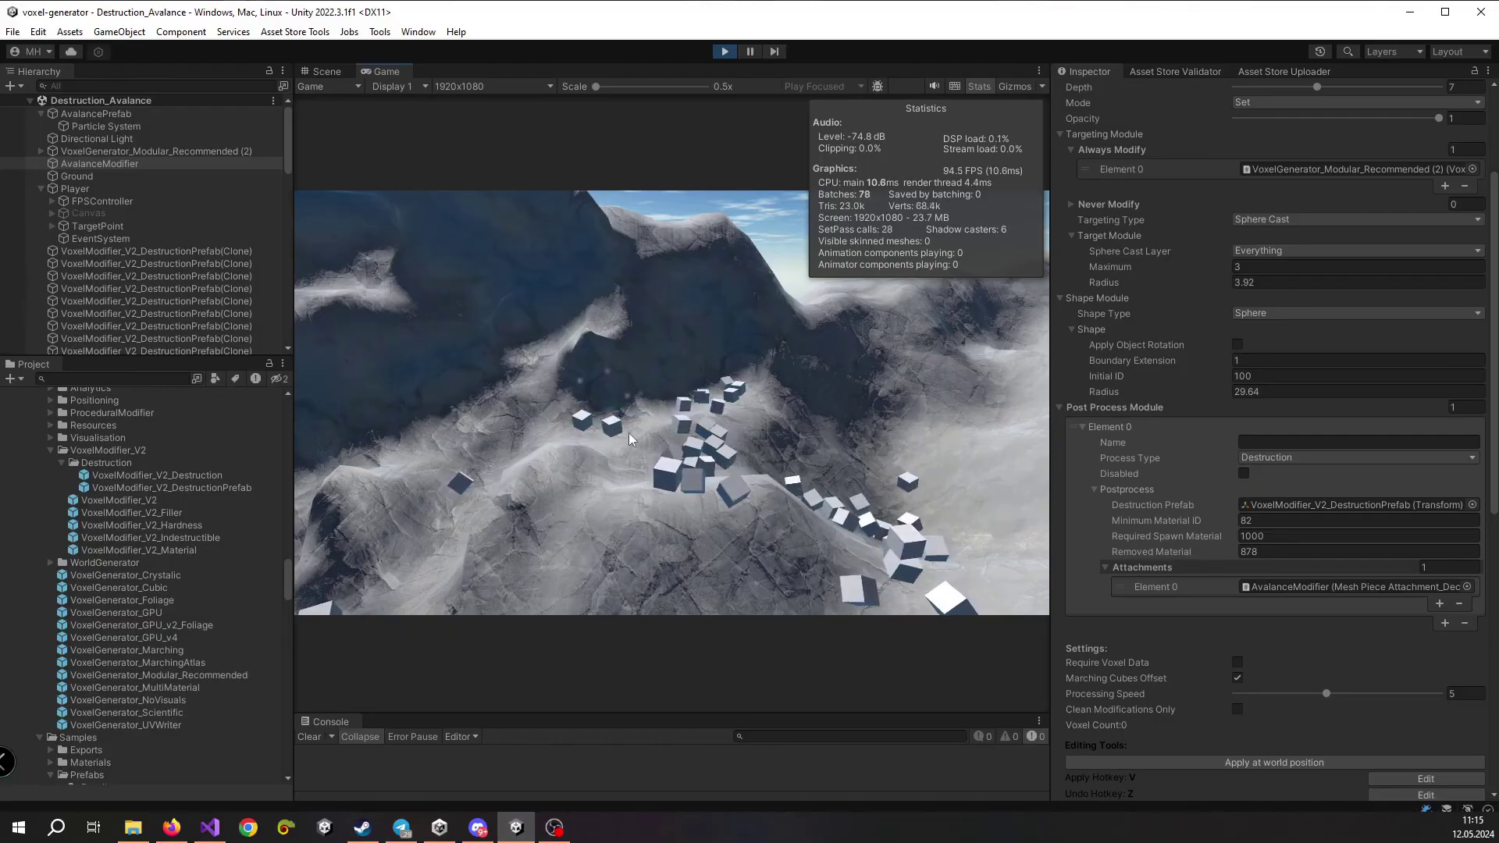
pyautogui.click(697, 454)
pyautogui.click(675, 287)
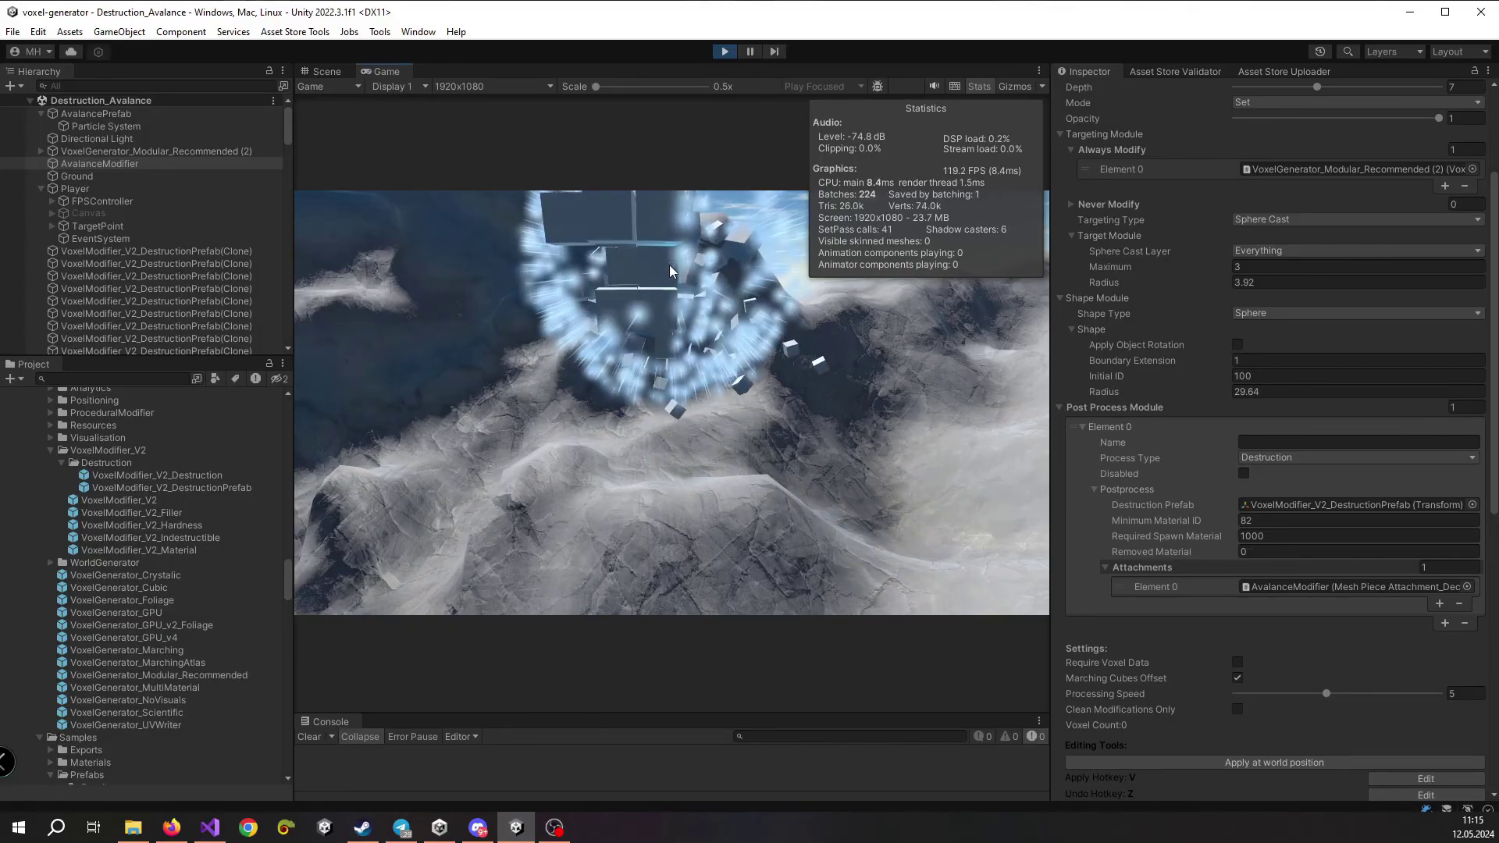
# Move the player through the falling cubes, back away and carve a long stroke across the snowy ledges
pyautogui.press('w')
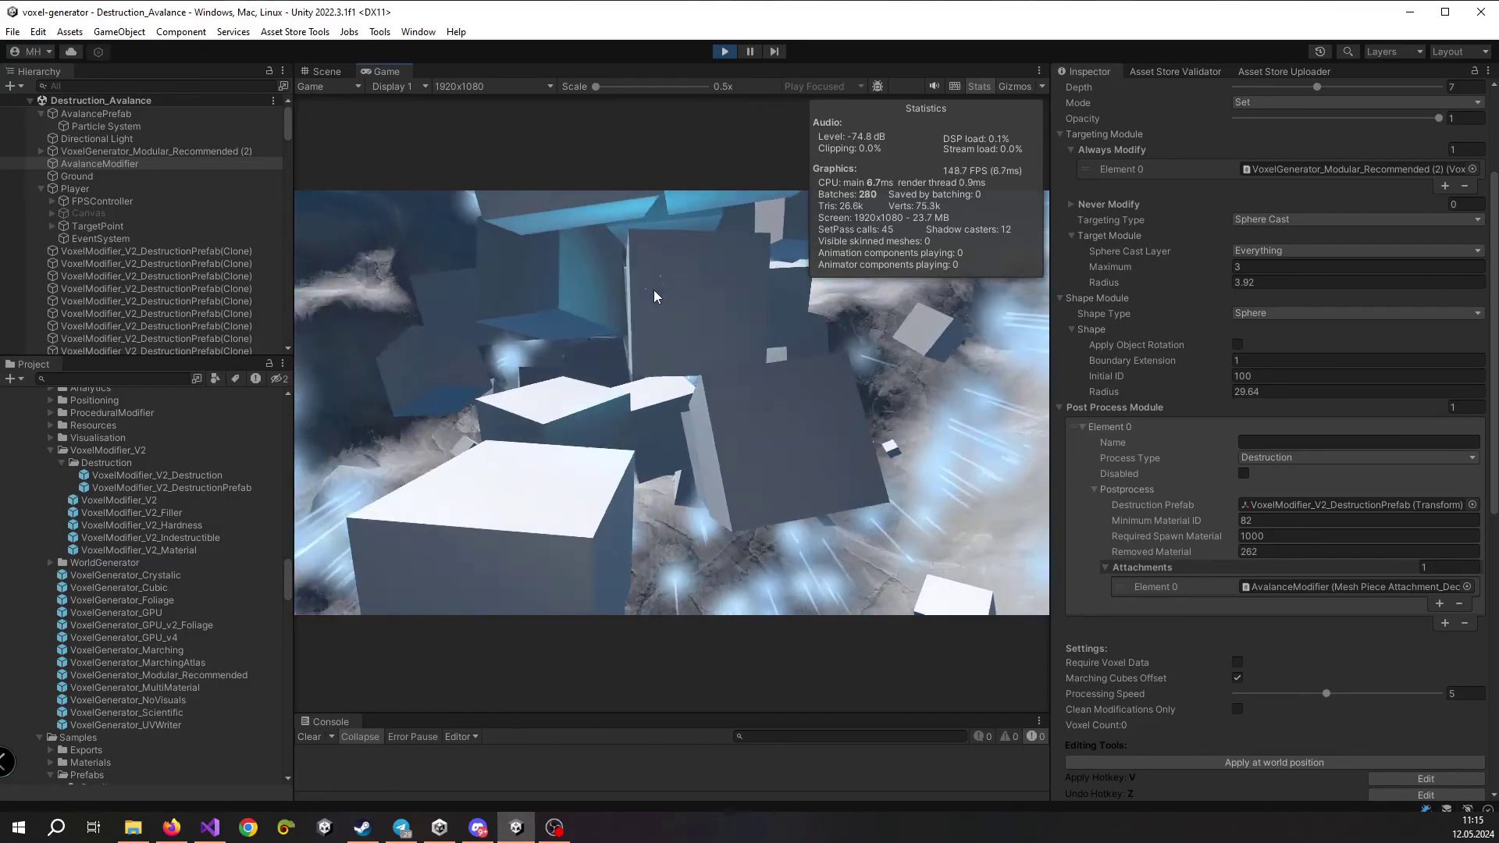
pyautogui.press('w')
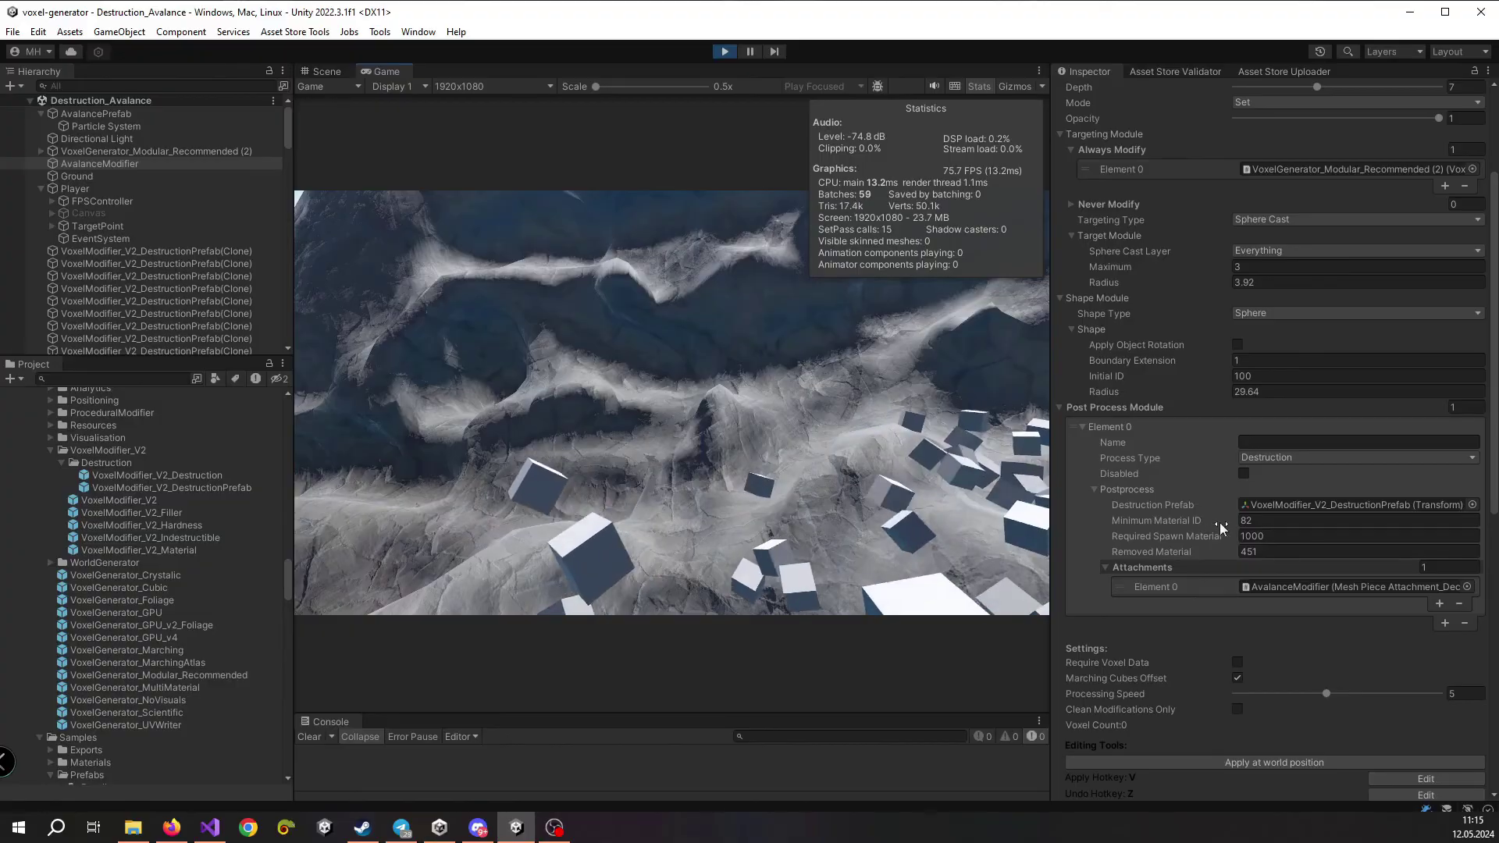
pyautogui.press('w')
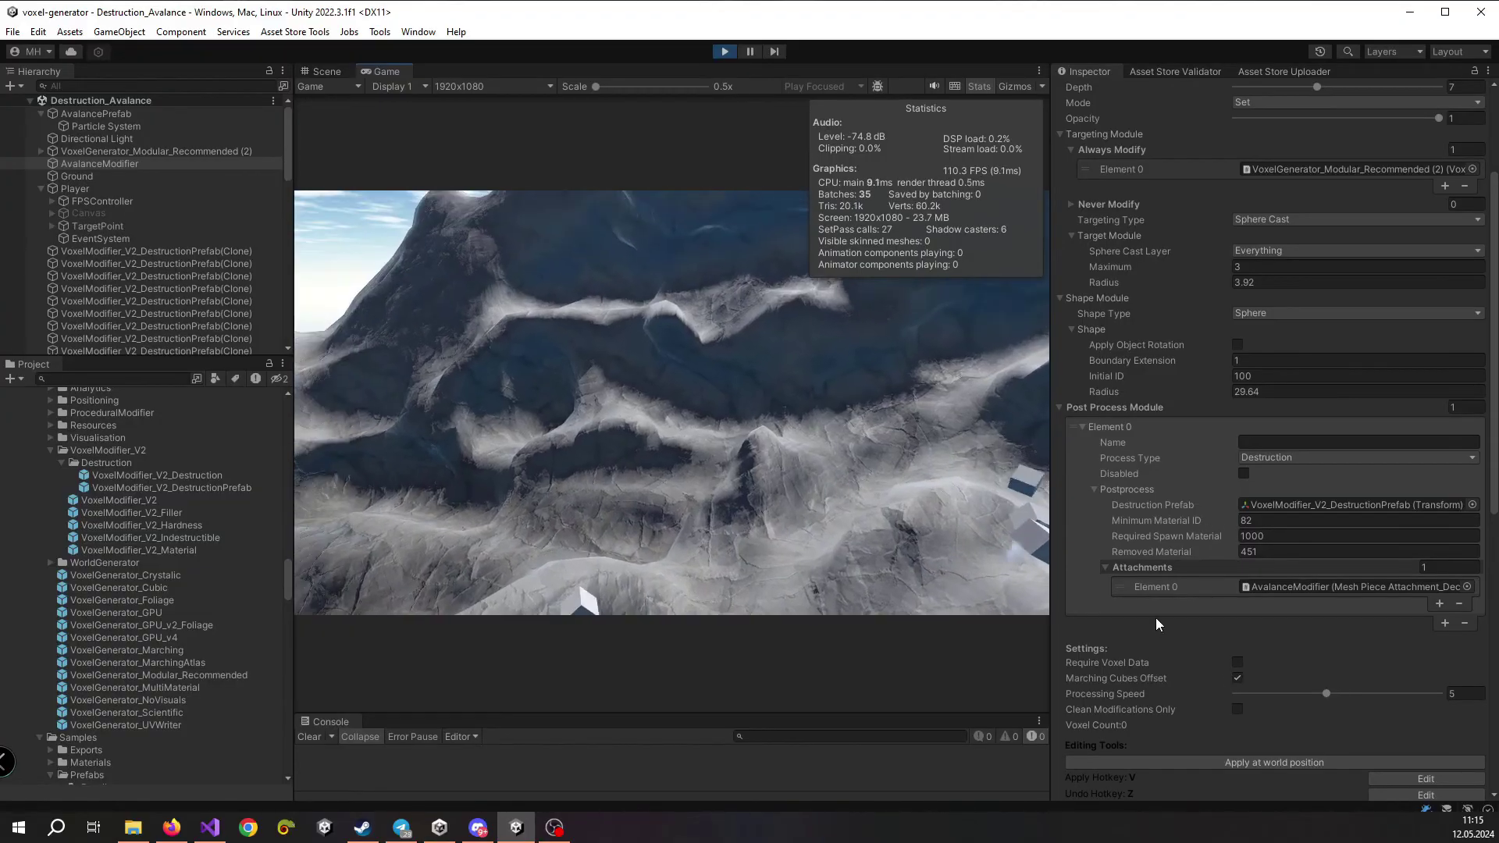
pyautogui.press('s')
pyautogui.moveTo(883, 515); pyautogui.dragTo(774, 457, button='right')
pyautogui.moveTo(314, 426); pyautogui.dragTo(755, 414)
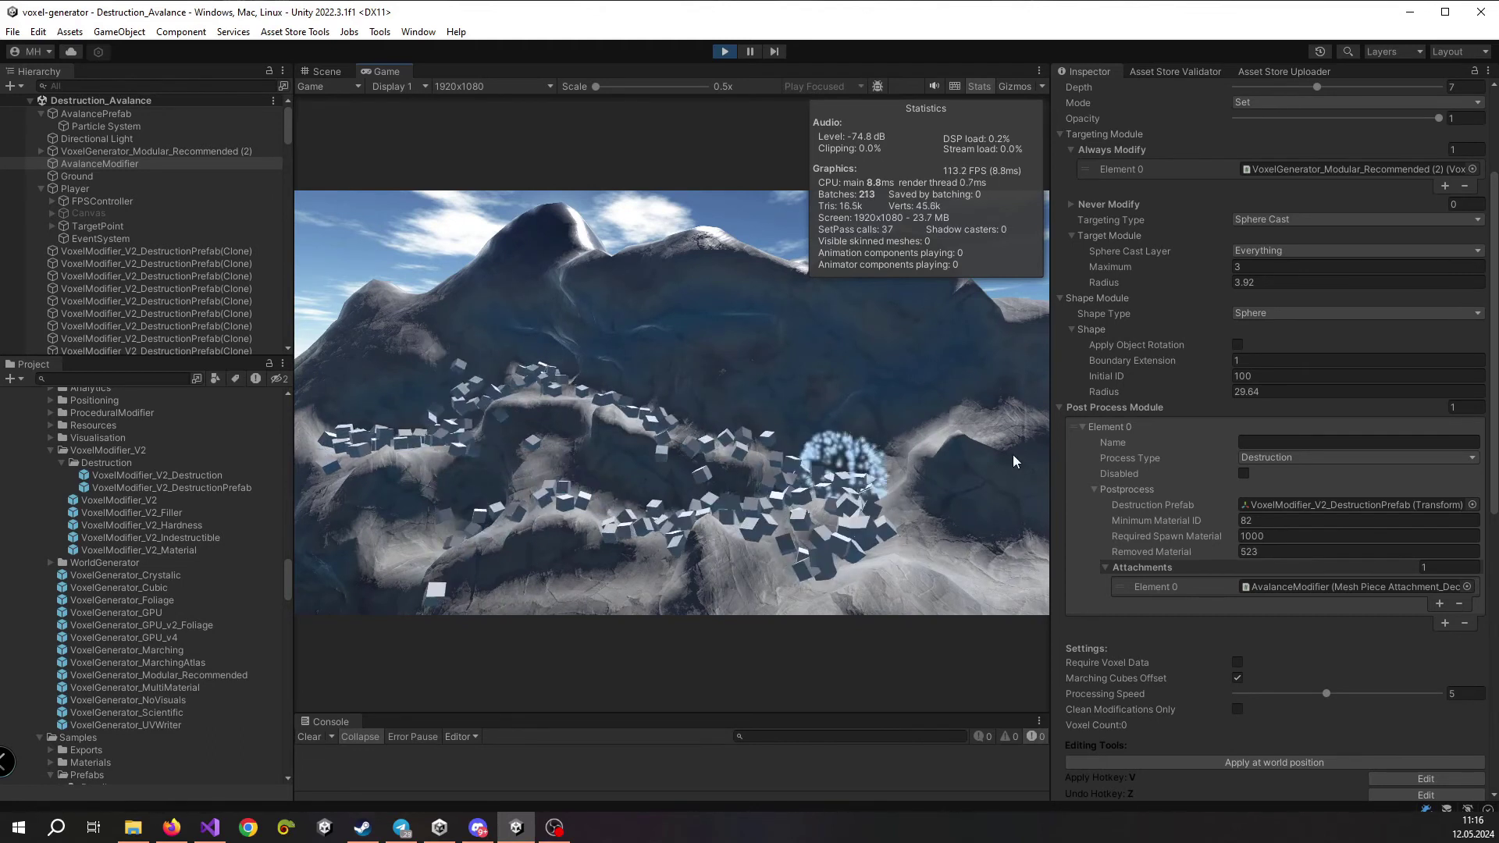
# Carve two more long strokes across the upper part of the dark mountain face
pyautogui.scroll(3, 1362, 370)
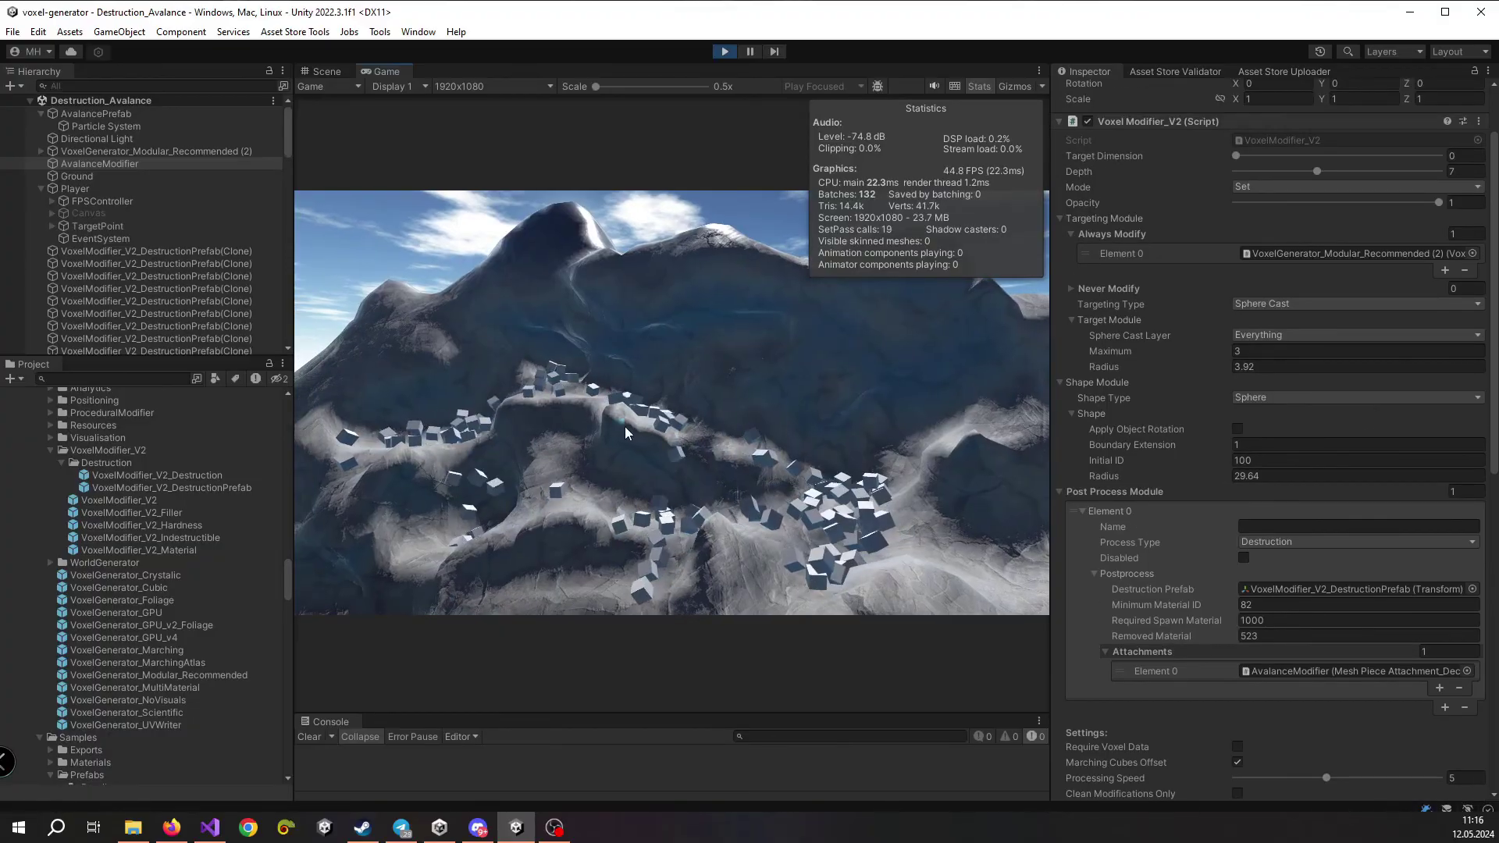
pyautogui.moveTo(620, 428); pyautogui.dragTo(750, 437, button='right')
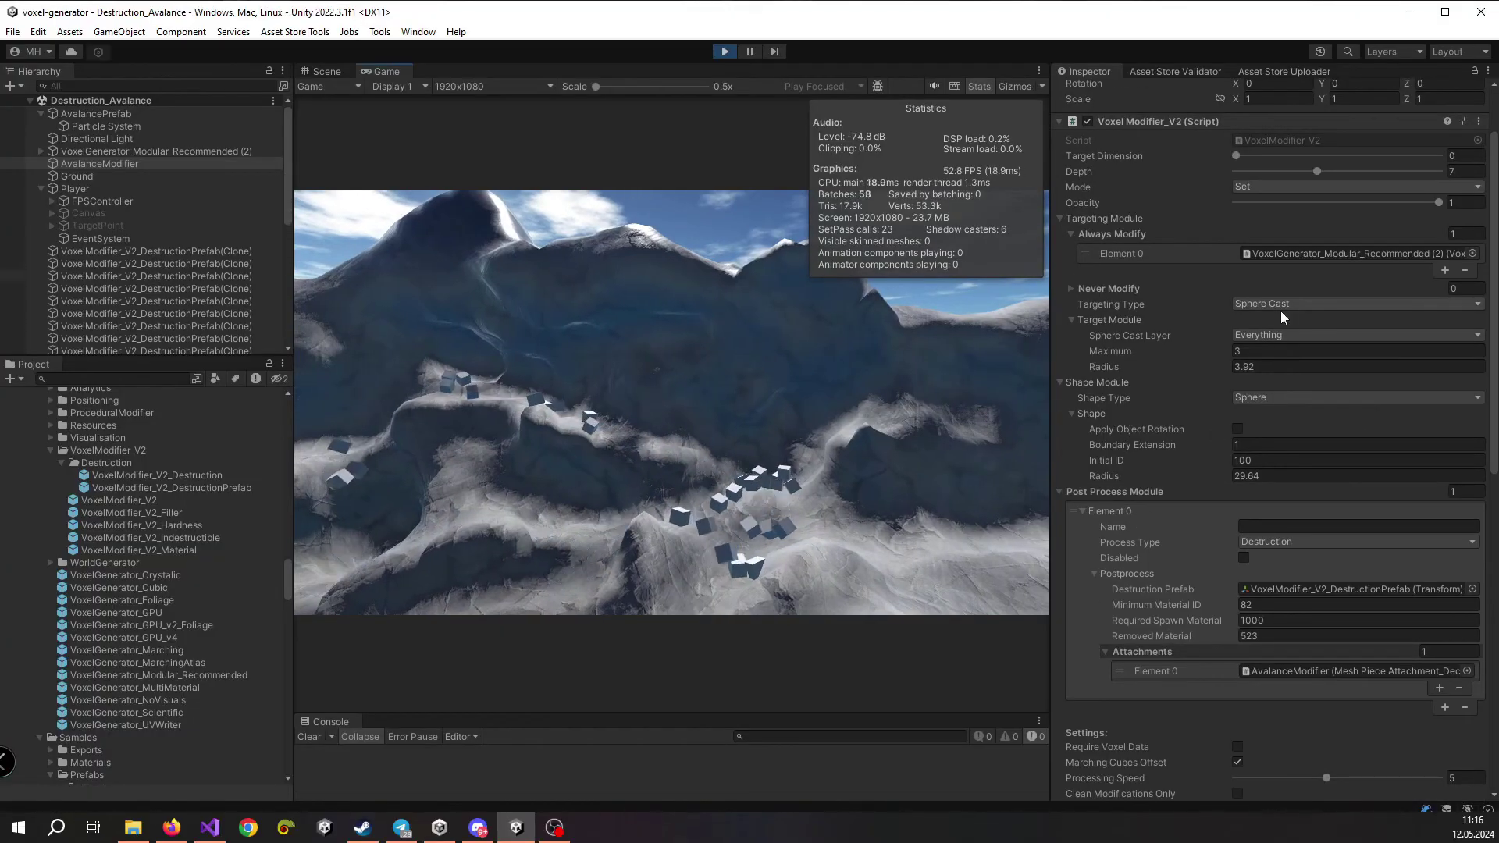
pyautogui.click(766, 486)
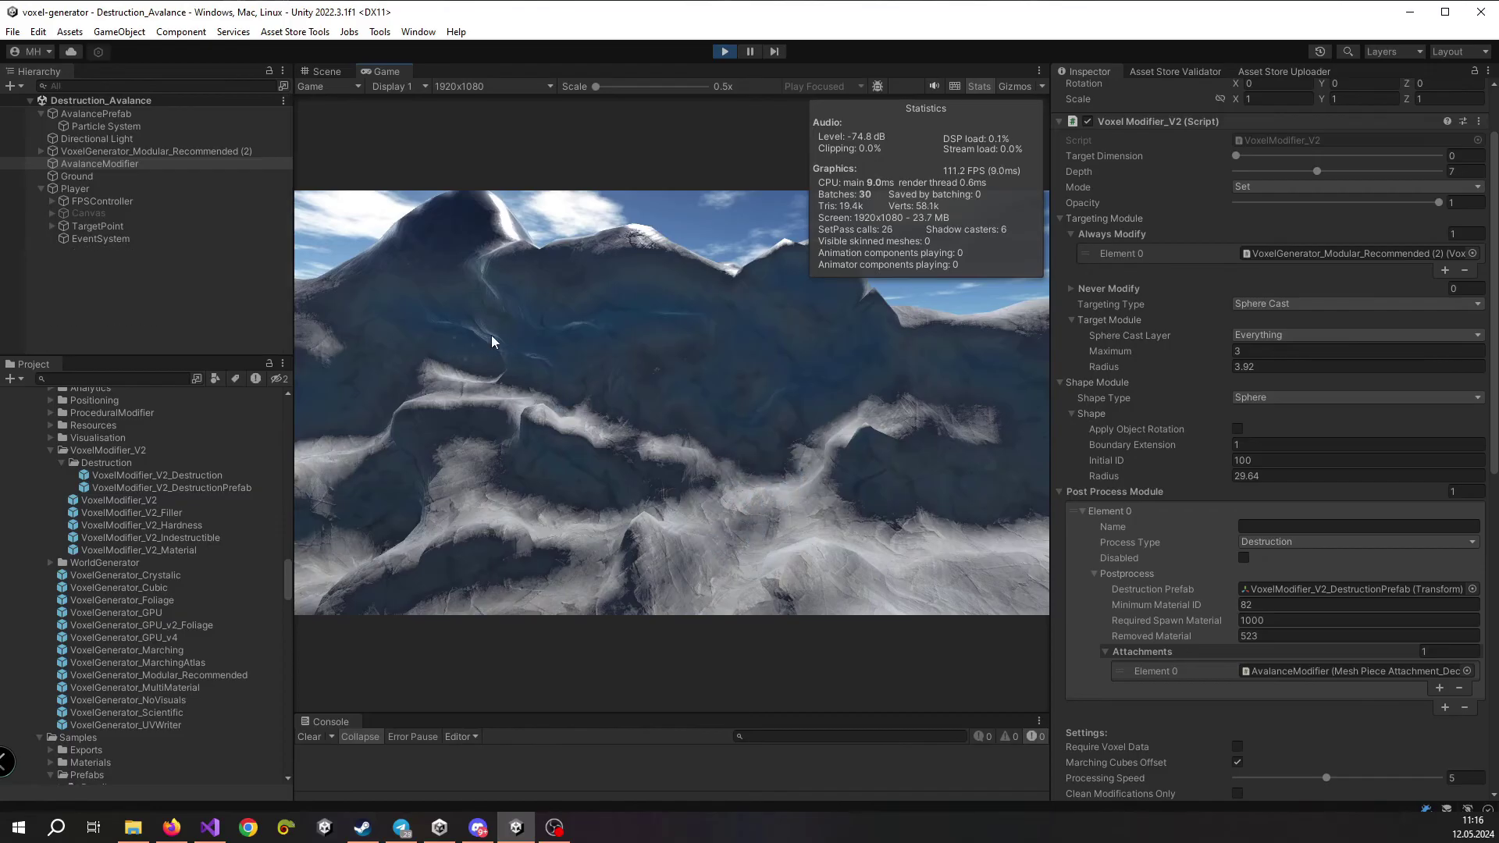
pyautogui.moveTo(487, 330)
pyautogui.mouseDown()
pyautogui.moveTo(776, 354)
pyautogui.moveTo(461, 468)
pyautogui.moveTo(821, 517)
pyautogui.moveTo(609, 355)
pyautogui.moveTo(732, 457)
pyautogui.moveTo(408, 435)
pyautogui.moveTo(547, 265)
pyautogui.moveTo(534, 326)
pyautogui.moveTo(765, 339)
pyautogui.mouseUp()
pyautogui.moveTo(765, 339); pyautogui.dragTo(446, 364, button='right')
pyautogui.moveTo(446, 363)
pyautogui.mouseDown()
pyautogui.moveTo(691, 500)
pyautogui.moveTo(420, 524)
pyautogui.moveTo(424, 452)
pyautogui.moveTo(367, 350)
pyautogui.moveTo(489, 358)
pyautogui.moveTo(607, 284)
pyautogui.moveTo(587, 393)
pyautogui.moveTo(668, 457)
pyautogui.moveTo(741, 456)
pyautogui.mouseUp()
pyautogui.moveTo(741, 455); pyautogui.dragTo(509, 410, button='right')
# Blast the overhanging snowy peak apart and turn the player back toward the dark mountain
pyautogui.click(576, 411)
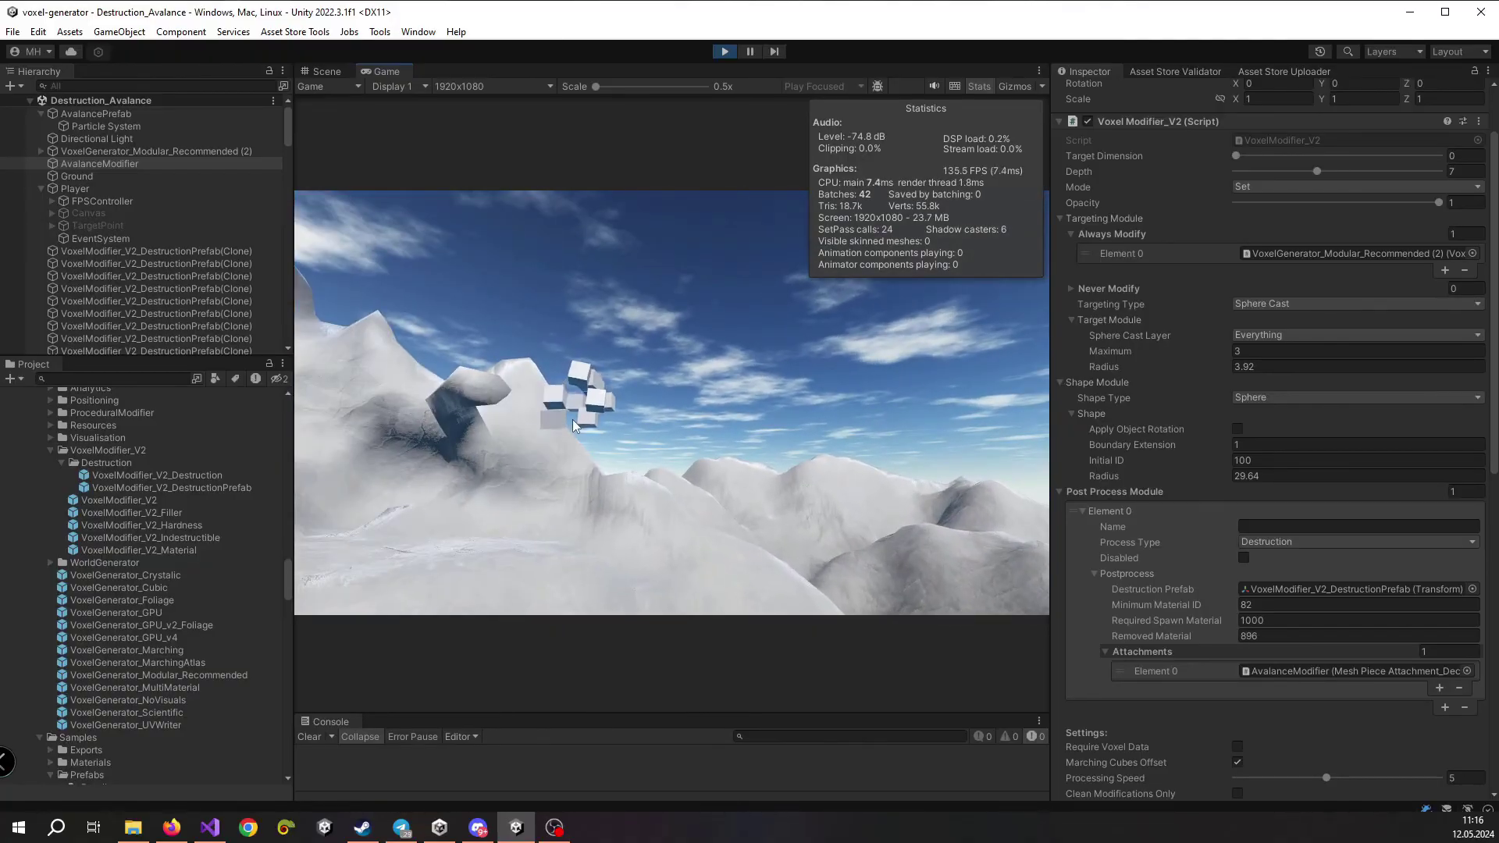
pyautogui.click(480, 387)
pyautogui.click(501, 395)
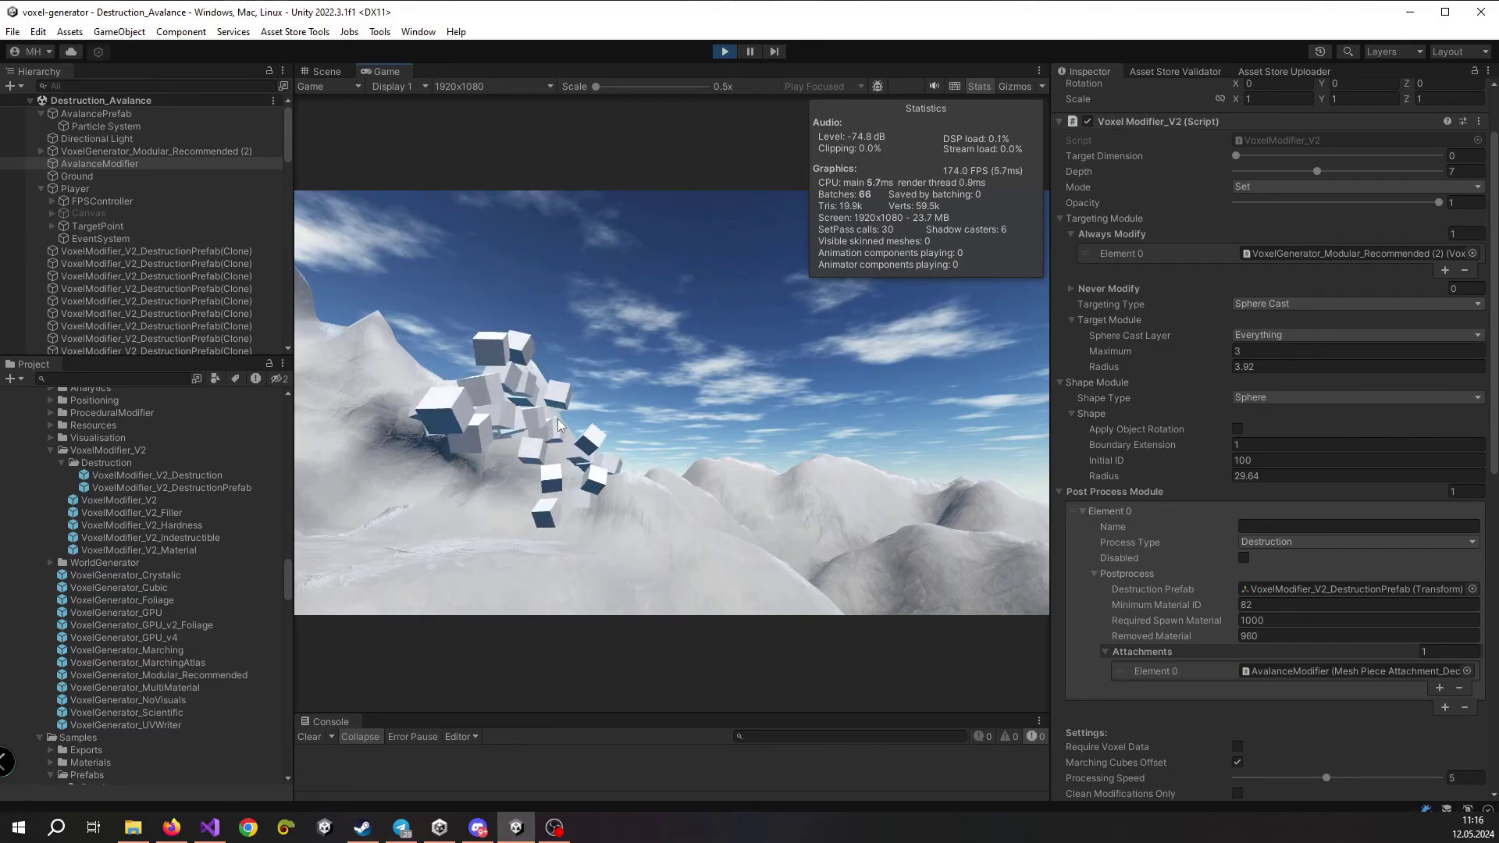
pyautogui.moveTo(577, 427); pyautogui.dragTo(639, 438, button='right')
pyautogui.moveTo(640, 439); pyautogui.dragTo(777, 476)
pyautogui.click(781, 476)
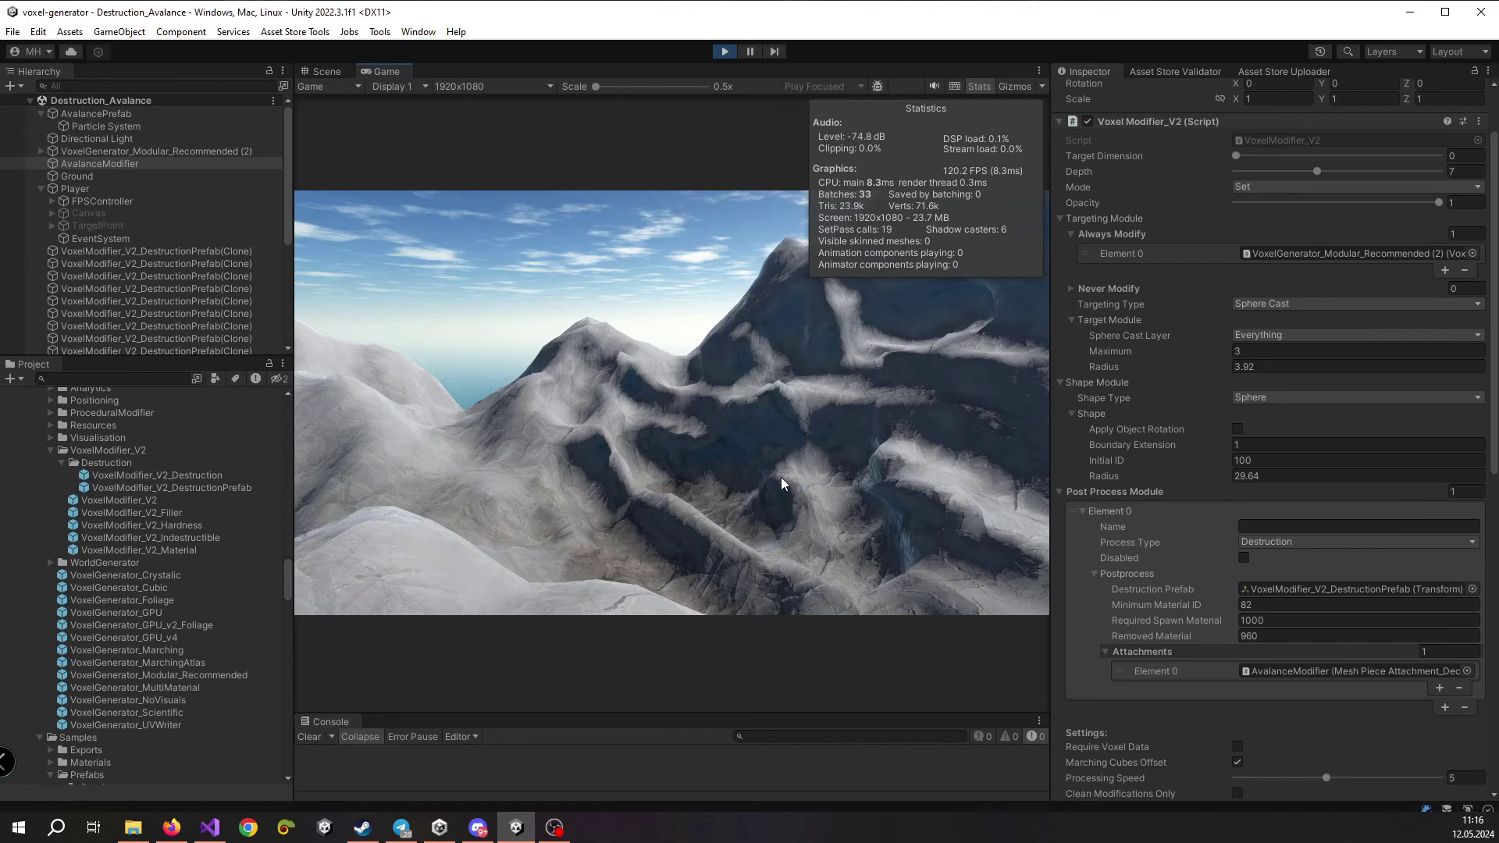
# Turn on Require Voxel Data for the modifier and carve the middle of the dark mountain face to test it
pyautogui.moveTo(1262, 707); pyautogui.dragTo(1241, 752, button='right')
pyautogui.click(1237, 746)
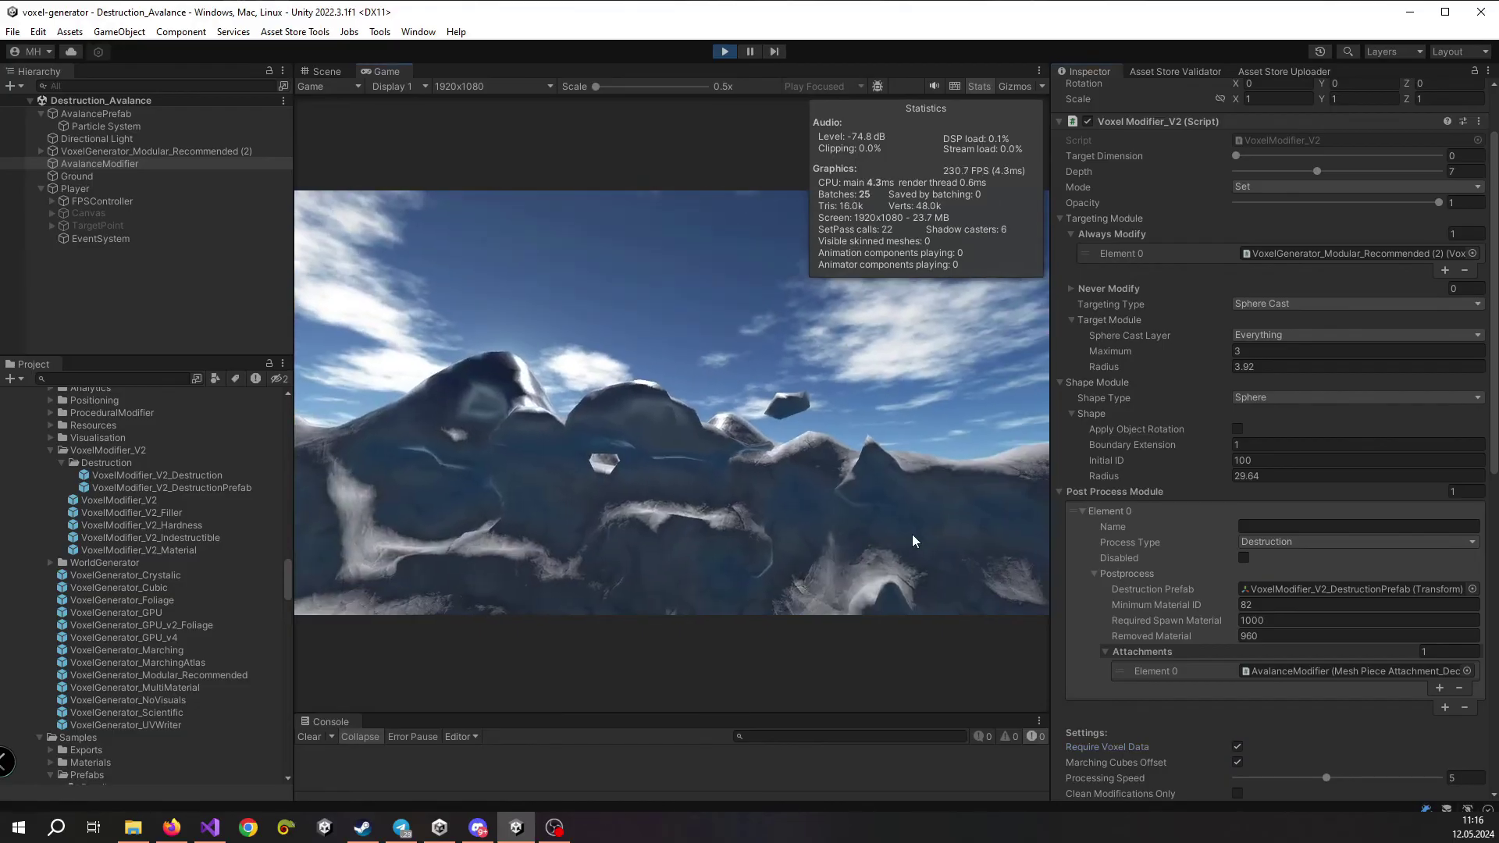
pyautogui.click(660, 462)
pyautogui.click(665, 461)
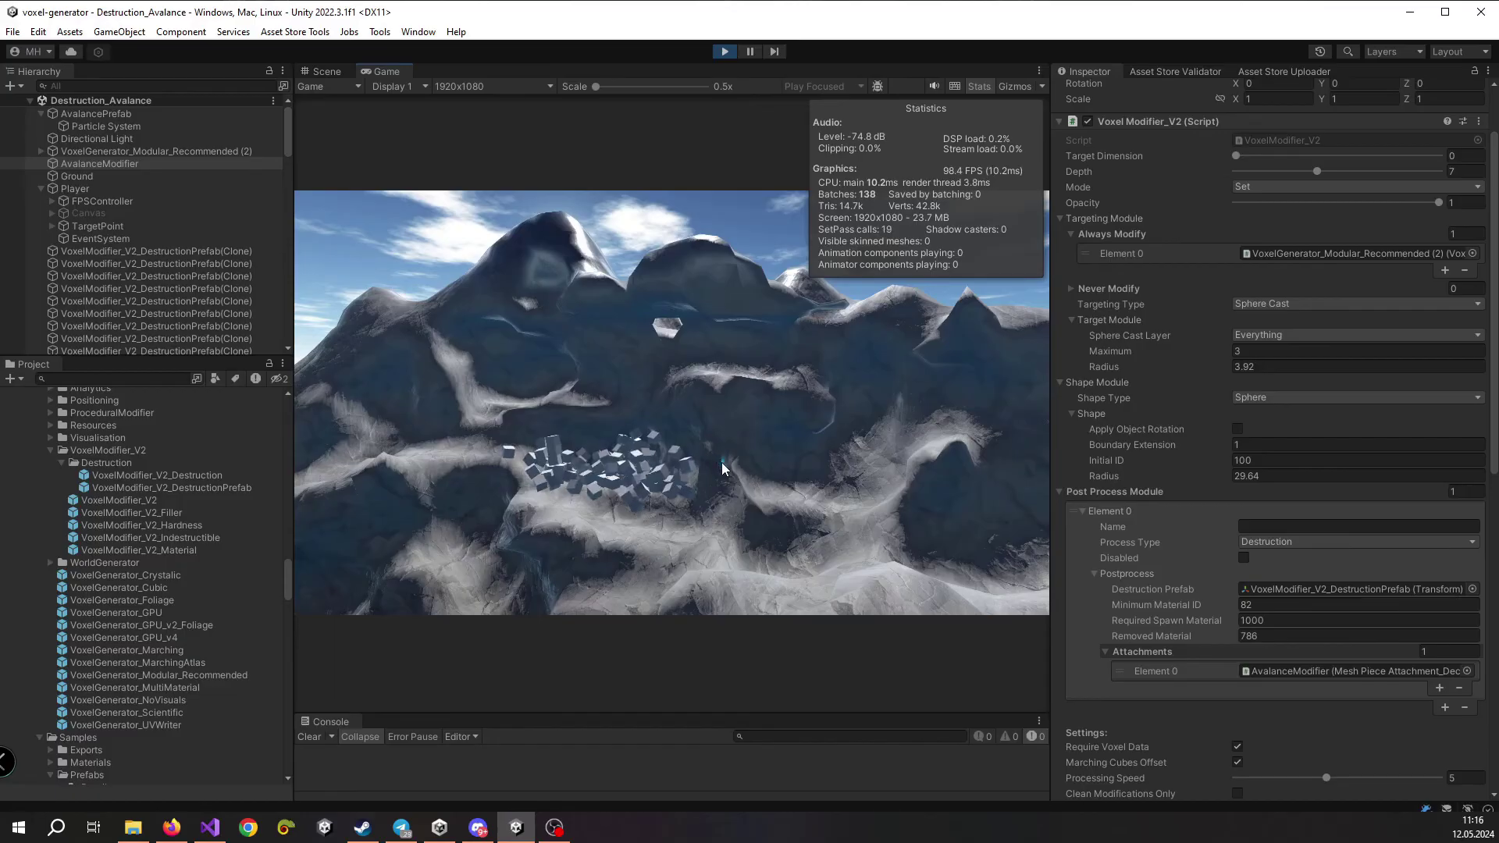
pyautogui.click(945, 525)
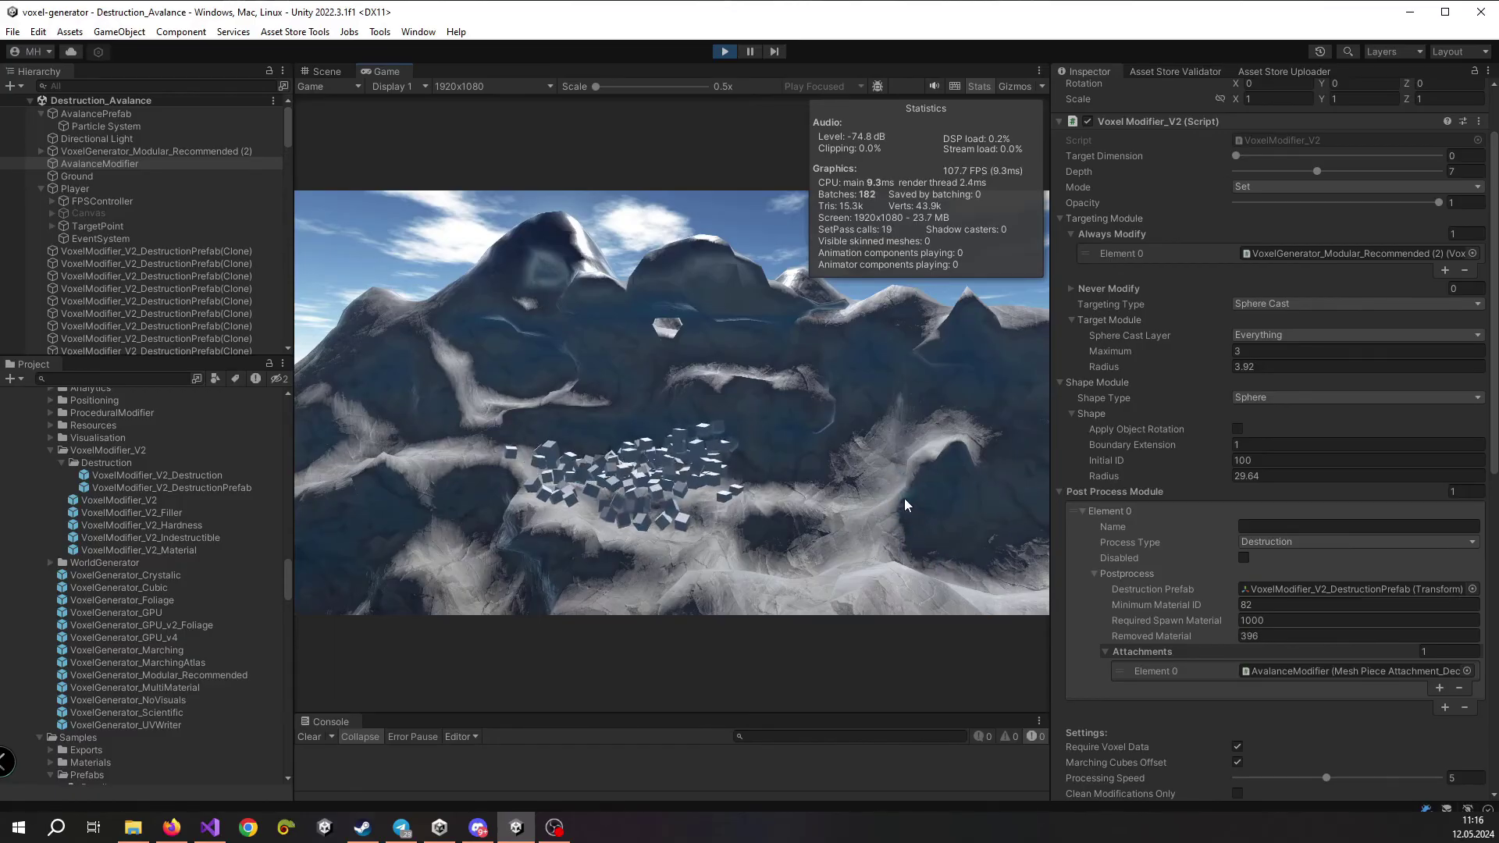
# Move the player closer to the snowy ridge and carve a trench across it with Require Voxel Data on
pyautogui.moveTo(931, 467); pyautogui.dragTo(971, 496, button='right')
pyautogui.press('w')
pyautogui.click(828, 439)
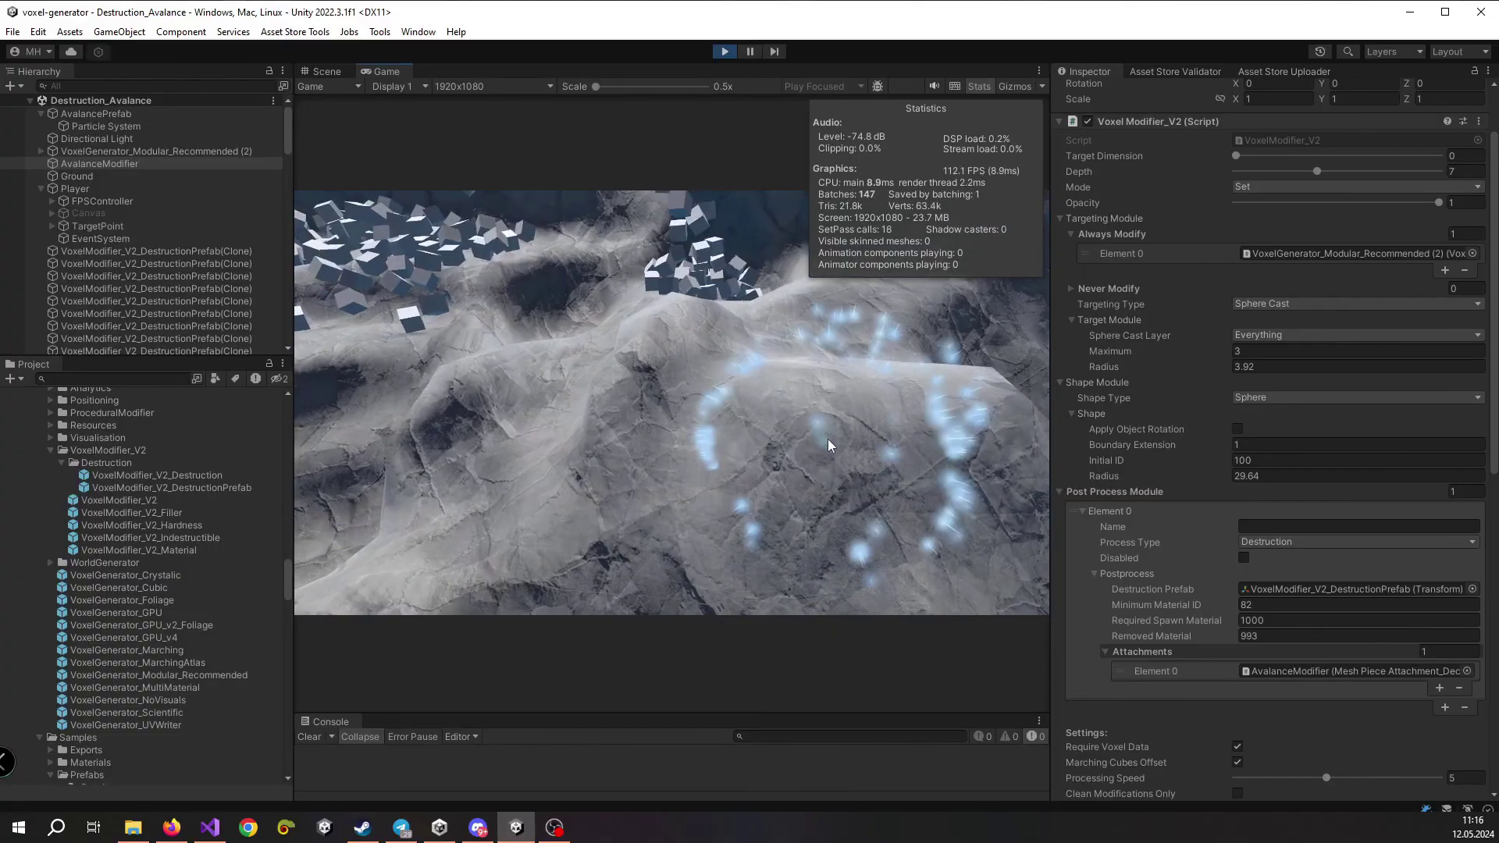
pyautogui.click(547, 453)
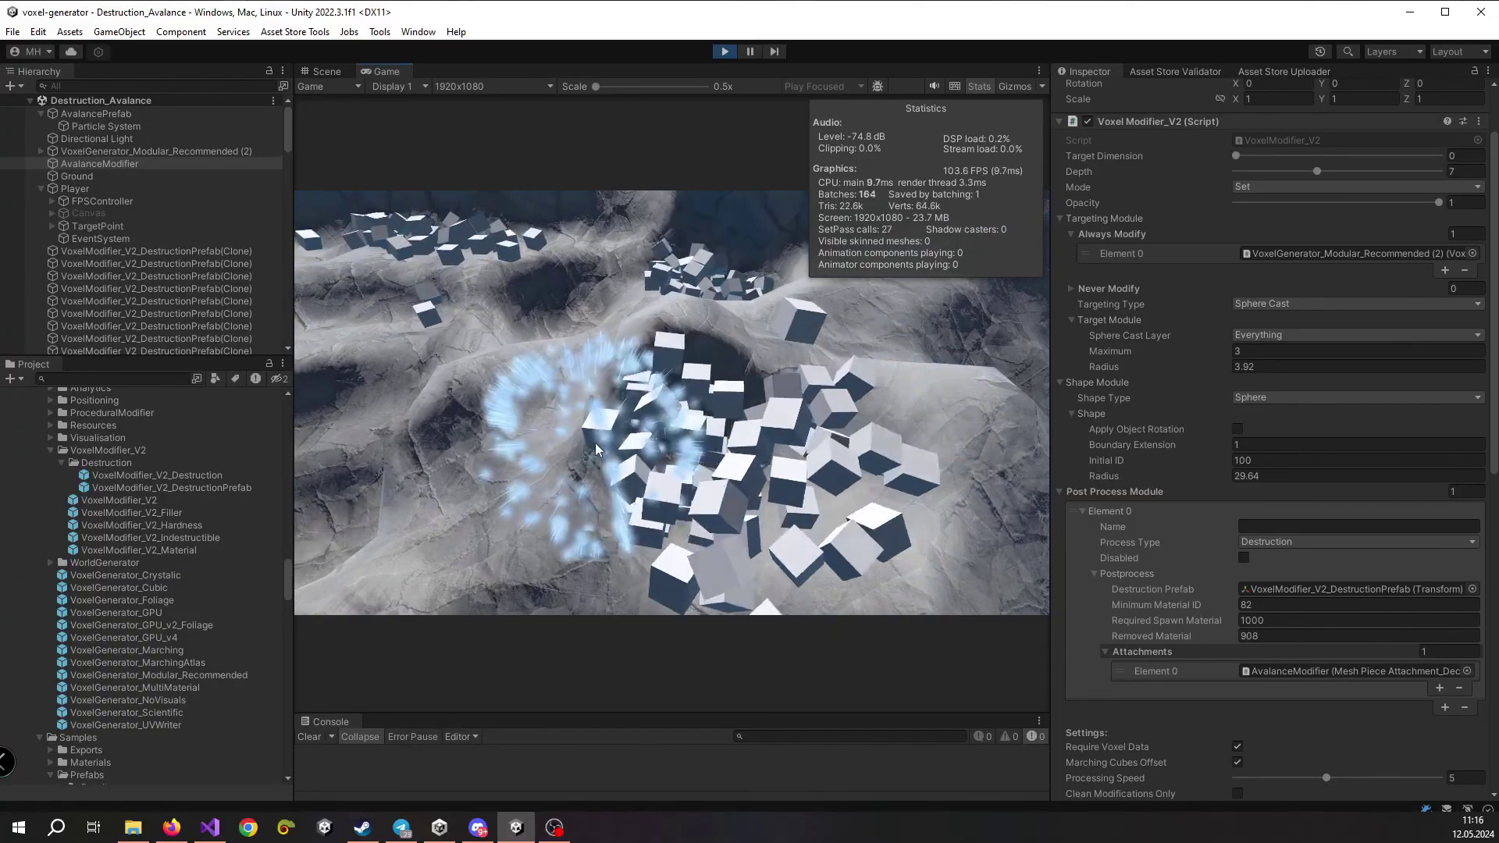
pyautogui.moveTo(583, 482)
pyautogui.mouseDown()
pyautogui.moveTo(597, 437)
pyautogui.moveTo(466, 405)
pyautogui.moveTo(687, 395)
pyautogui.moveTo(677, 341)
pyautogui.moveTo(871, 406)
pyautogui.mouseUp()
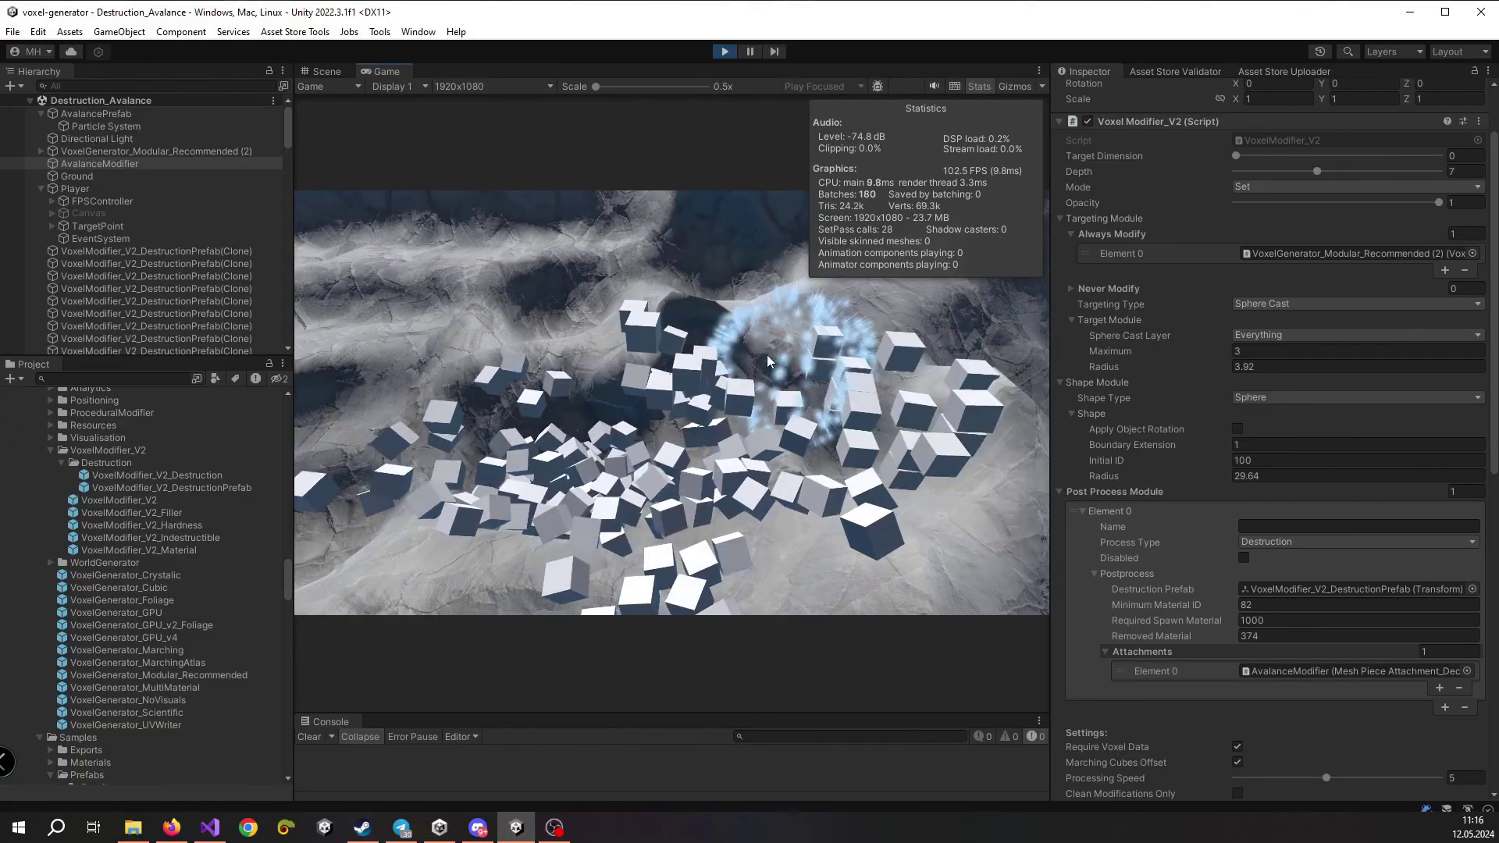
# Carve a last set of strokes through the cube-covered slope and exit play mode
pyautogui.click(775, 537)
pyautogui.moveTo(781, 542)
pyautogui.mouseDown()
pyautogui.moveTo(485, 499)
pyautogui.moveTo(457, 527)
pyautogui.moveTo(506, 361)
pyautogui.moveTo(474, 346)
pyautogui.mouseUp()
pyautogui.click(921, 320)
pyautogui.click(664, 480)
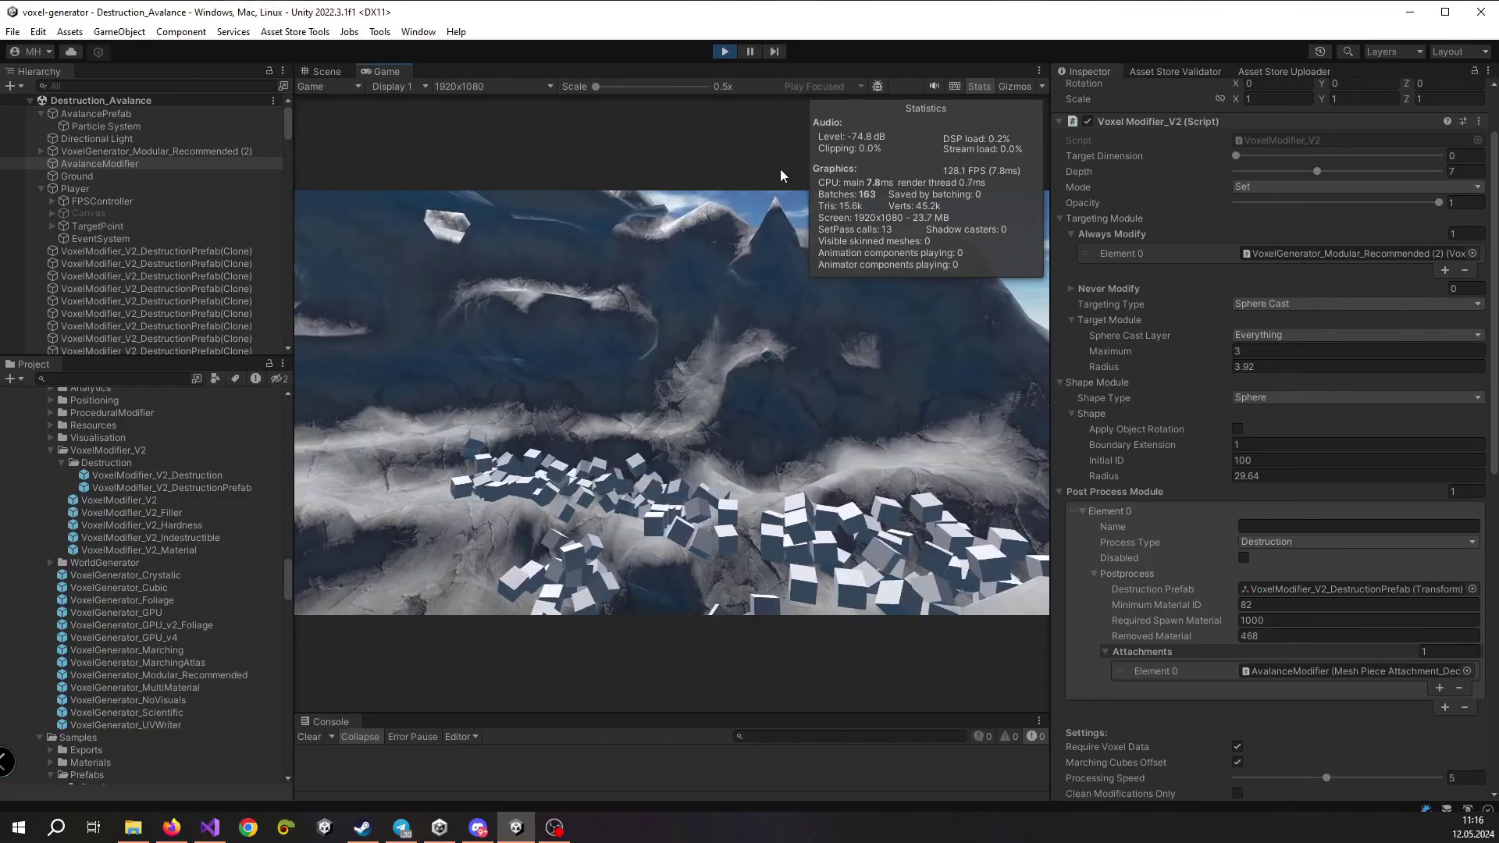
pyautogui.click(724, 52)
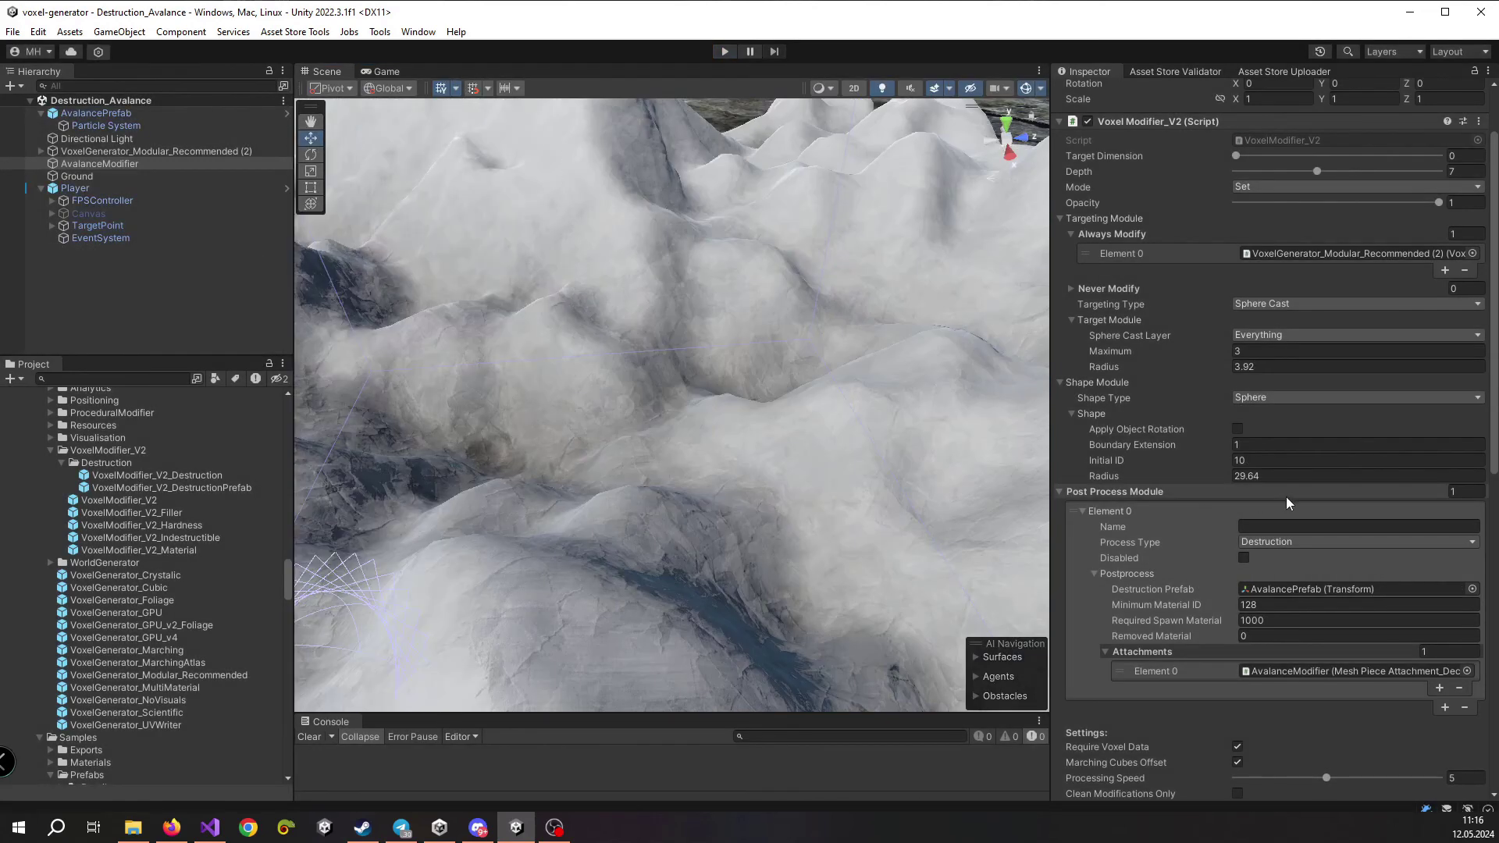
# Examine the modifier's shape, Destruction post process and general settings in edit mode
pyautogui.scroll(-8, 1289, 497)
pyautogui.scroll(6, 1296, 493)
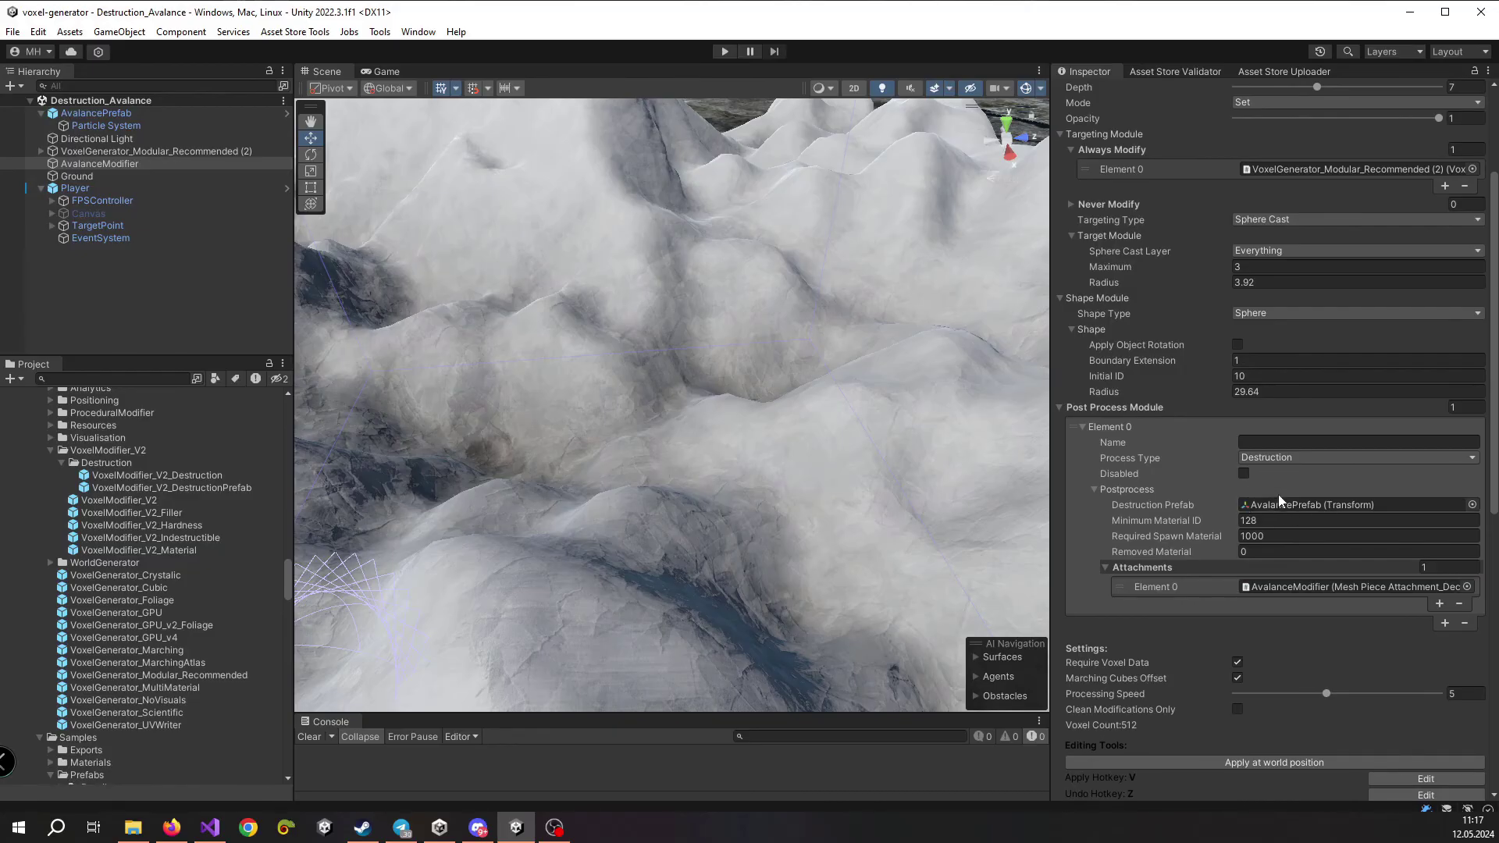
pyautogui.scroll(1, 1175, 468)
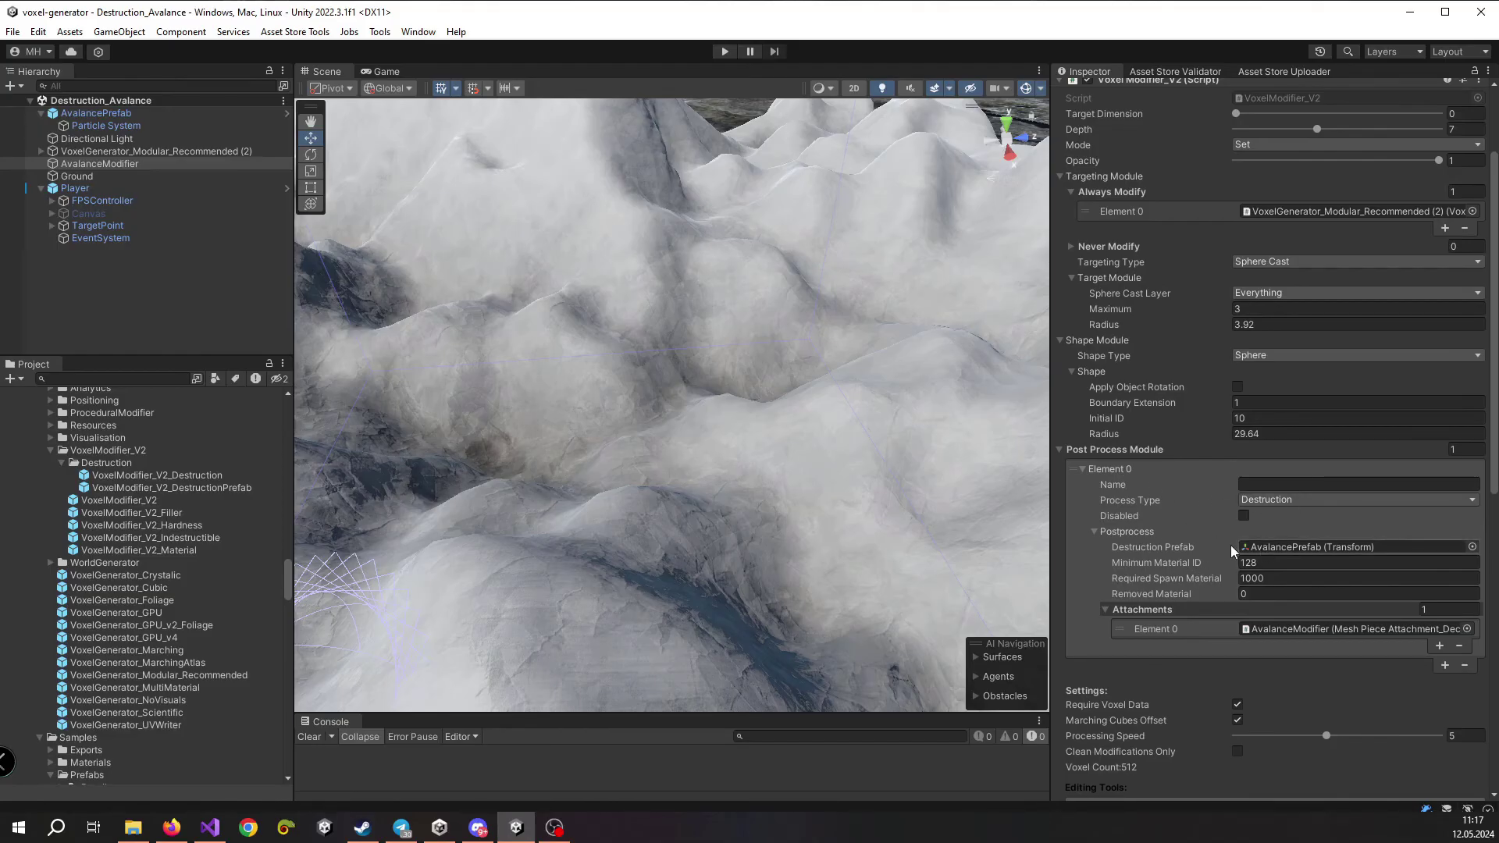
pyautogui.scroll(-3, 1282, 531)
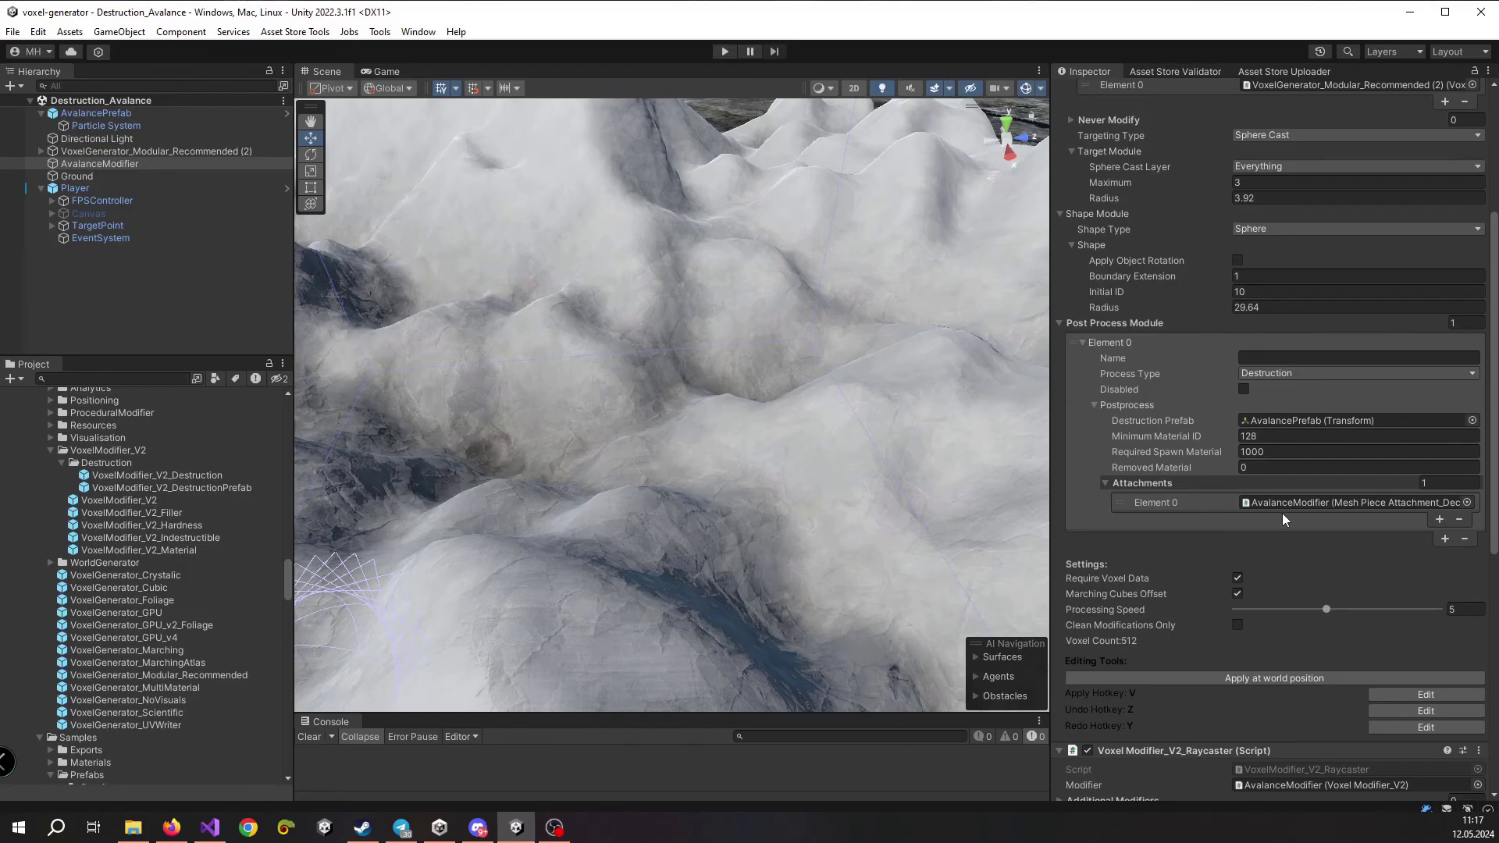
# Locate the Mesh Piece Attachment_Decay component referenced by the Destruction attachment, examine its decay times and return to the post process settings
pyautogui.click(1305, 508)
pyautogui.scroll(-12, 1304, 523)
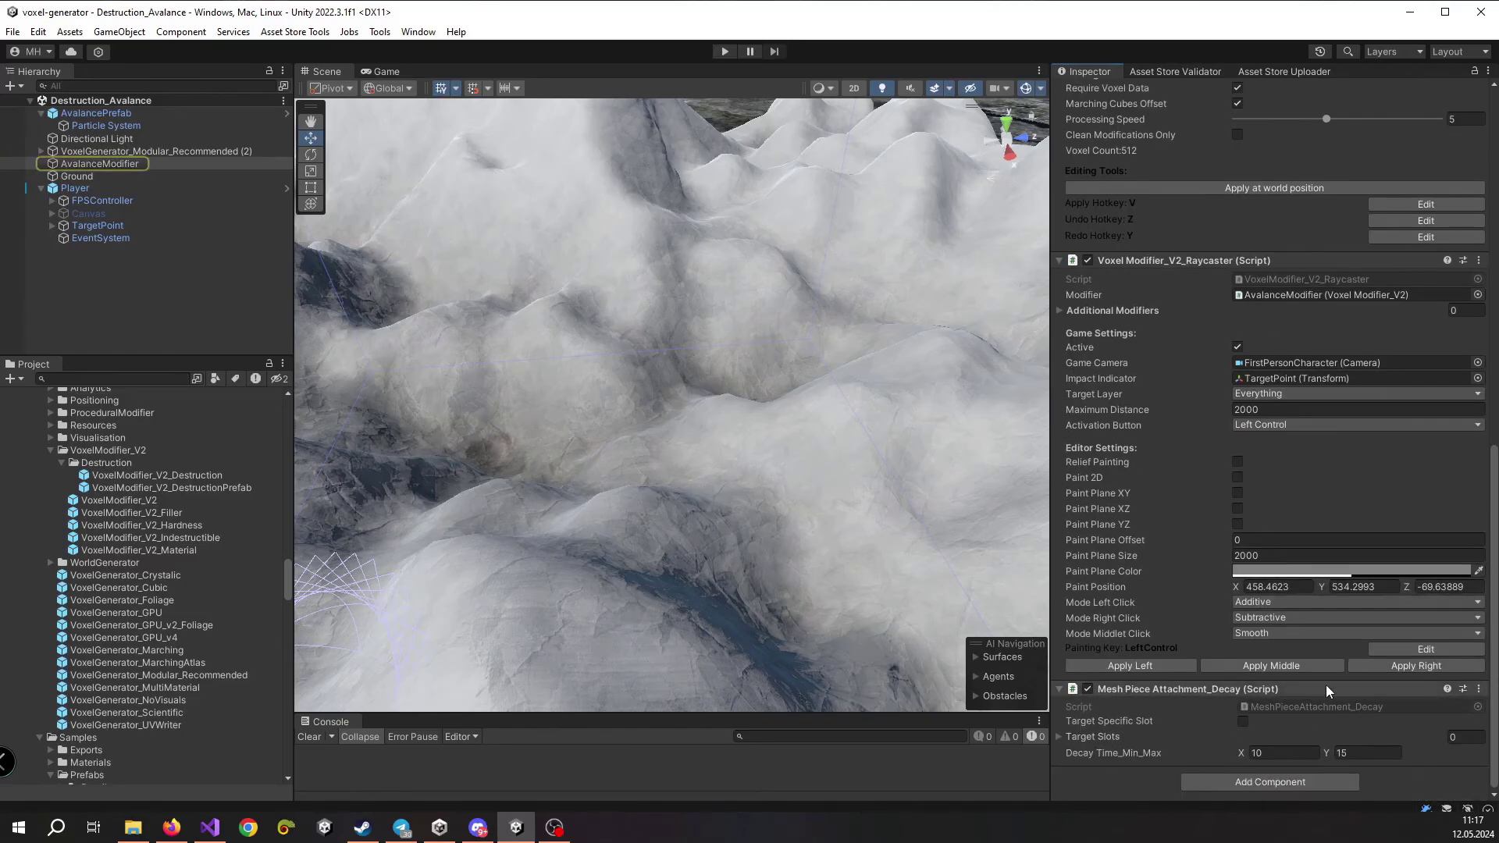
pyautogui.scroll(4, 1329, 628)
pyautogui.scroll(-4, 1329, 629)
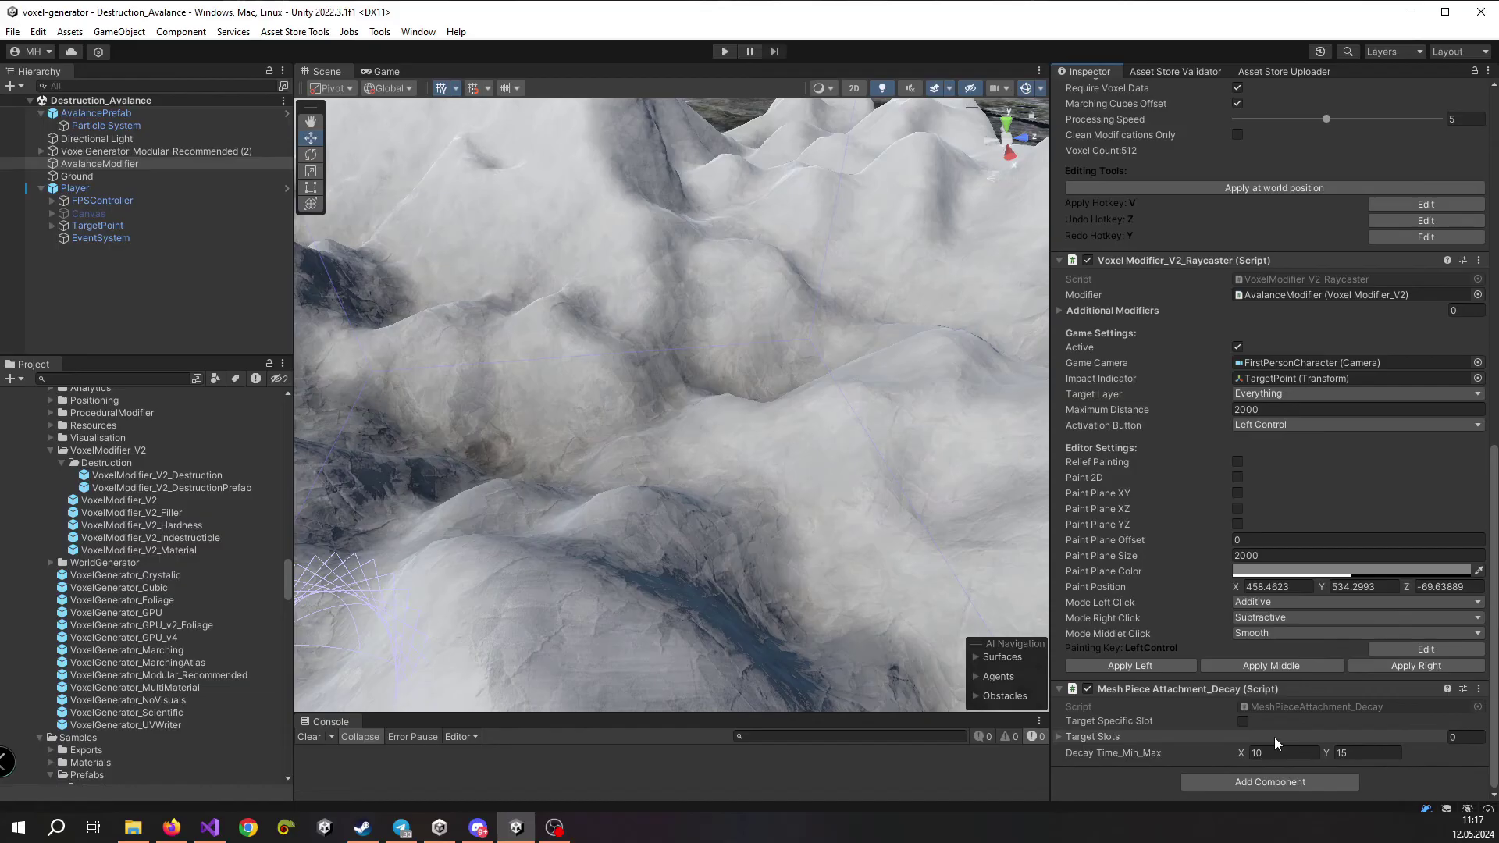
pyautogui.scroll(3, 1274, 741)
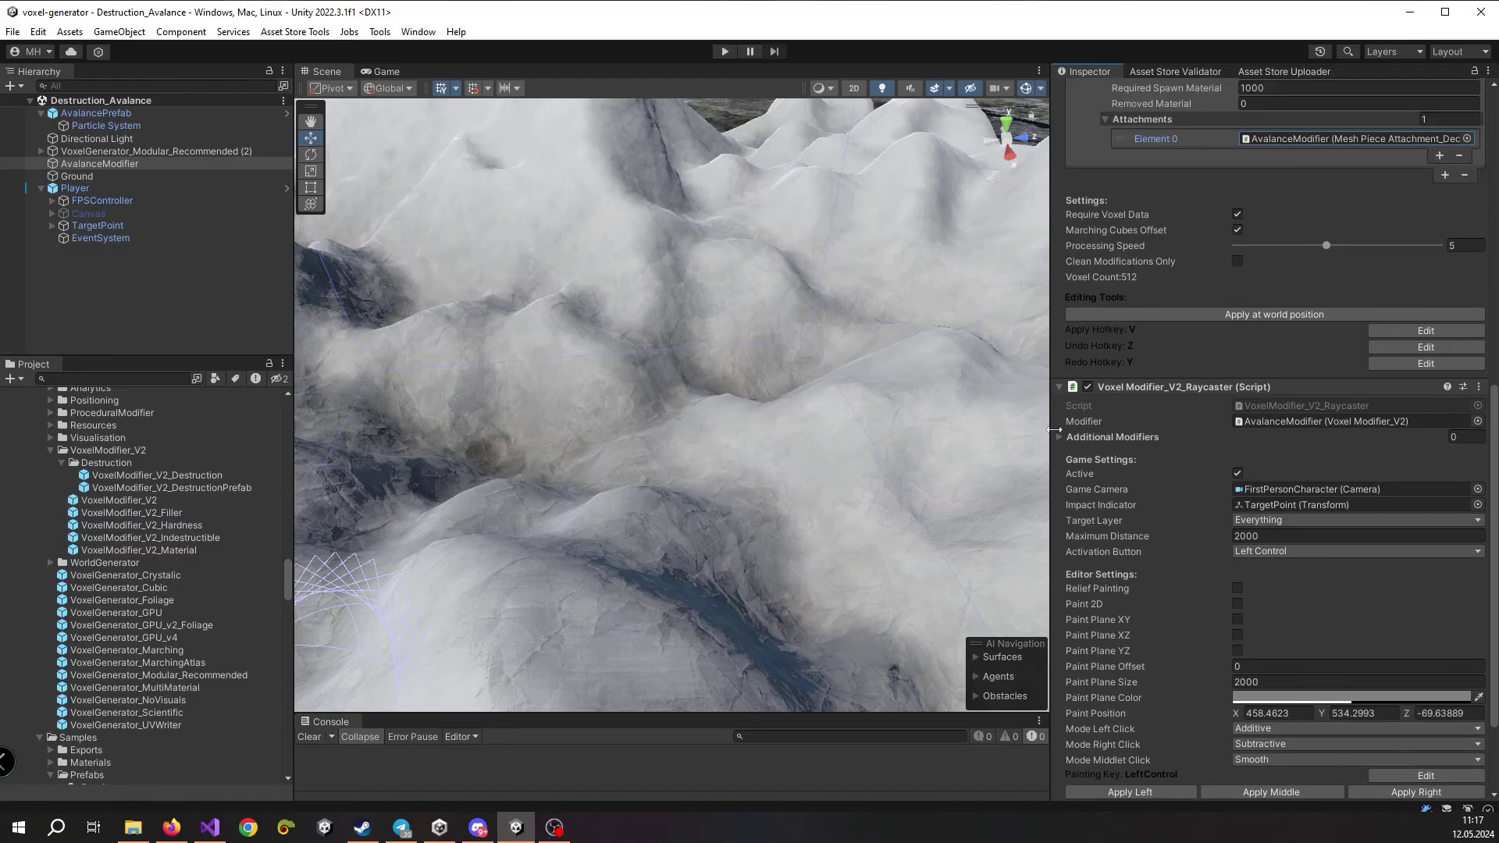
pyautogui.scroll(8, 1224, 434)
pyautogui.scroll(3, 1220, 432)
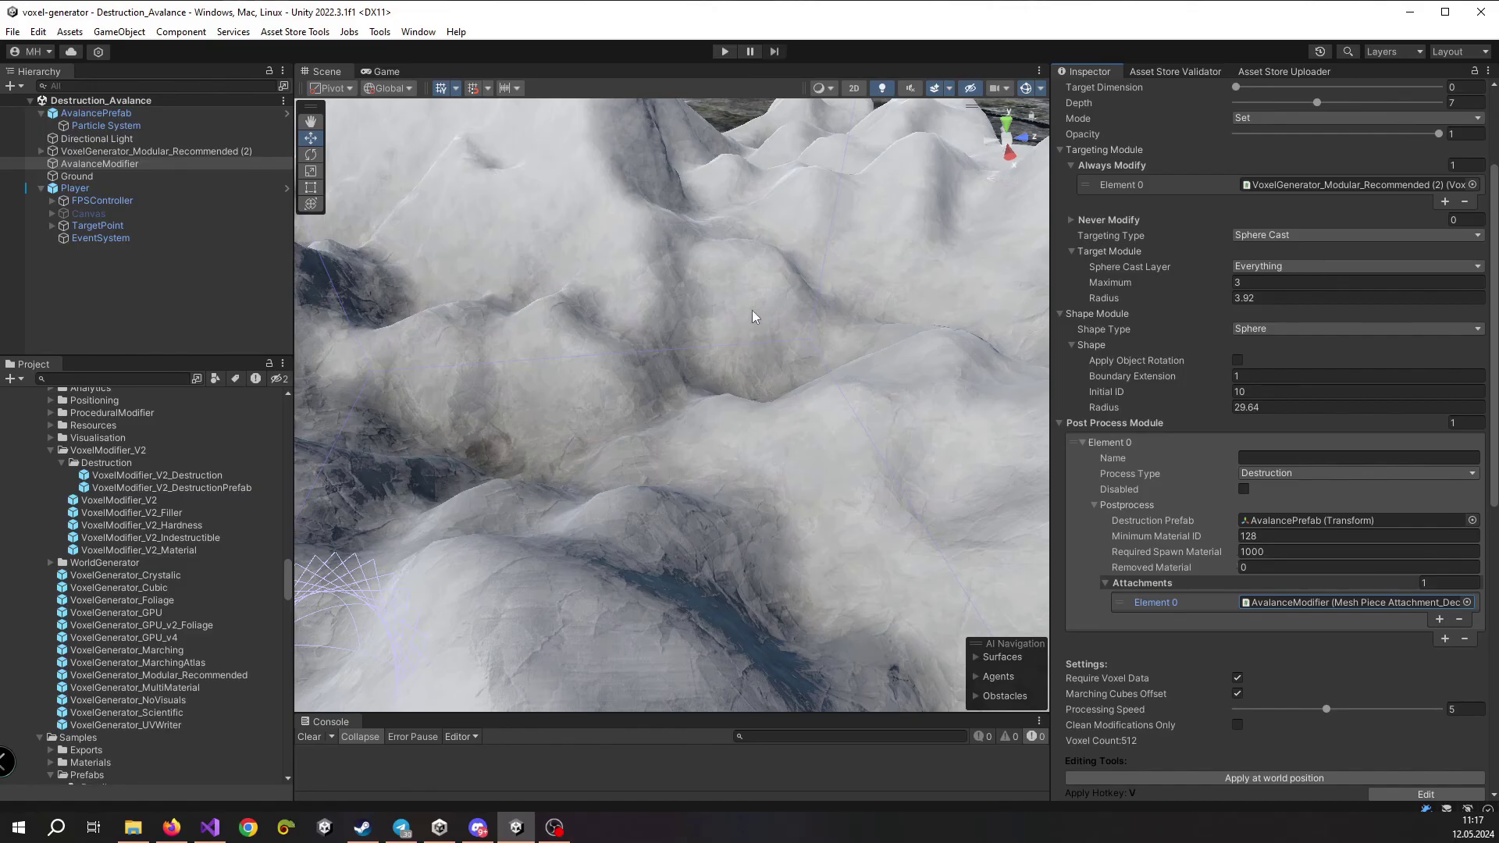
# Open the Destruction element's Required Spawn Material for editing and view the snowy twin peaks in the scene
pyautogui.moveTo(726, 288); pyautogui.dragTo(641, 242, button='right')
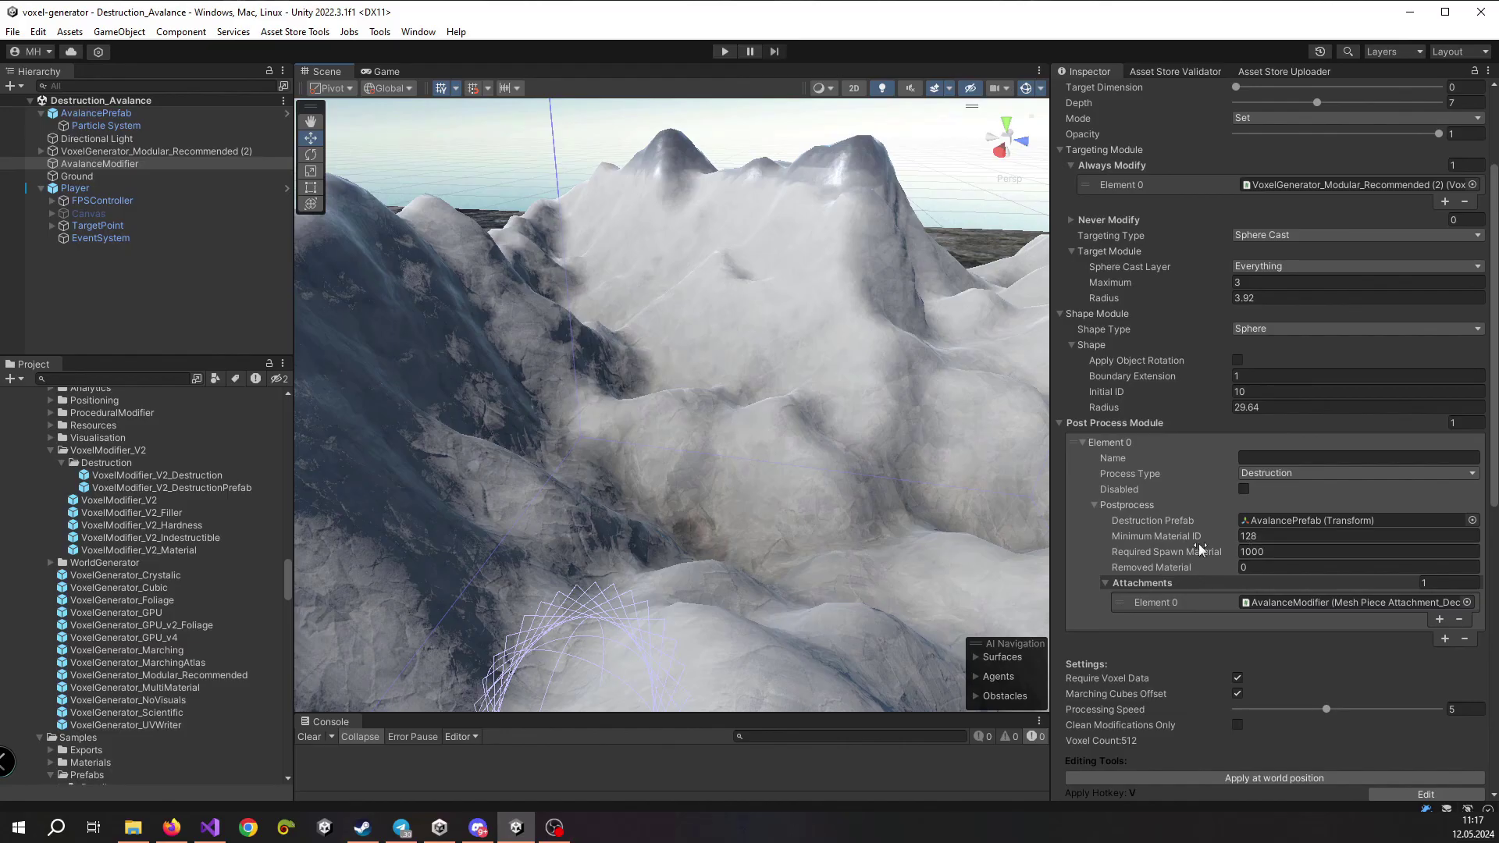
pyautogui.click(1252, 551)
pyautogui.moveTo(954, 444); pyautogui.dragTo(846, 406, button='right')
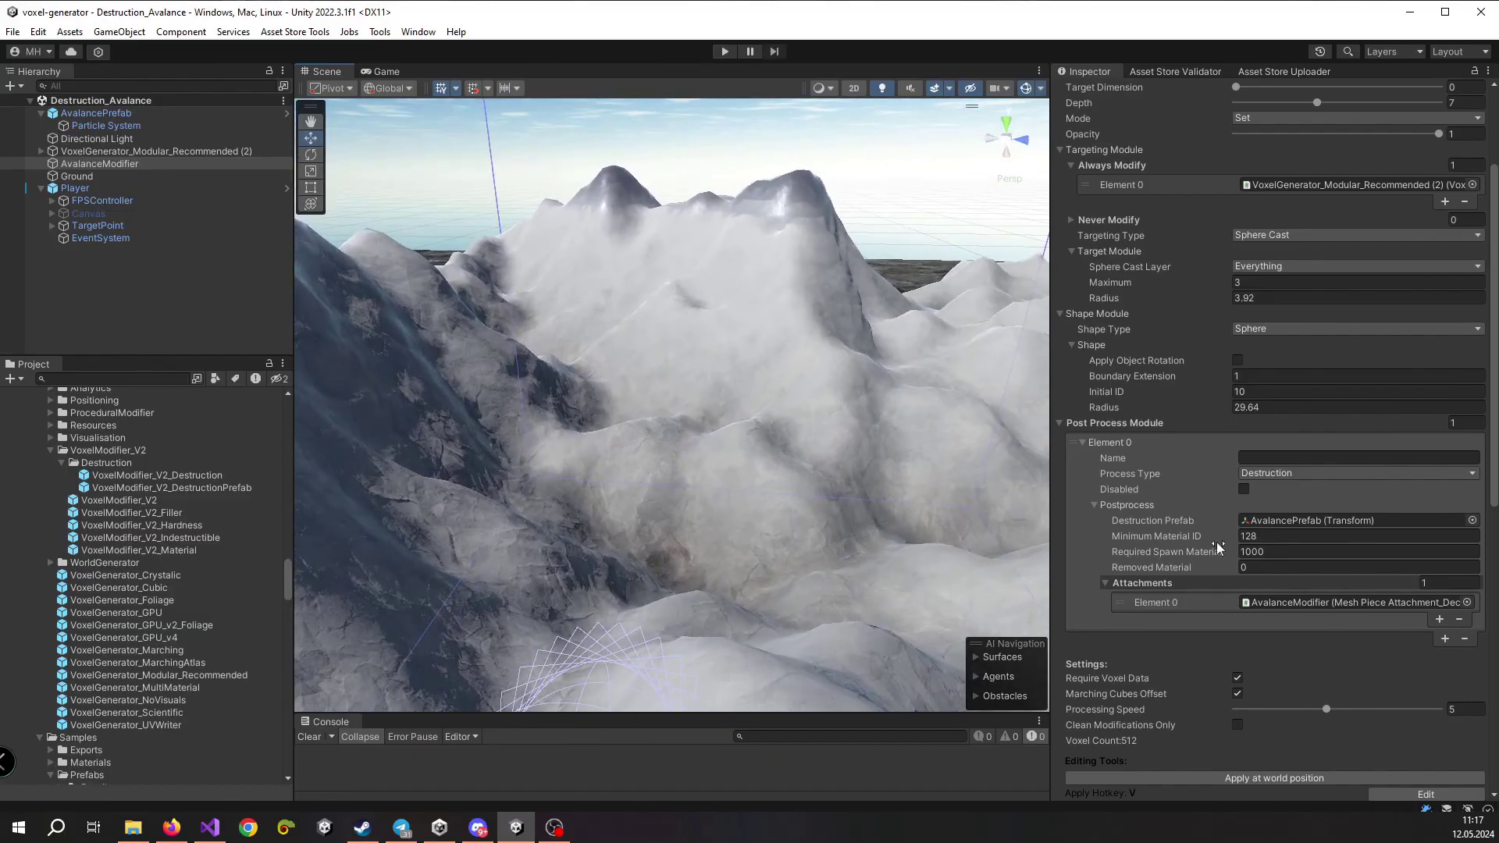
pyautogui.click(1272, 550)
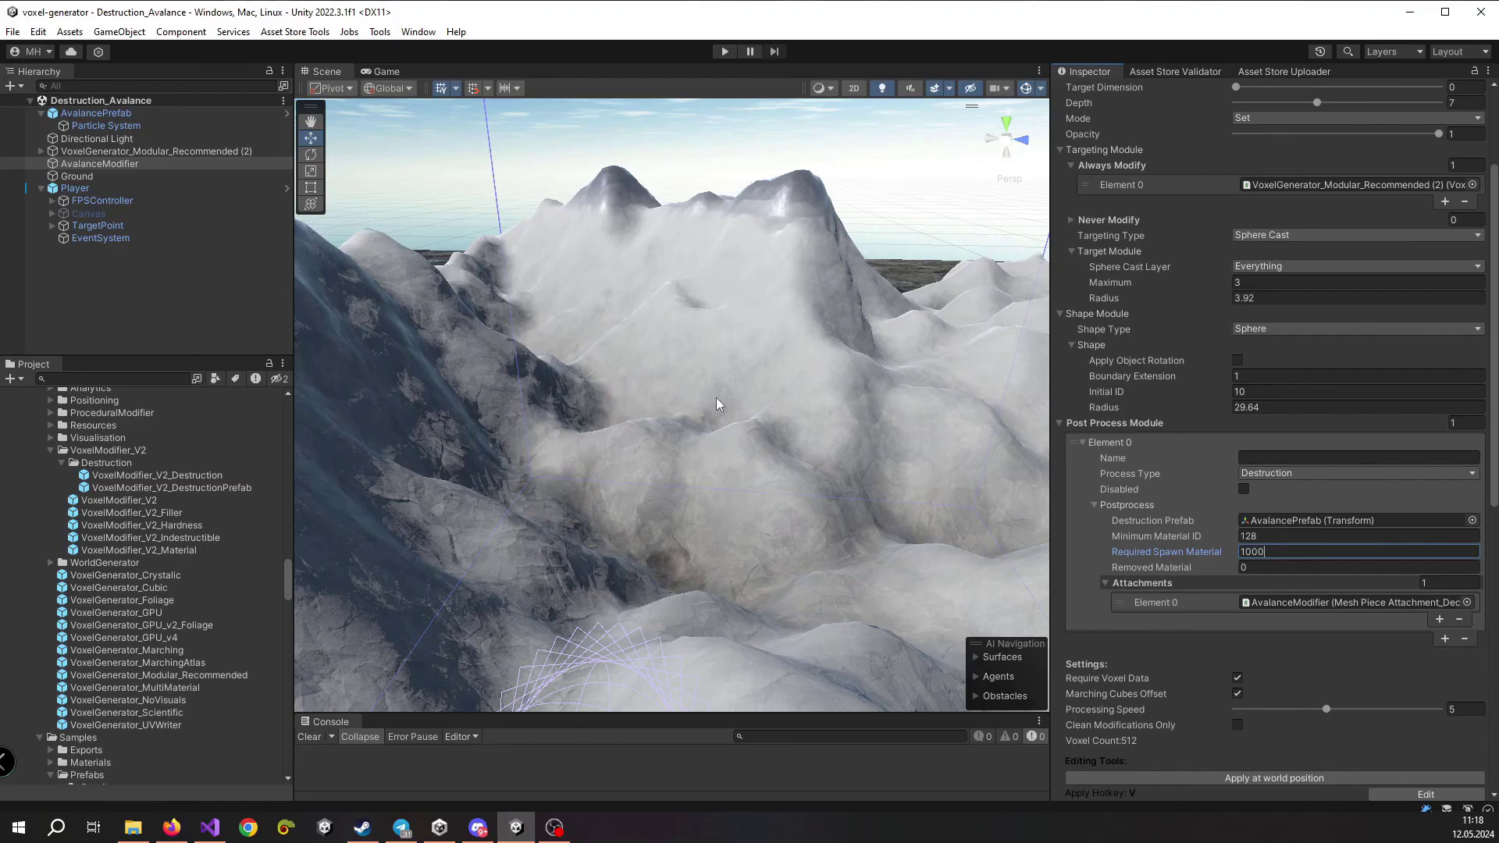
pyautogui.moveTo(717, 401)
pyautogui.mouseDown(button='right')
pyautogui.moveTo(751, 398)
pyautogui.moveTo(731, 376)
pyautogui.mouseUp(button='right')
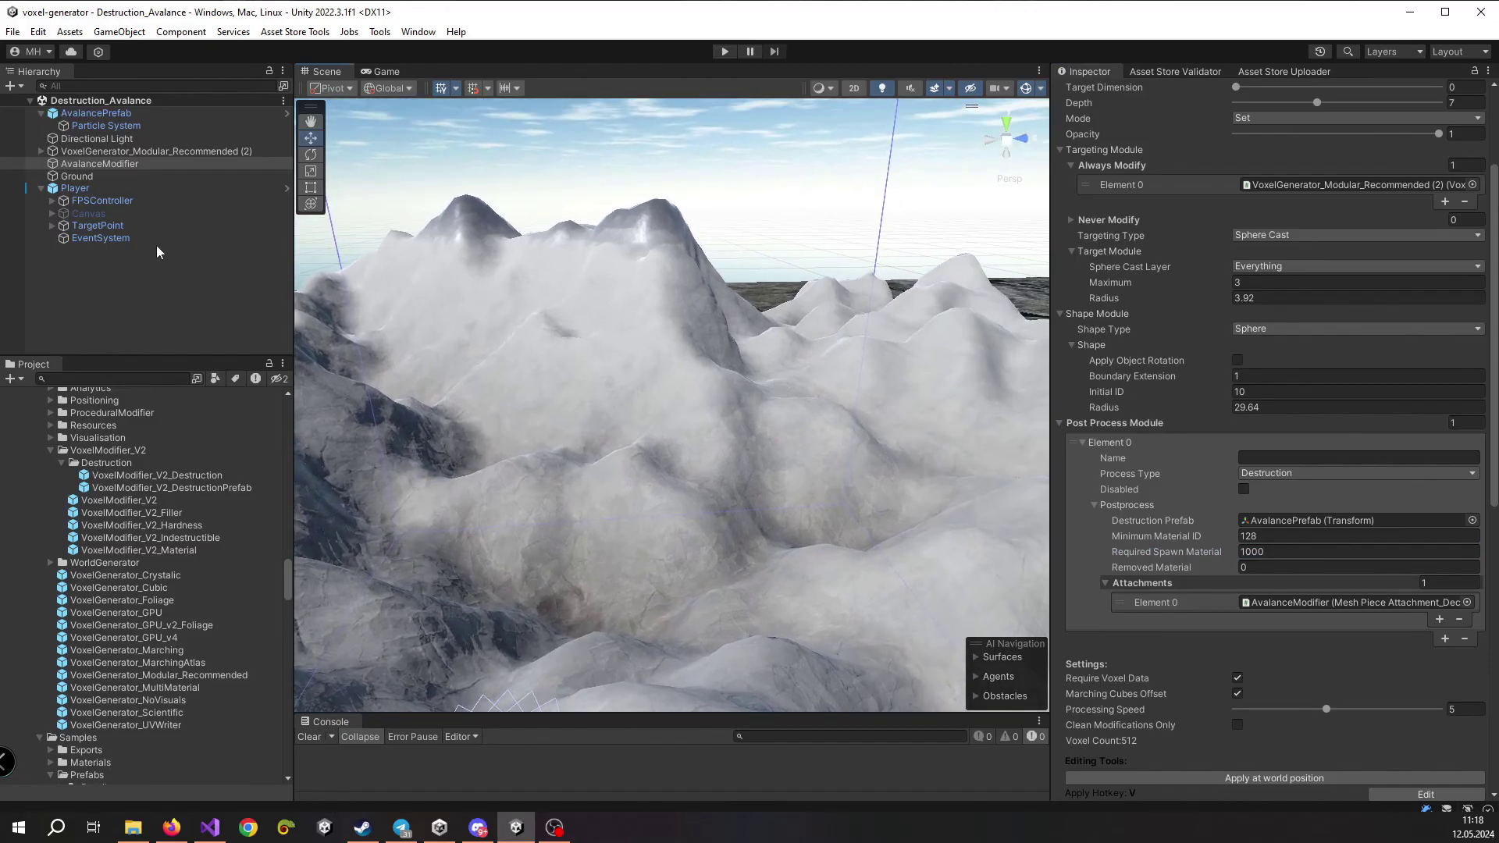